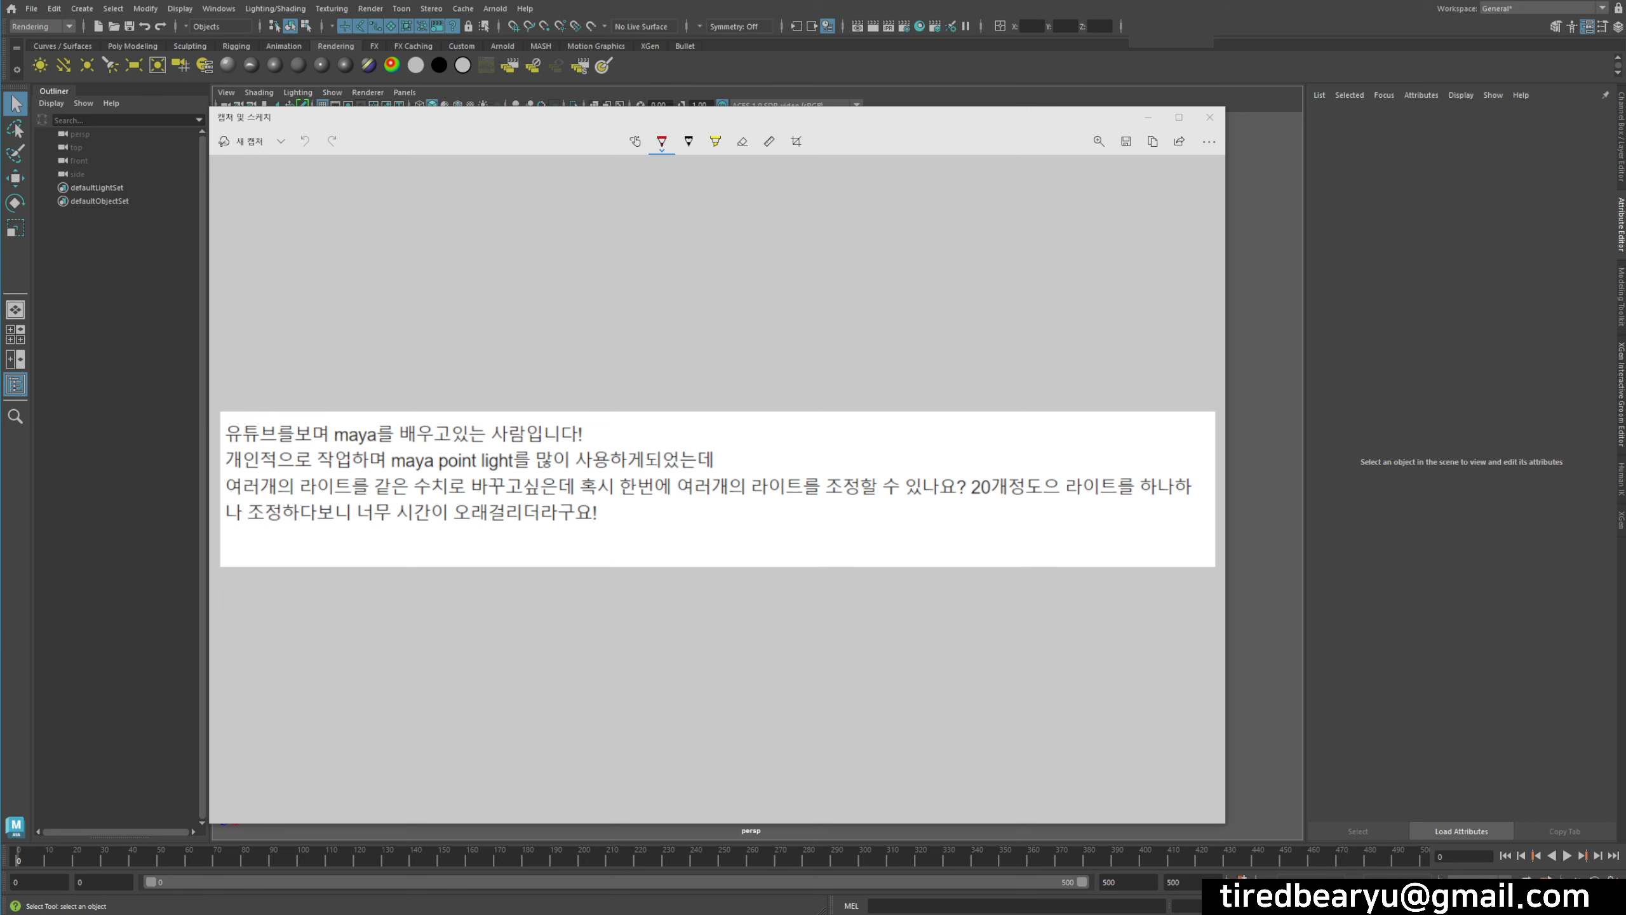
- Close the Snip & Sketch screenshot of the Korean point-light question to reveal the empty Maya scene
{"action": "left_click", "coordinate": [1384, 234]}
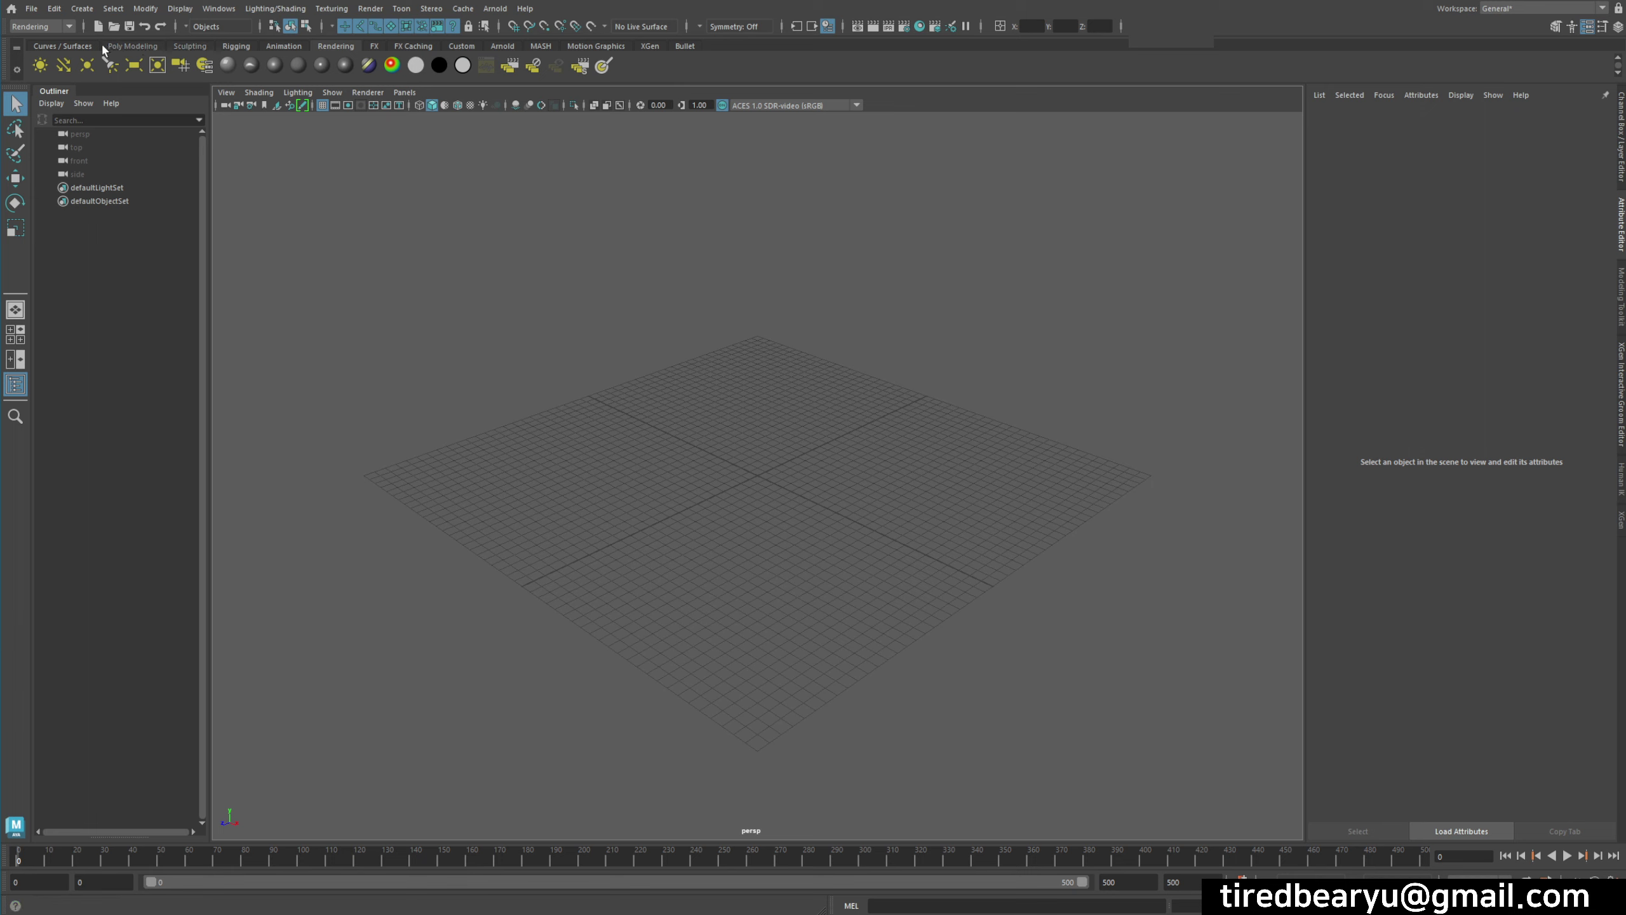
{"action": "left_click", "coordinate": [82, 8]}
{"action": "mouse_move", "coordinate": [127, 85]}
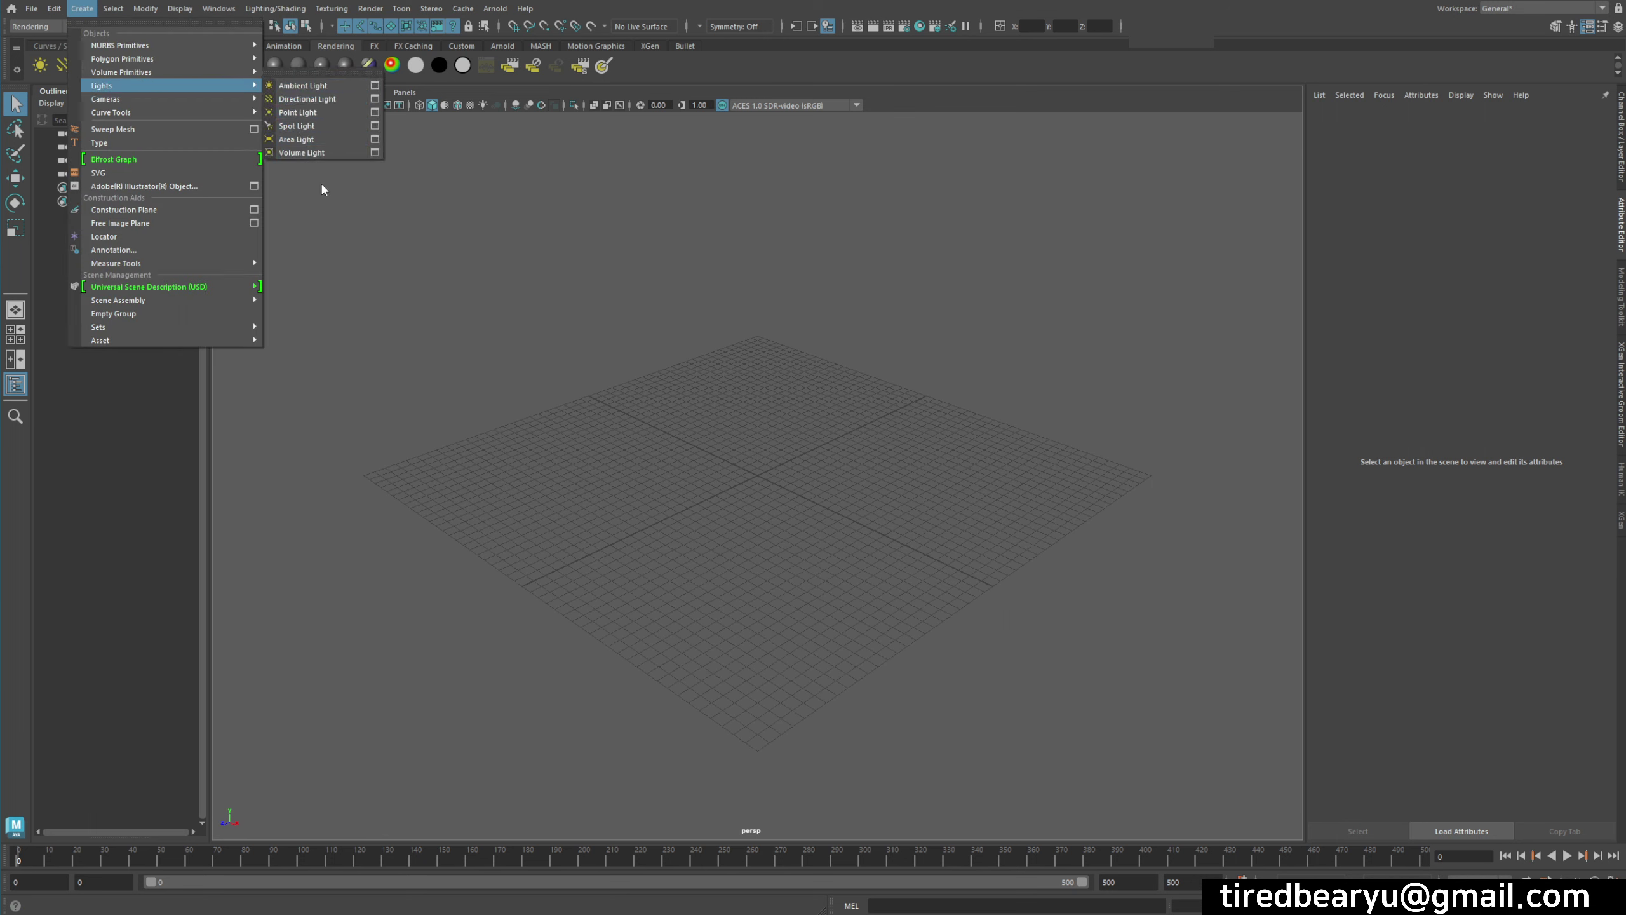
{"action": "left_click", "coordinate": [437, 192]}
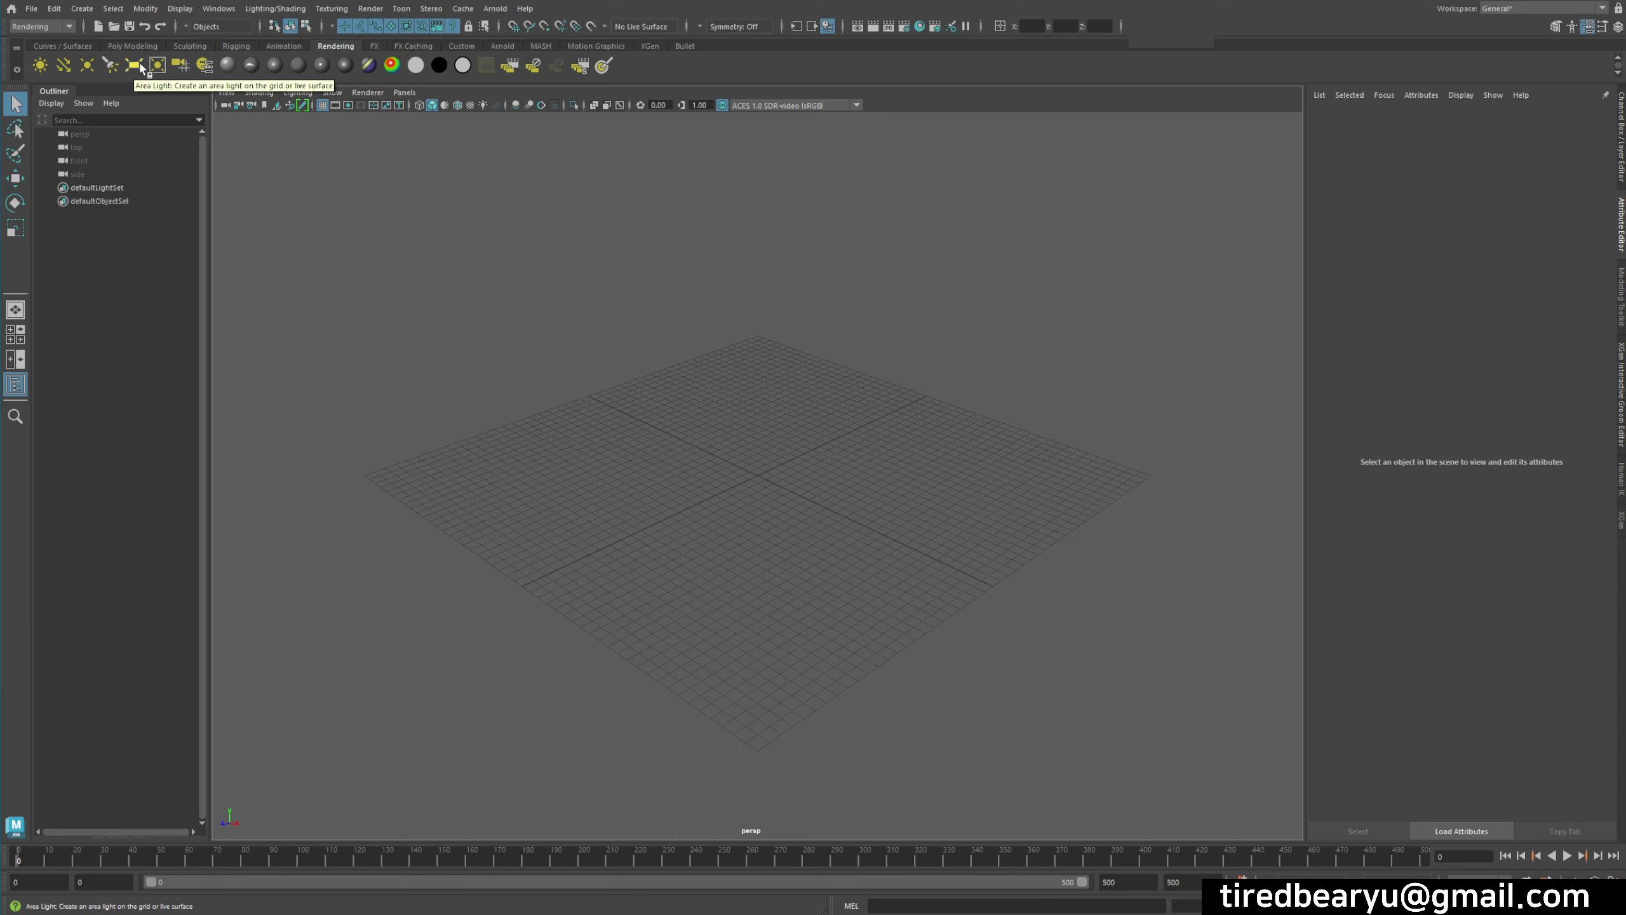
{"action": "left_click", "coordinate": [90, 74]}
{"action": "key", "text": "w"}
- Move pointLight1 to X -22.053, Y 5.830, Z 17.650, above the grid's far left corner
{"action": "mouse_move", "coordinate": [806, 501]}
{"action": "left_mouse_down"}
{"action": "mouse_move", "coordinate": [626, 375]}
{"action": "mouse_move", "coordinate": [359, 443]}
{"action": "left_mouse_up"}
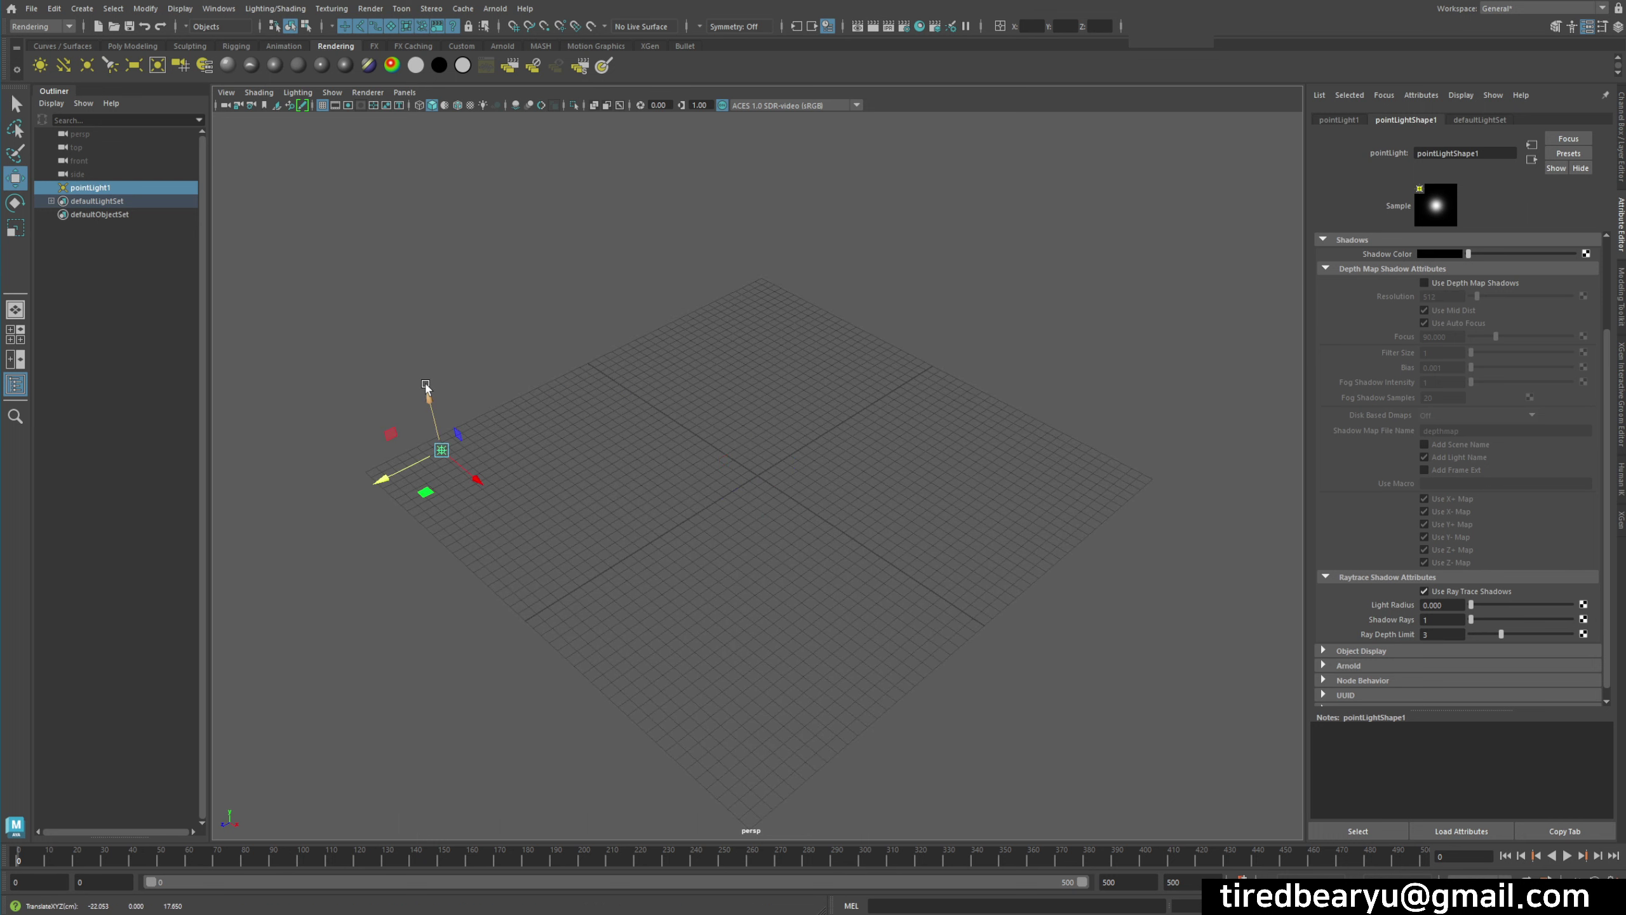
{"action": "mouse_move", "coordinate": [425, 393]}
{"action": "left_mouse_down"}
{"action": "mouse_move", "coordinate": [438, 333]}
{"action": "mouse_move", "coordinate": [563, 327]}
{"action": "left_mouse_up"}
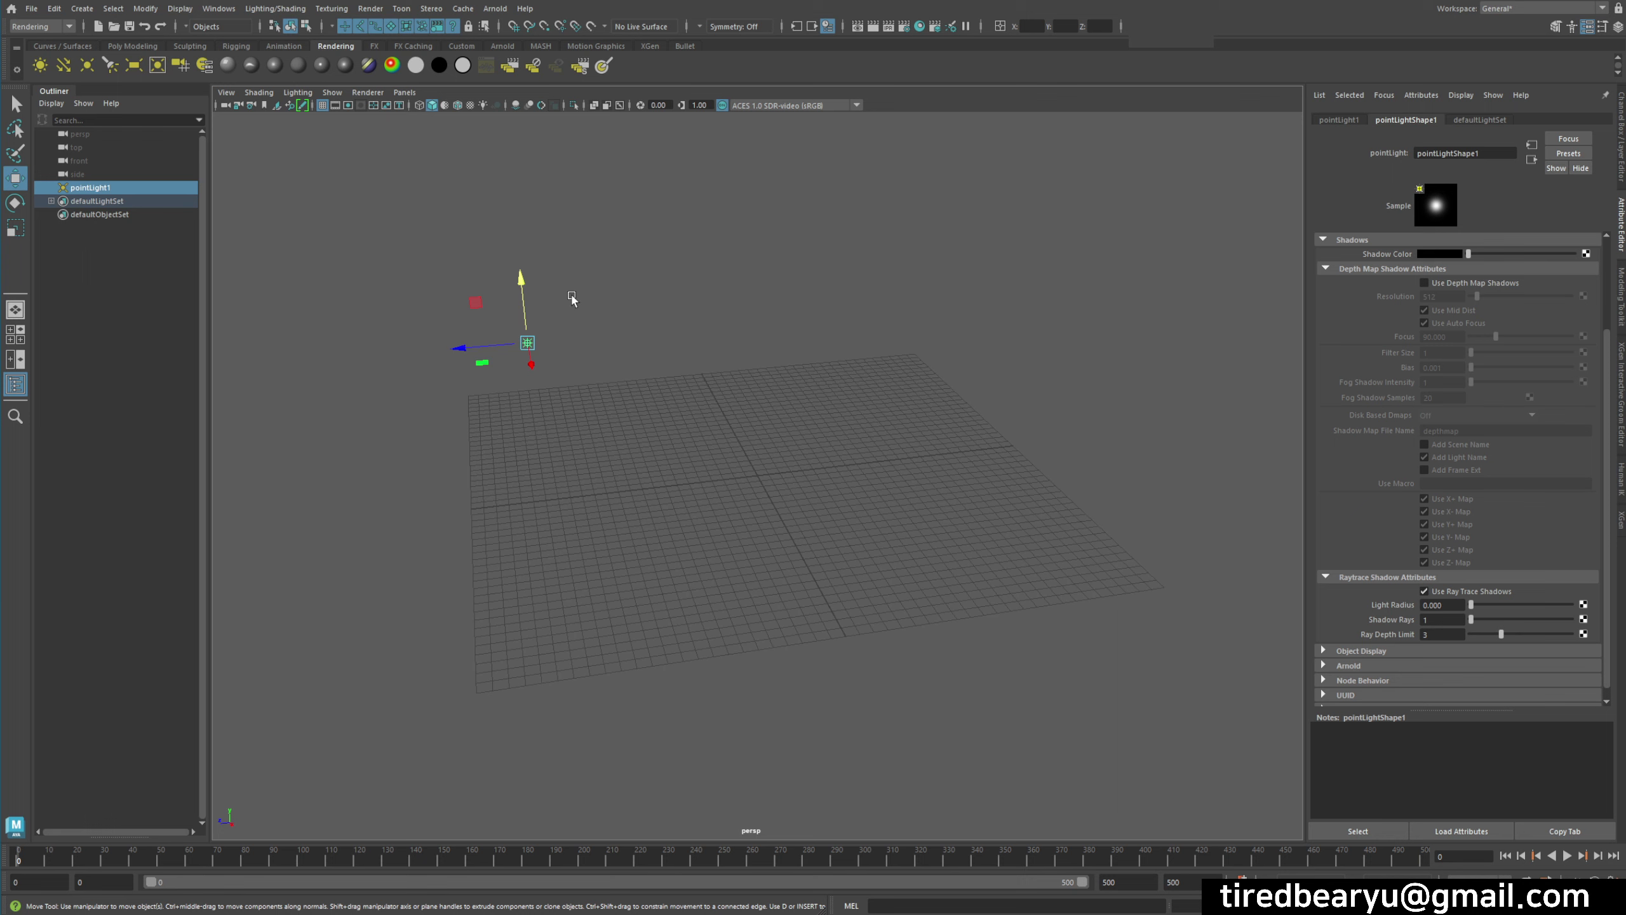
{"action": "left_click_drag", "start_coordinate": [572, 300], "coordinate": [642, 380], "text": "alt"}
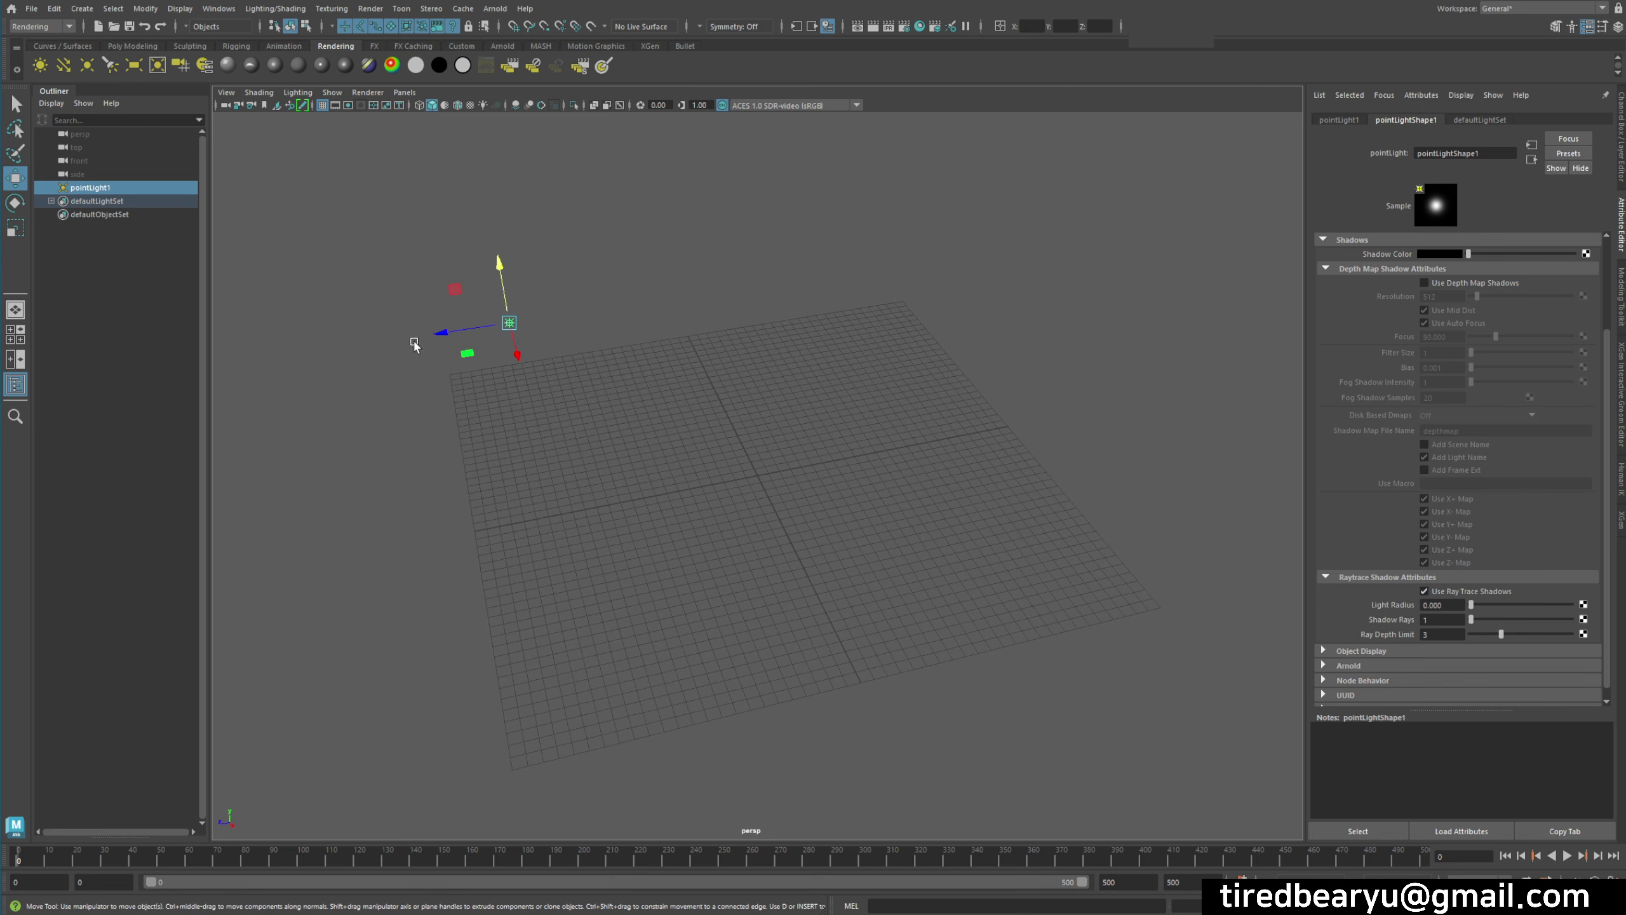
{"action": "left_click", "coordinate": [54, 9]}
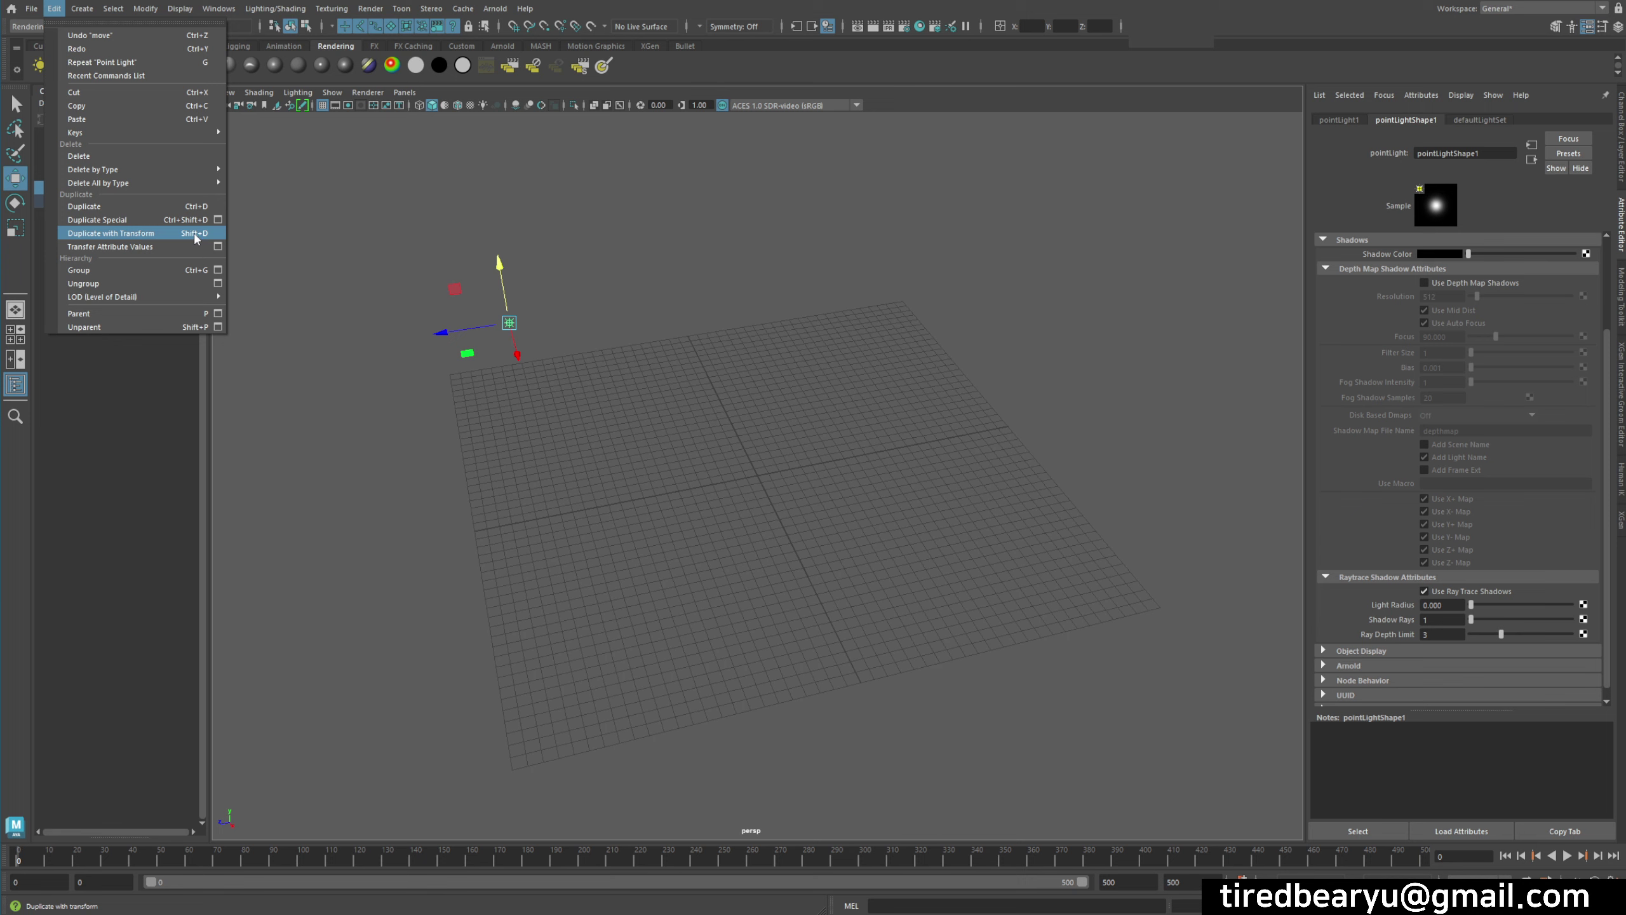
- Duplicate the point light with transform into an evenly spaced row of eight lights
{"action": "left_click", "coordinate": [535, 474]}
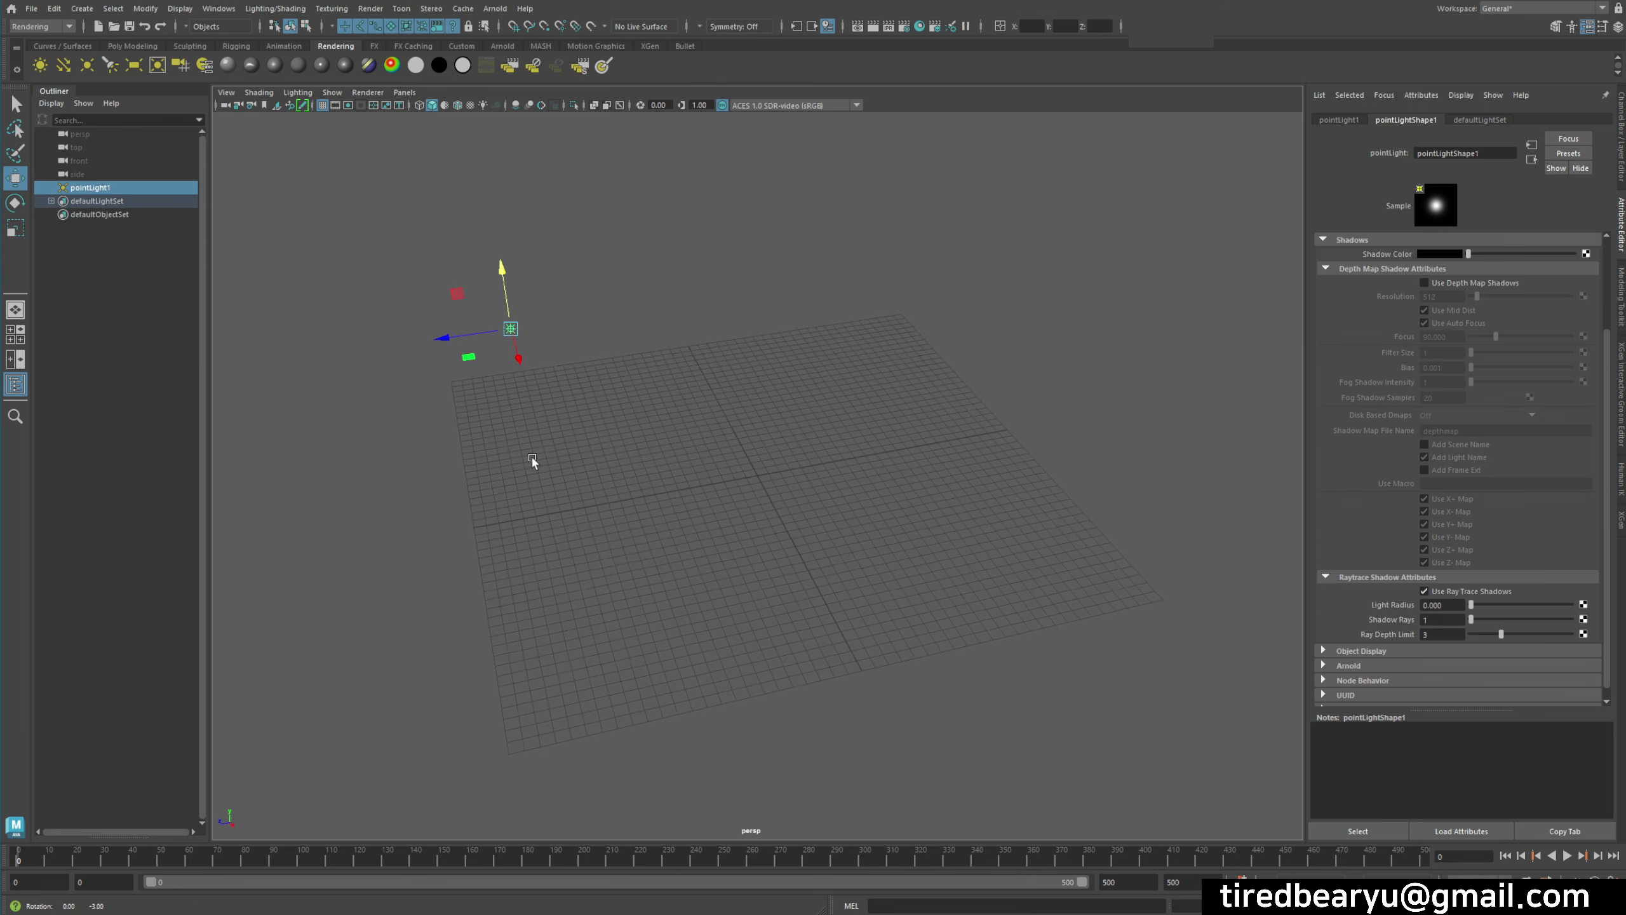
{"action": "key", "text": "ctrl+d"}
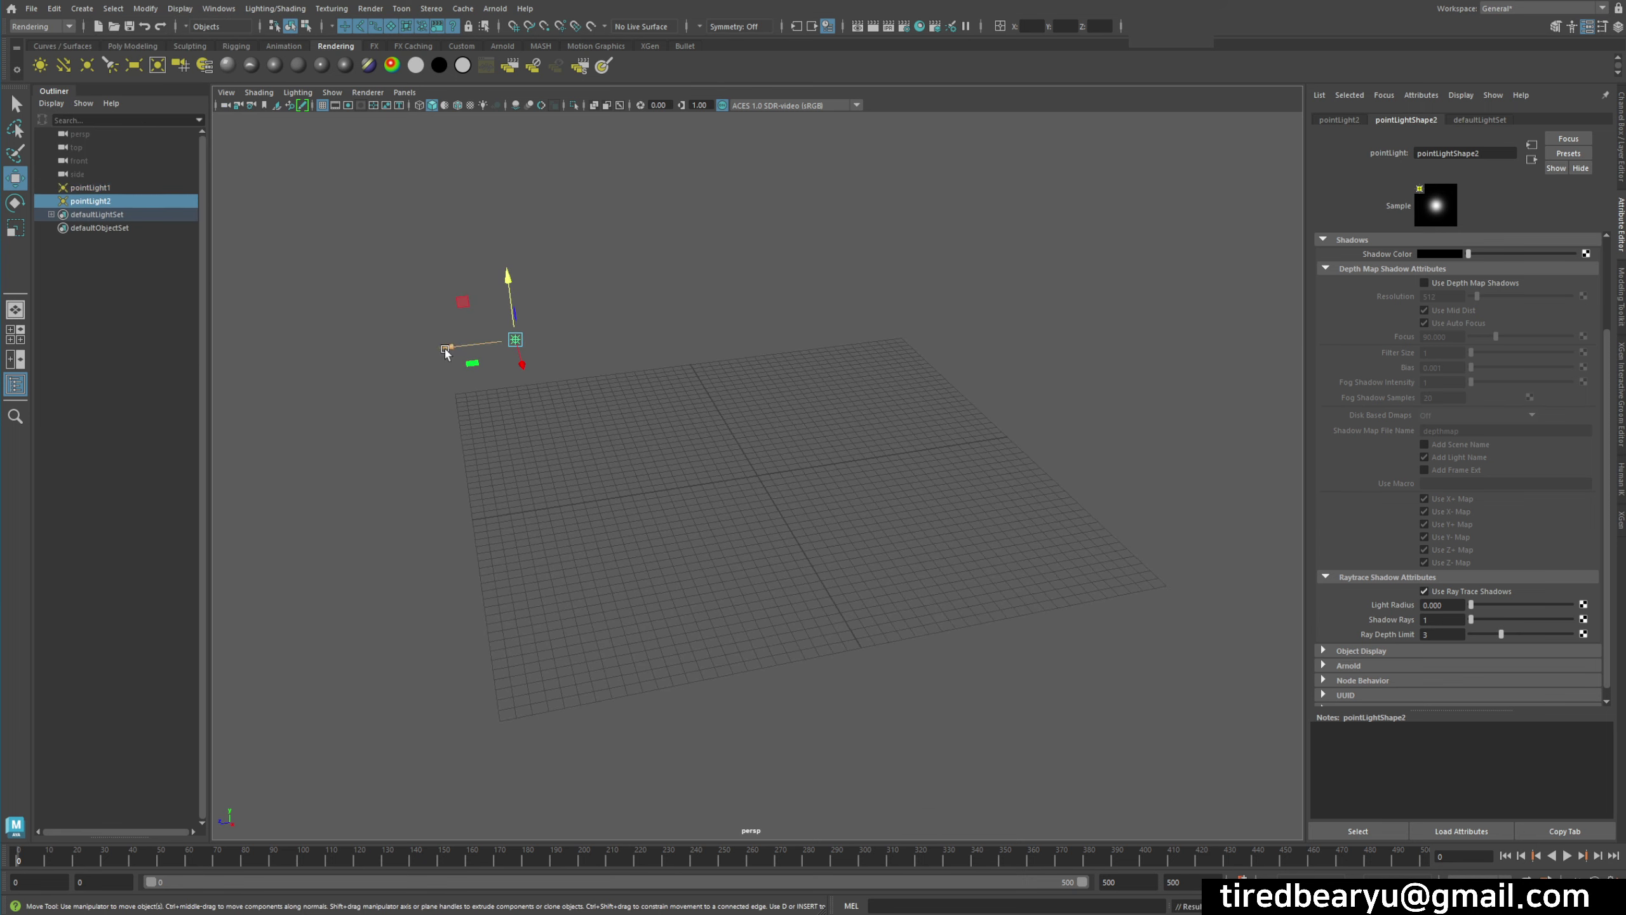
{"action": "left_click_drag", "start_coordinate": [446, 347], "coordinate": [496, 340]}
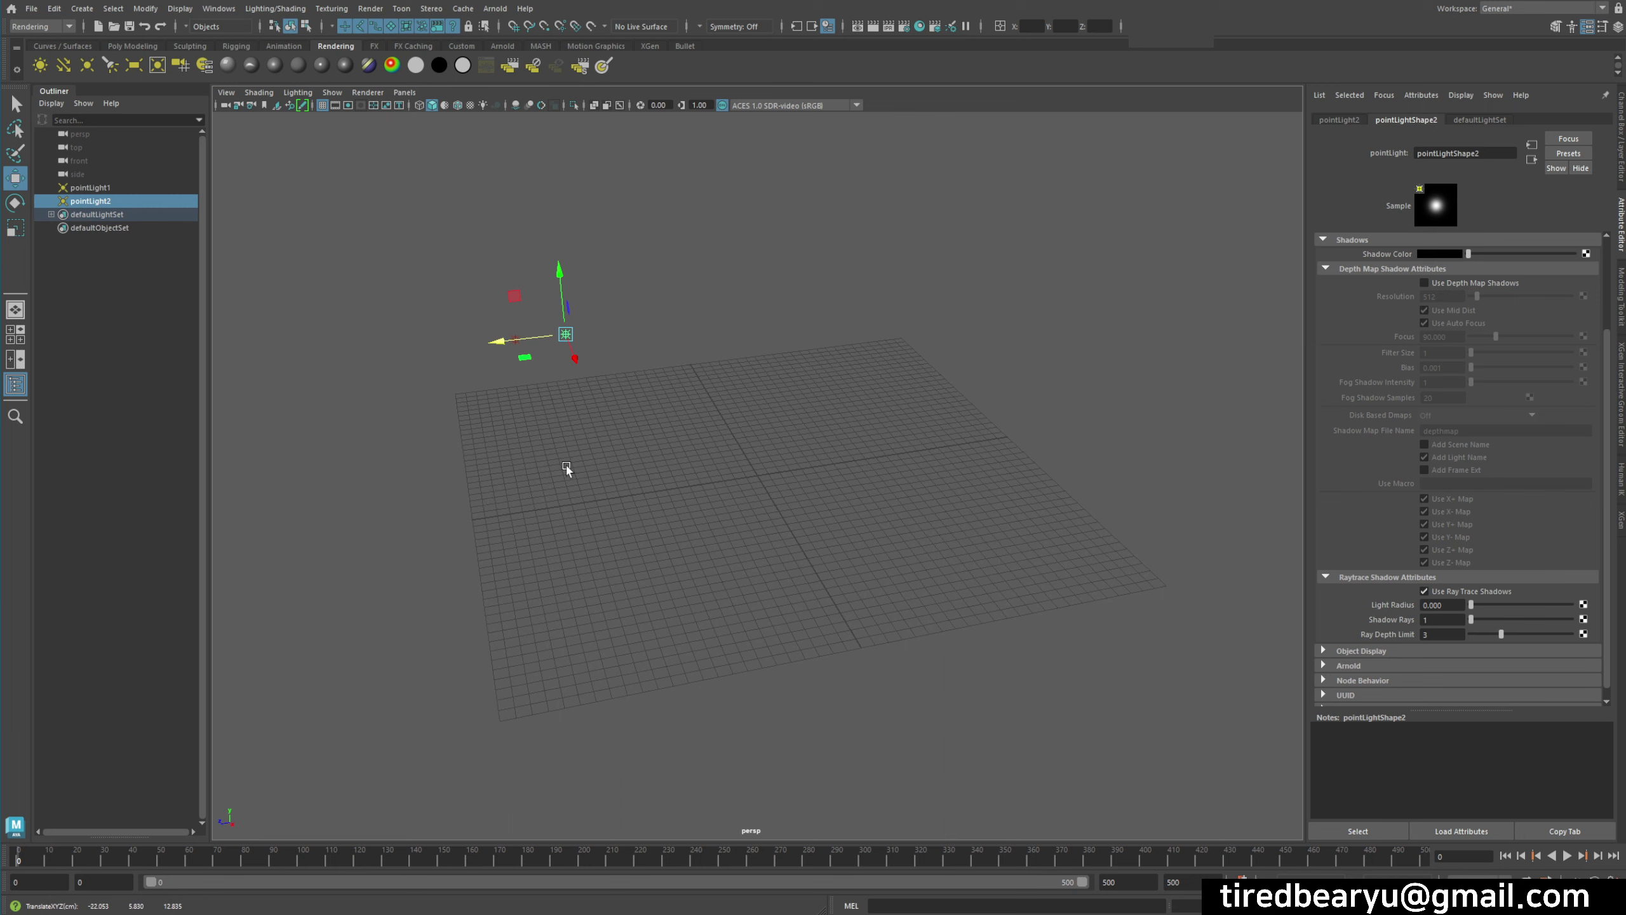
{"action": "key", "text": "shift+d"}
{"action": "key", "text": "shift+d"}
{"action": "key", "text": "shift+d"}
{"action": "key", "text": "shift+d"}
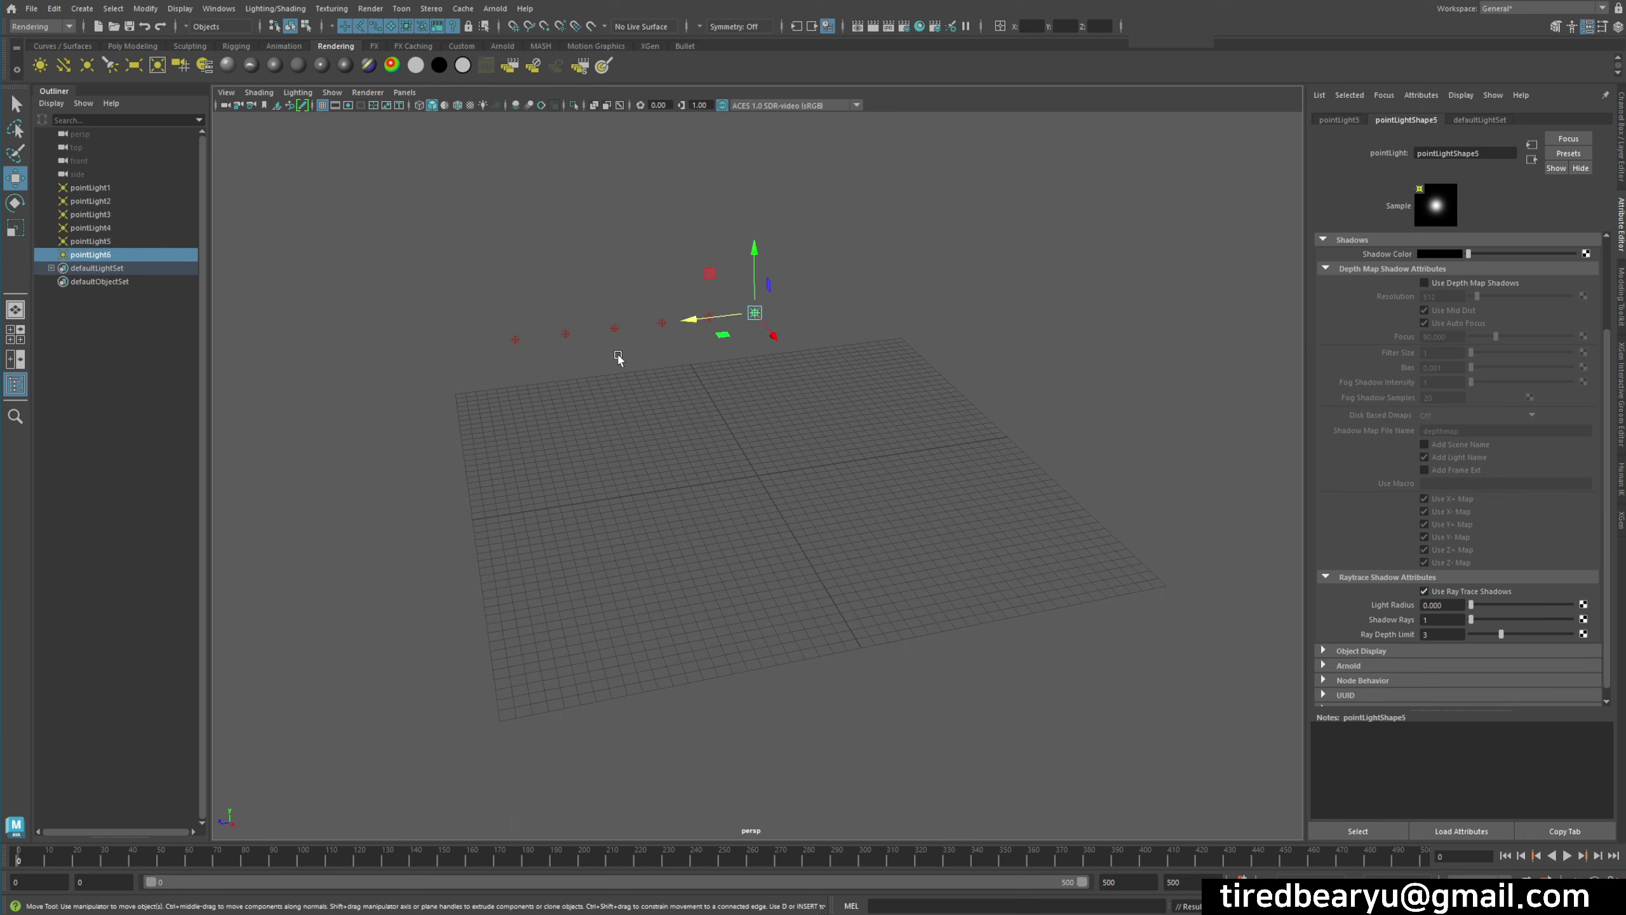
{"action": "key", "text": "shift+d"}
{"action": "key", "text": "shift+d"}
- Duplicate the row of eight forward into six evenly spaced rows, totalling 48 lights
{"action": "left_click_drag", "start_coordinate": [1010, 363], "coordinate": [405, 269]}
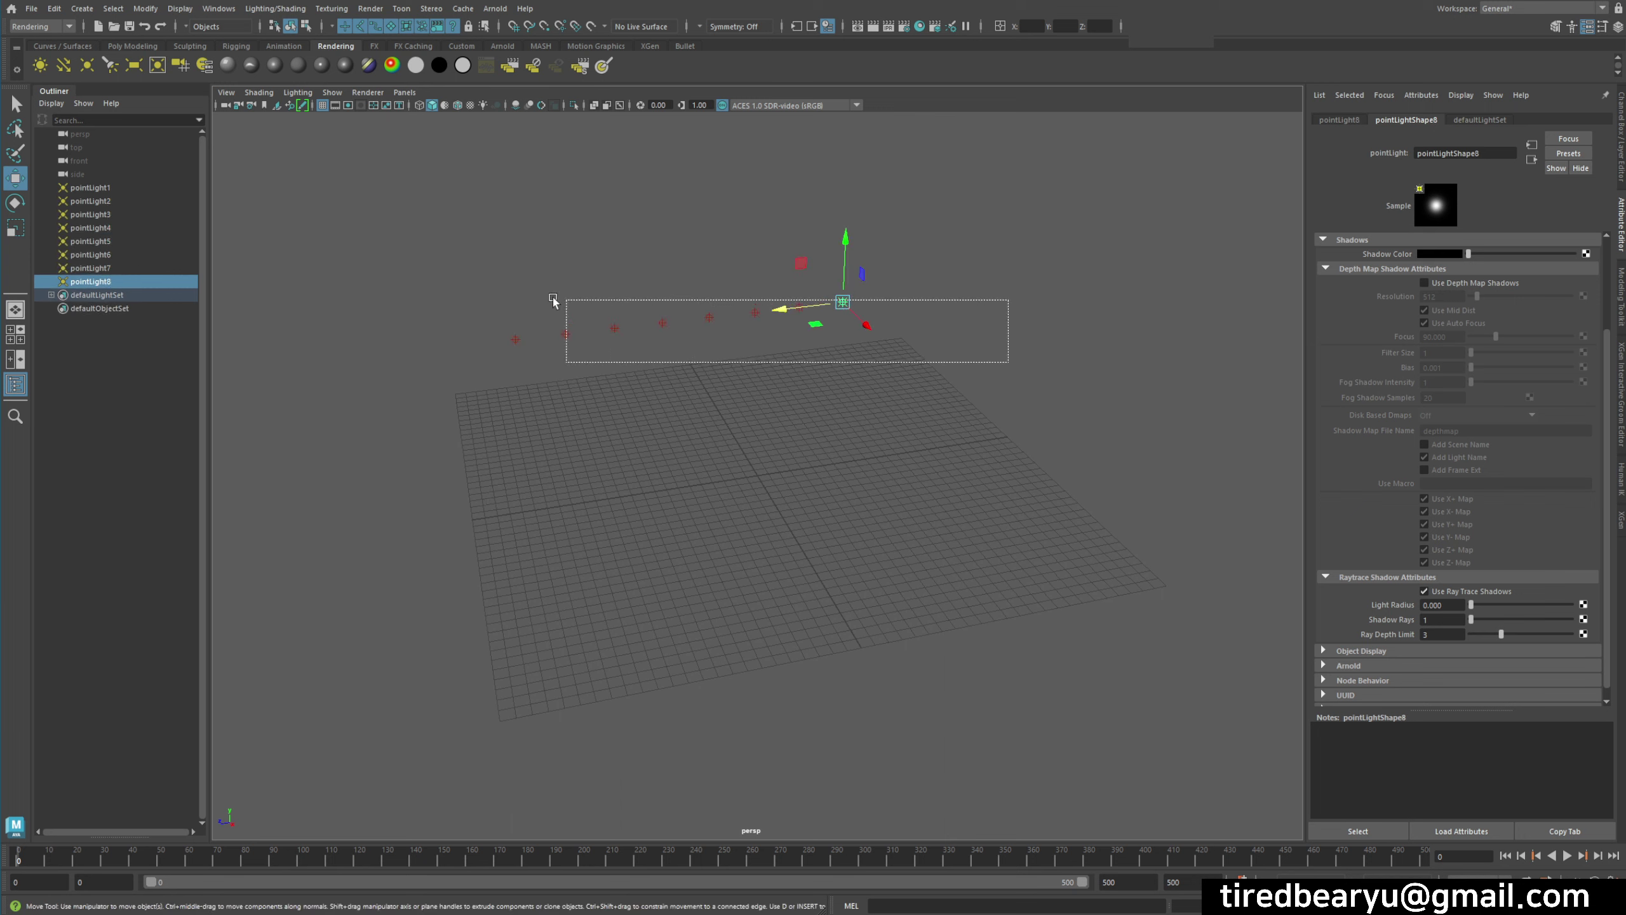
{"action": "left_click_drag", "start_coordinate": [859, 301], "coordinate": [893, 373], "text": "shift"}
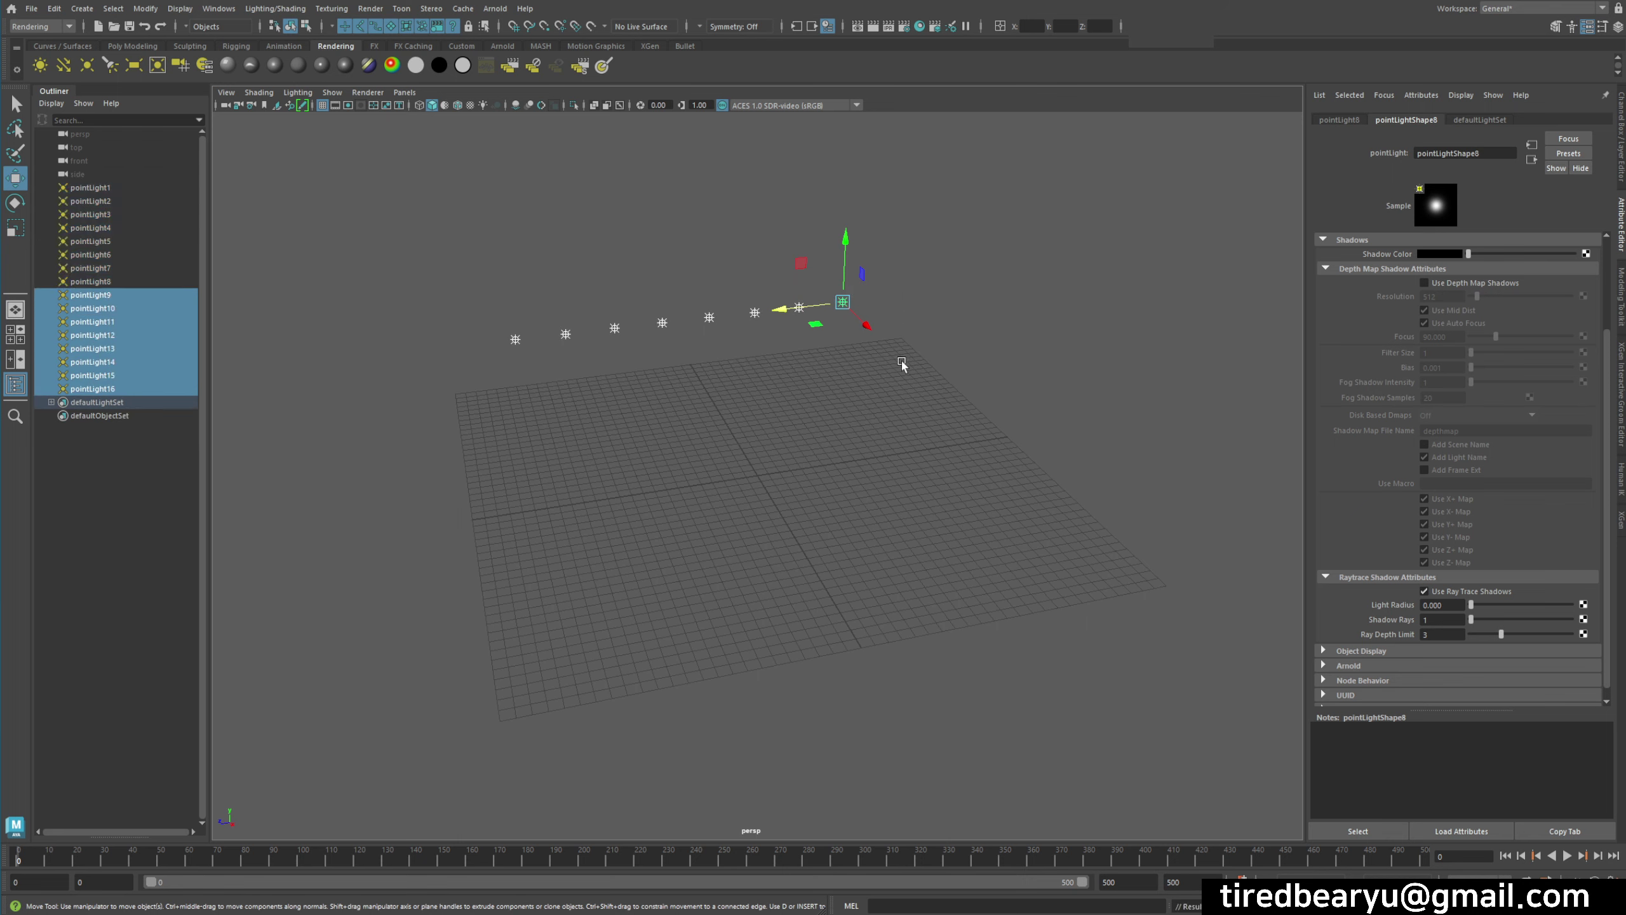
{"action": "key", "text": "shift+d"}
{"action": "key", "text": "shift+d"}
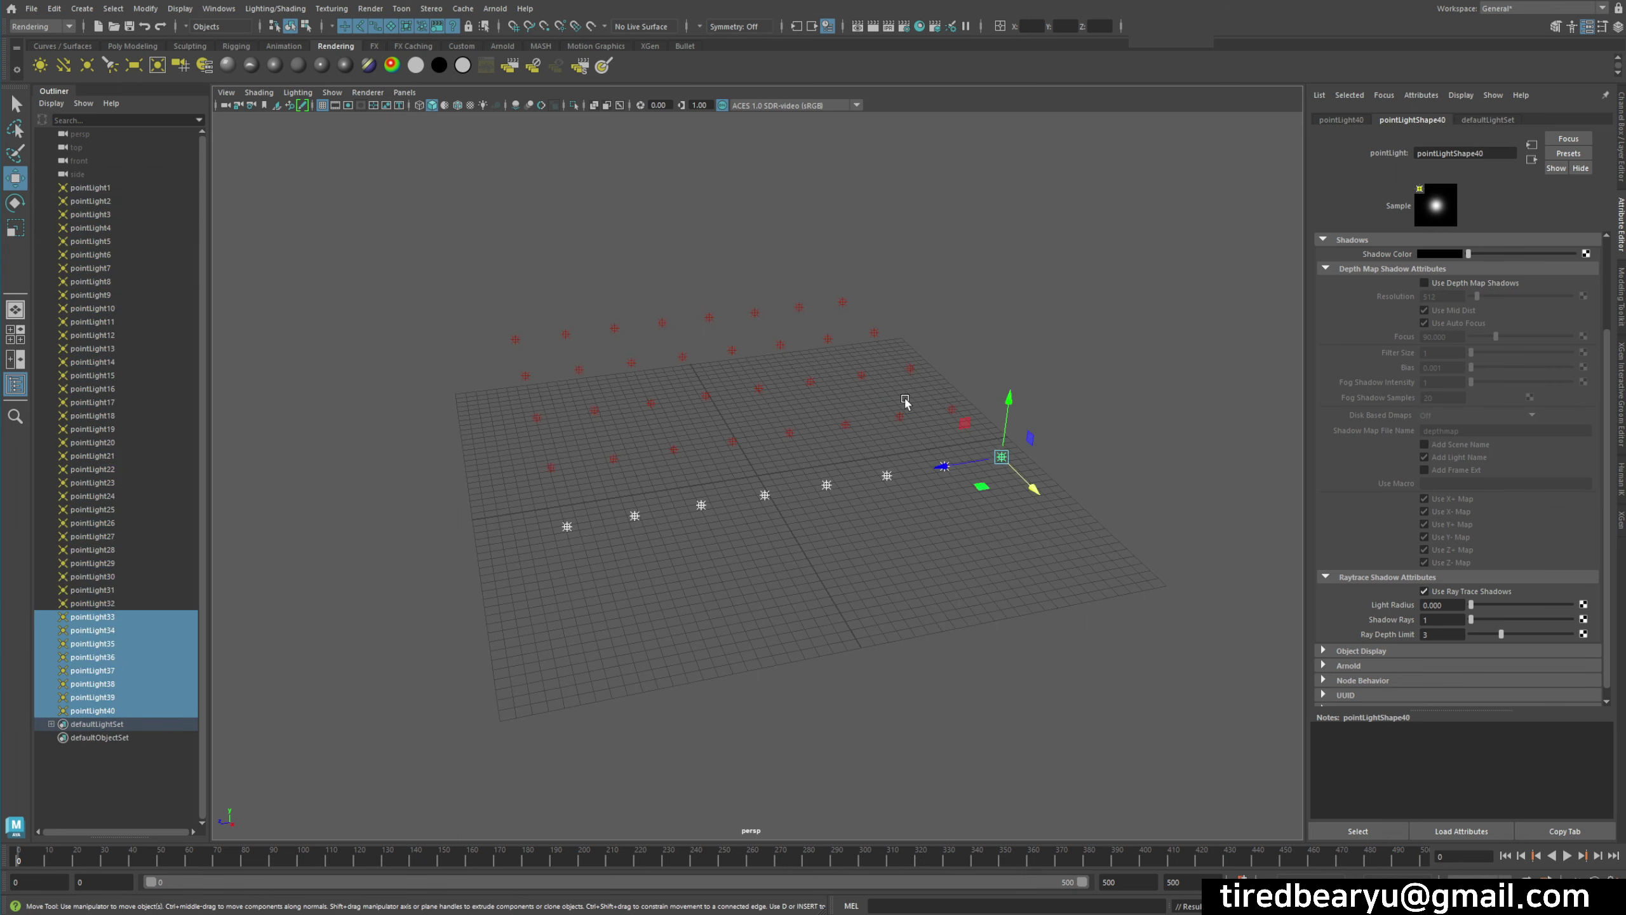
{"action": "key", "text": "shift+d"}
{"action": "key", "text": "shift+d"}
{"action": "left_click_drag", "start_coordinate": [711, 462], "coordinate": [698, 480], "text": "alt"}
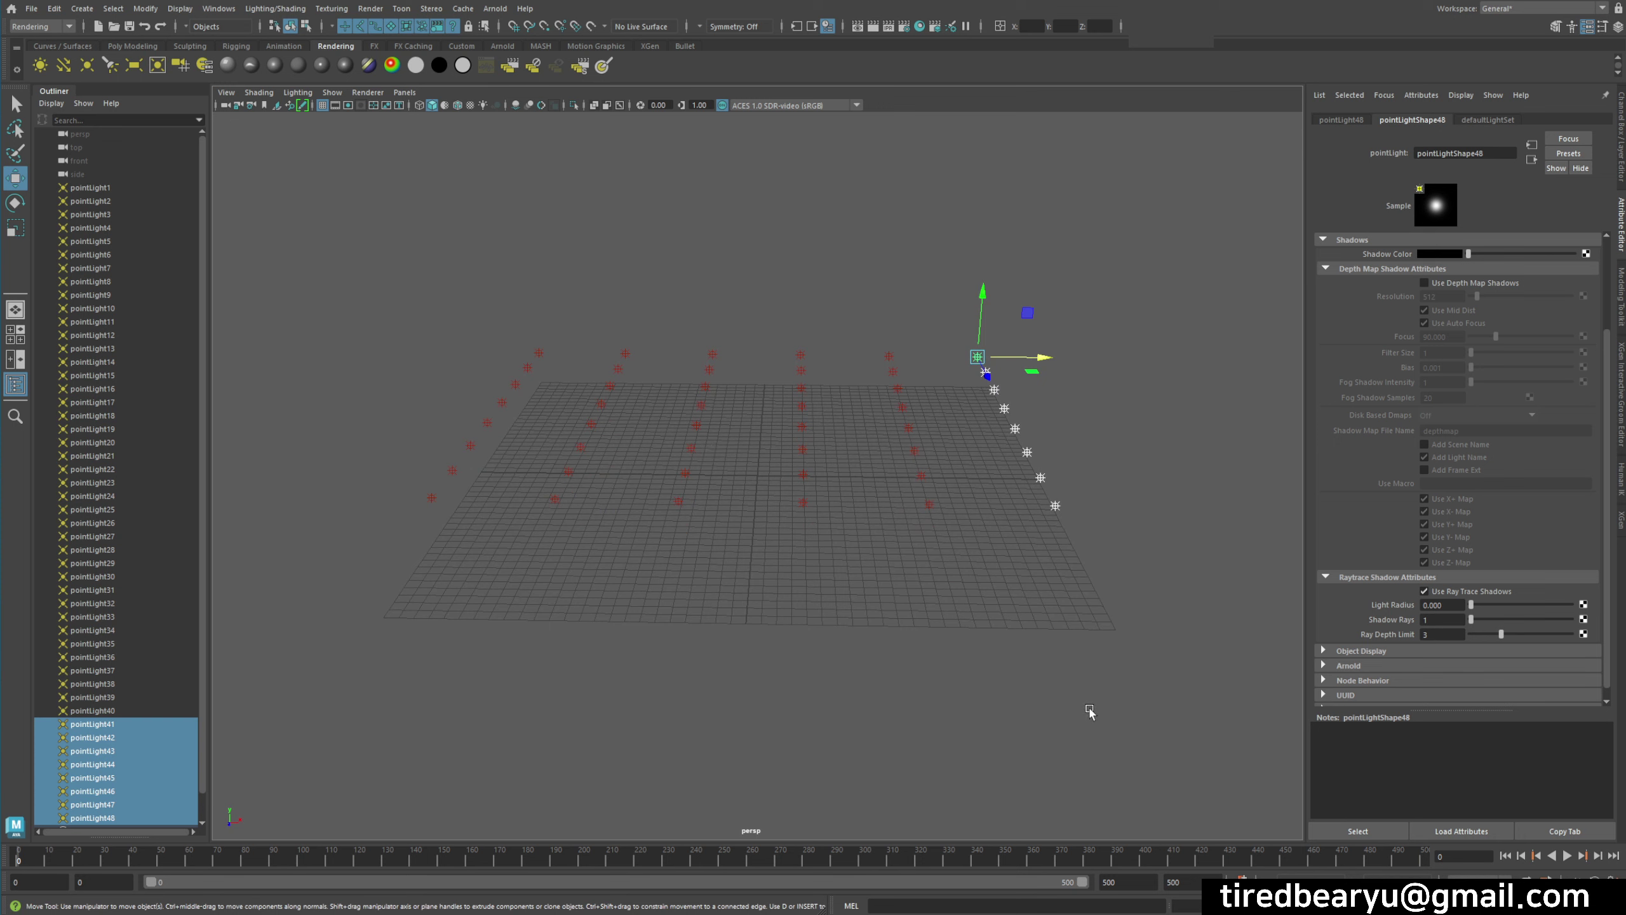
{"action": "left_click", "coordinate": [1089, 711]}
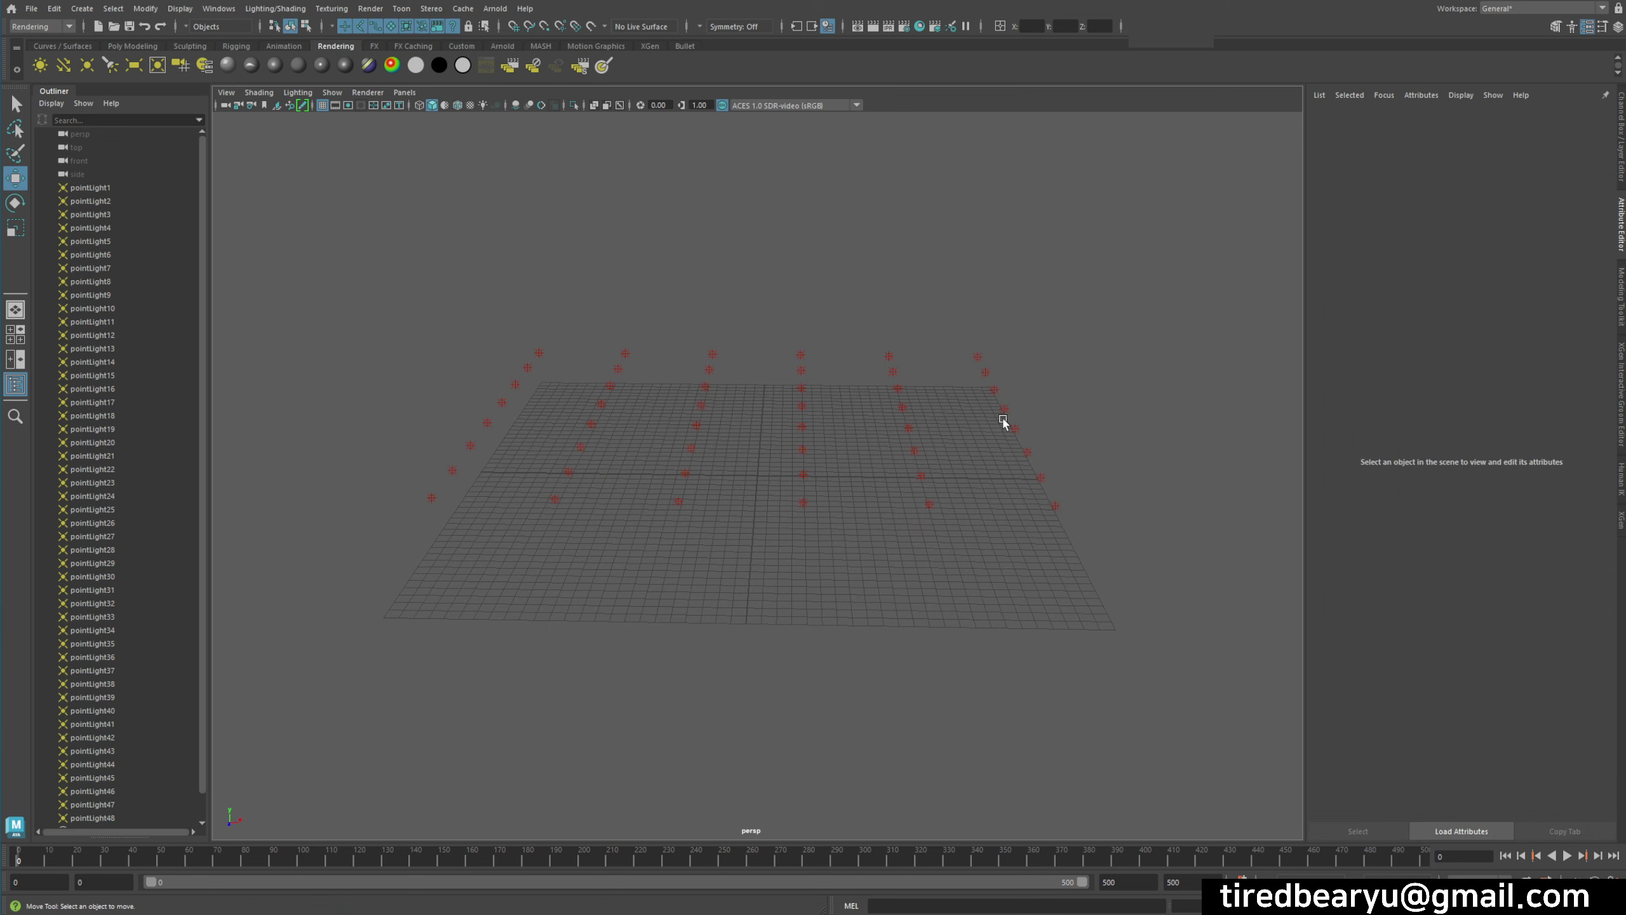
- Orbit around the light grid and select pointLight1 to check its attributes
{"action": "scroll", "coordinate": [175, 735], "scroll_direction": "down", "scroll_amount": 2}
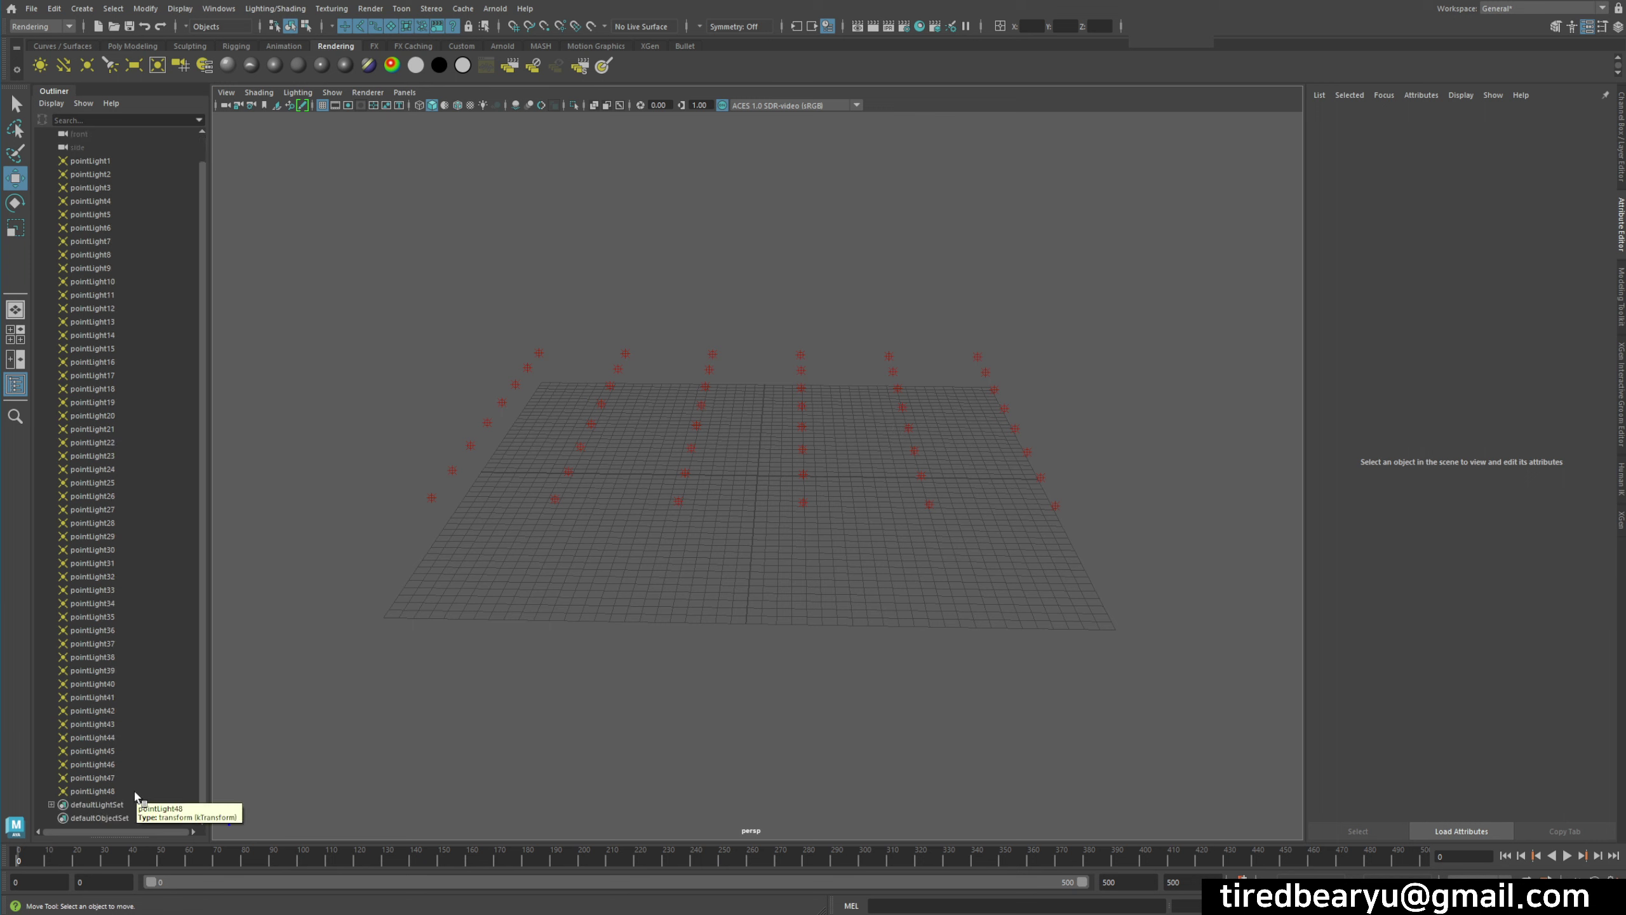
{"action": "mouse_move", "coordinate": [536, 569]}
{"action": "left_mouse_down", "text": "alt"}
{"action": "mouse_move", "coordinate": [932, 489]}
{"action": "mouse_move", "coordinate": [914, 487]}
{"action": "left_mouse_up", "text": "alt"}
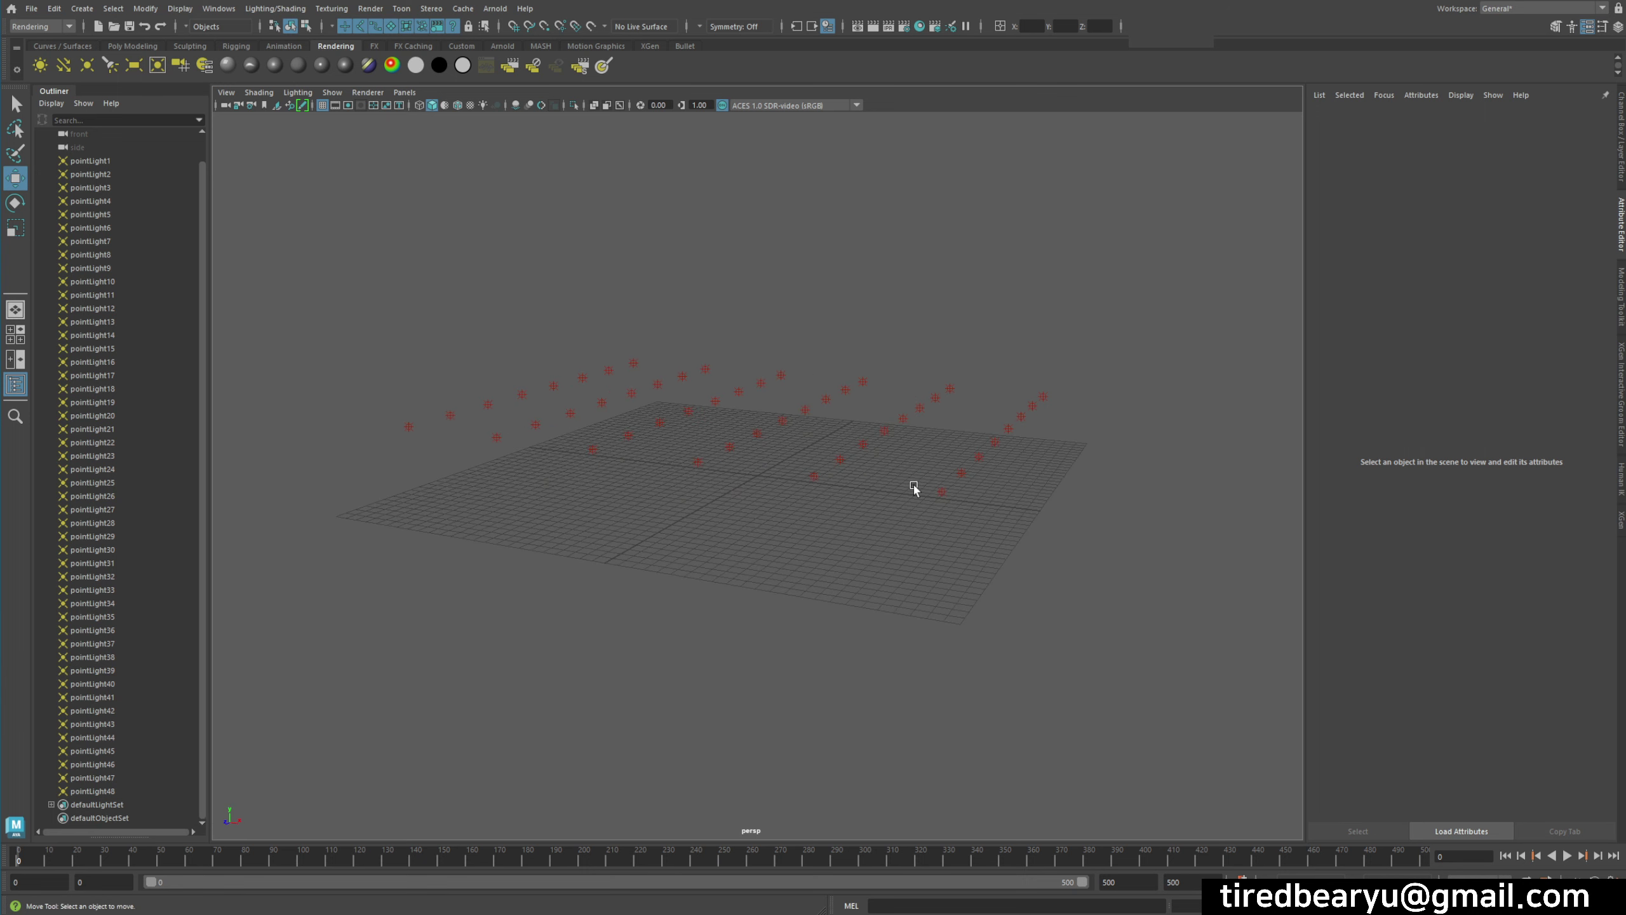
{"action": "left_click_drag", "start_coordinate": [335, 371], "coordinate": [445, 490]}
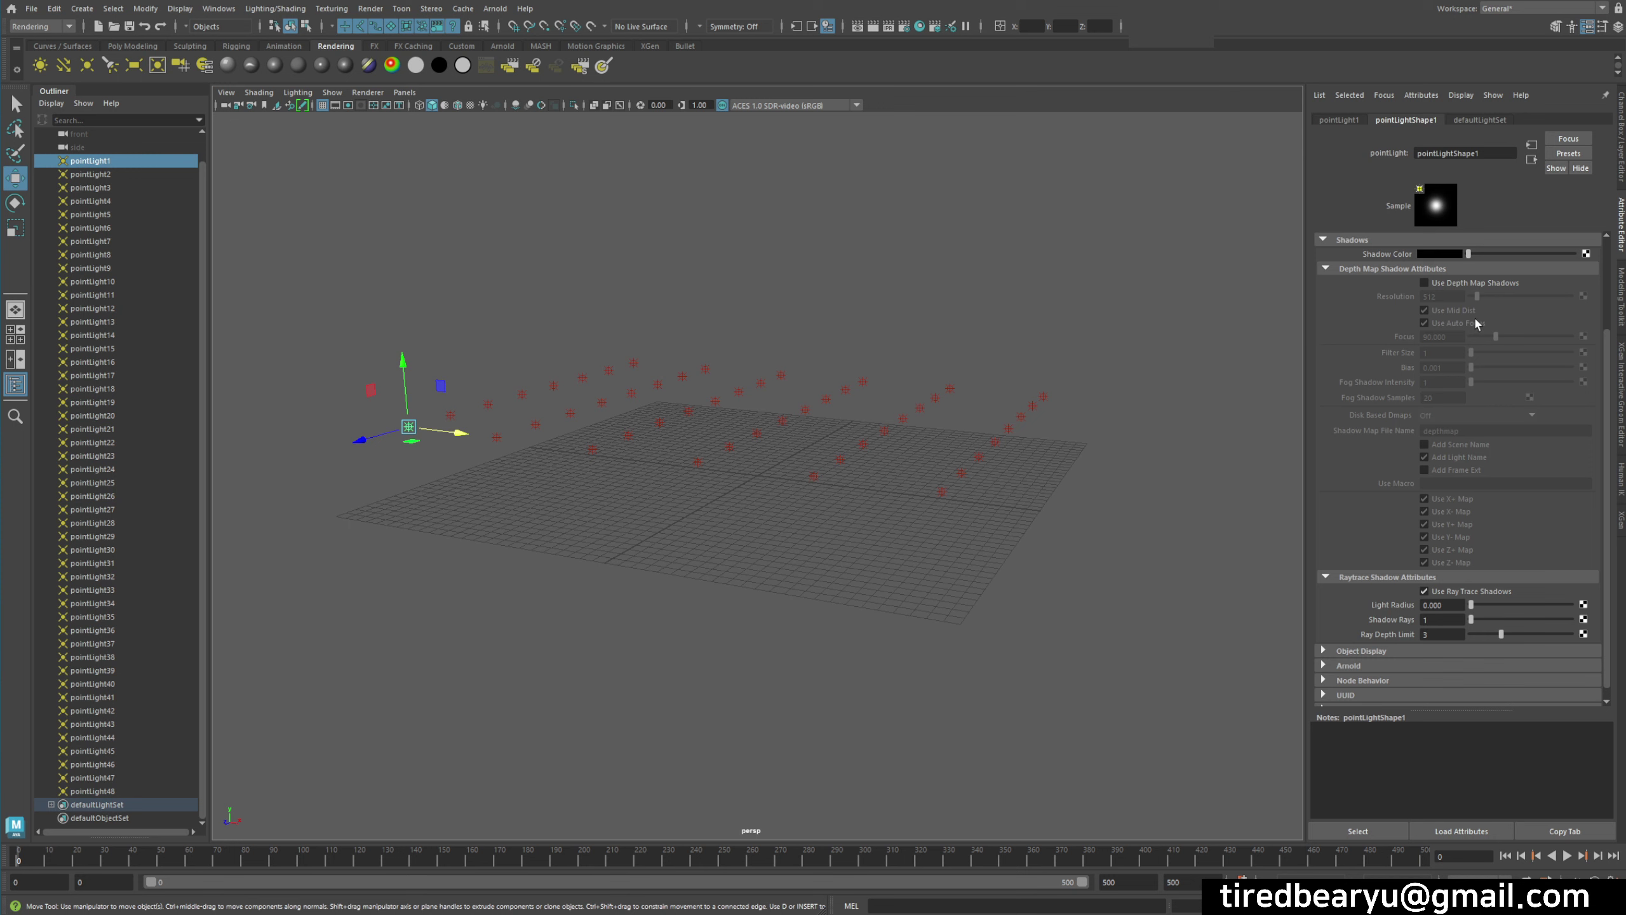
{"action": "scroll", "coordinate": [1476, 324], "scroll_direction": "up", "scroll_amount": 3}
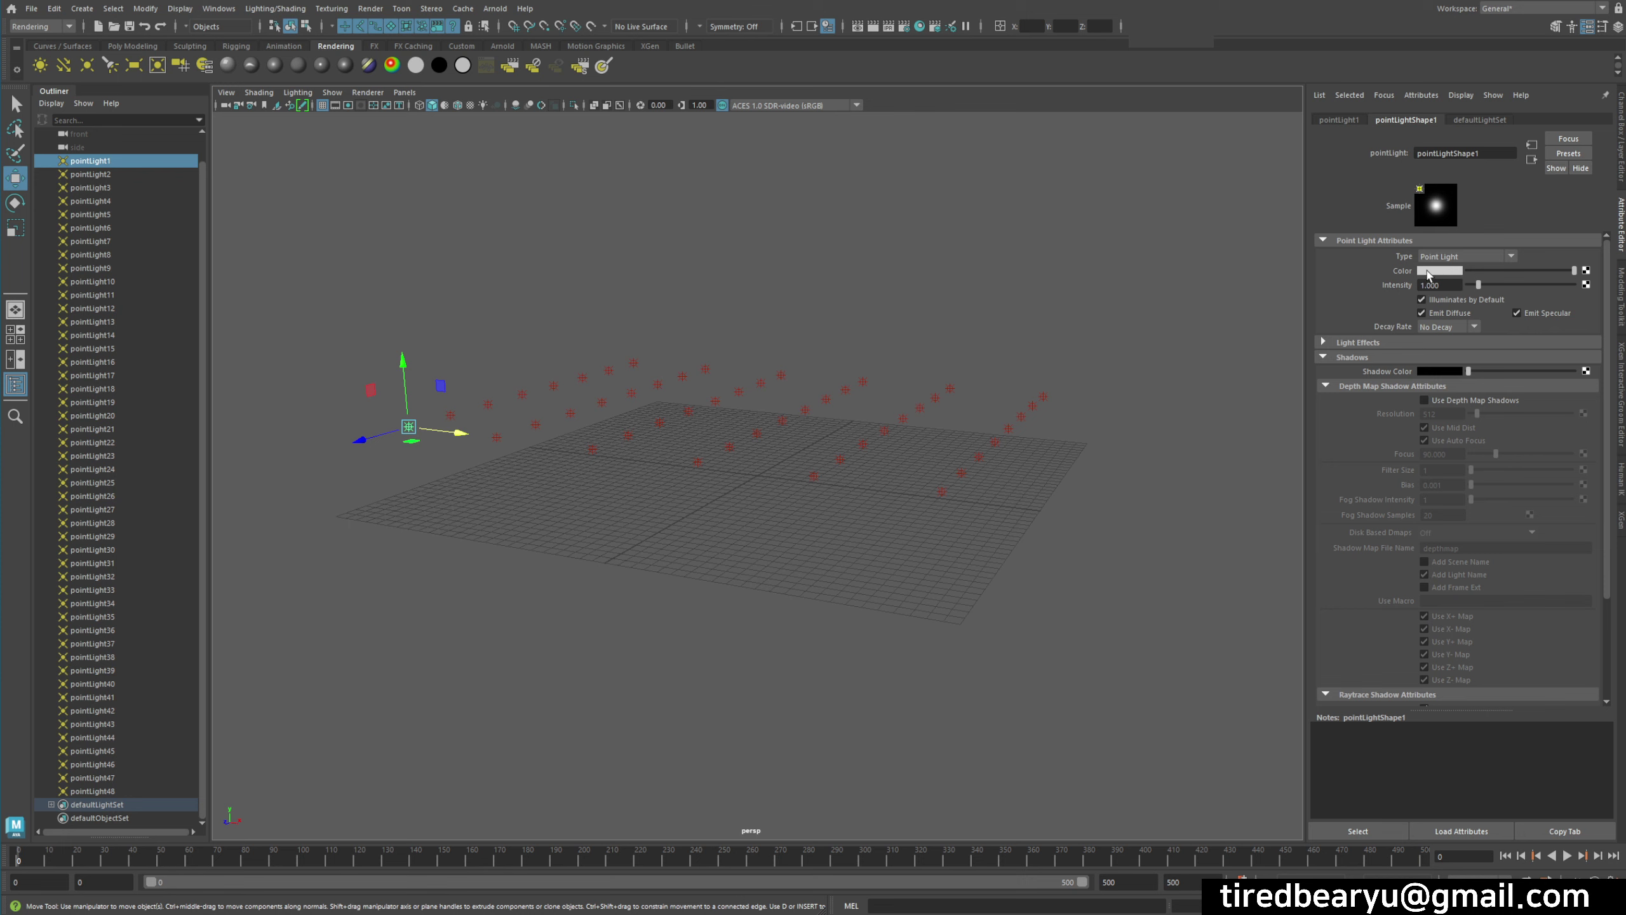
{"action": "left_click", "coordinate": [1083, 562]}
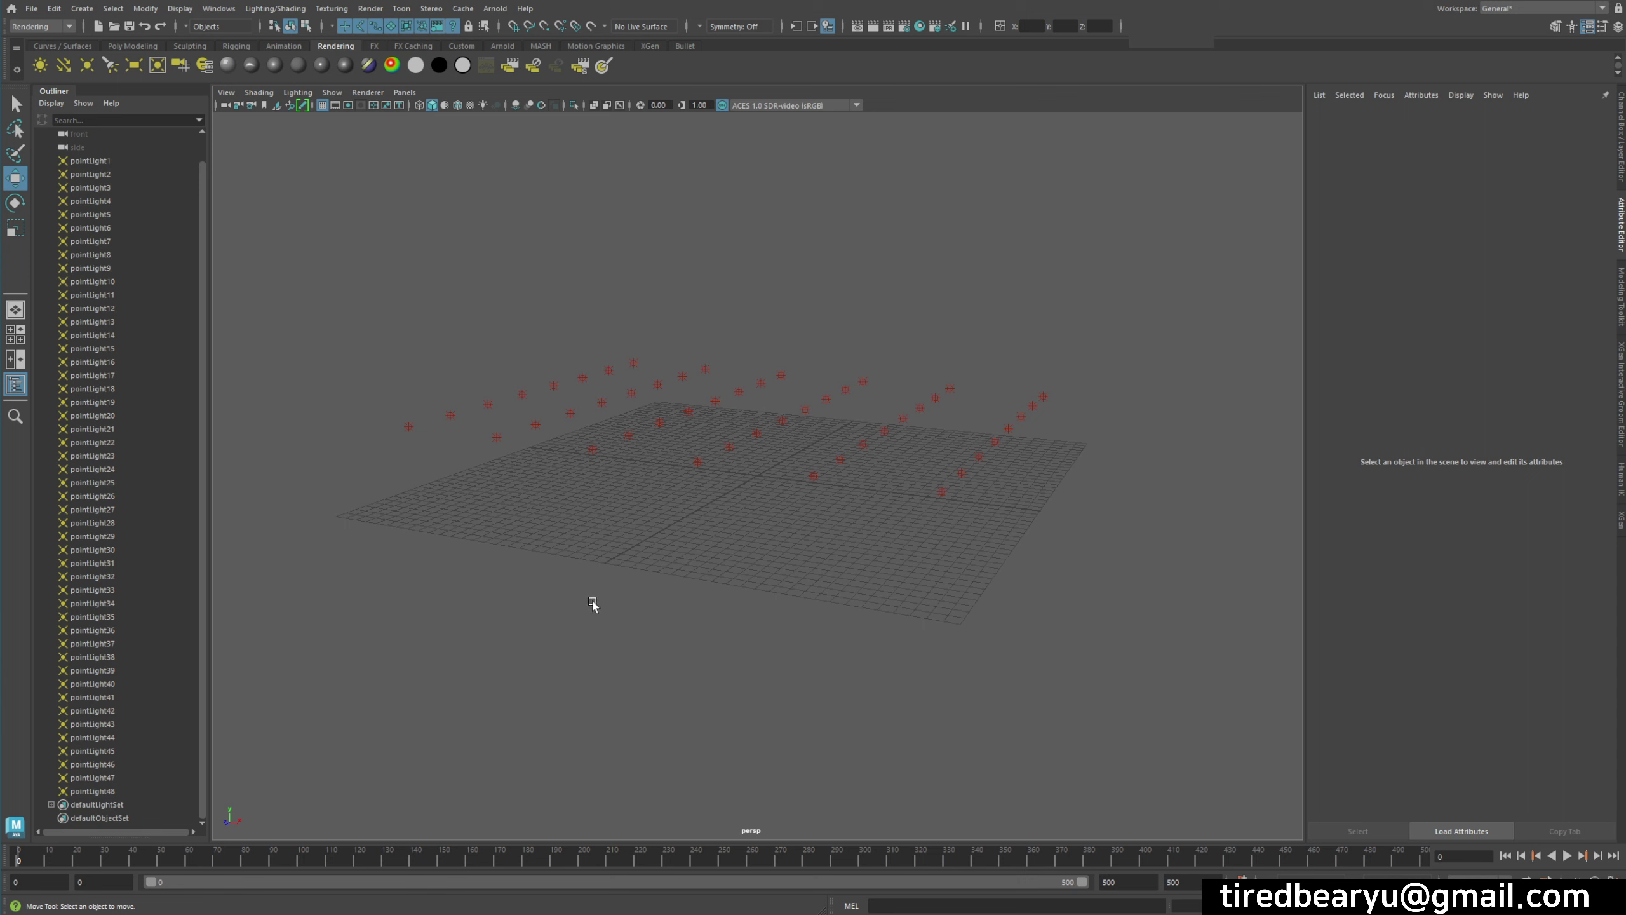
{"action": "left_click_drag", "start_coordinate": [389, 409], "coordinate": [425, 443]}
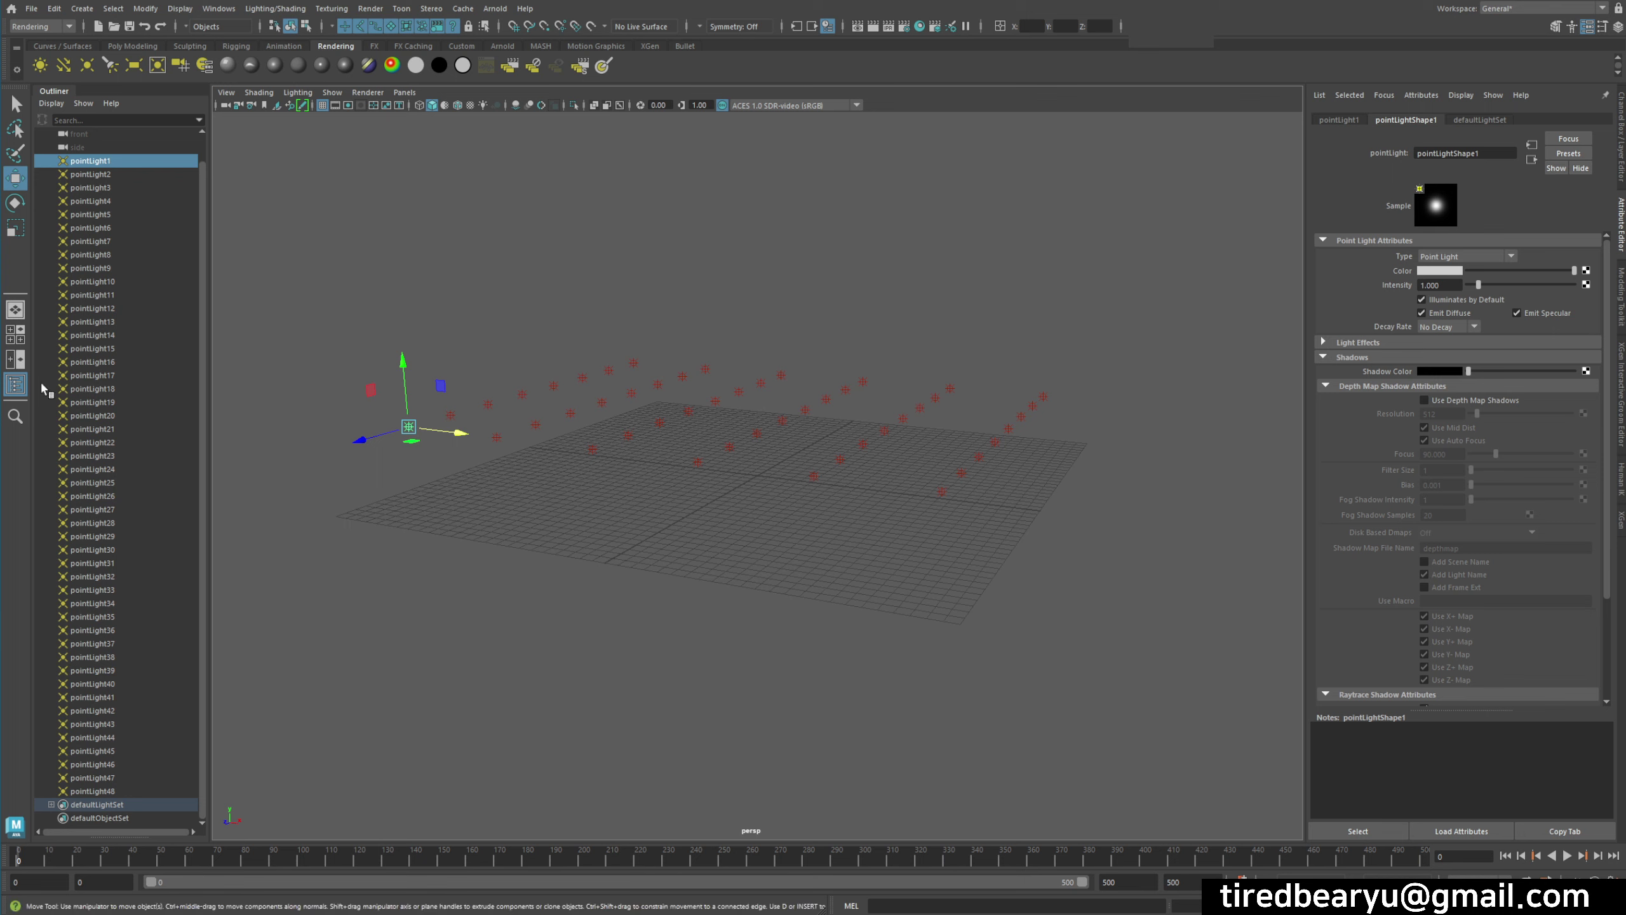
- Orbit again and marquee-select all 48 point lights together
{"action": "left_click_drag", "start_coordinate": [1003, 564], "coordinate": [777, 530], "text": "alt"}
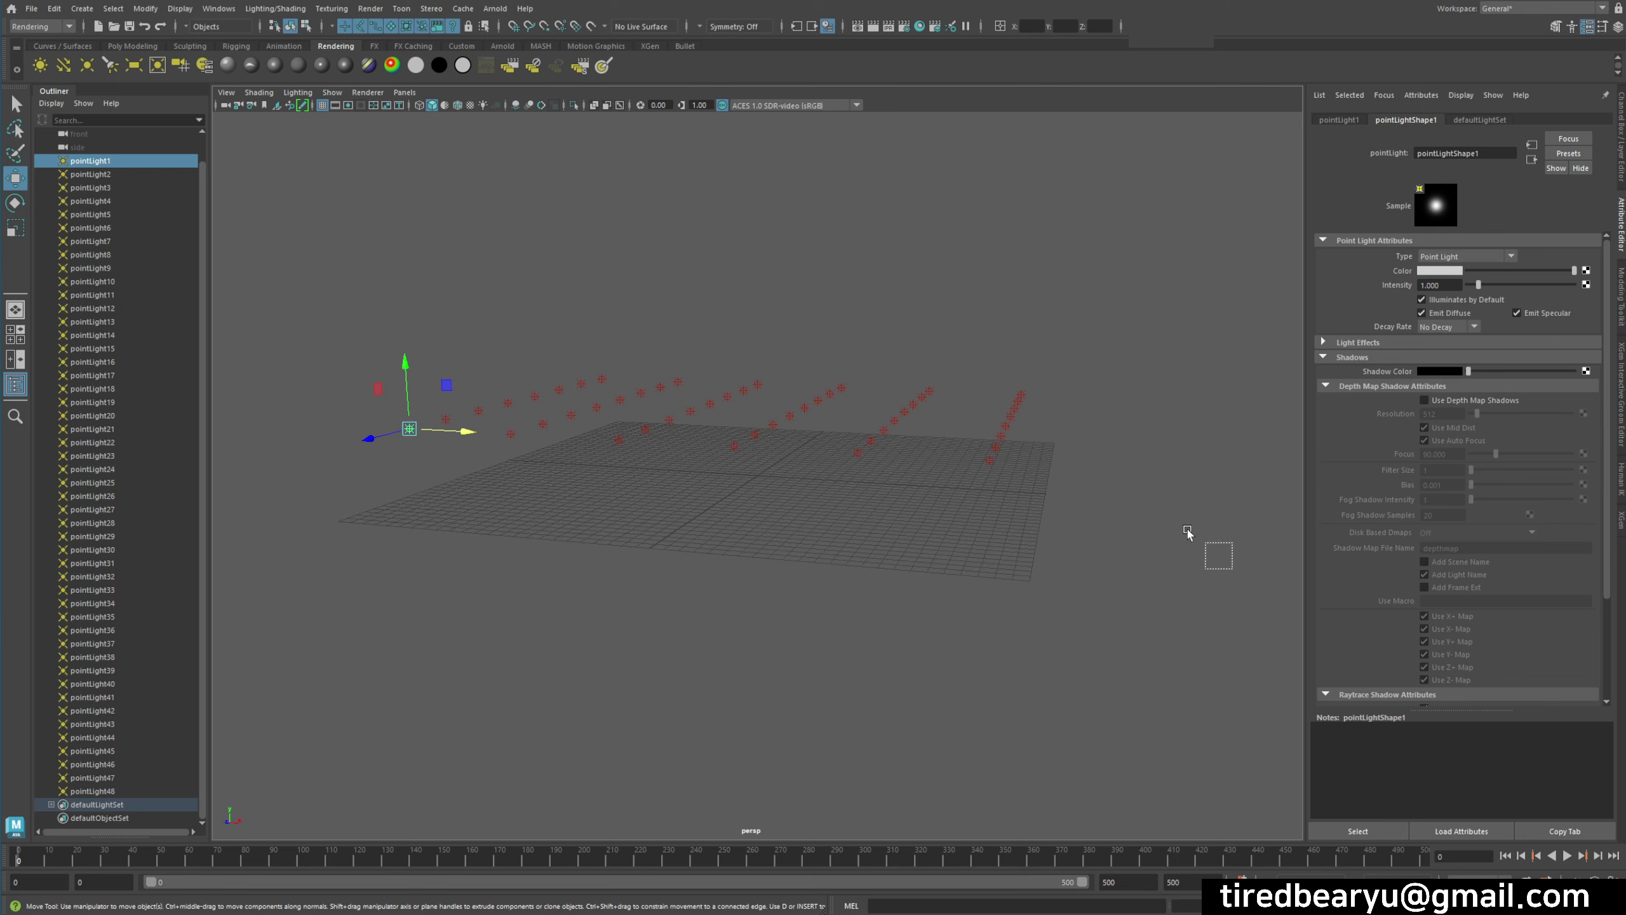
{"action": "left_click_drag", "start_coordinate": [1235, 564], "coordinate": [915, 577]}
{"action": "left_click_drag", "start_coordinate": [352, 410], "coordinate": [435, 443]}
{"action": "left_click", "coordinate": [1208, 585]}
{"action": "left_click_drag", "start_coordinate": [1208, 585], "coordinate": [386, 229]}
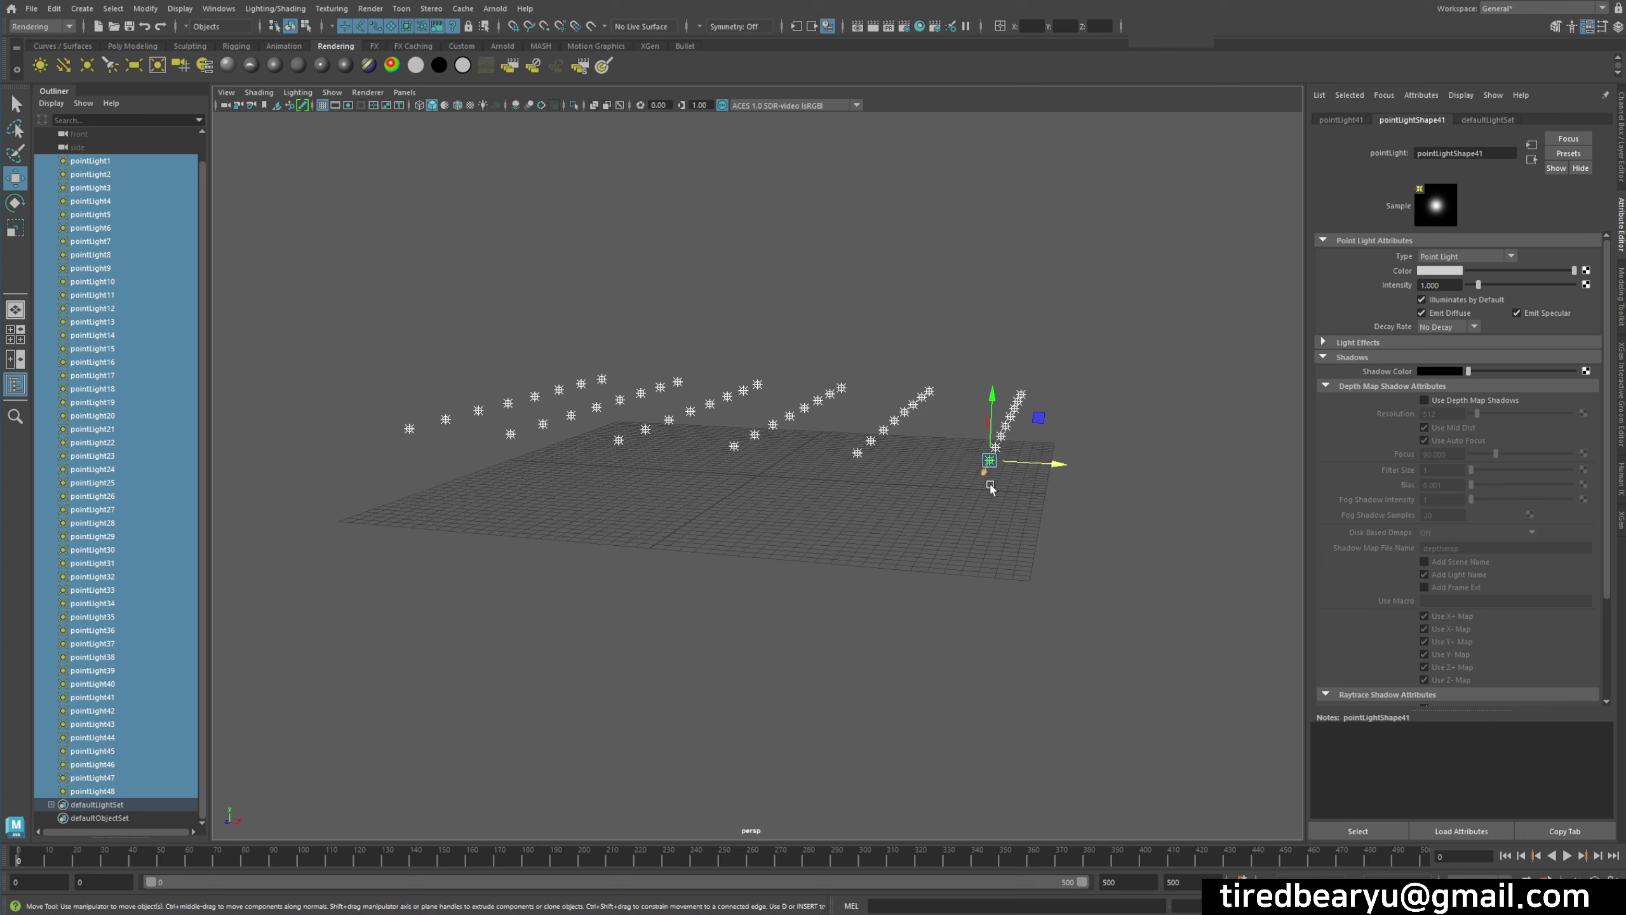
- Set the Intensity of the selected point lights to 10
{"action": "left_click_drag", "start_coordinate": [995, 473], "coordinate": [988, 493], "text": "alt"}
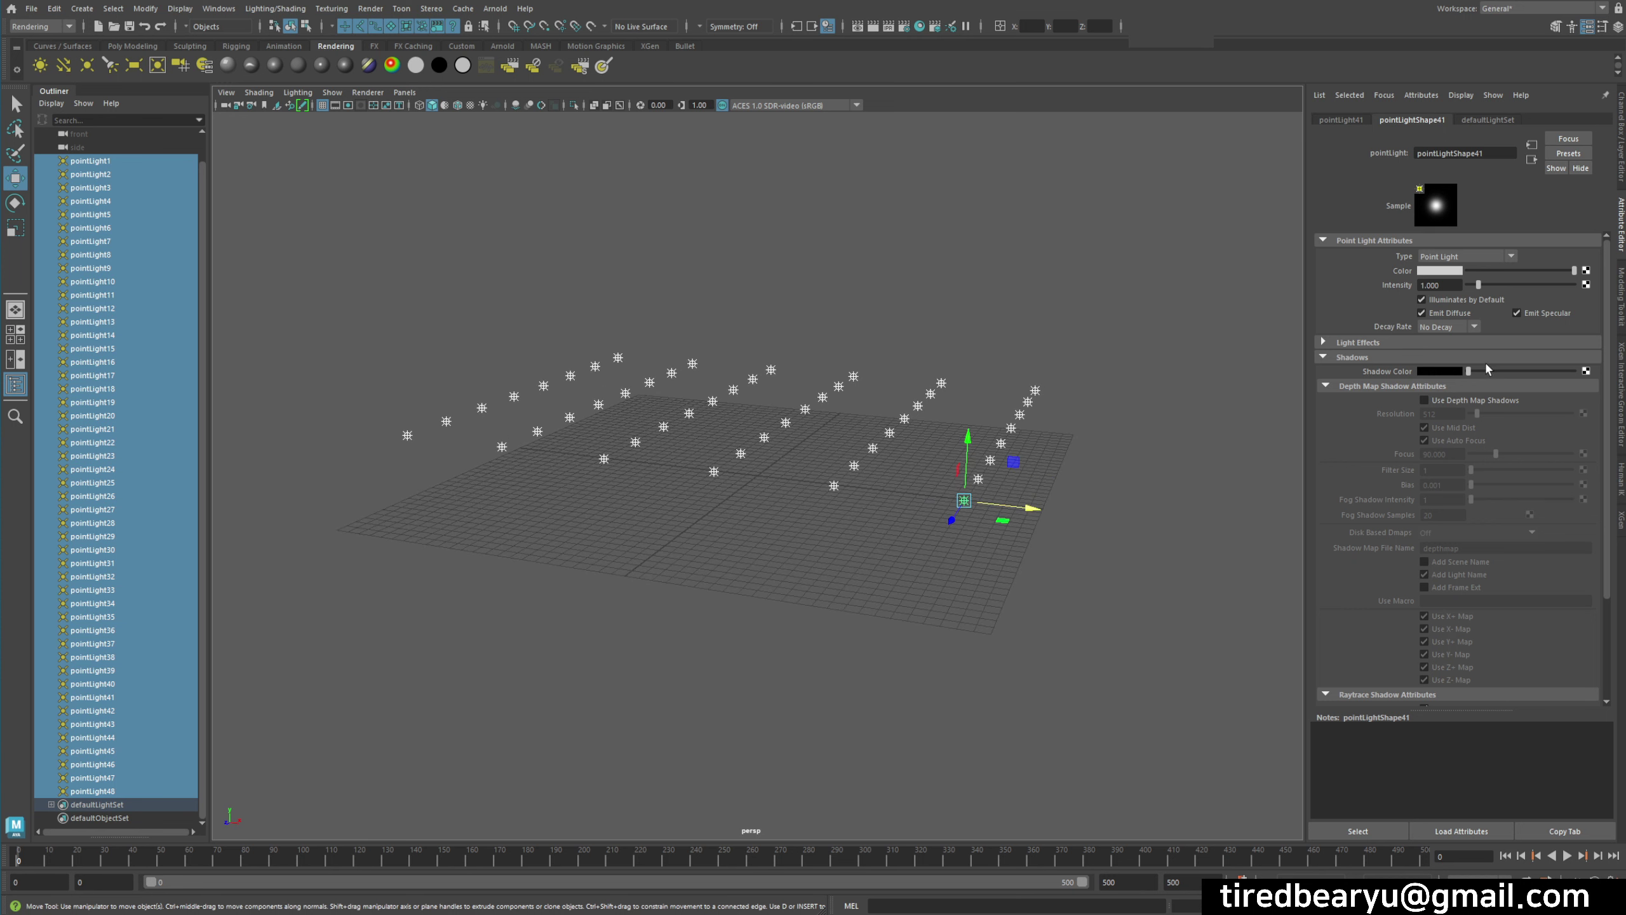
{"action": "type", "text": "10"}
{"action": "key", "text": "Return"}
- Try selecting pointLight41 and pointLight45–48 individually in the last row
{"action": "left_click", "coordinate": [1165, 588]}
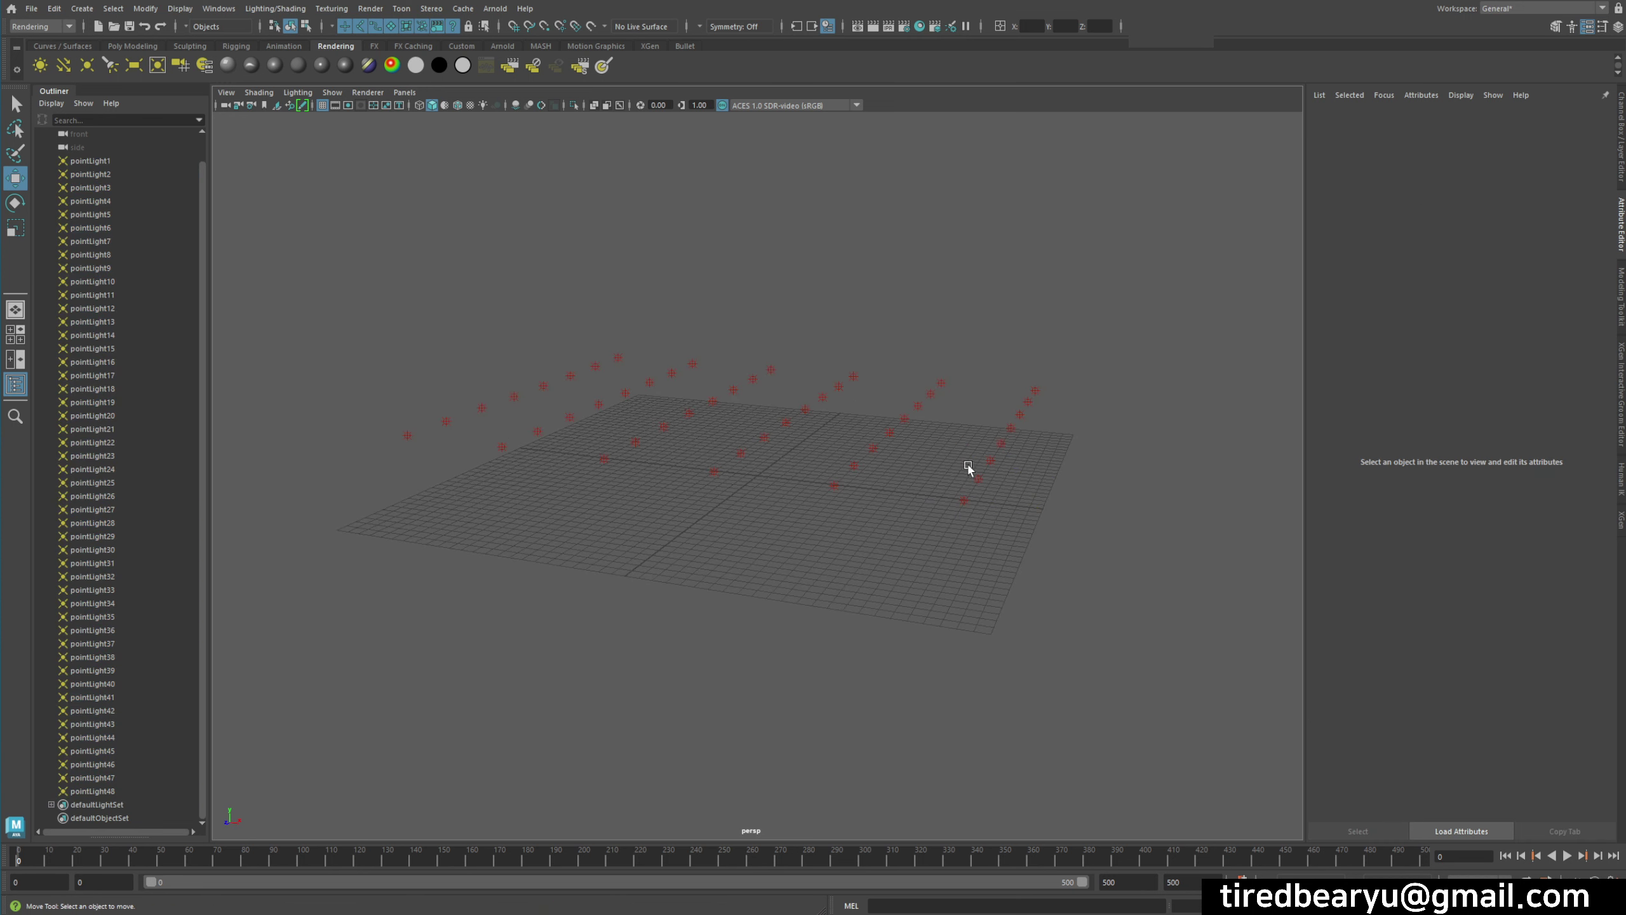
{"action": "left_click", "coordinate": [979, 478]}
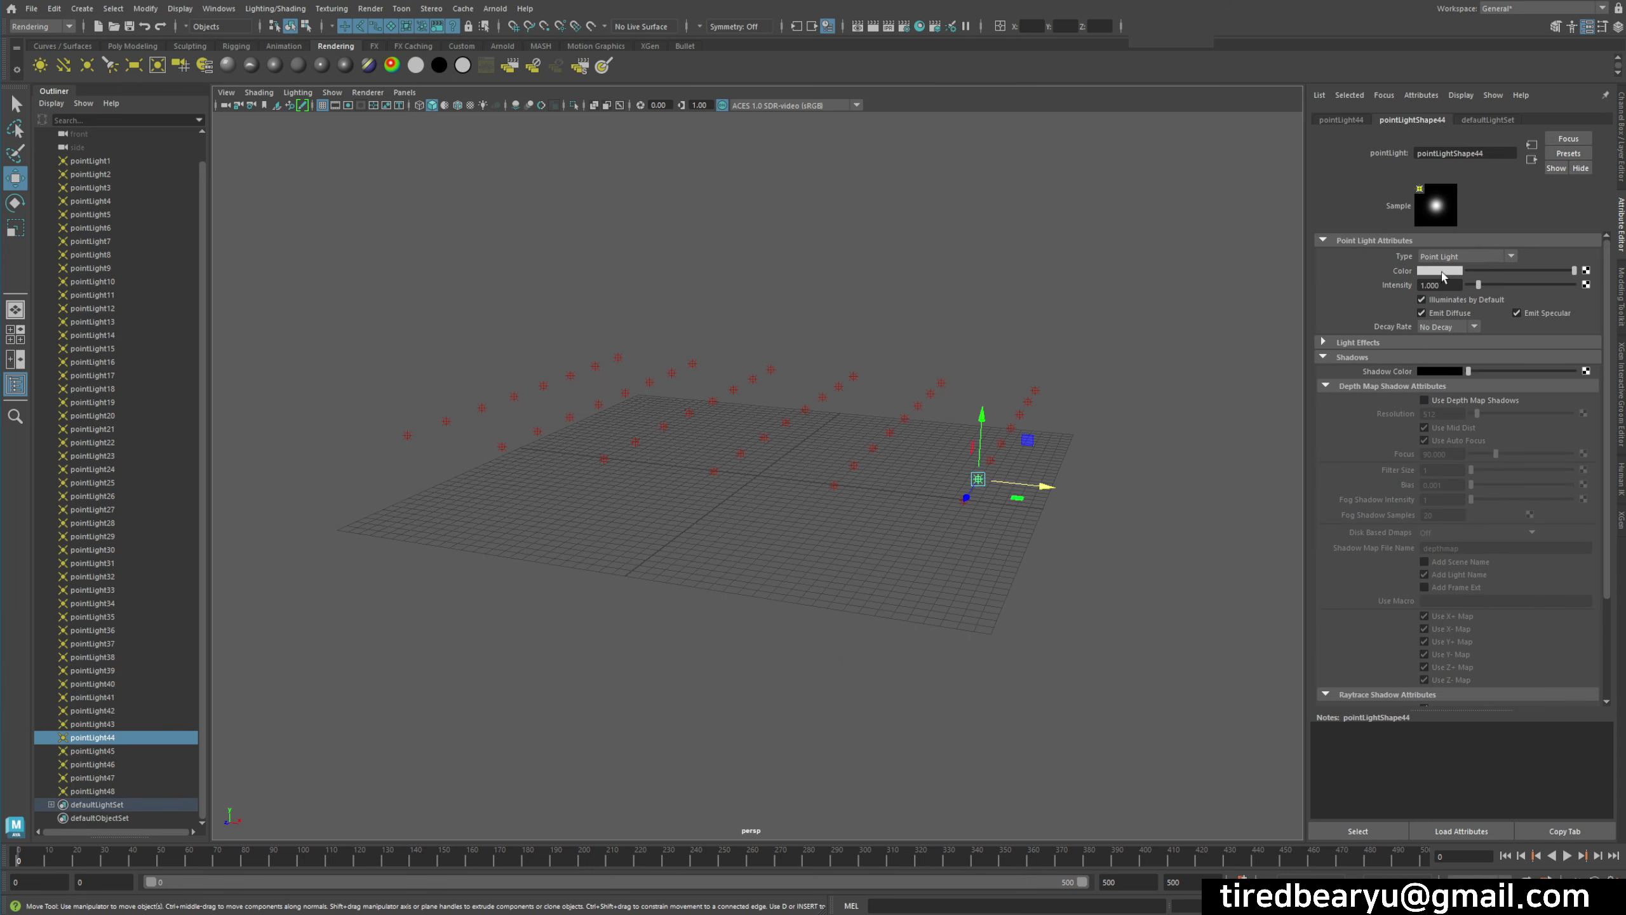
{"action": "left_click_drag", "start_coordinate": [980, 385], "coordinate": [1048, 439]}
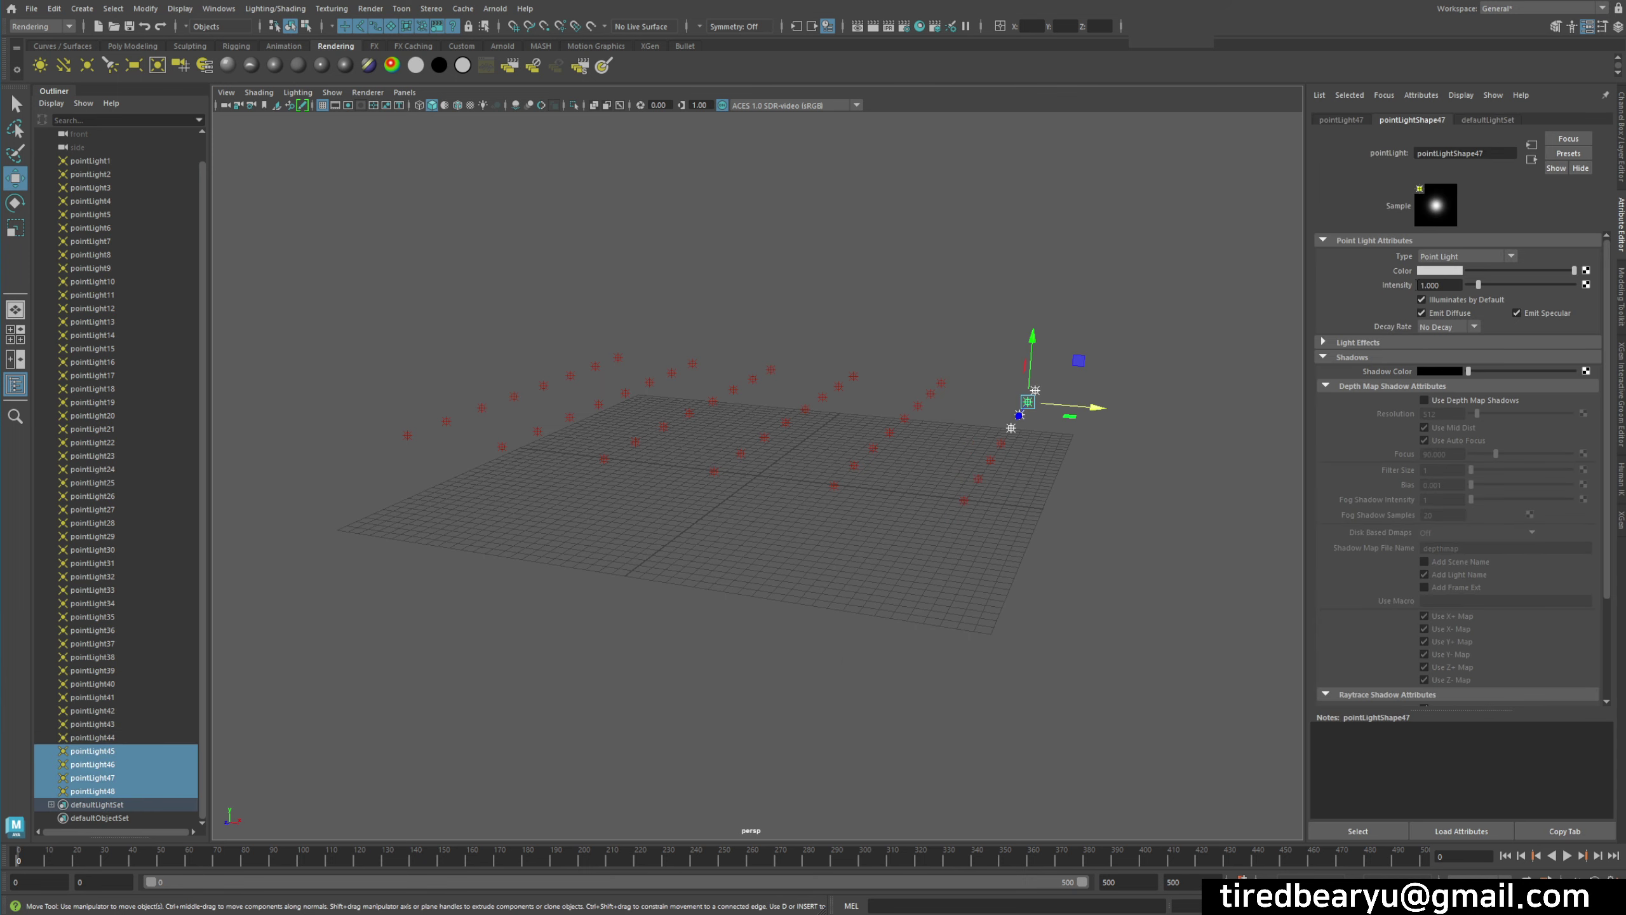
{"action": "left_click", "coordinate": [1146, 565]}
{"action": "left_click", "coordinate": [963, 500]}
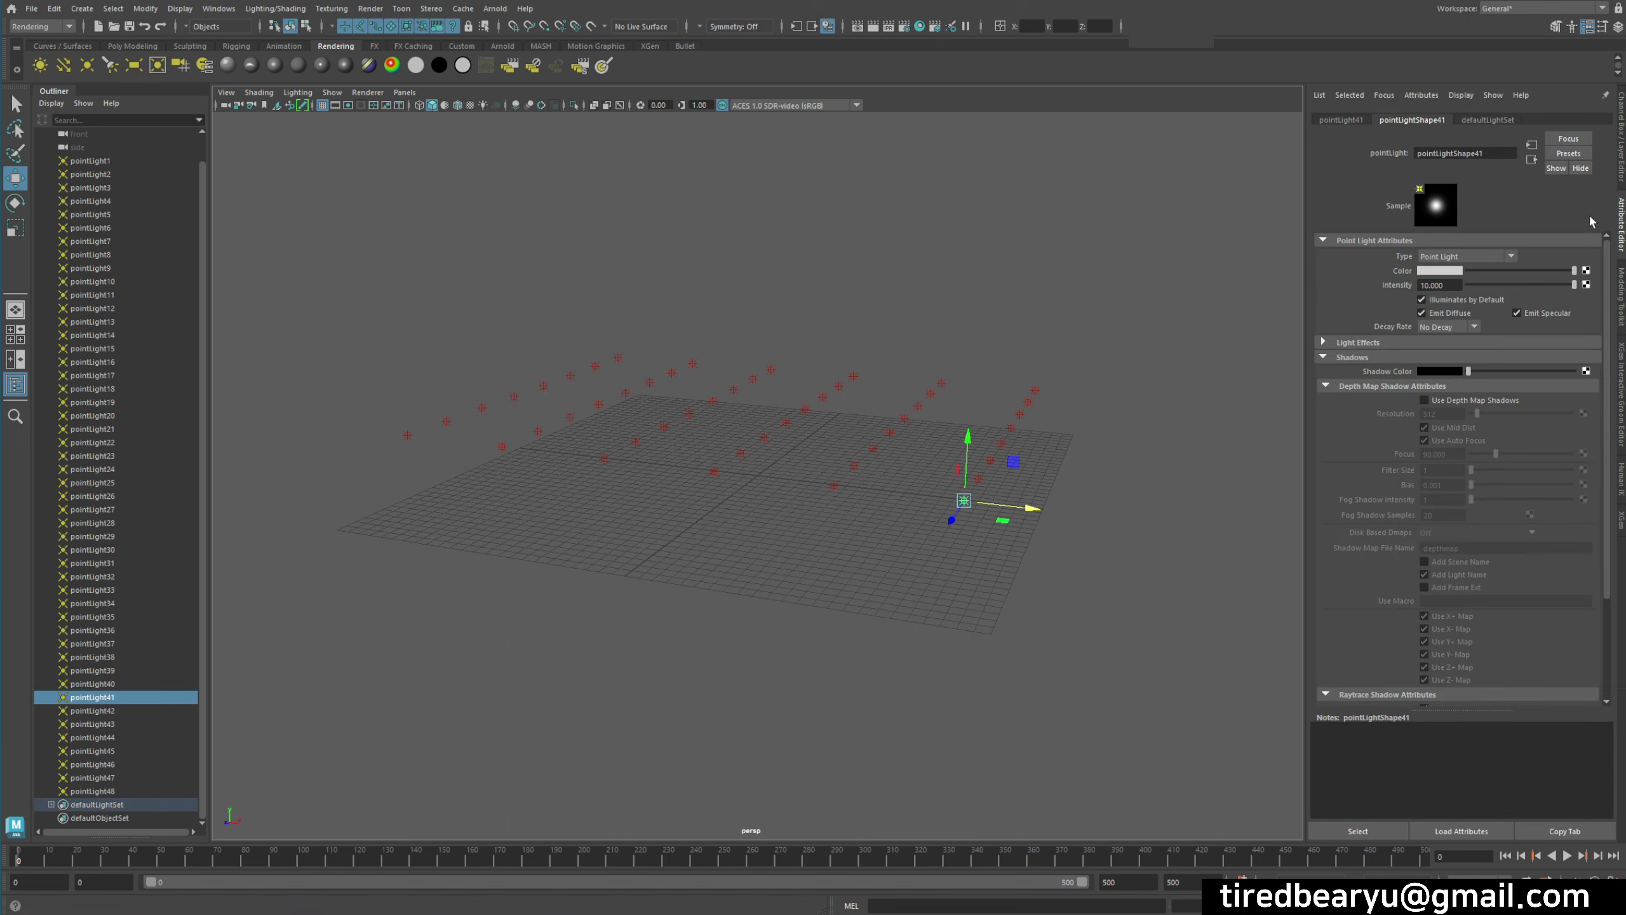
{"action": "left_click", "coordinate": [1070, 416]}
{"action": "left_click_drag", "start_coordinate": [1005, 385], "coordinate": [1076, 426]}
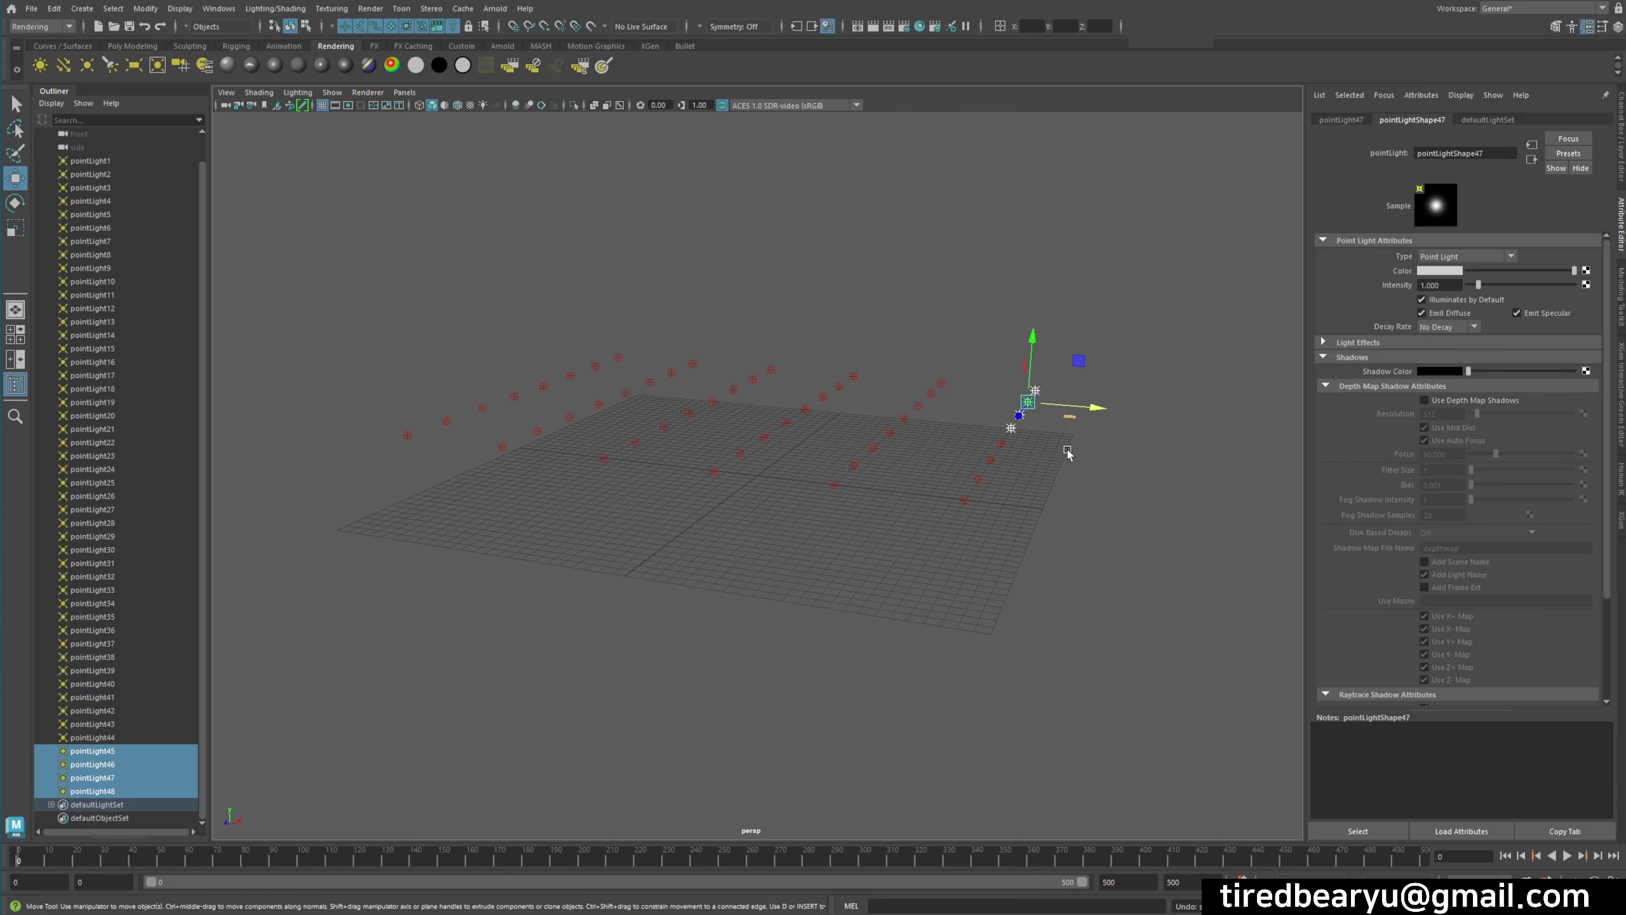
- Undo back to all 48 lights selected and show their values in the Channel Box
{"action": "left_click", "coordinate": [1074, 549]}
{"action": "key", "text": "ctrl+z"}
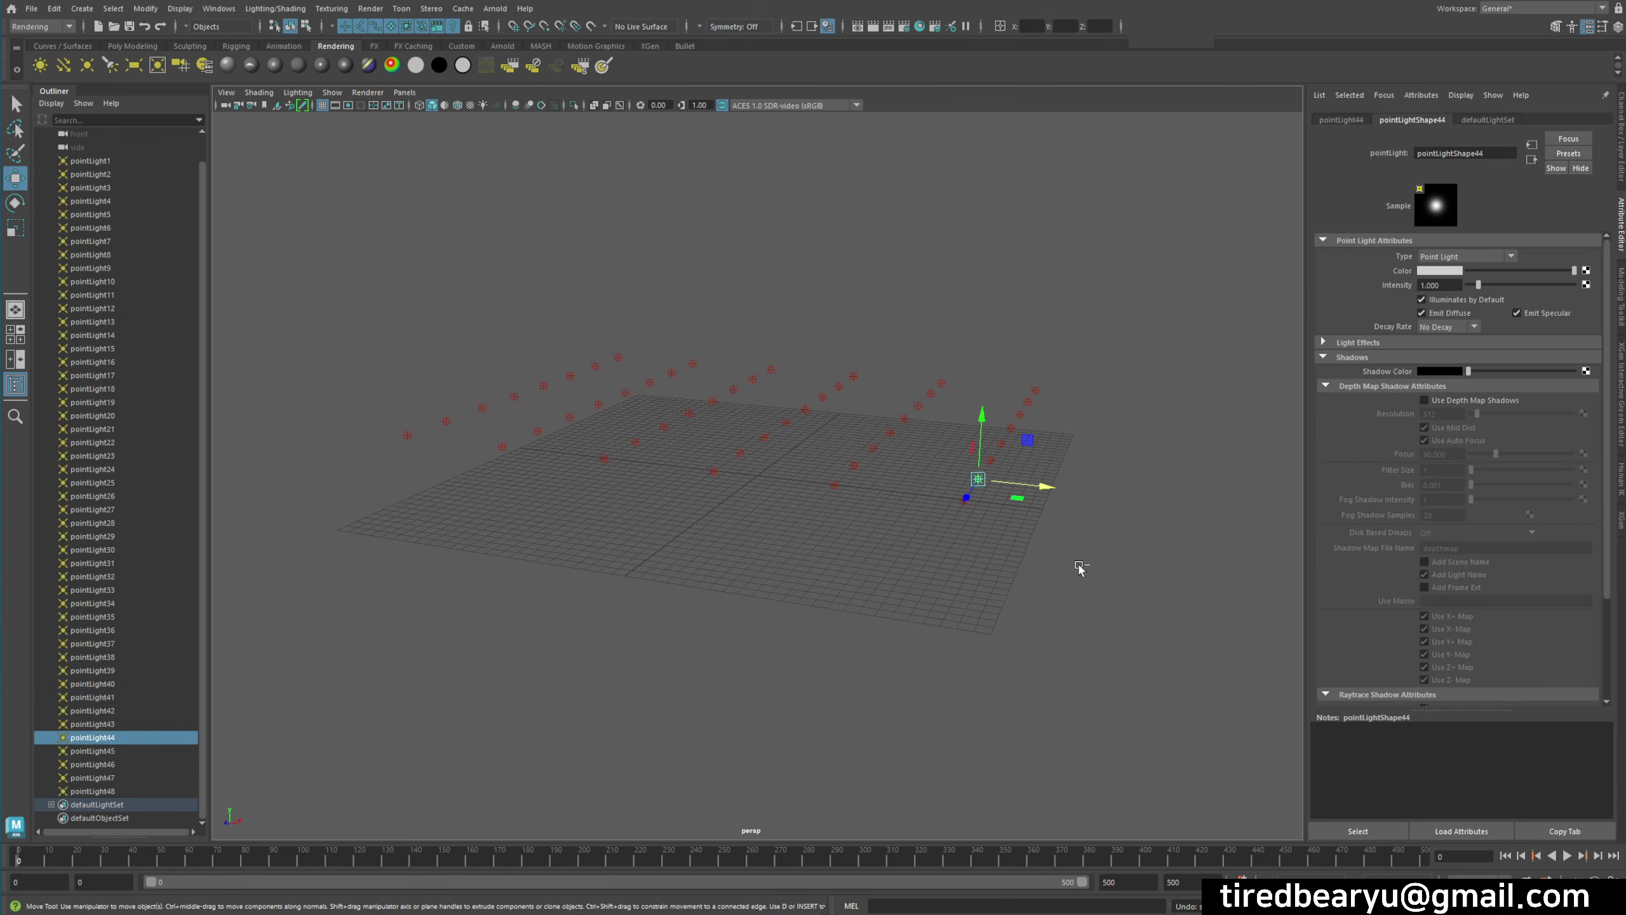
{"action": "left_click", "coordinate": [1082, 572]}
{"action": "key", "text": "ctrl+z"}
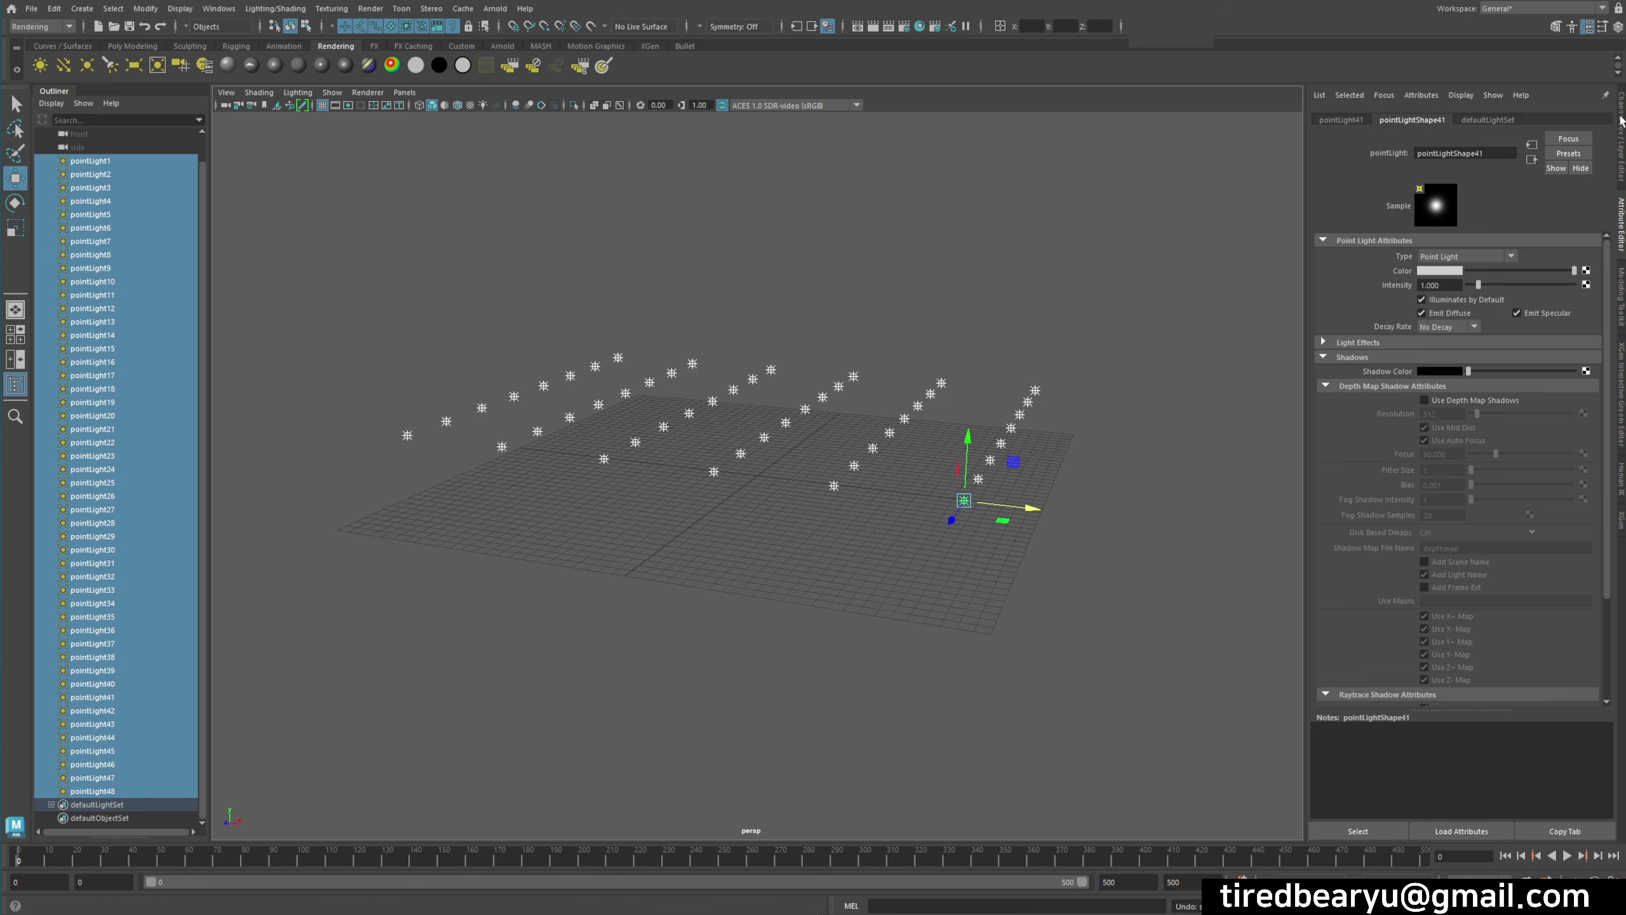
{"action": "left_click", "coordinate": [1622, 121]}
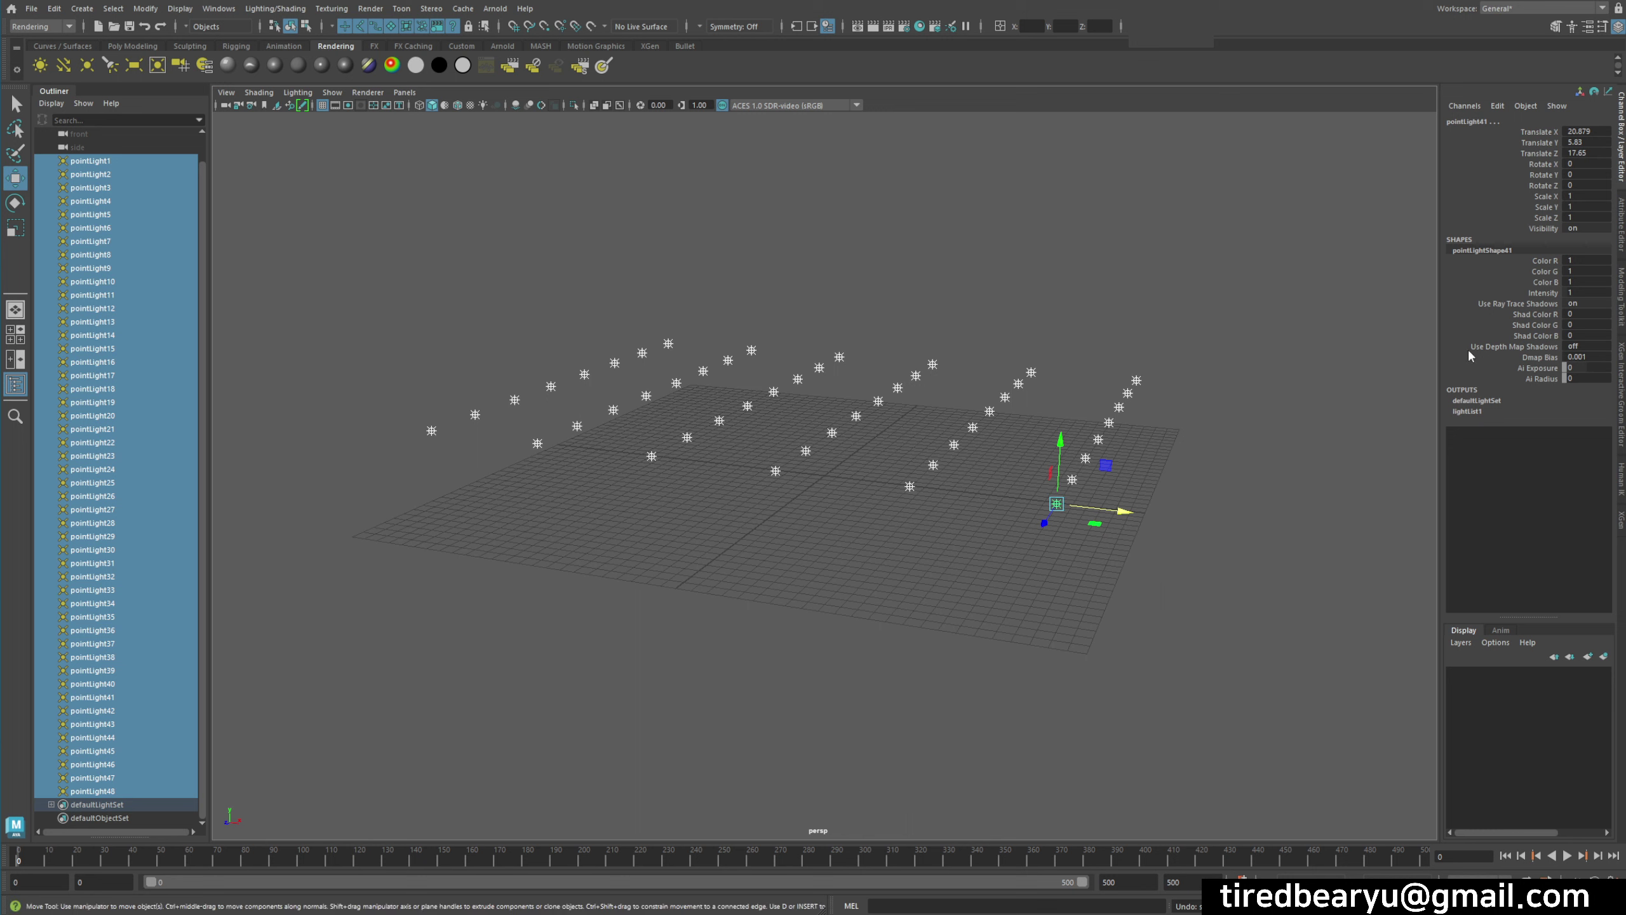
- Marquee-select all the lights and enter an Intensity of 0.1 in the Channel Box
{"action": "left_click", "coordinate": [1255, 587]}
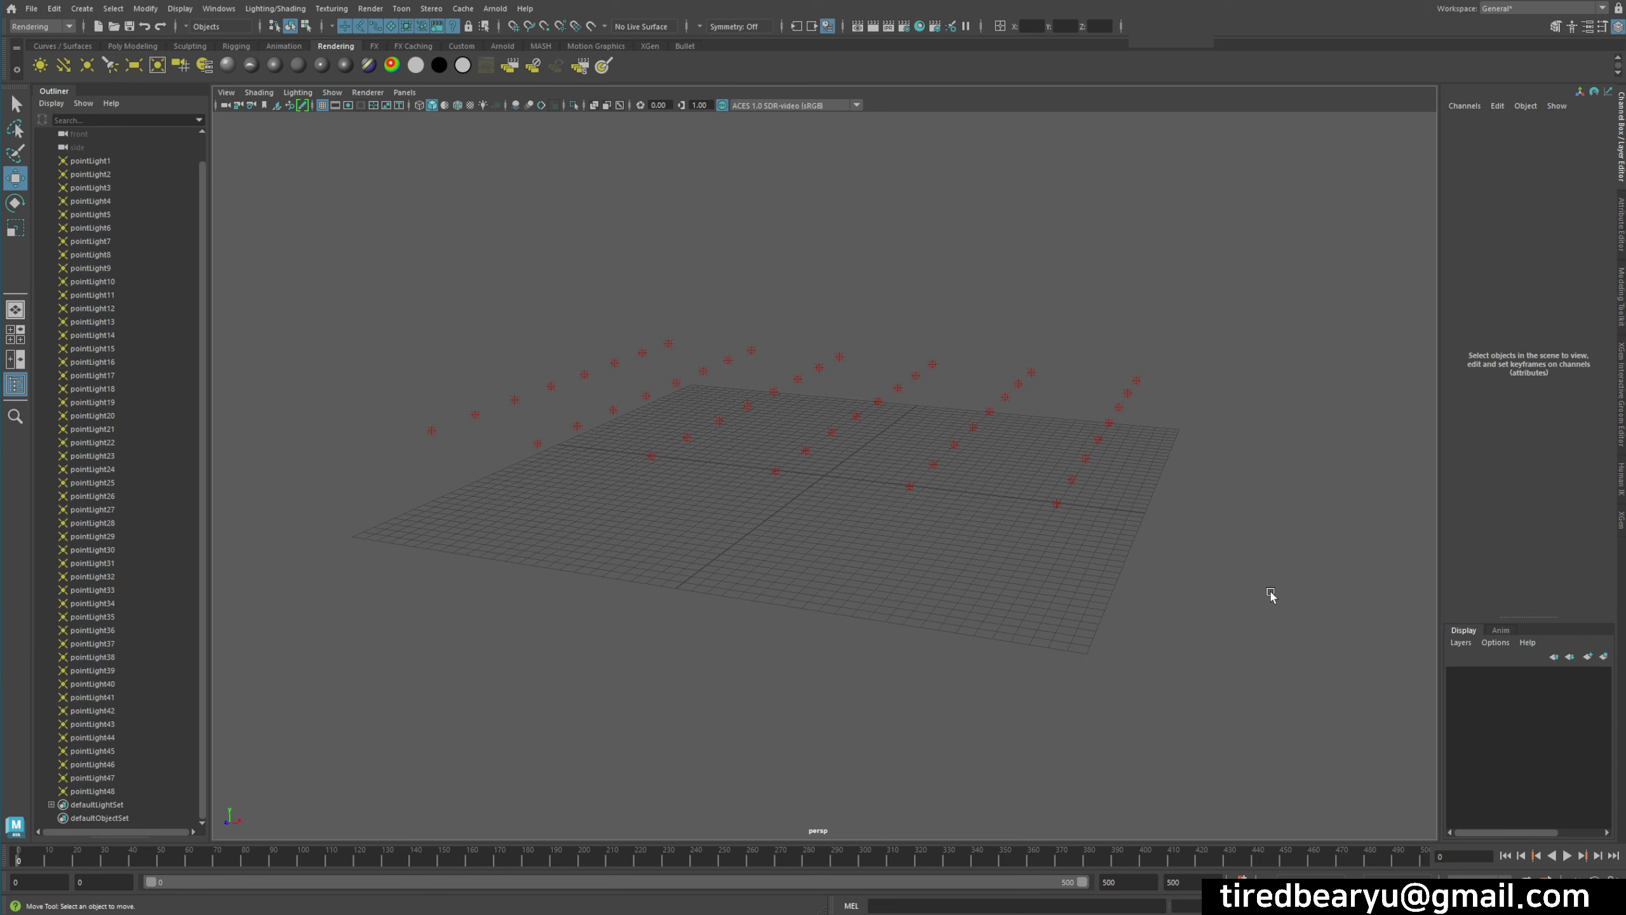
{"action": "left_click_drag", "start_coordinate": [1353, 598], "coordinate": [202, 160]}
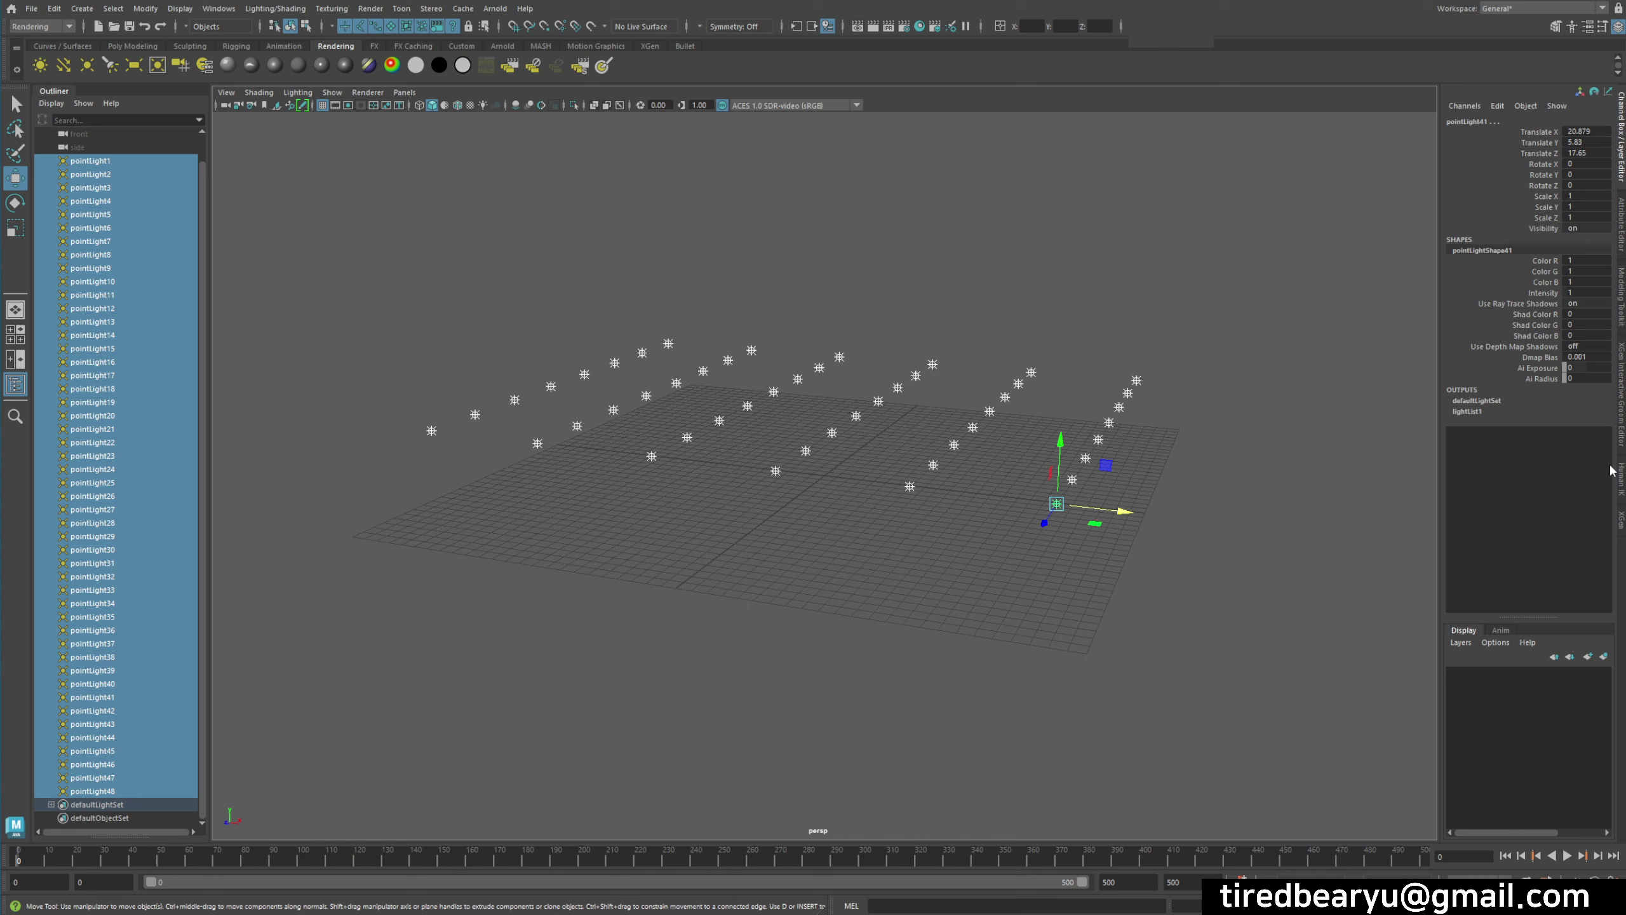
{"action": "double_click", "coordinate": [1584, 294]}
{"action": "type", "text": "1"}
- Check pointLight33, pointLight25 and pointLight30–32 individually, then reselect all lights
{"action": "left_click", "coordinate": [909, 486]}
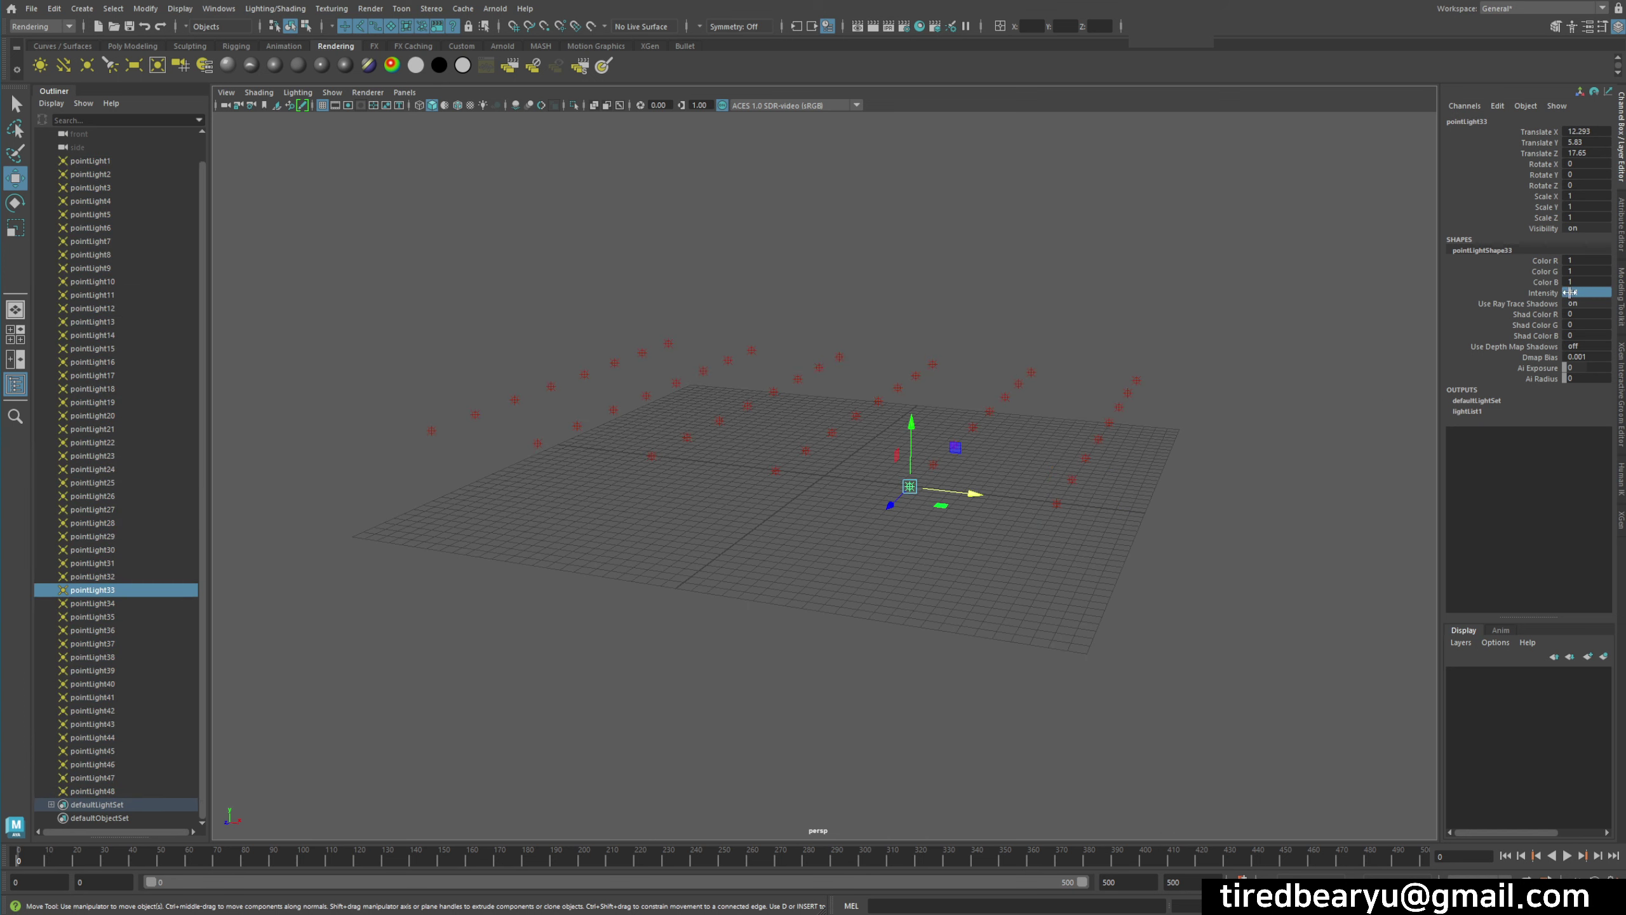
{"action": "left_click", "coordinate": [776, 469]}
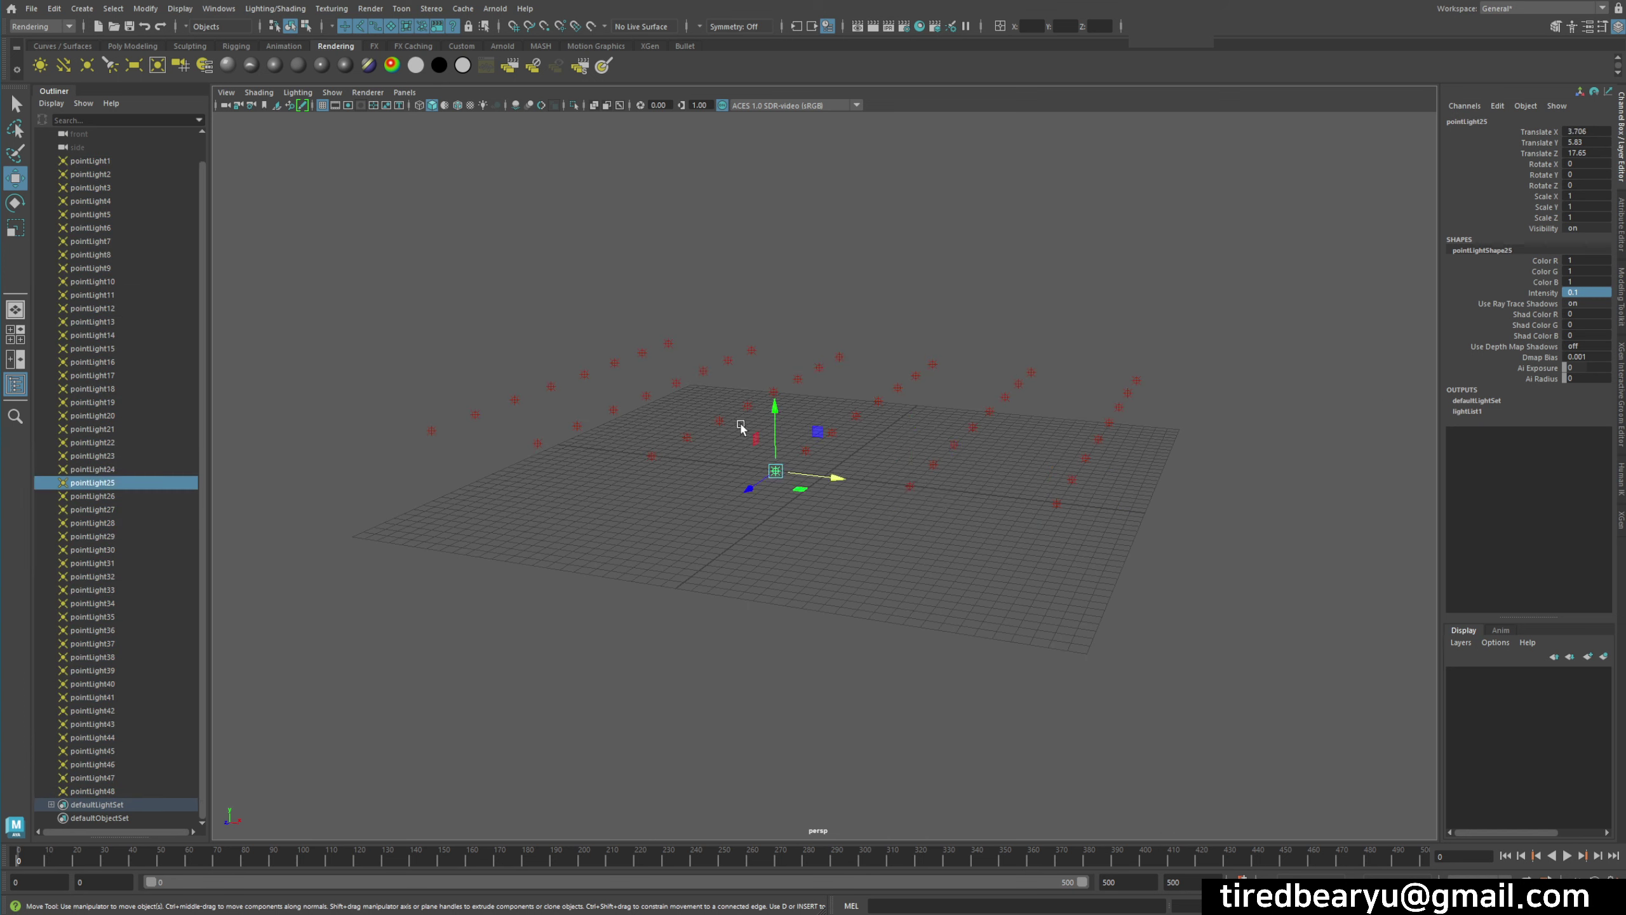
{"action": "left_click", "coordinate": [926, 427]}
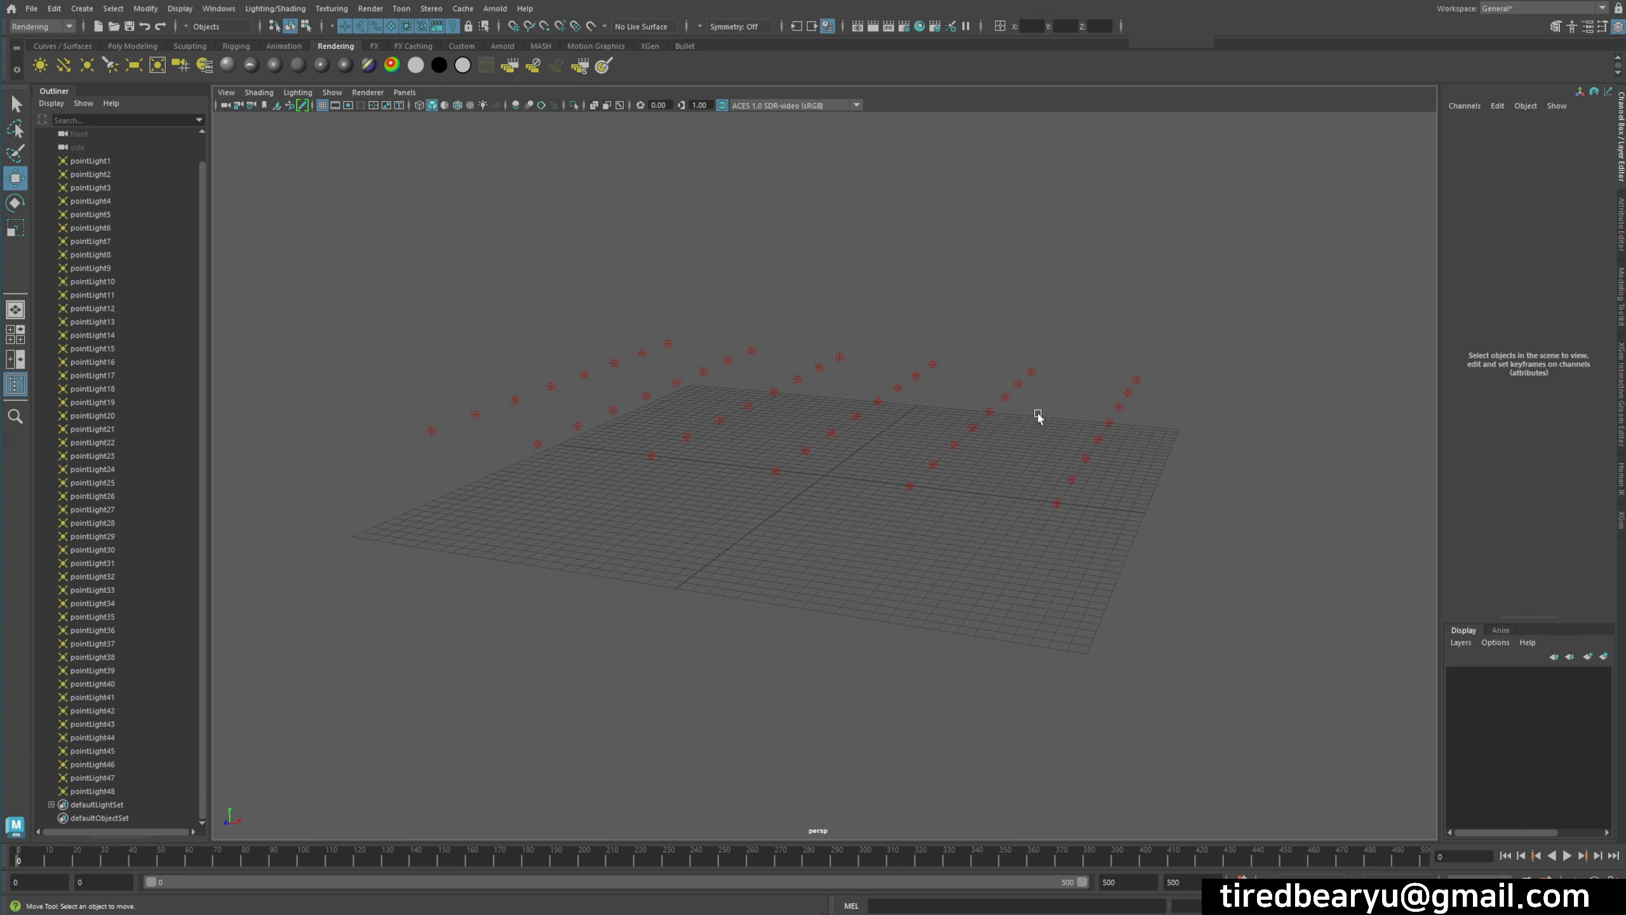
{"action": "left_click_drag", "start_coordinate": [894, 357], "coordinate": [943, 394]}
{"action": "left_click_drag", "start_coordinate": [908, 484], "coordinate": [923, 508]}
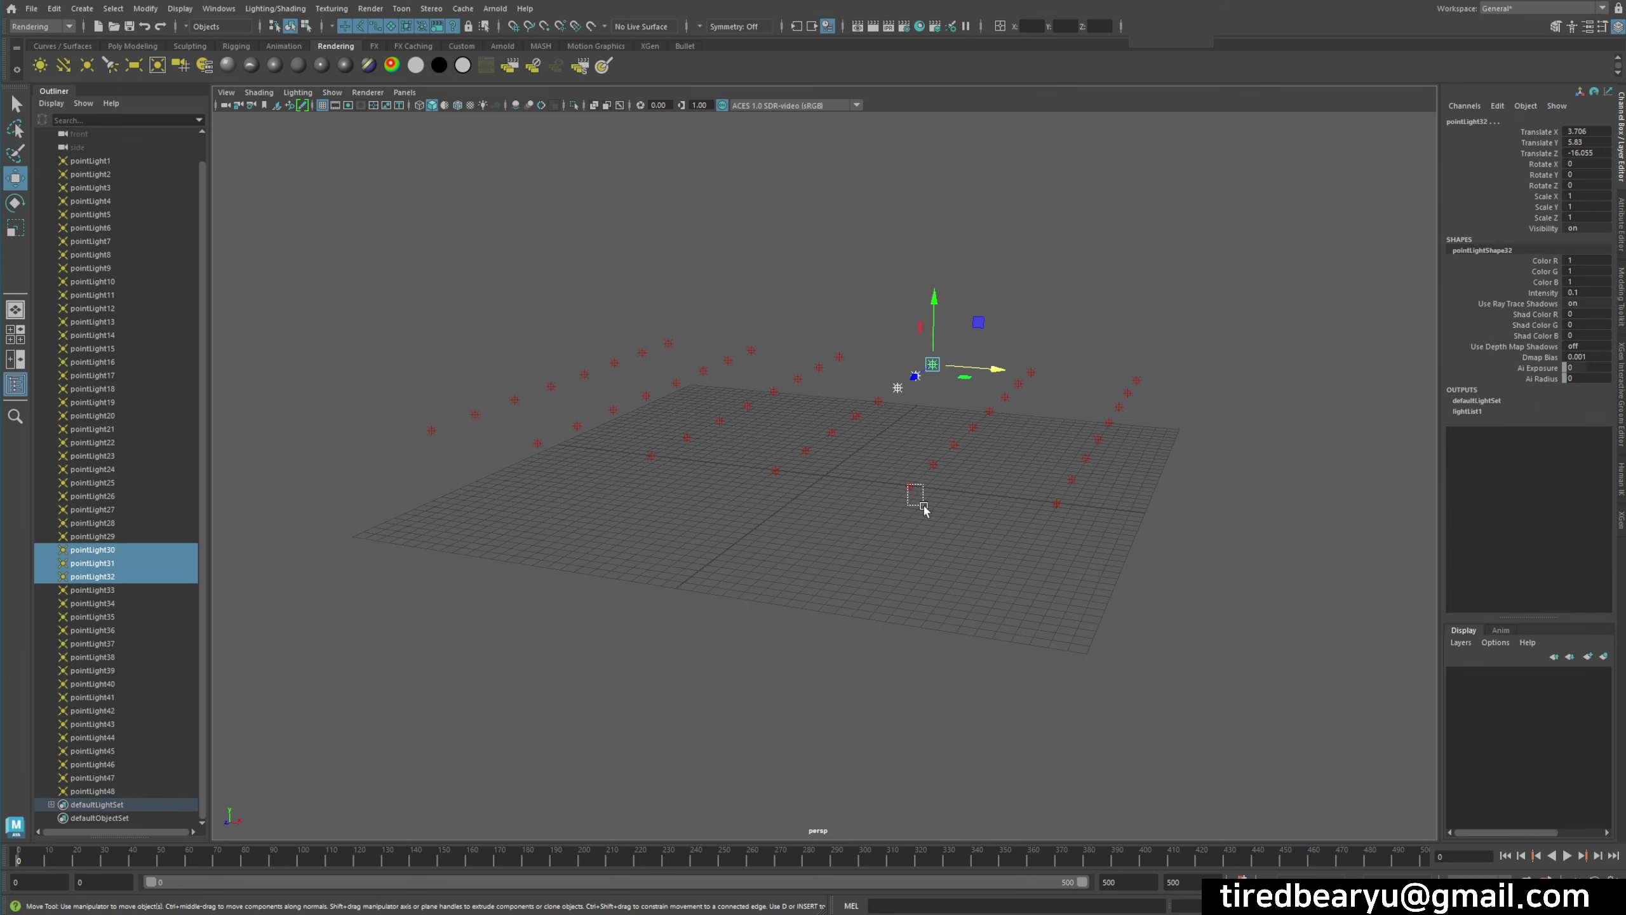
{"action": "left_click_drag", "start_coordinate": [1325, 562], "coordinate": [369, 189]}
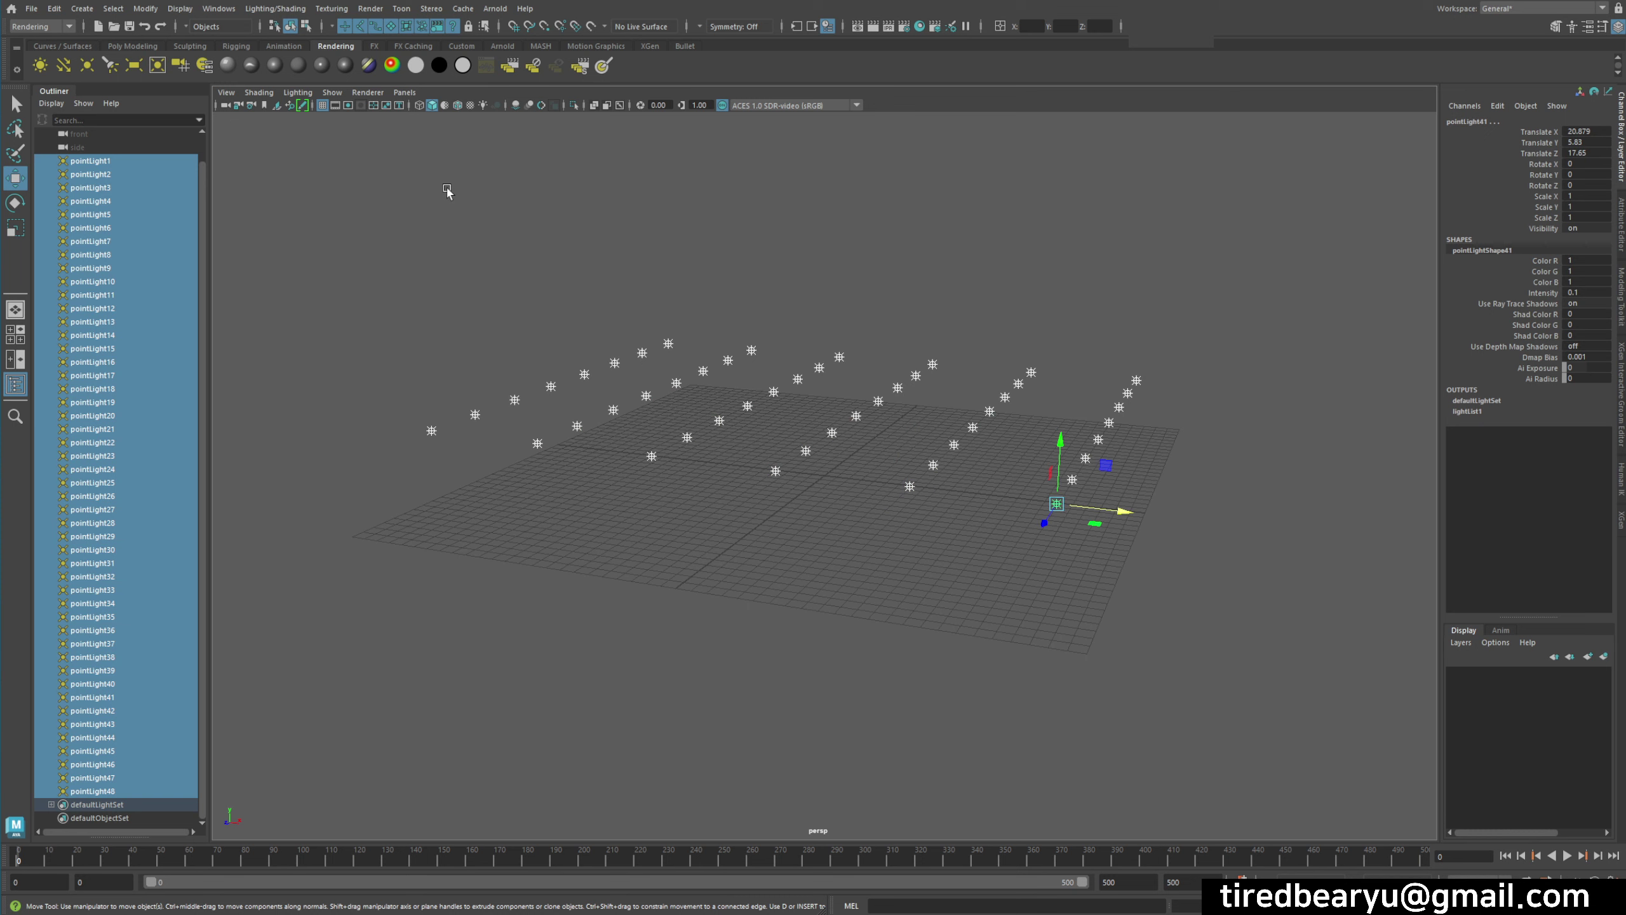
- Create a polygon sphere at the origin and select it together with all the lights
{"action": "left_click", "coordinate": [130, 47]}
{"action": "left_click", "coordinate": [39, 65]}
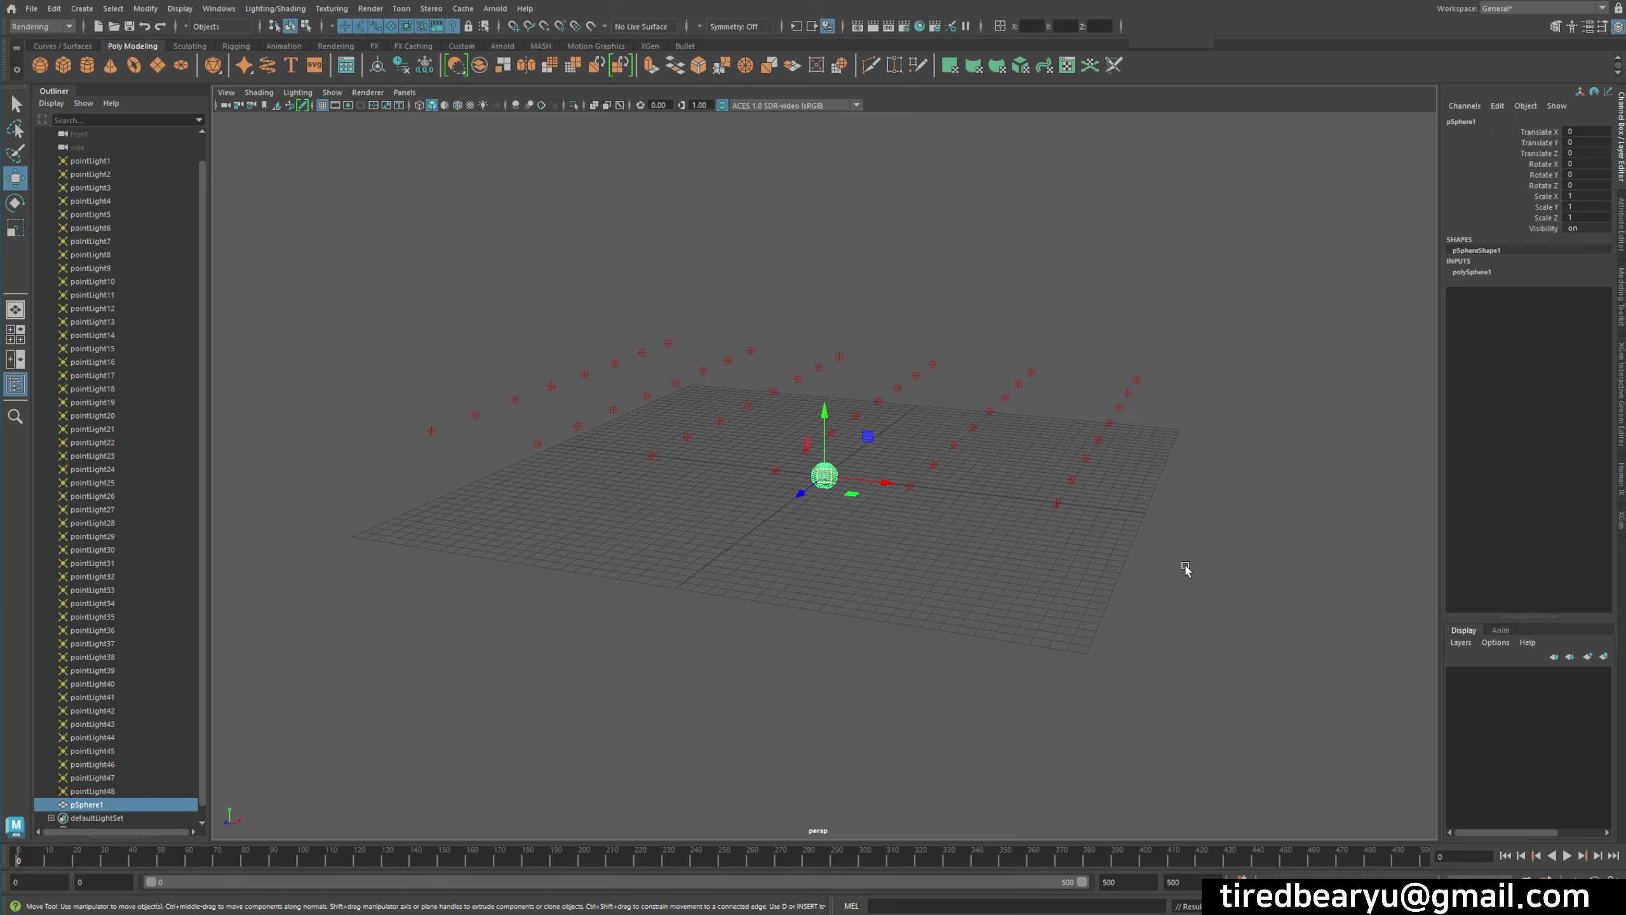
{"action": "left_click_drag", "start_coordinate": [1317, 680], "coordinate": [335, 184]}
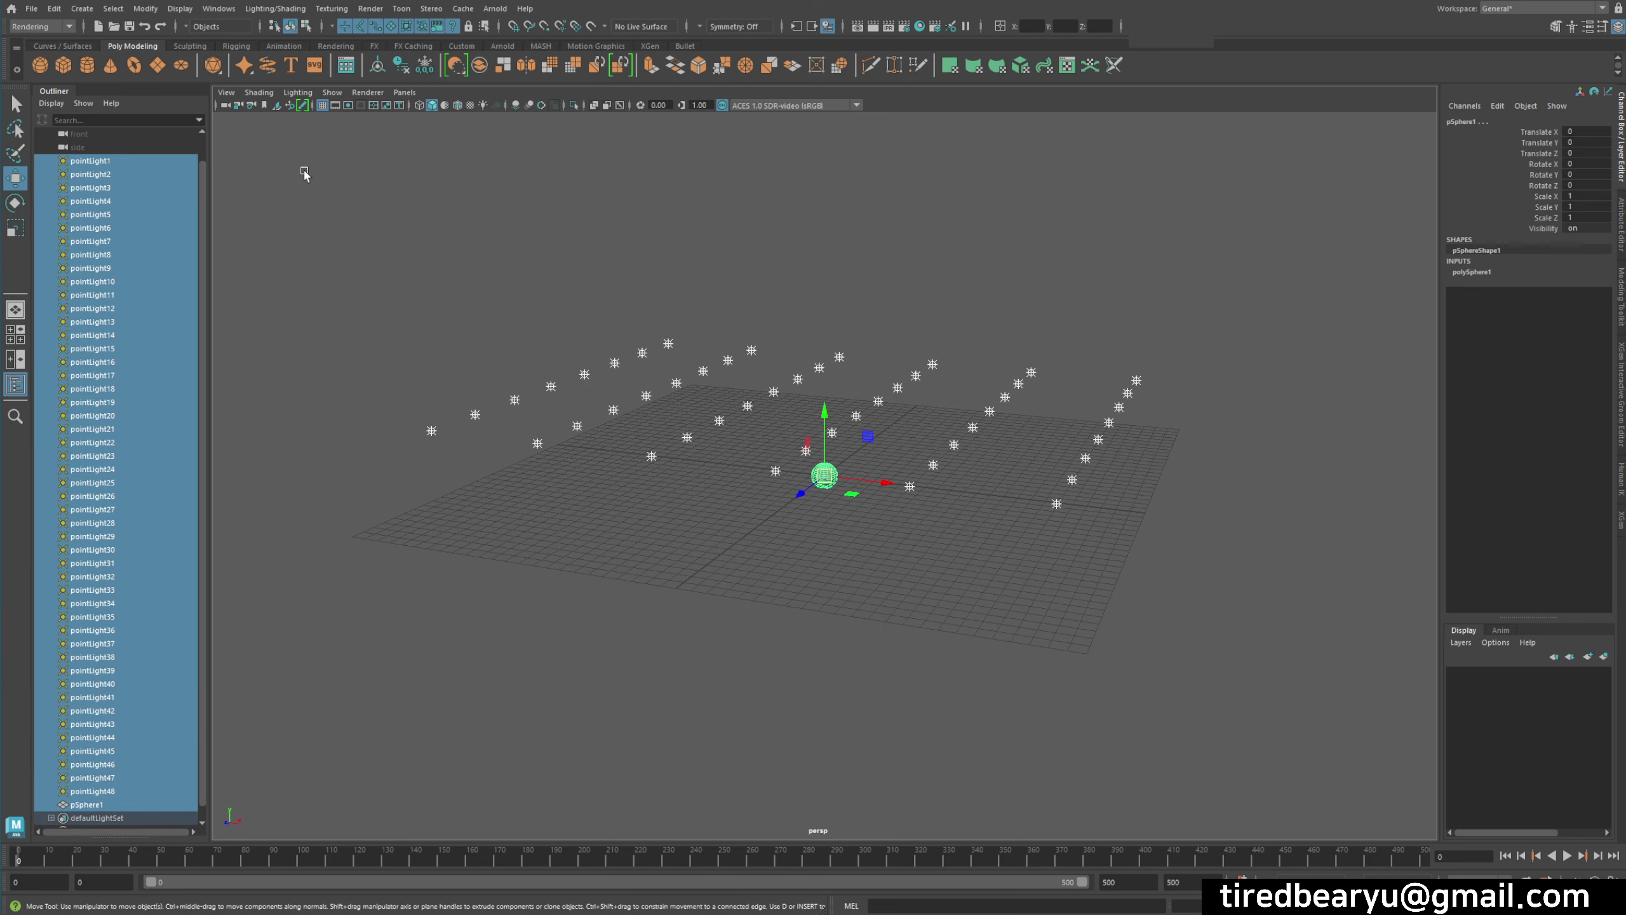
{"action": "left_click", "coordinate": [1473, 273]}
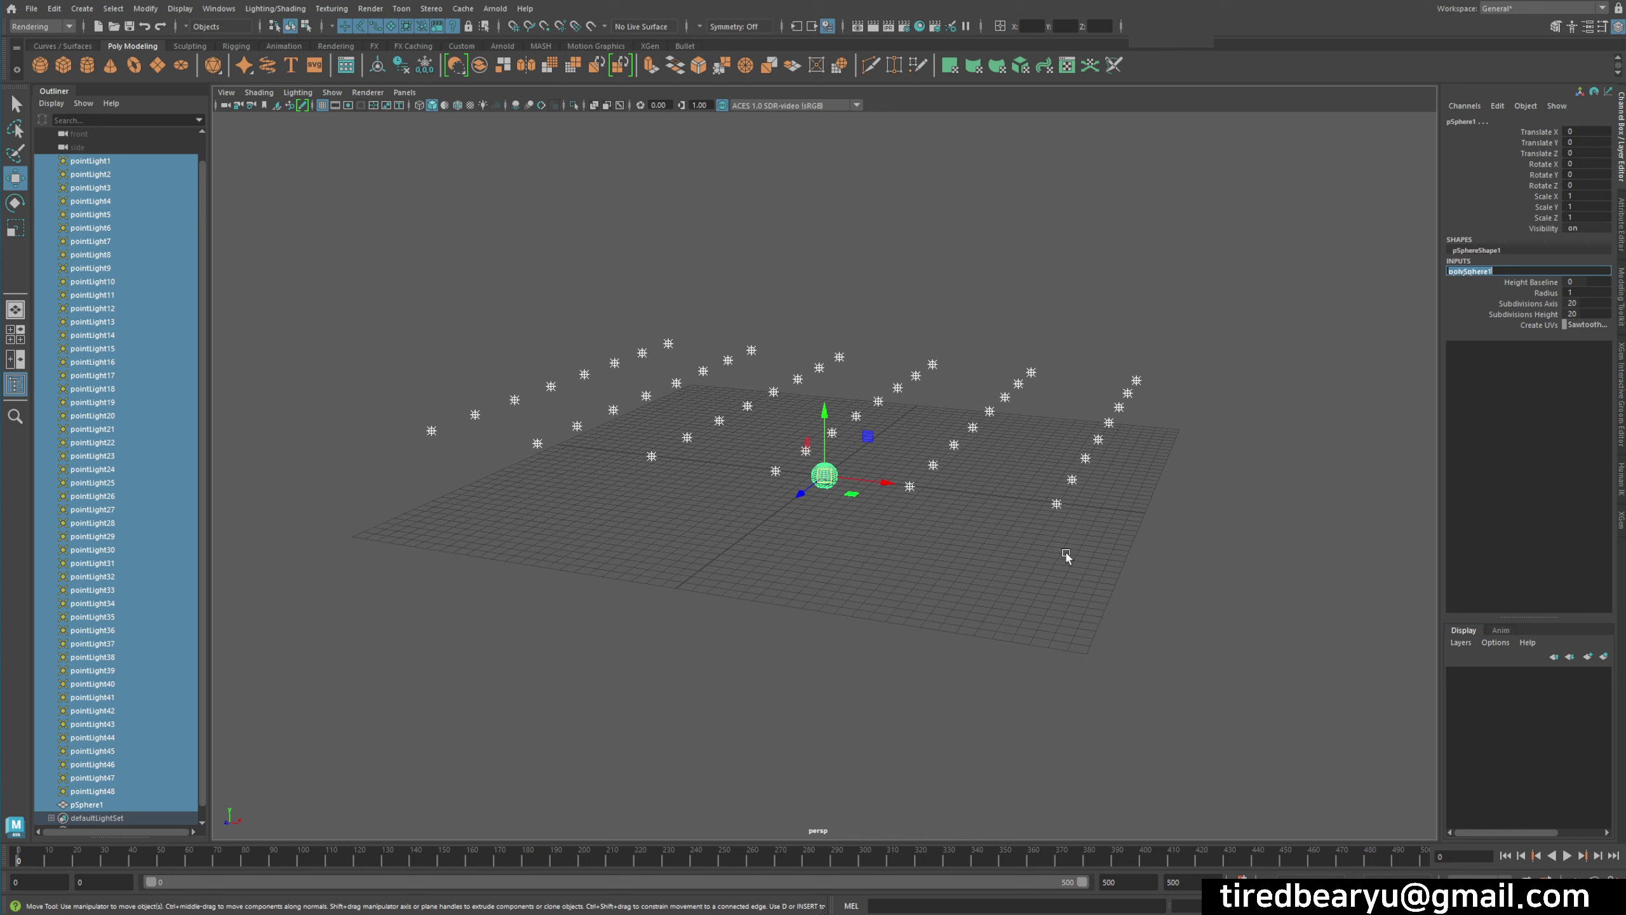
- Make pointLight41 the lead selection, then select pointLight36 alone showing Intensity 10
{"action": "left_click", "coordinate": [1049, 505], "text": "ctrl"}
{"action": "left_click", "coordinate": [1048, 505], "text": "shift"}
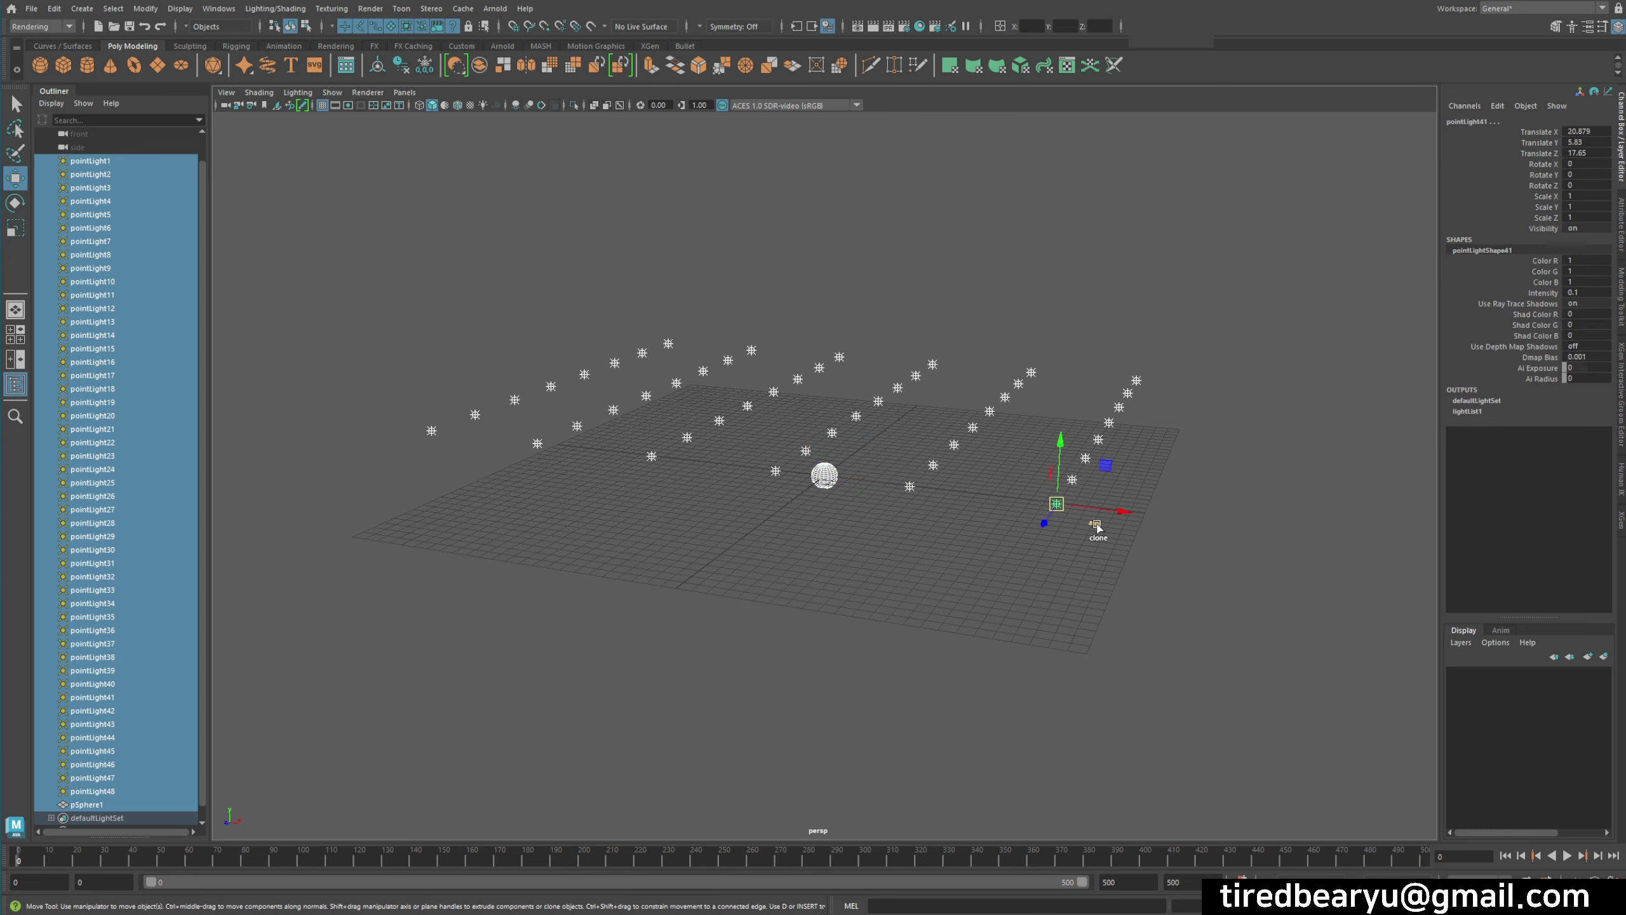
{"action": "left_click", "coordinate": [1542, 293]}
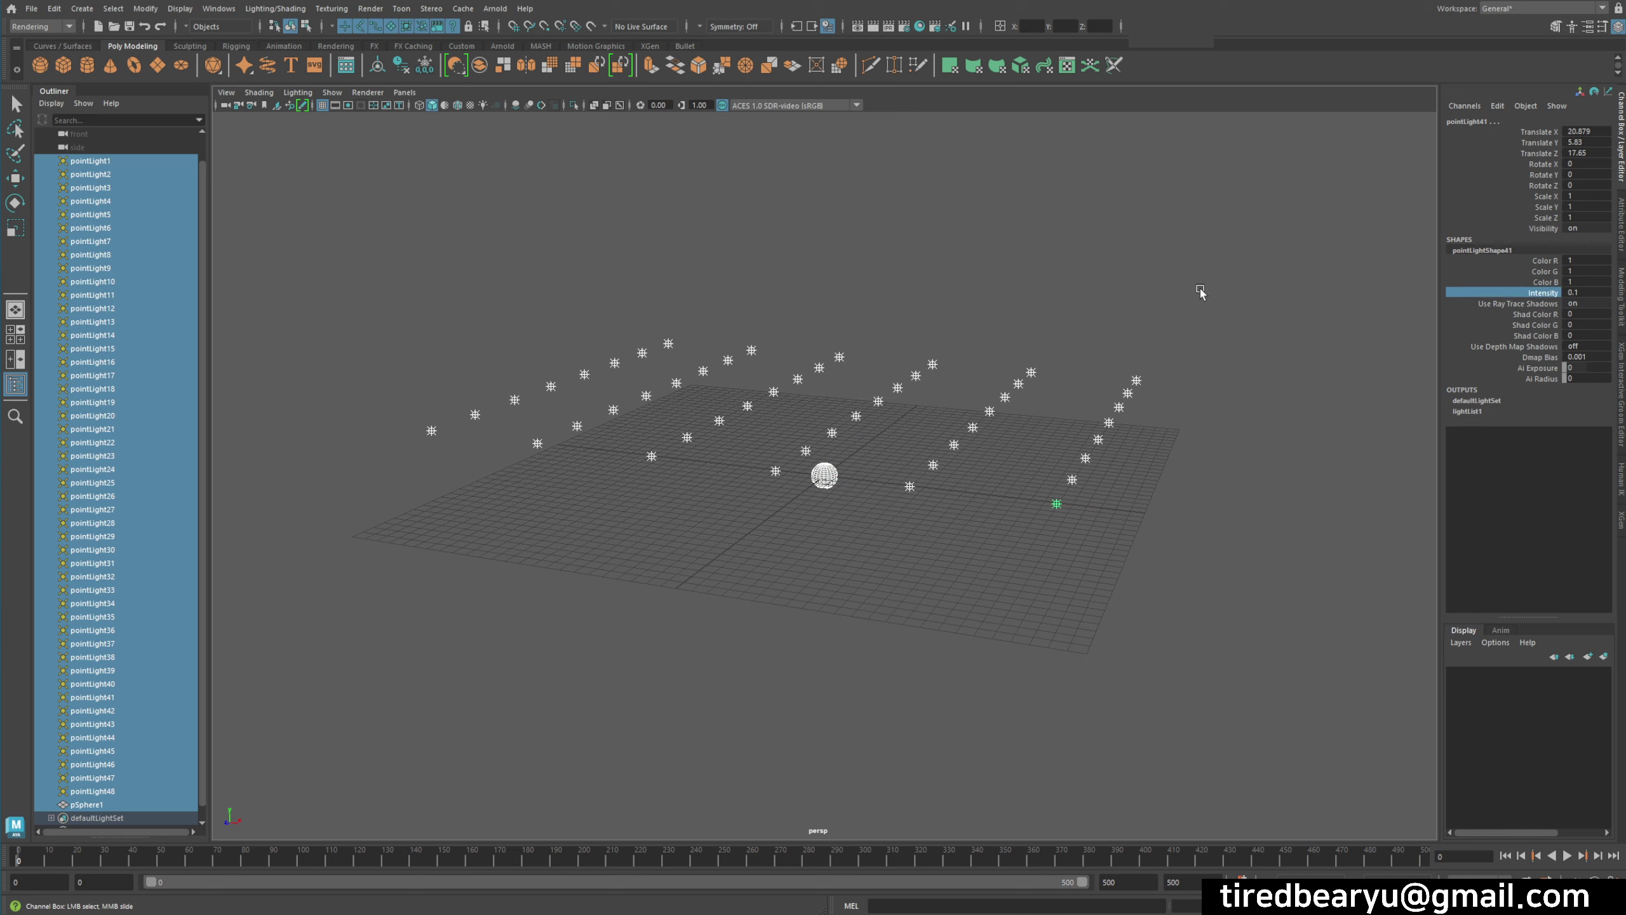
{"action": "left_click", "coordinate": [992, 456]}
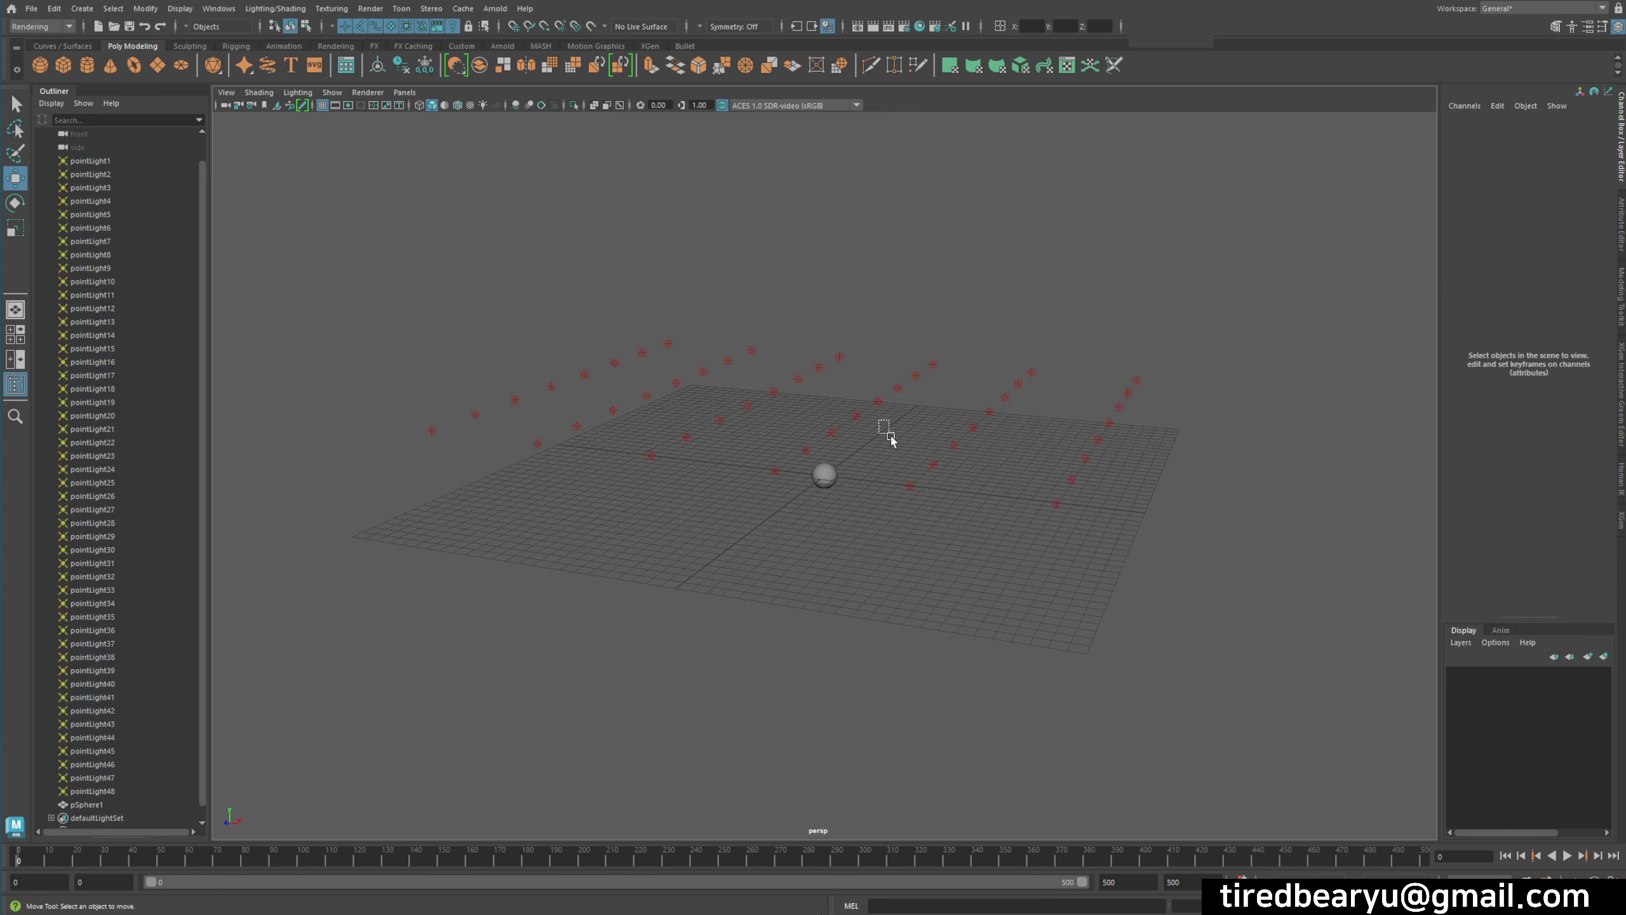
{"action": "left_click", "coordinate": [932, 465]}
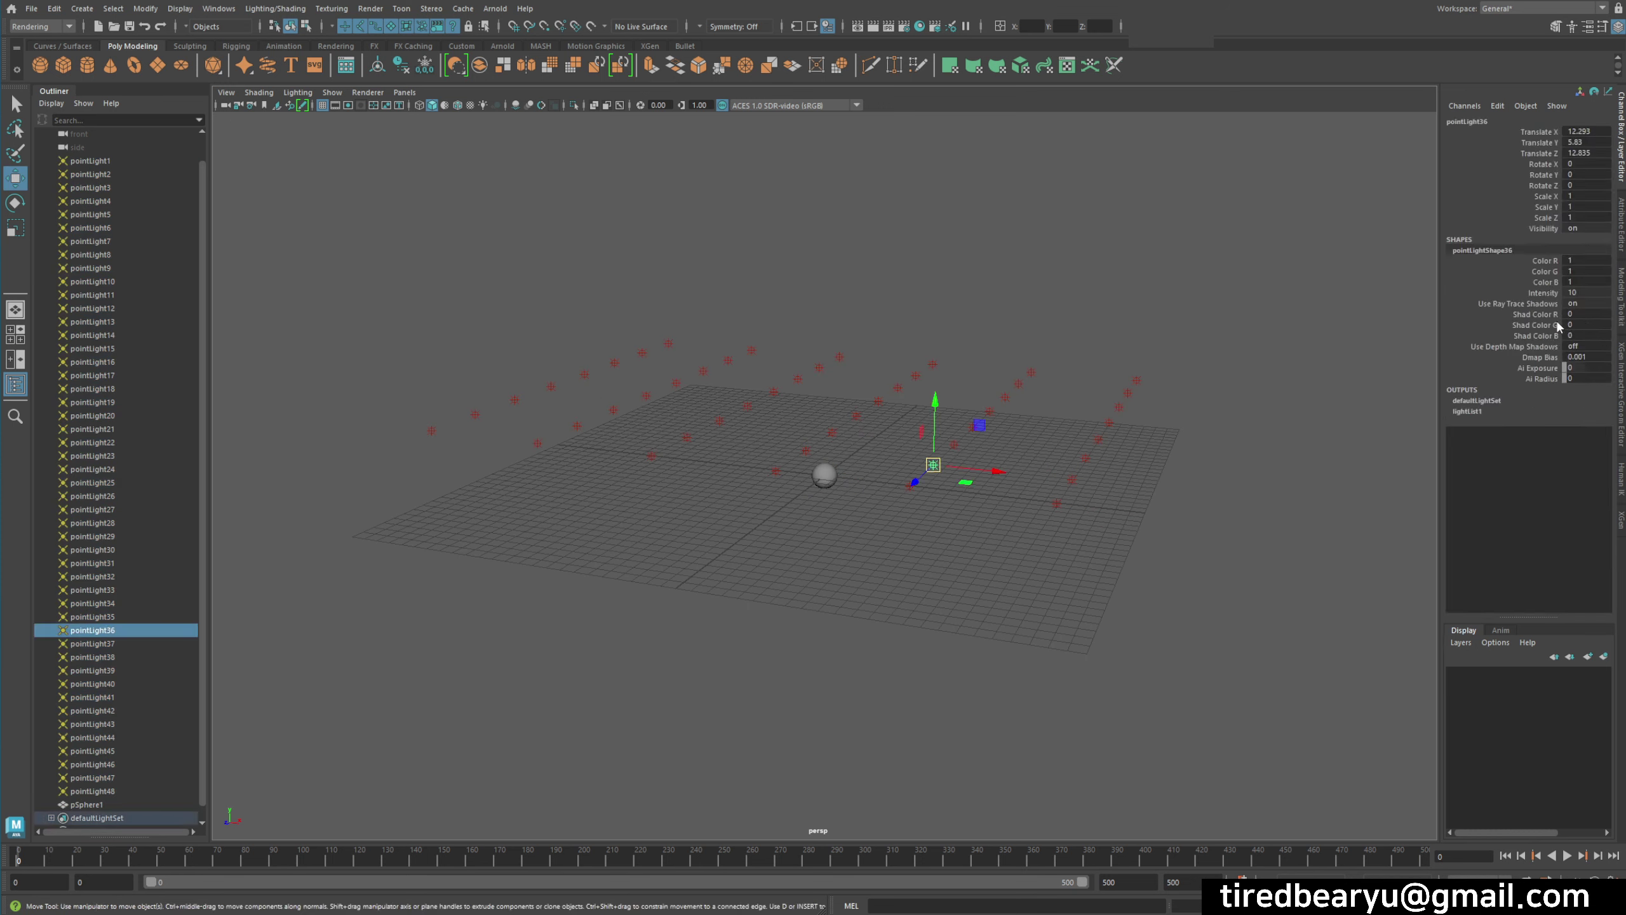
{"action": "left_click", "coordinate": [829, 479]}
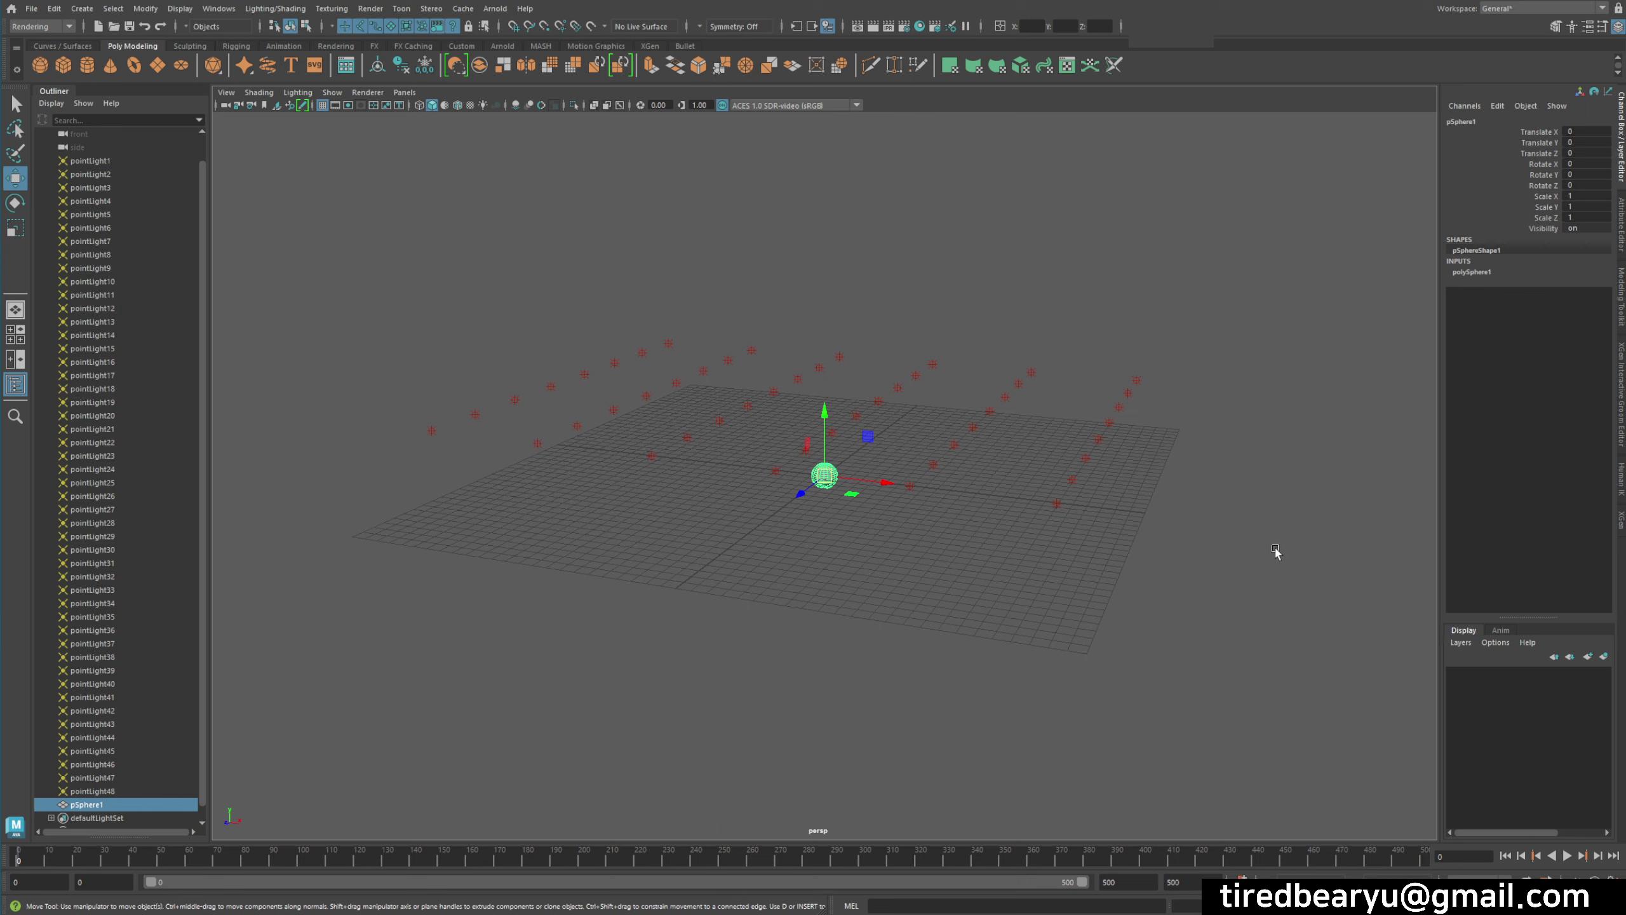
{"action": "left_click_drag", "start_coordinate": [1287, 551], "coordinate": [287, 196]}
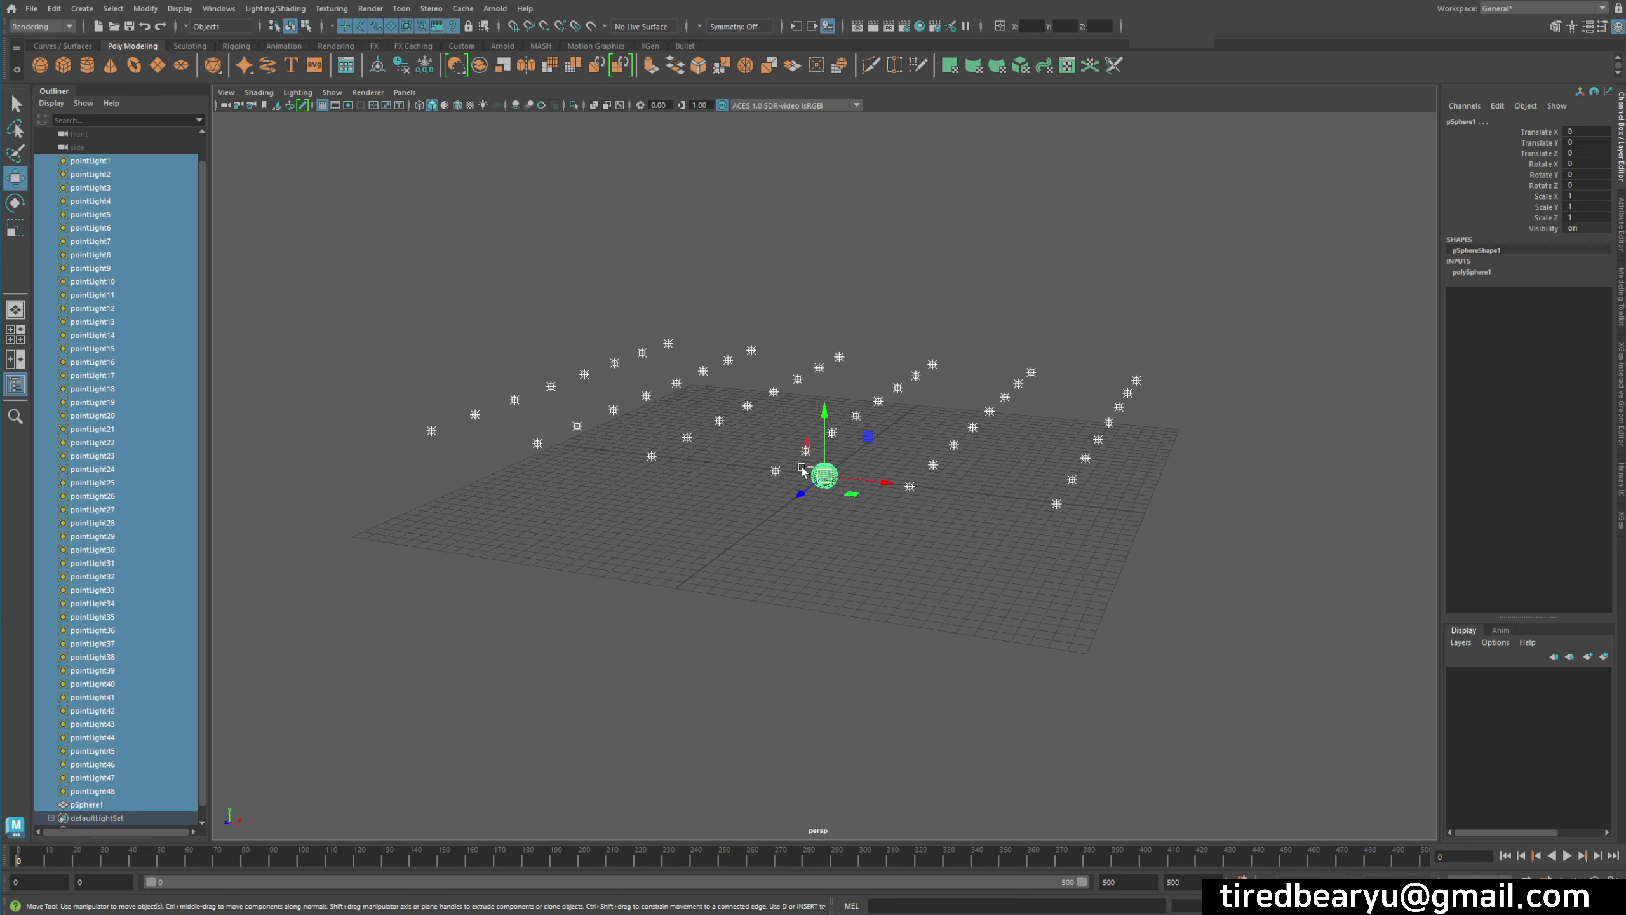
{"action": "key", "text": "q"}
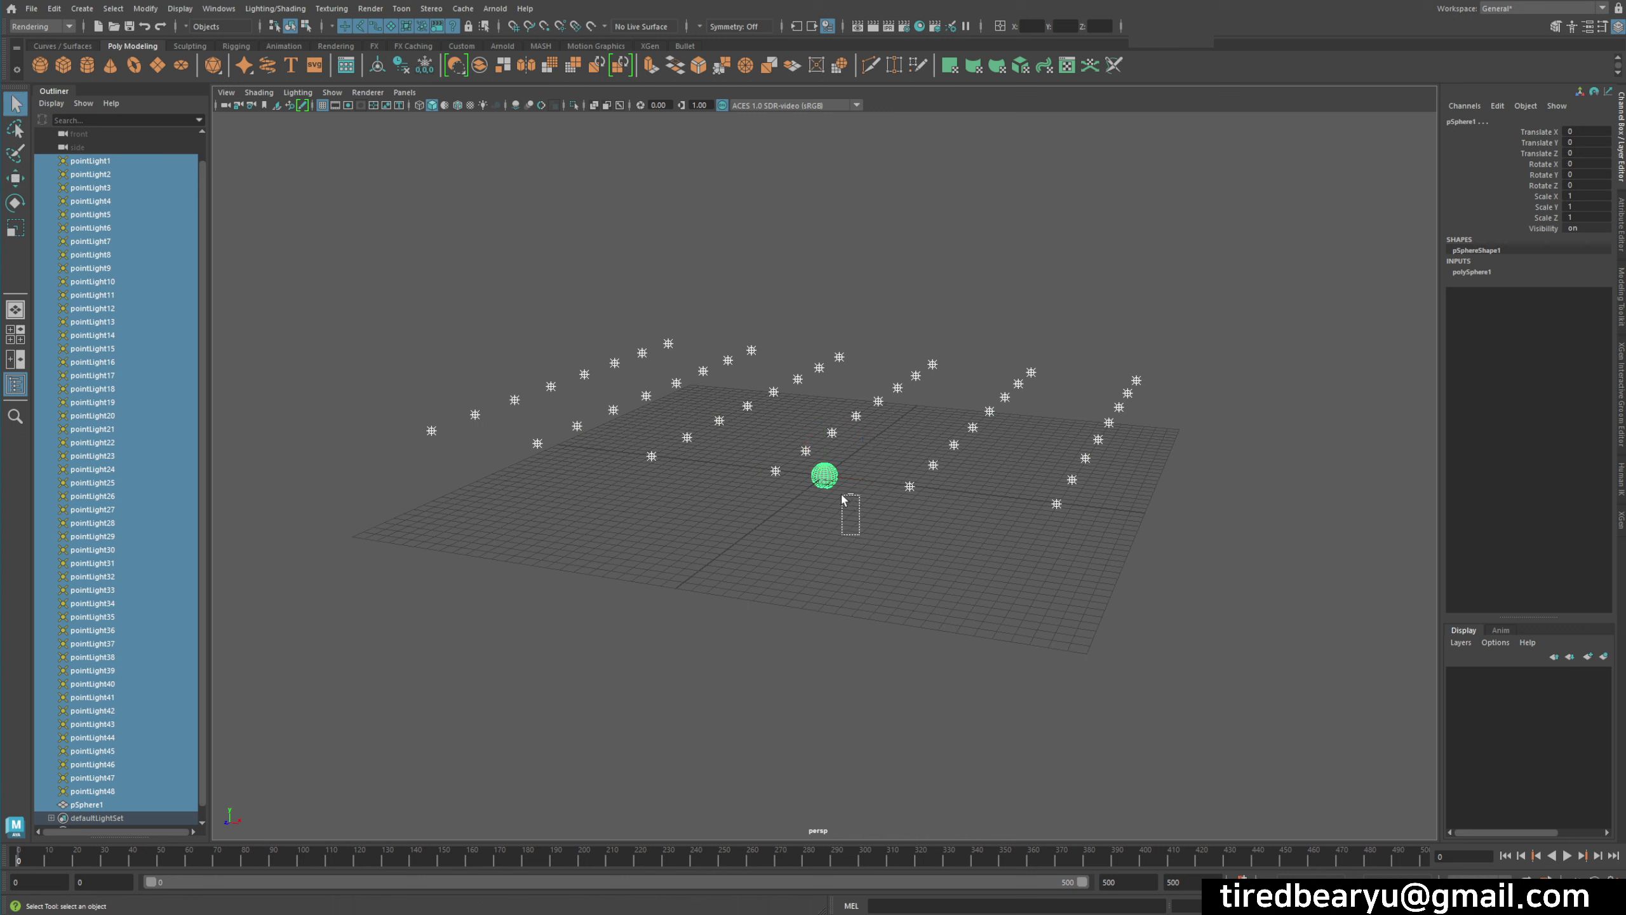
{"action": "left_click_drag", "start_coordinate": [843, 500], "coordinate": [813, 485], "text": "ctrl"}
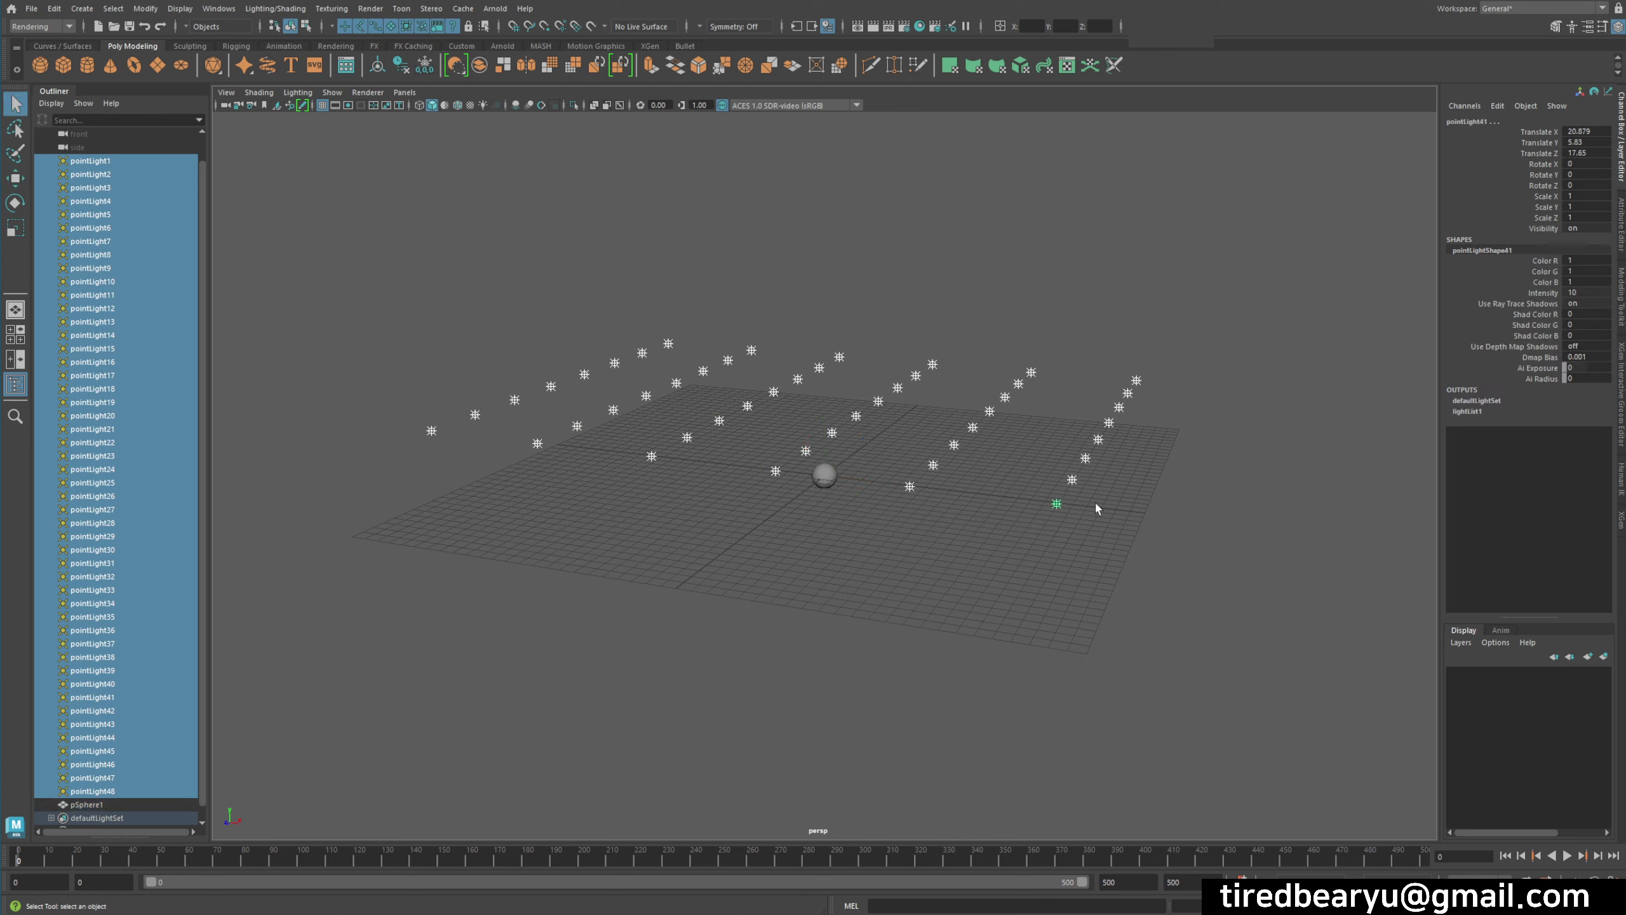
{"action": "left_click", "coordinate": [1056, 506], "text": "ctrl"}
{"action": "left_click_drag", "start_coordinate": [1036, 501], "coordinate": [1088, 539], "text": "shift"}
{"action": "left_click", "coordinate": [824, 475], "text": "shift"}
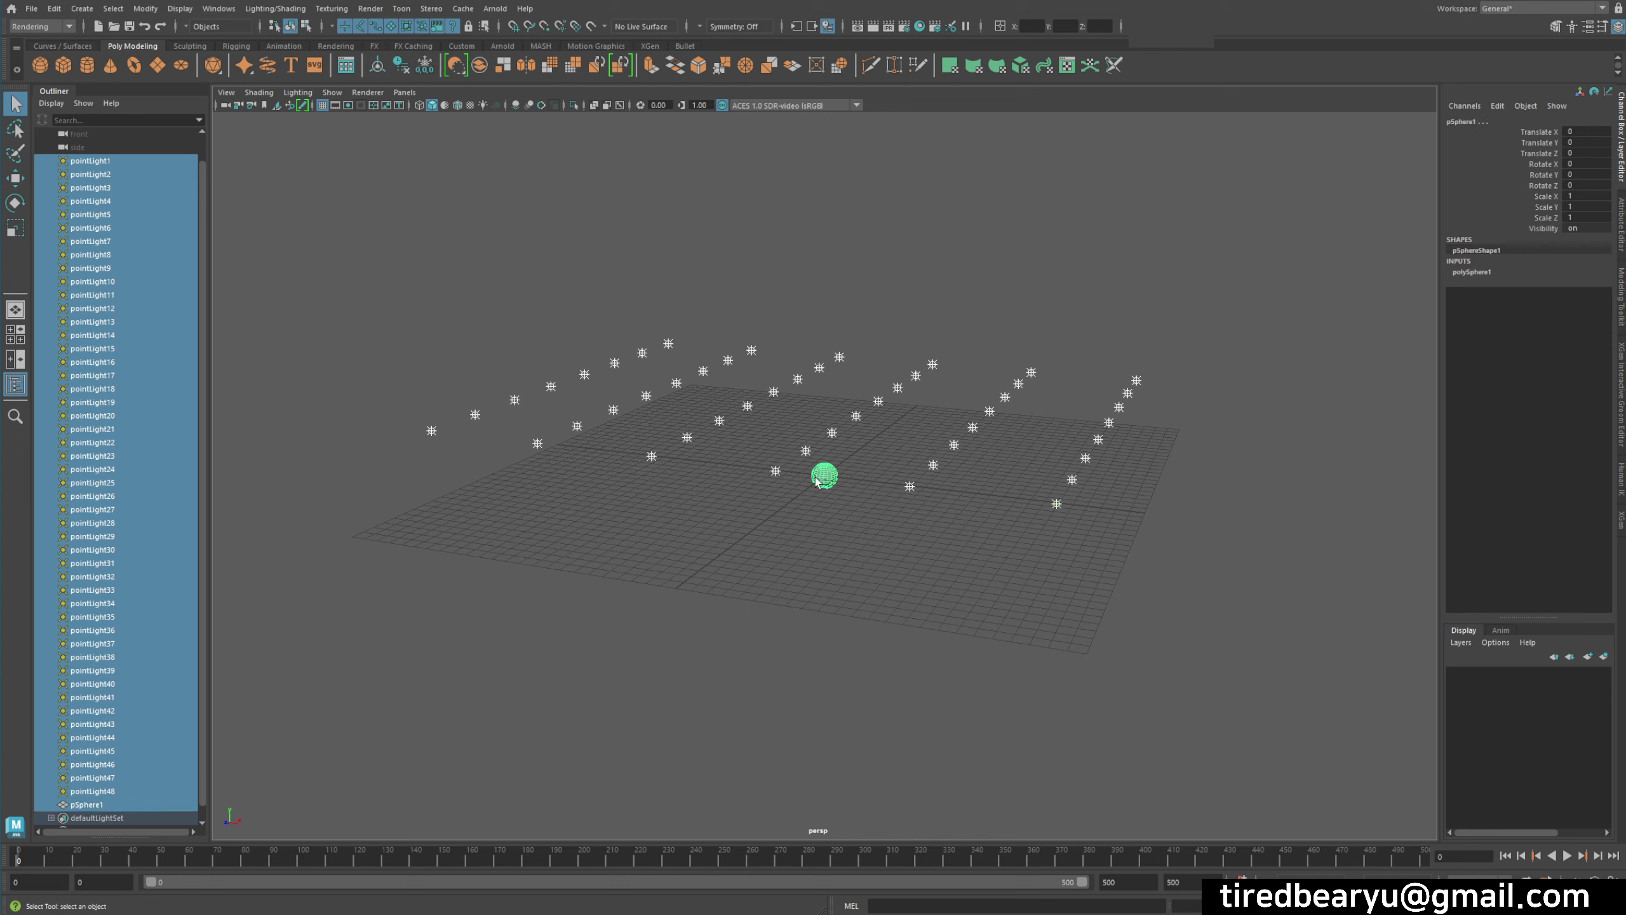
{"action": "left_click_drag", "start_coordinate": [1017, 486], "coordinate": [1071, 519], "text": "shift"}
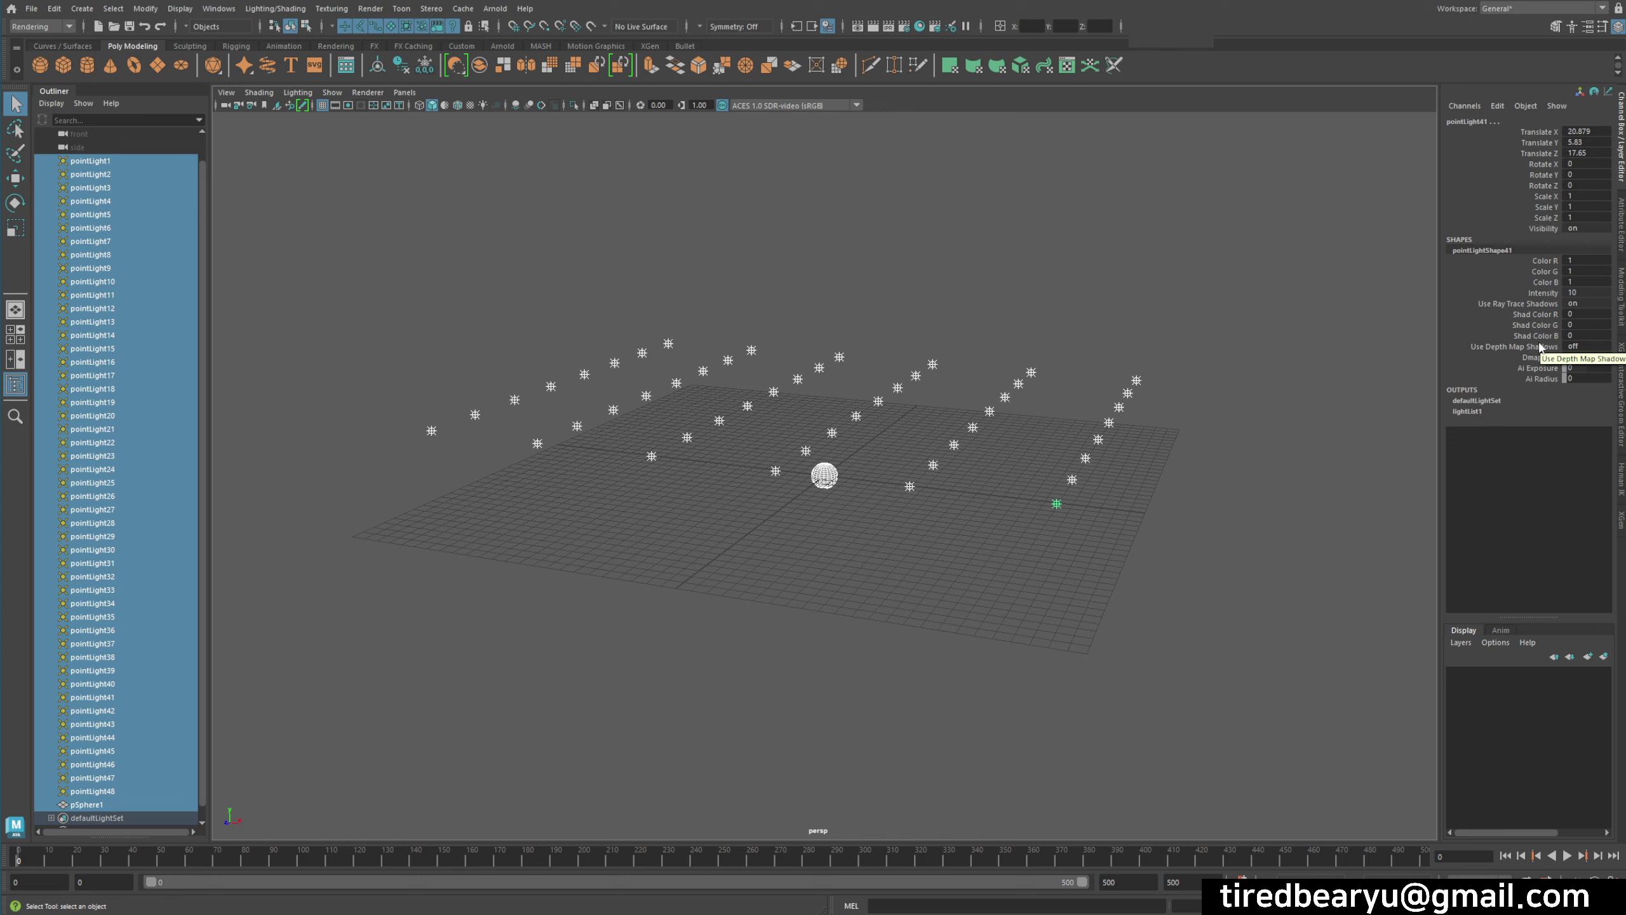
- Inspect pointLightShape41's attributes, then select the 16 right-hand lights and all 48
{"action": "left_click", "coordinate": [1058, 505]}
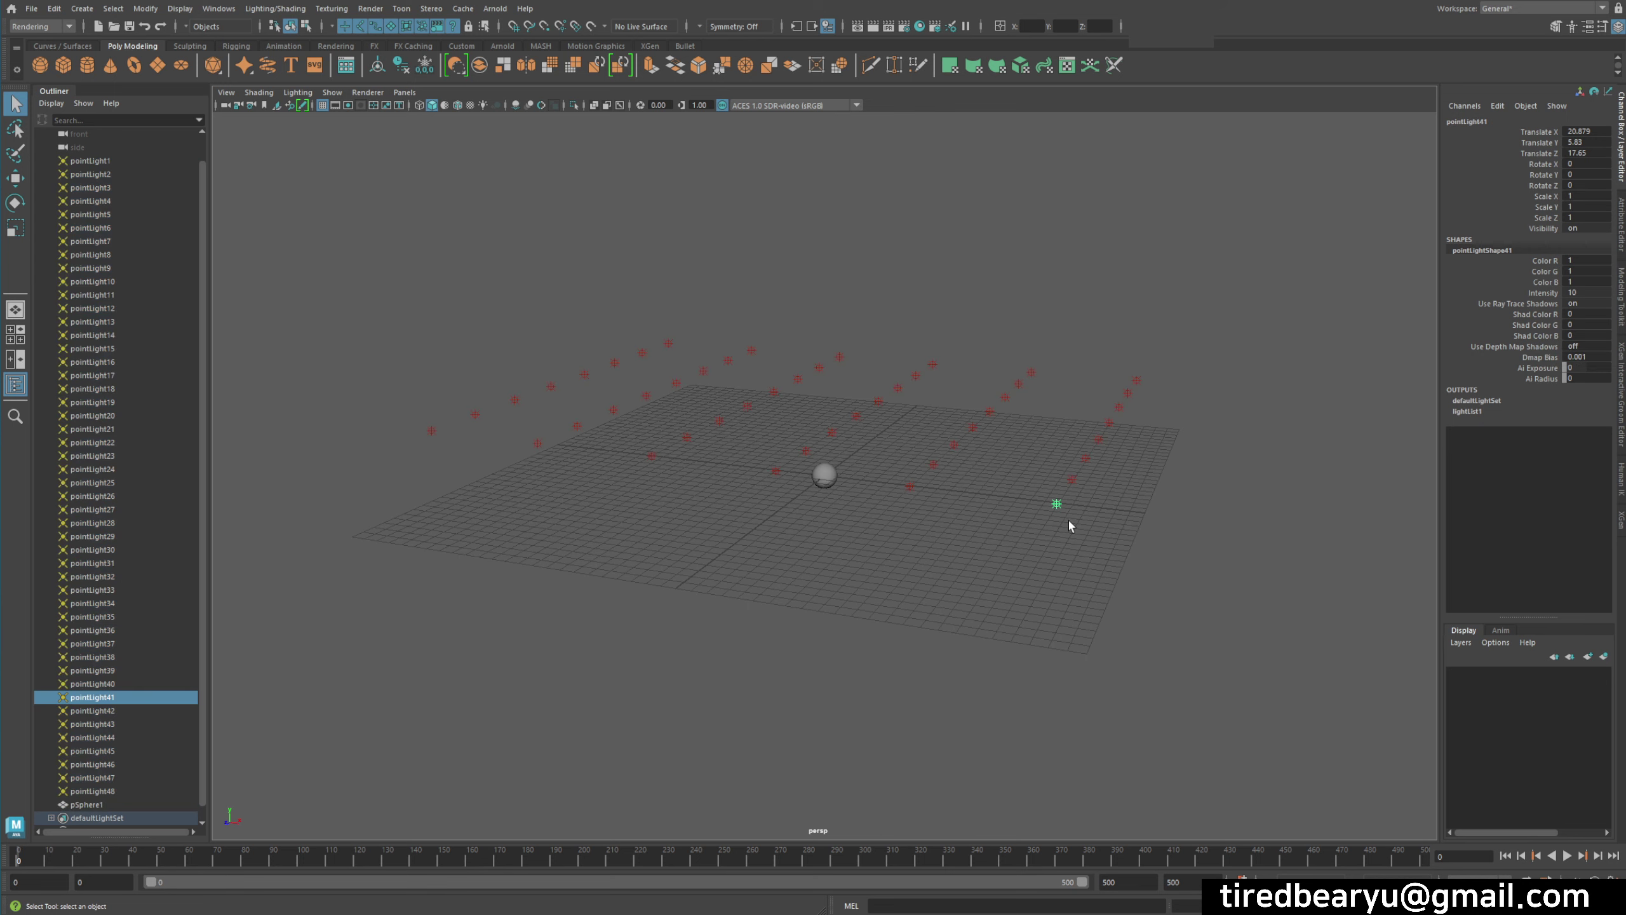
{"action": "key", "text": "ctrl+a"}
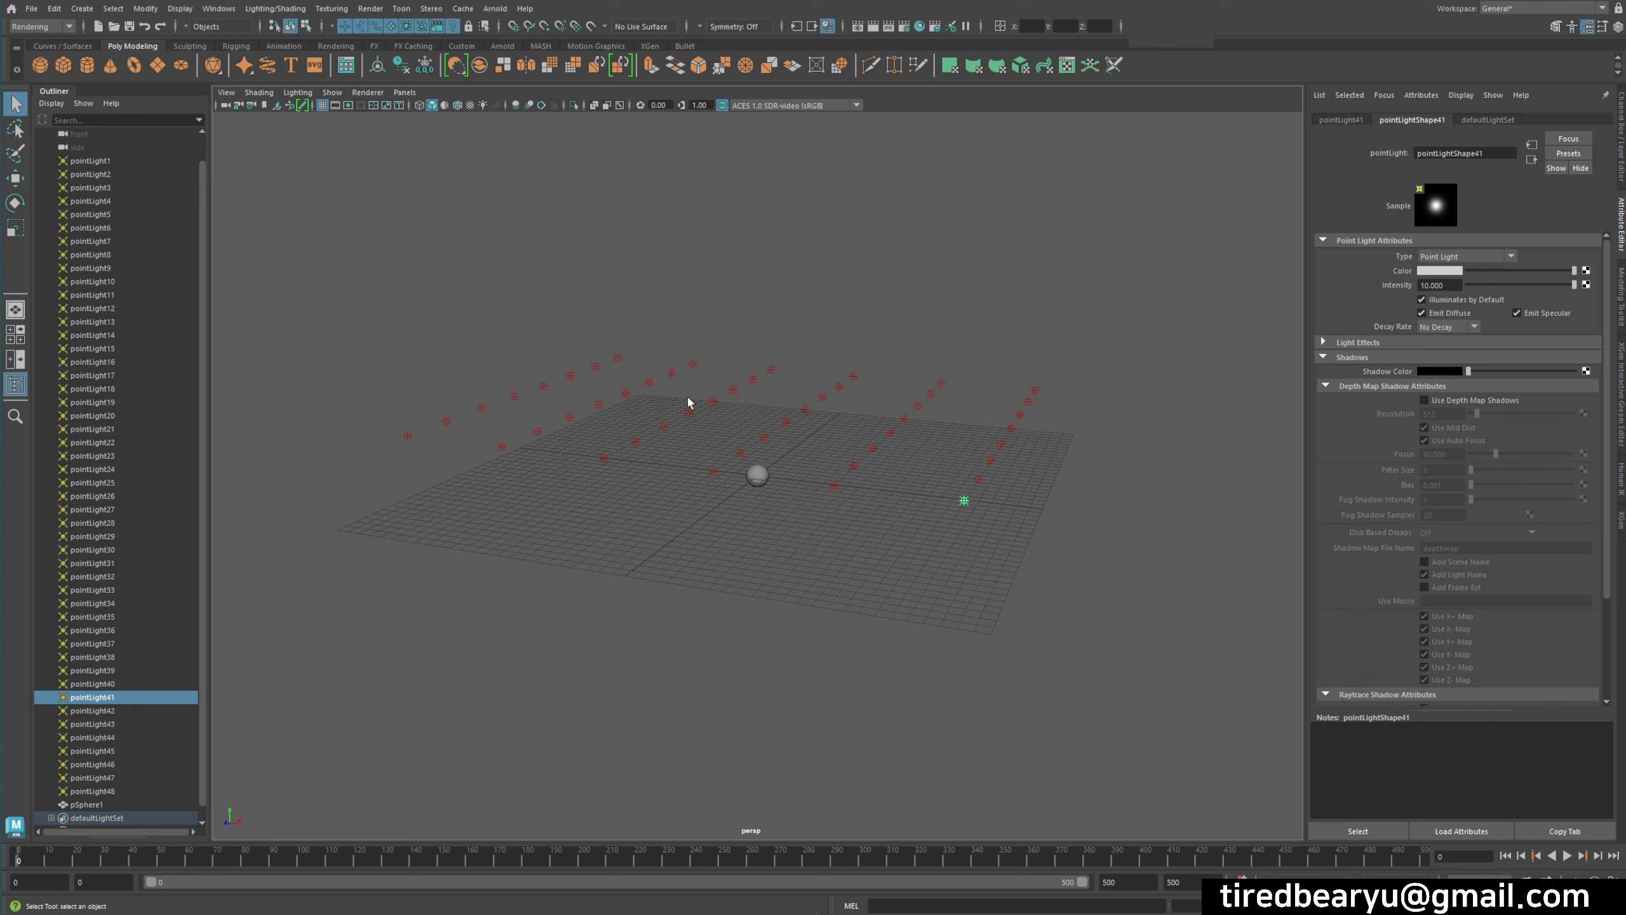
{"action": "left_click_drag", "start_coordinate": [845, 341], "coordinate": [1053, 509]}
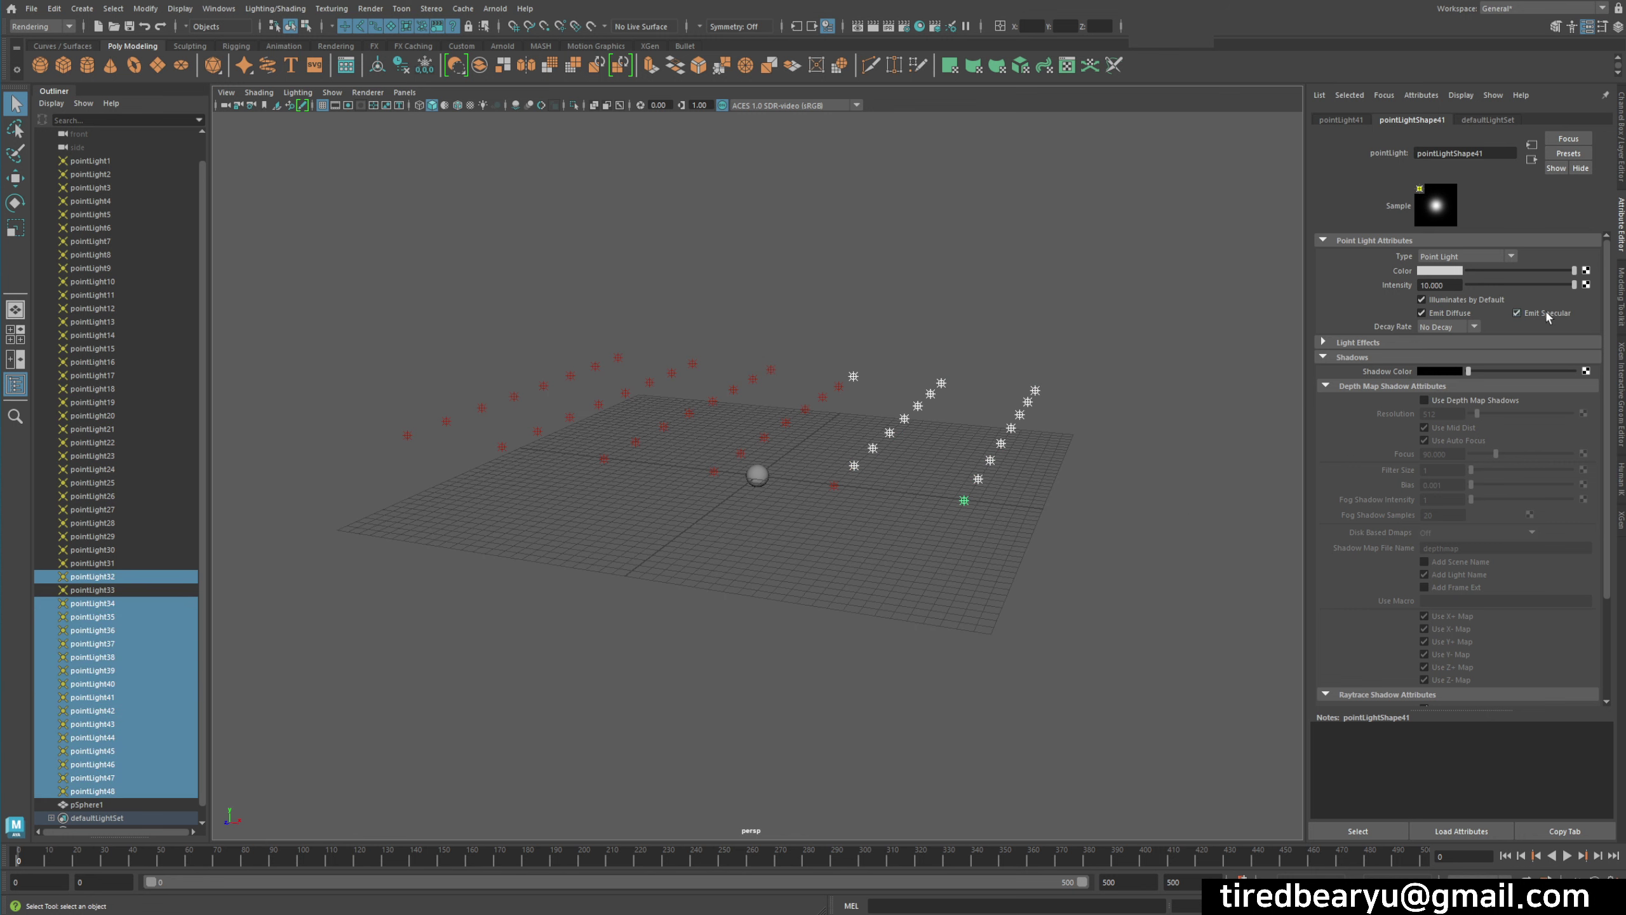
{"action": "key", "text": "ctrl+a"}
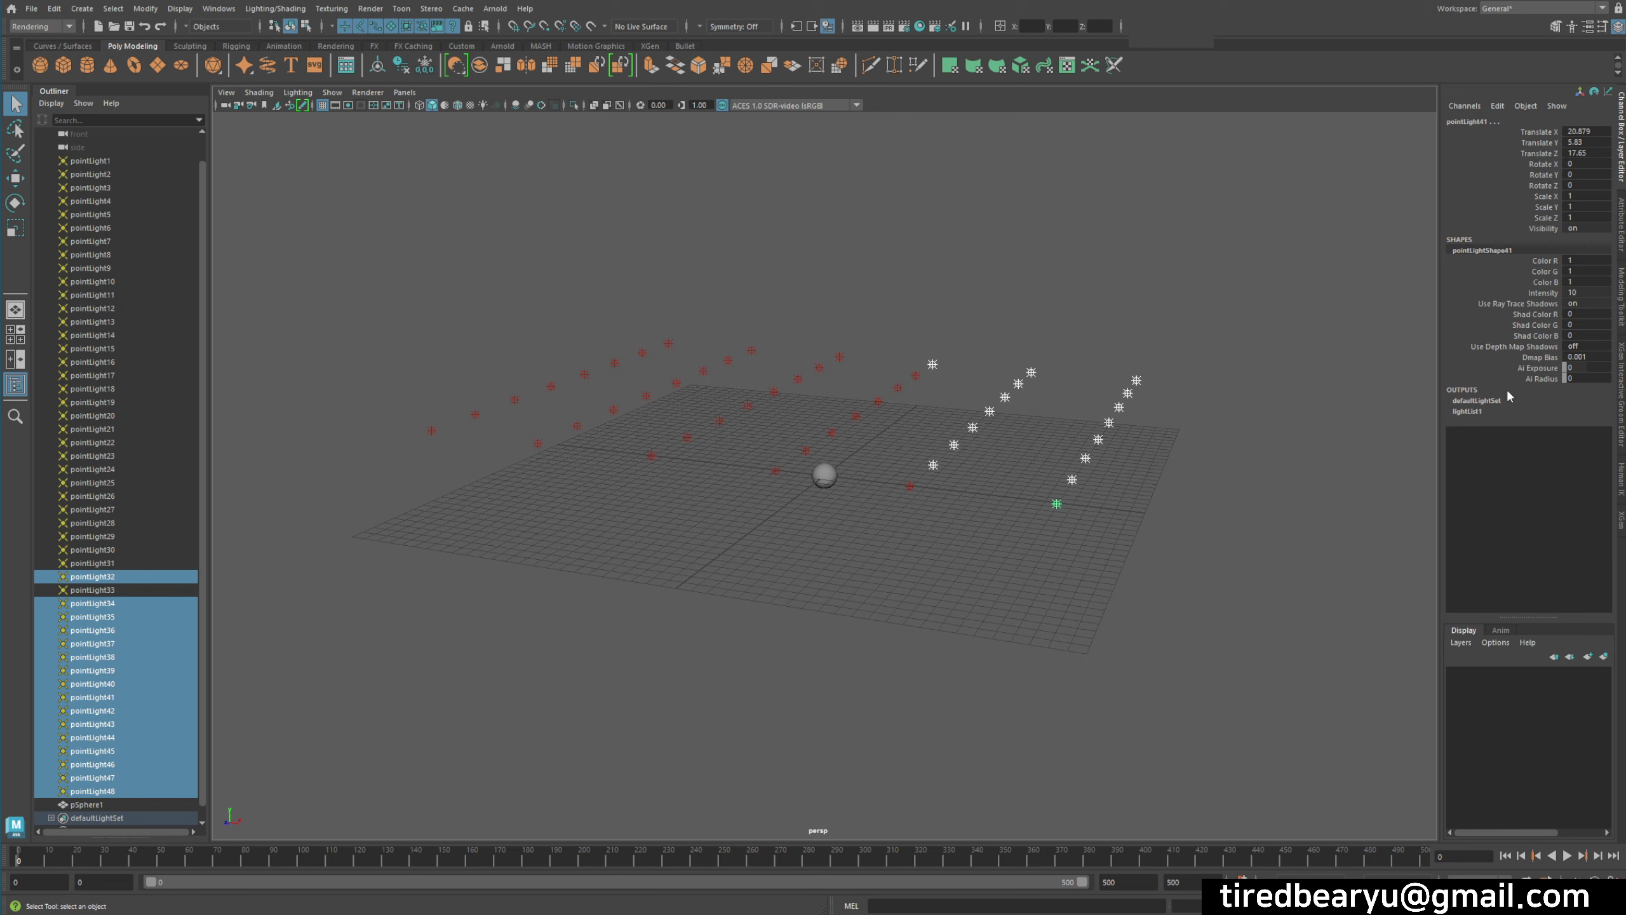
{"action": "left_click", "coordinate": [1491, 401]}
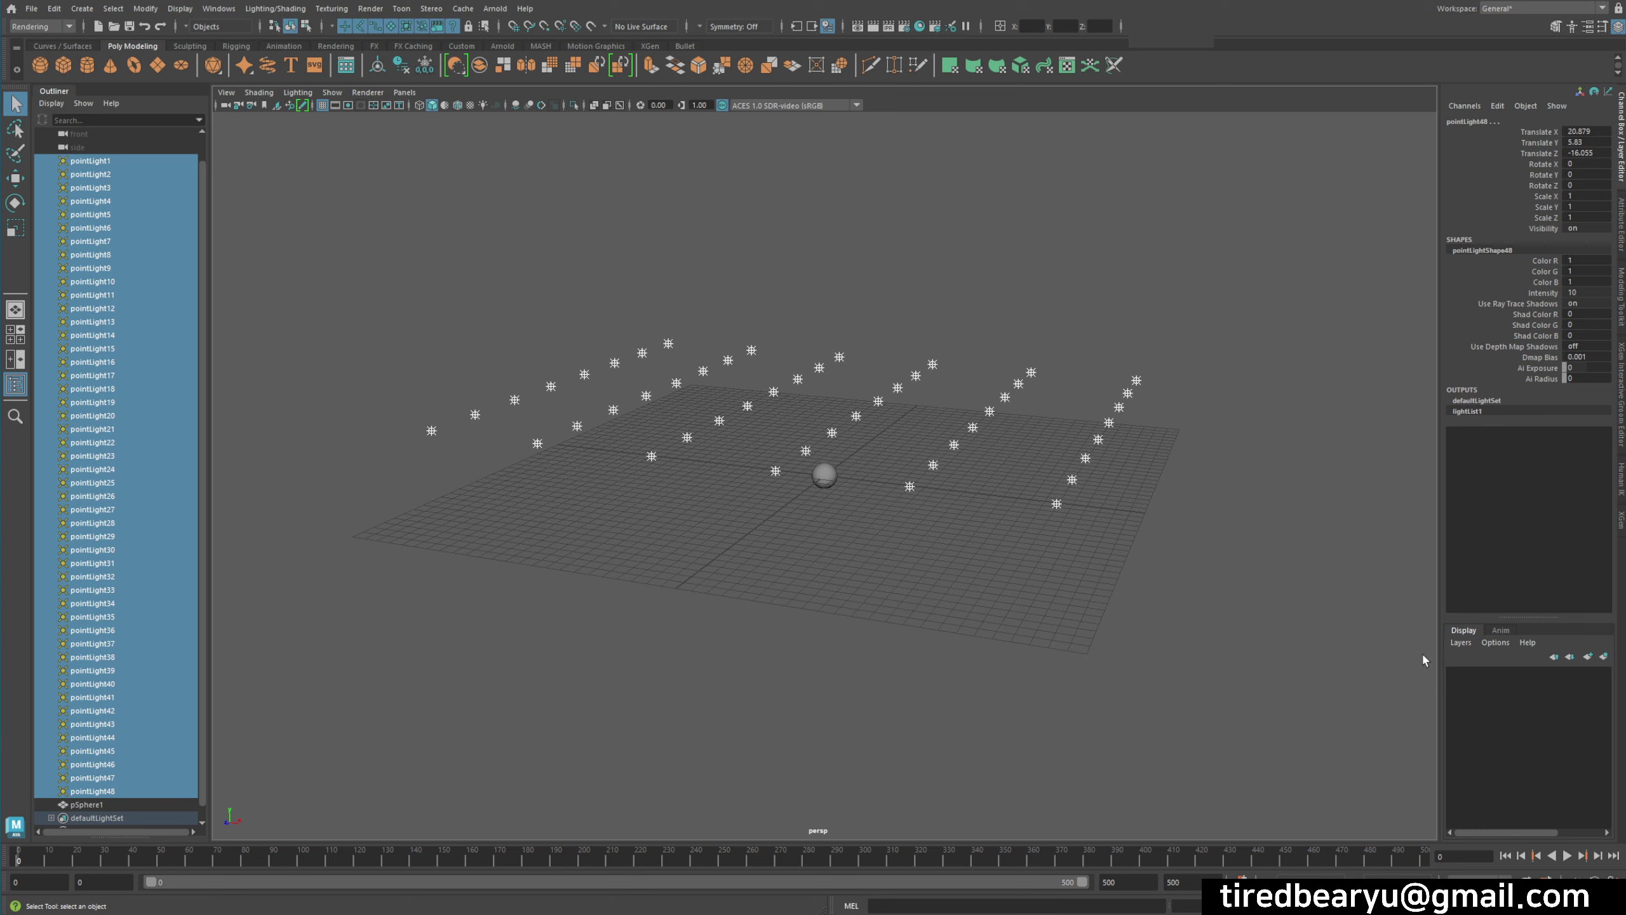
- Delete the sphere, show the lights' Attribute Editor, and select pointLight41 alone
{"action": "left_click", "coordinate": [826, 480]}
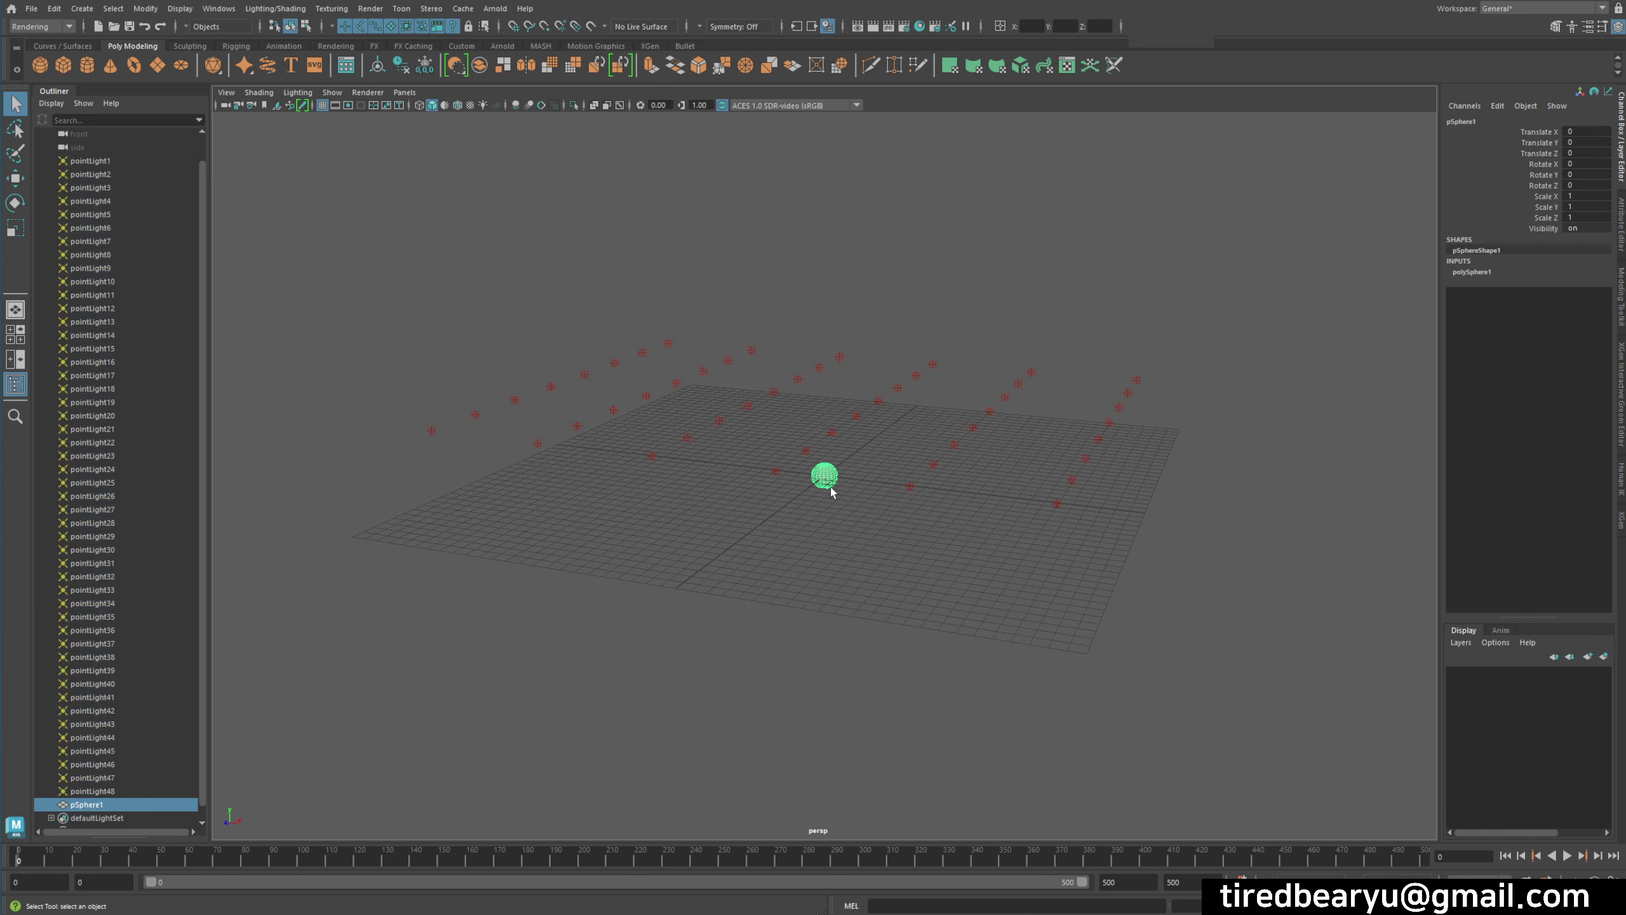
{"action": "key", "text": "Delete"}
{"action": "mouse_move", "coordinate": [451, 321]}
{"action": "left_mouse_down"}
{"action": "mouse_move", "coordinate": [1264, 600]}
{"action": "mouse_move", "coordinate": [464, 279]}
{"action": "left_mouse_up"}
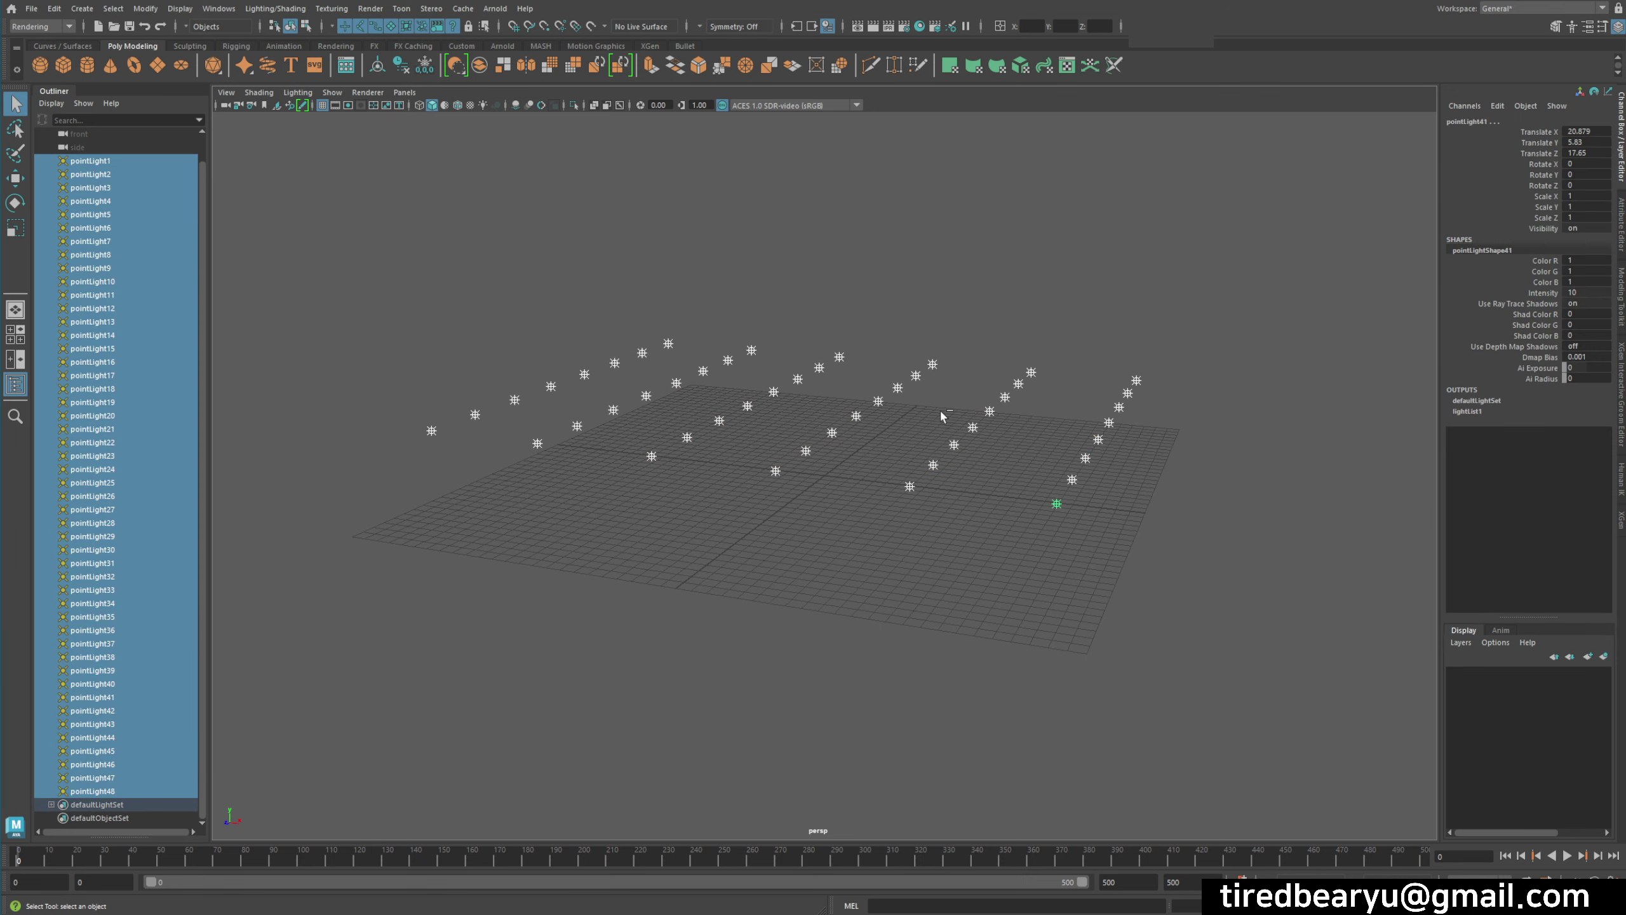
{"action": "key", "text": "ctrl+a"}
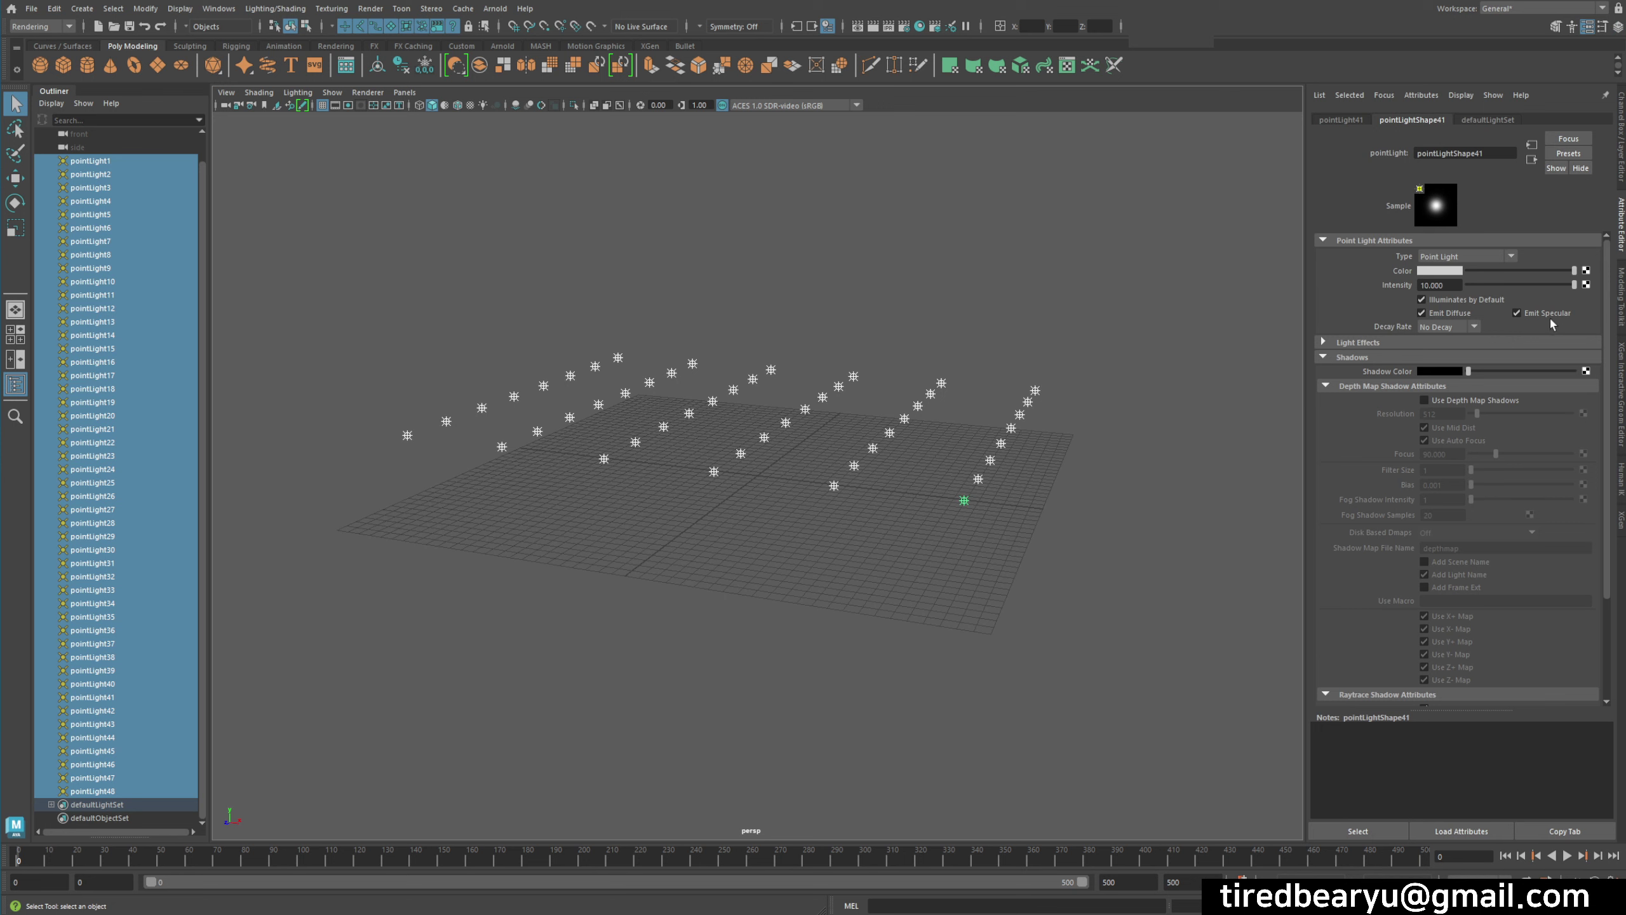
{"action": "left_click", "coordinate": [939, 542]}
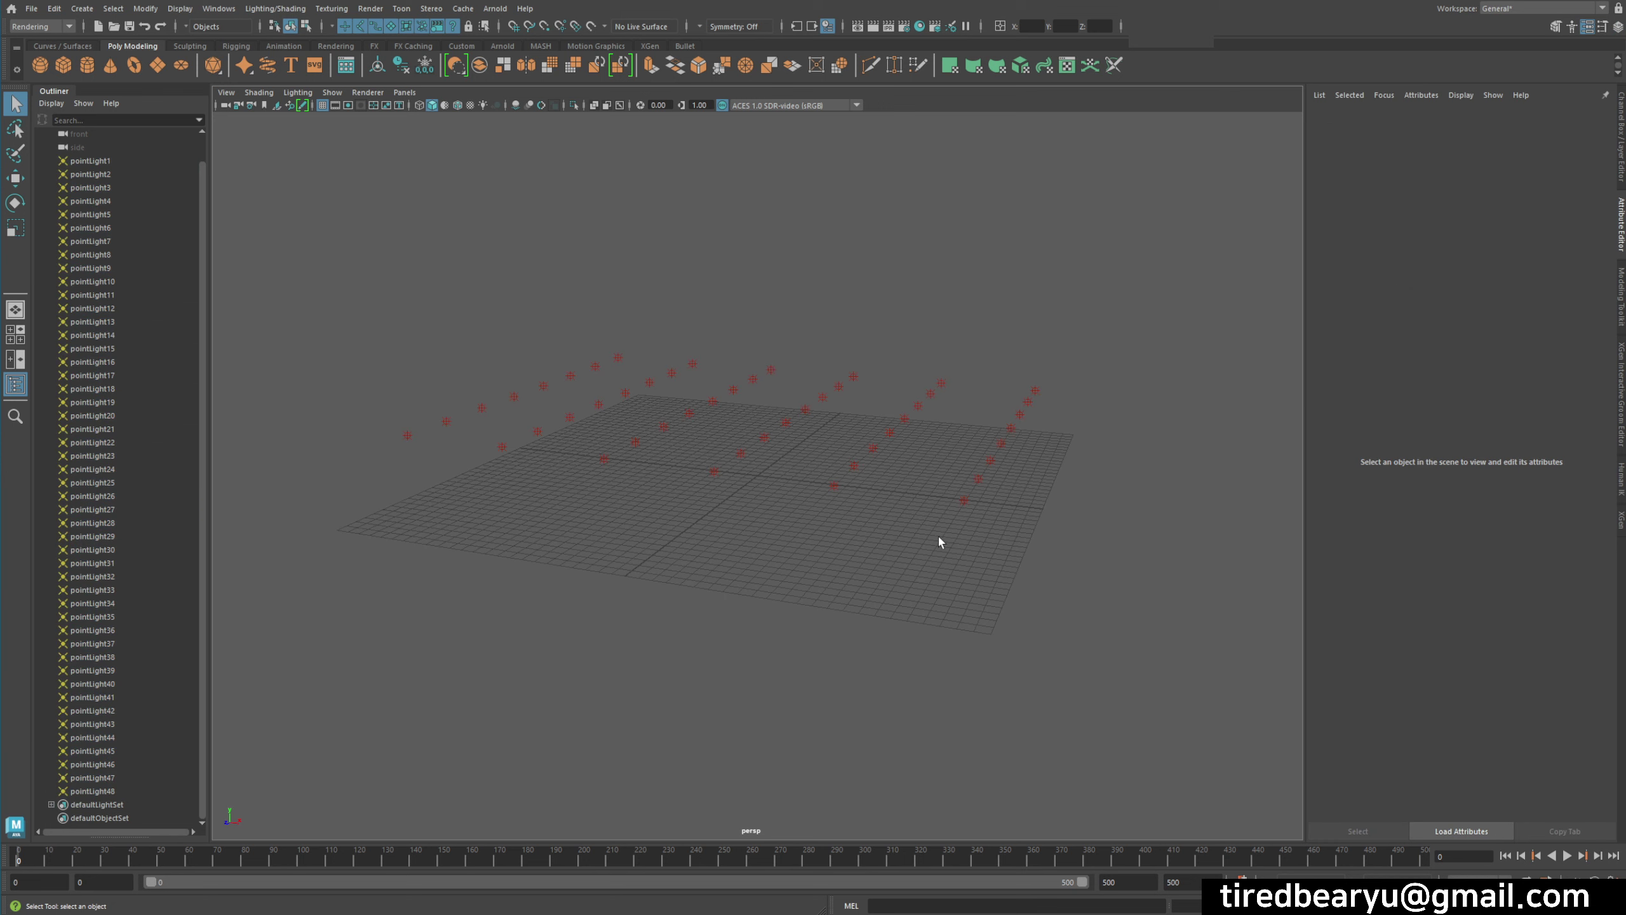
{"action": "left_click", "coordinate": [965, 502]}
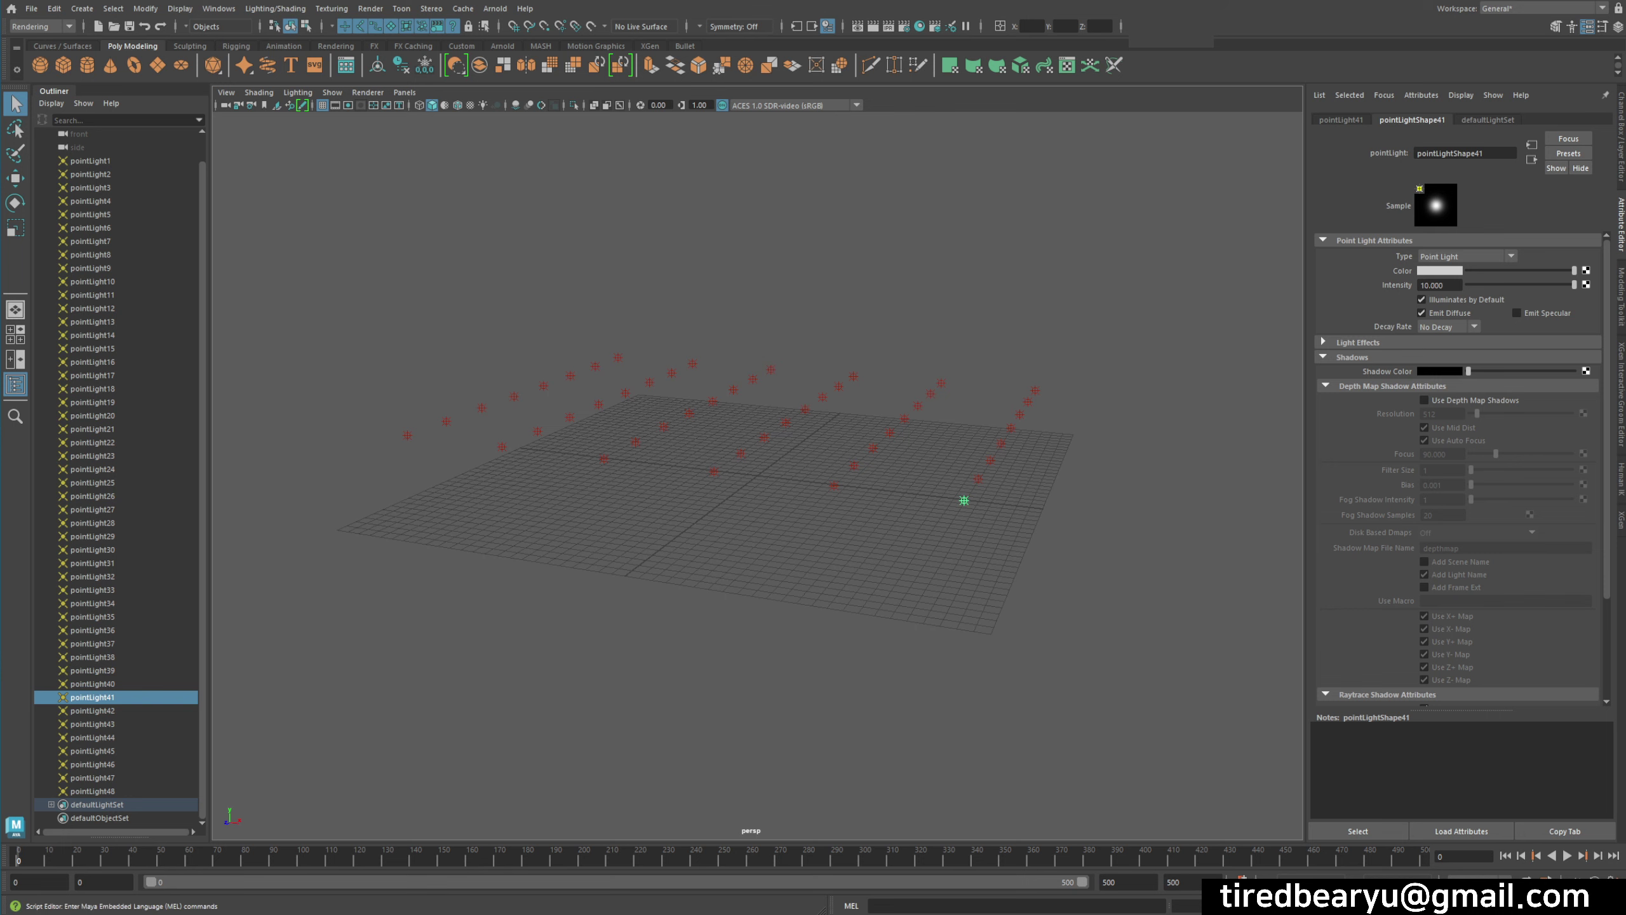
- Open the Script Editor and find the logged emitSpecular 0 command
{"action": "left_click", "coordinate": [1617, 905]}
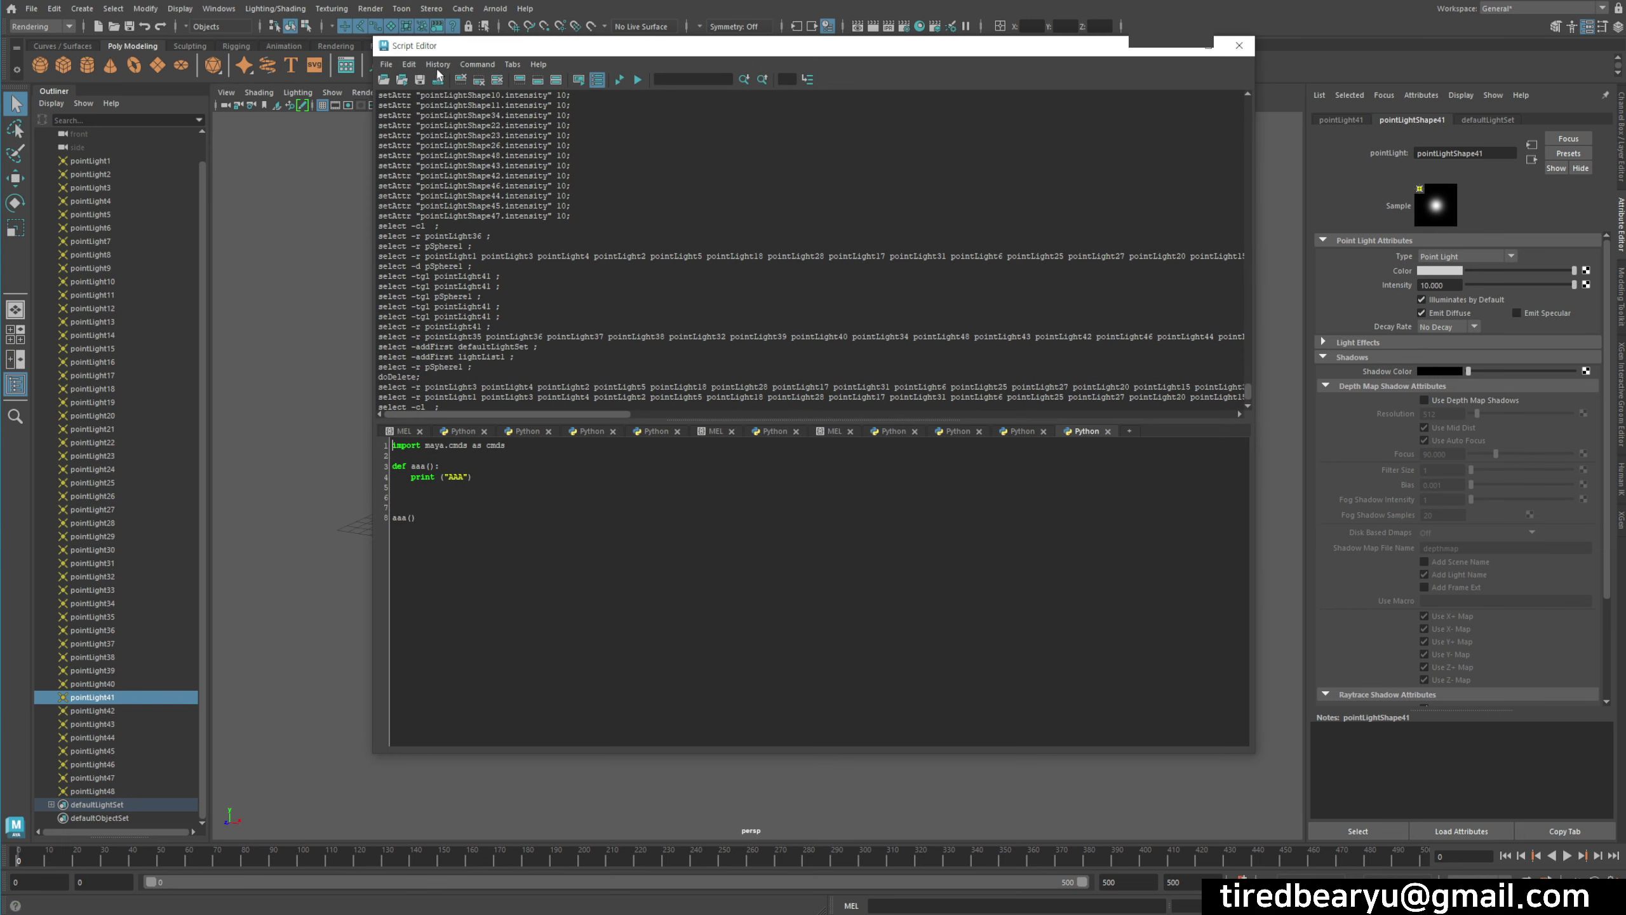
{"action": "scroll", "coordinate": [636, 367], "scroll_direction": "down", "scroll_amount": 2}
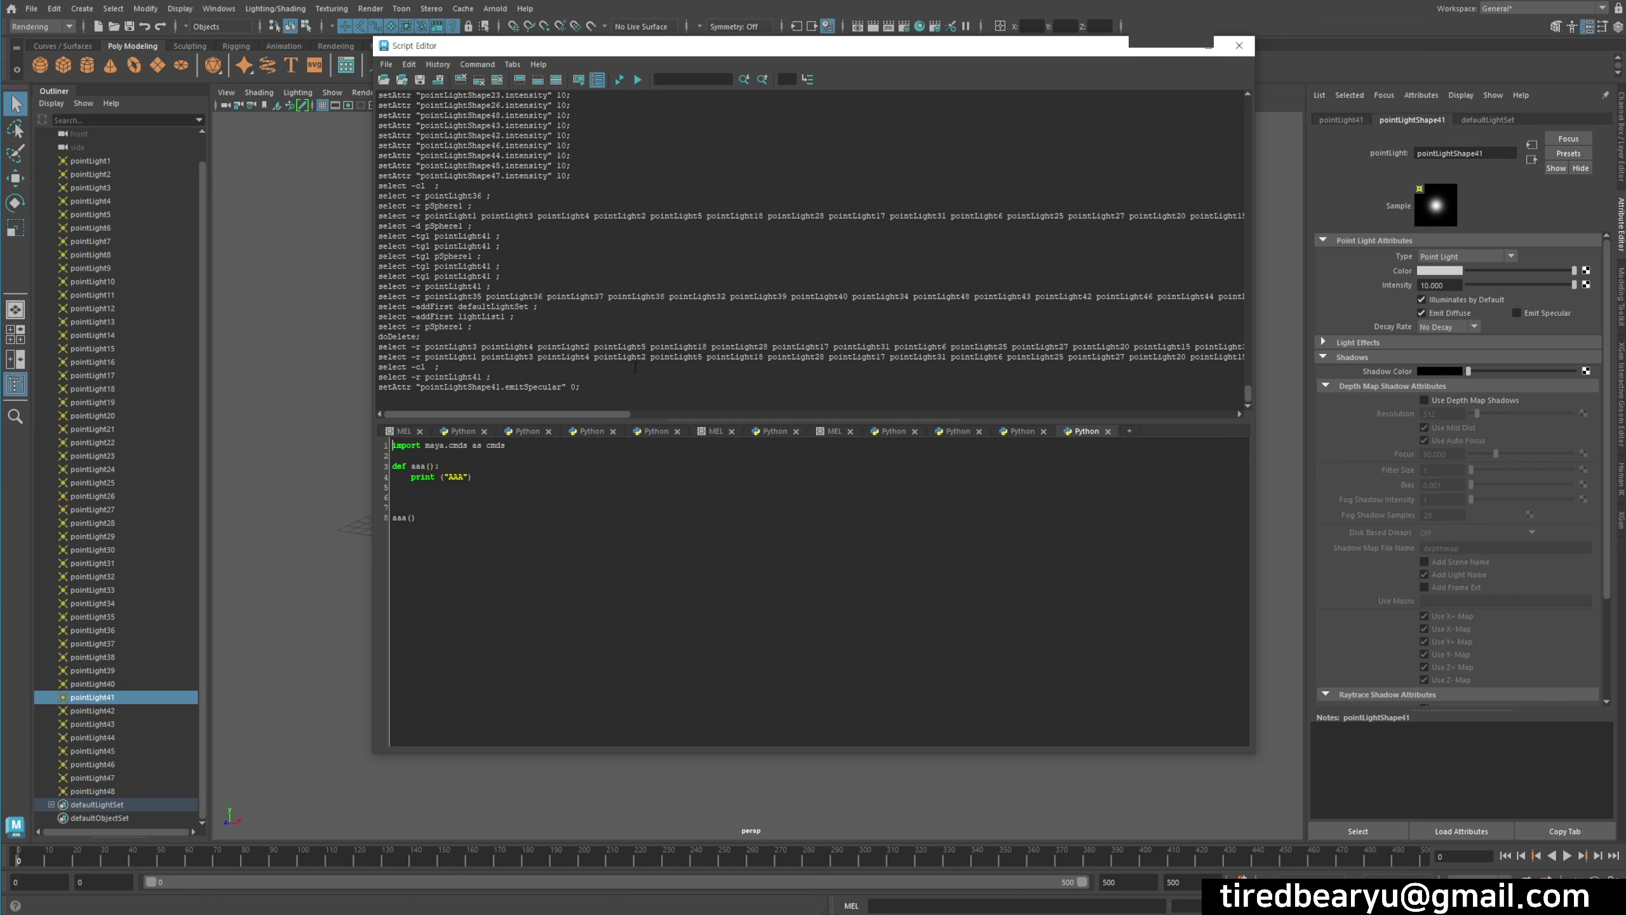
{"action": "mouse_move", "coordinate": [599, 386]}
{"action": "left_mouse_down"}
{"action": "mouse_move", "coordinate": [393, 387]}
{"action": "mouse_move", "coordinate": [402, 399]}
{"action": "left_mouse_up"}
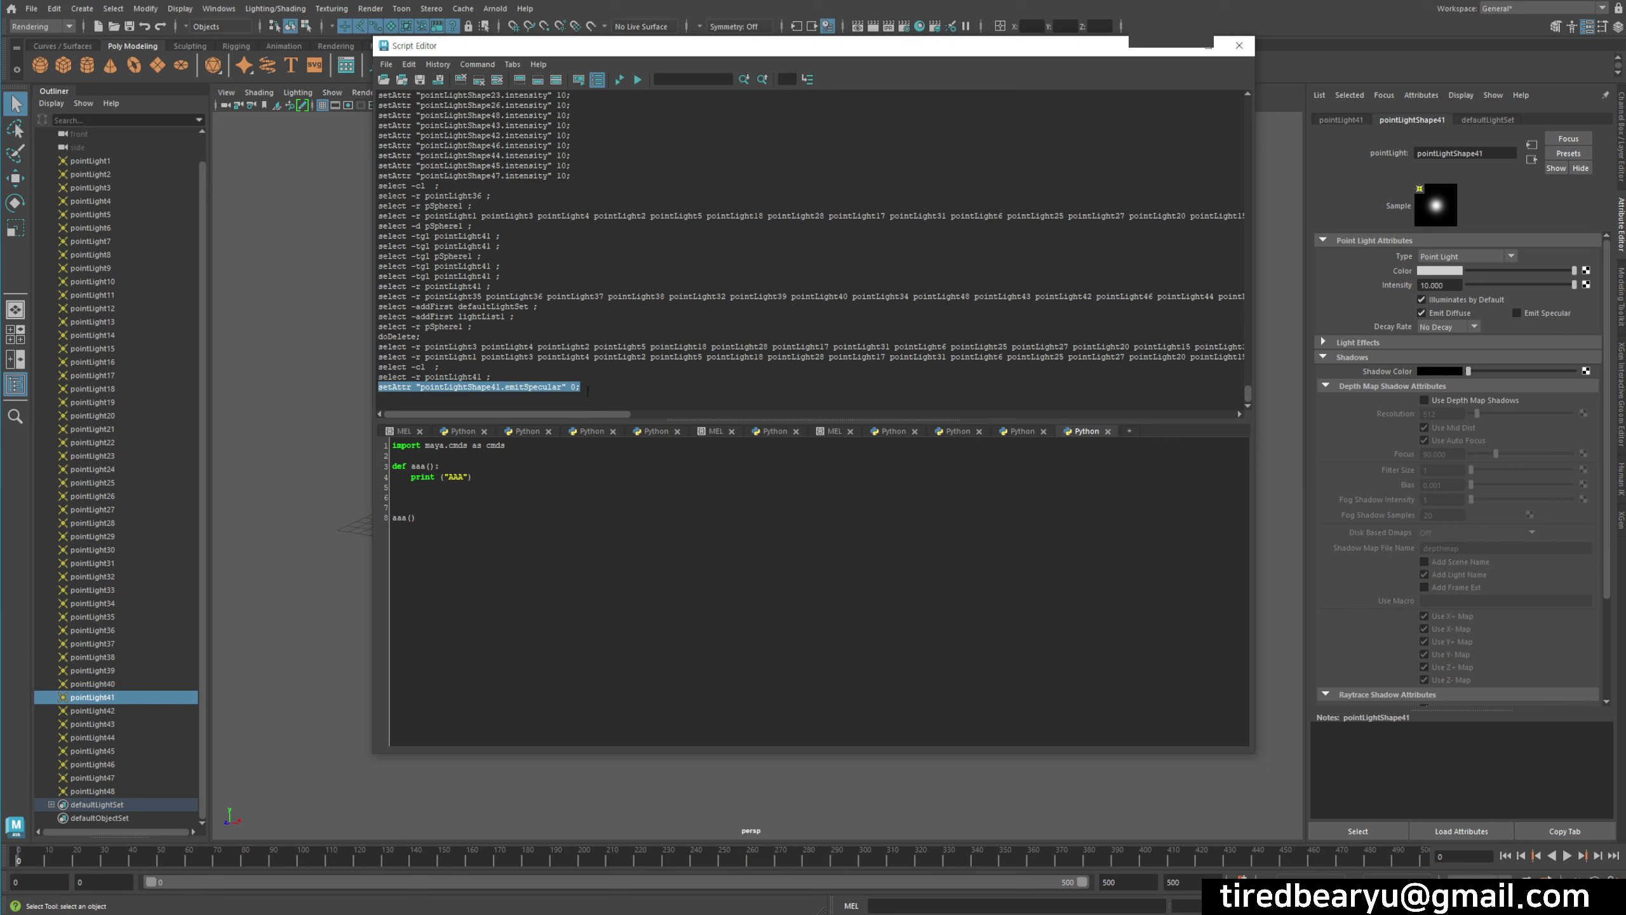
{"action": "left_click", "coordinate": [381, 394]}
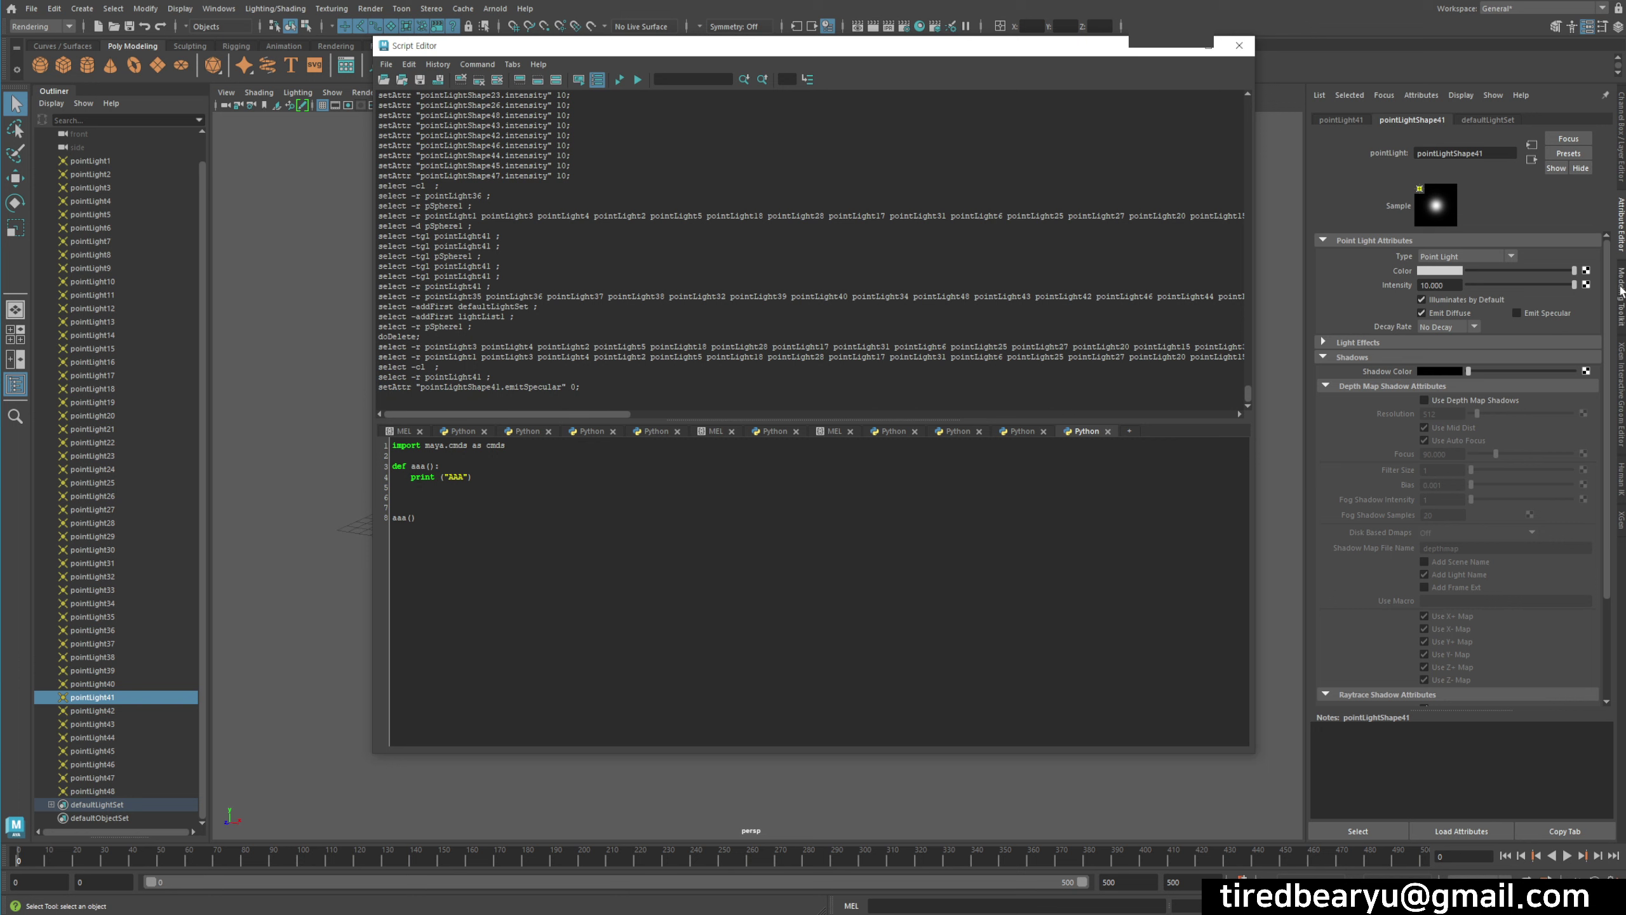
- Toggle pointLight41's Emit Specular on and off, select the new setAttr line, and add a script tab
{"action": "left_click", "coordinate": [1555, 309]}
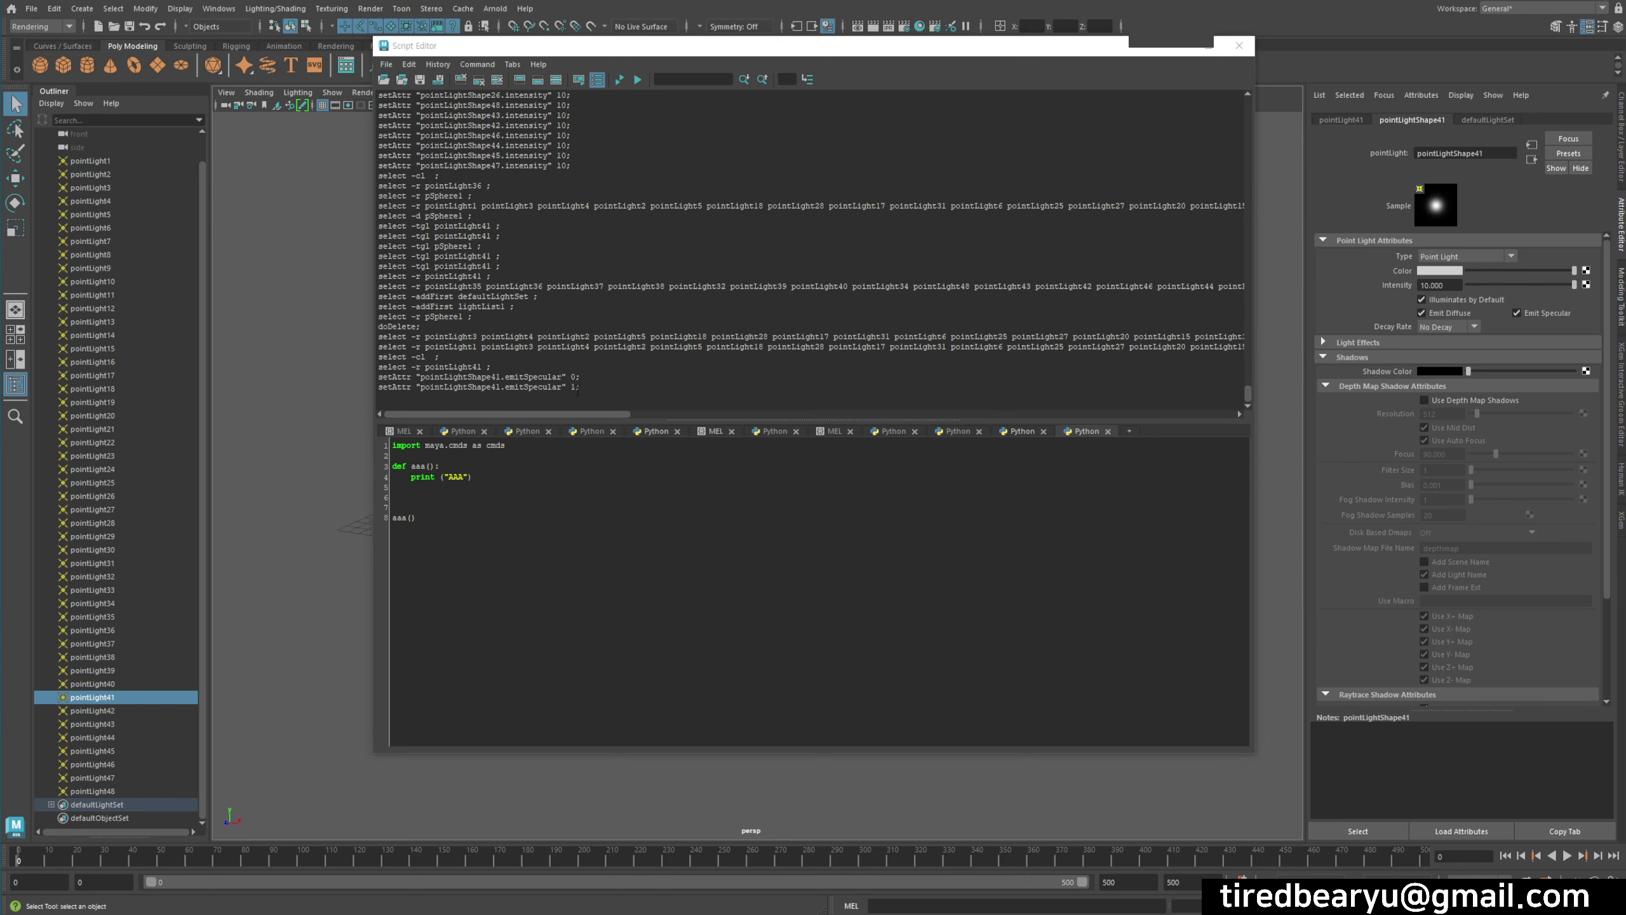
{"action": "left_click", "coordinate": [1518, 313]}
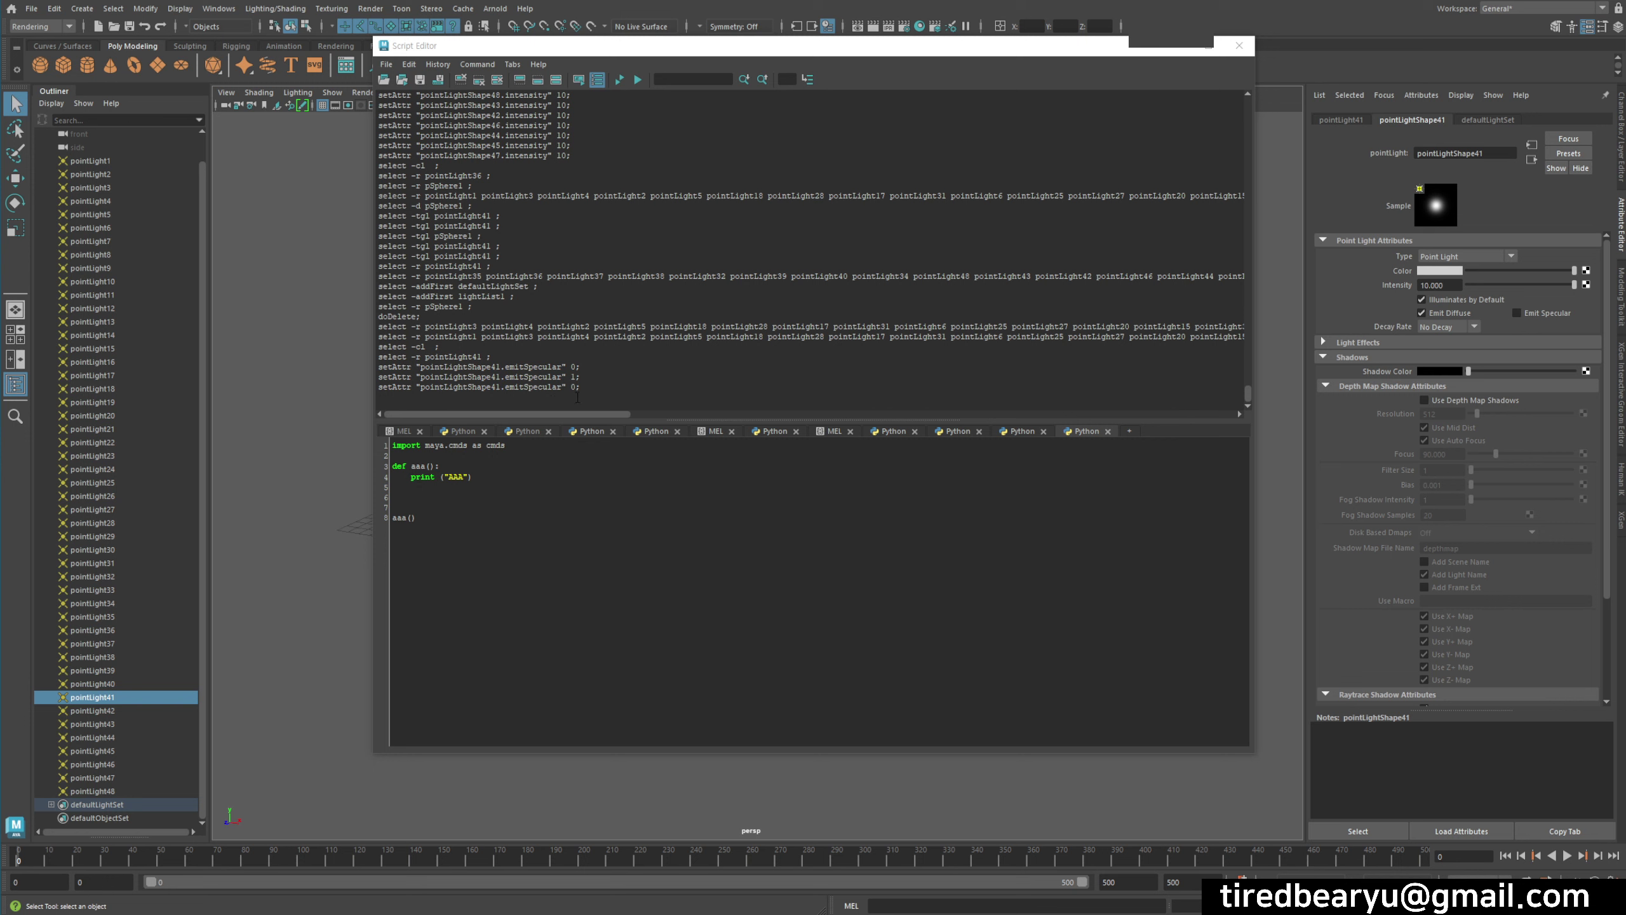
{"action": "left_click_drag", "start_coordinate": [604, 390], "coordinate": [355, 391]}
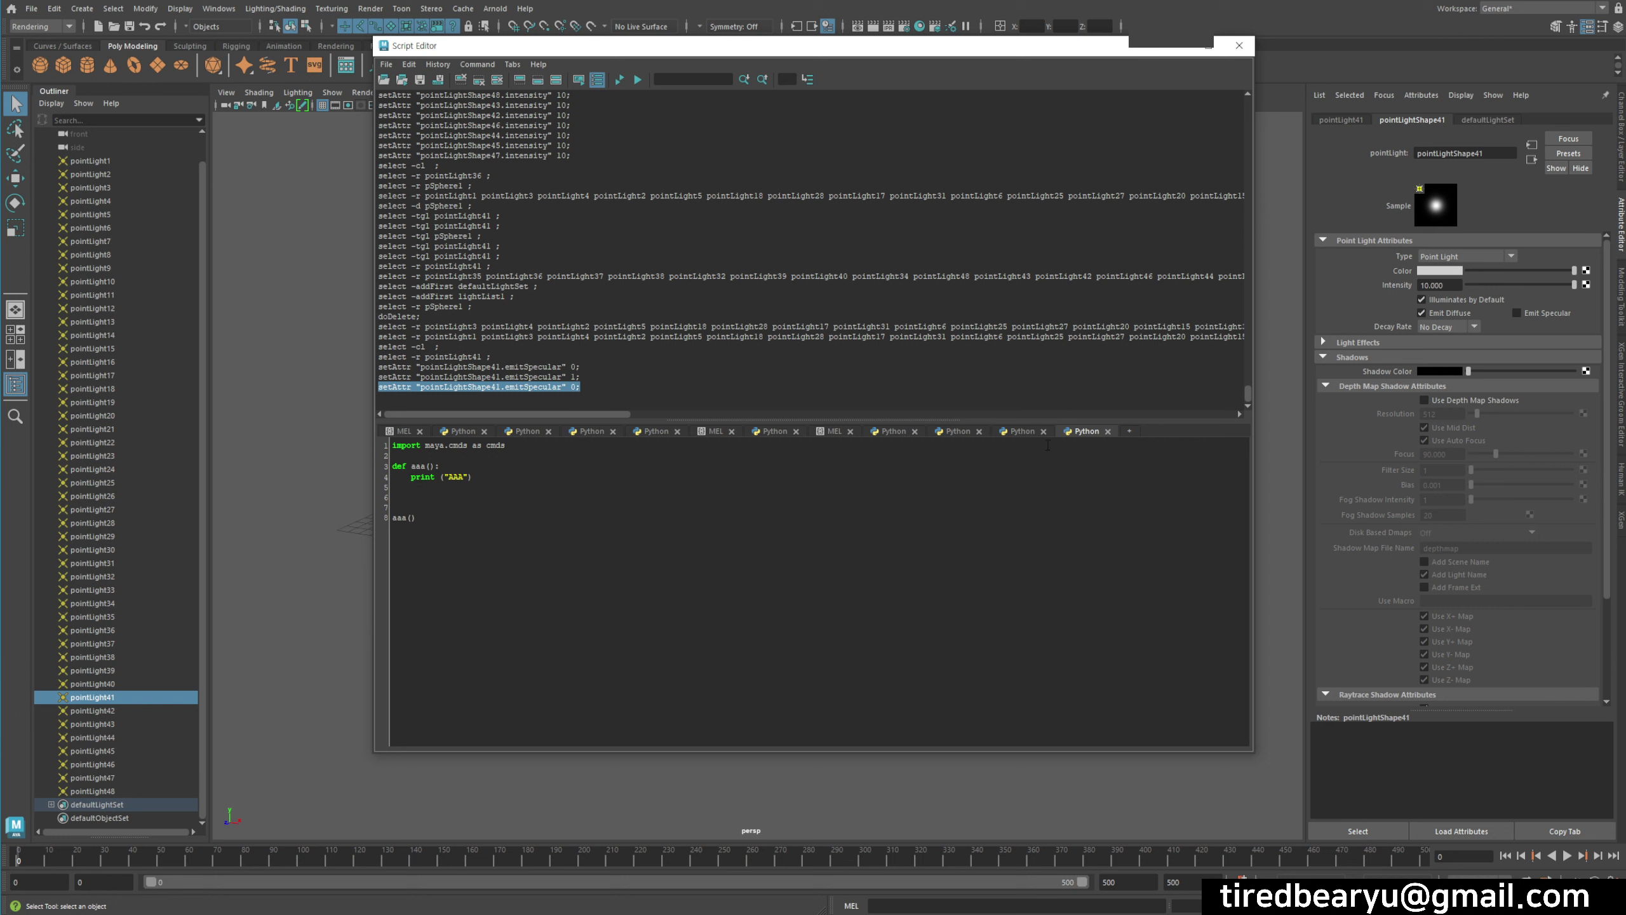
{"action": "left_click", "coordinate": [1131, 434]}
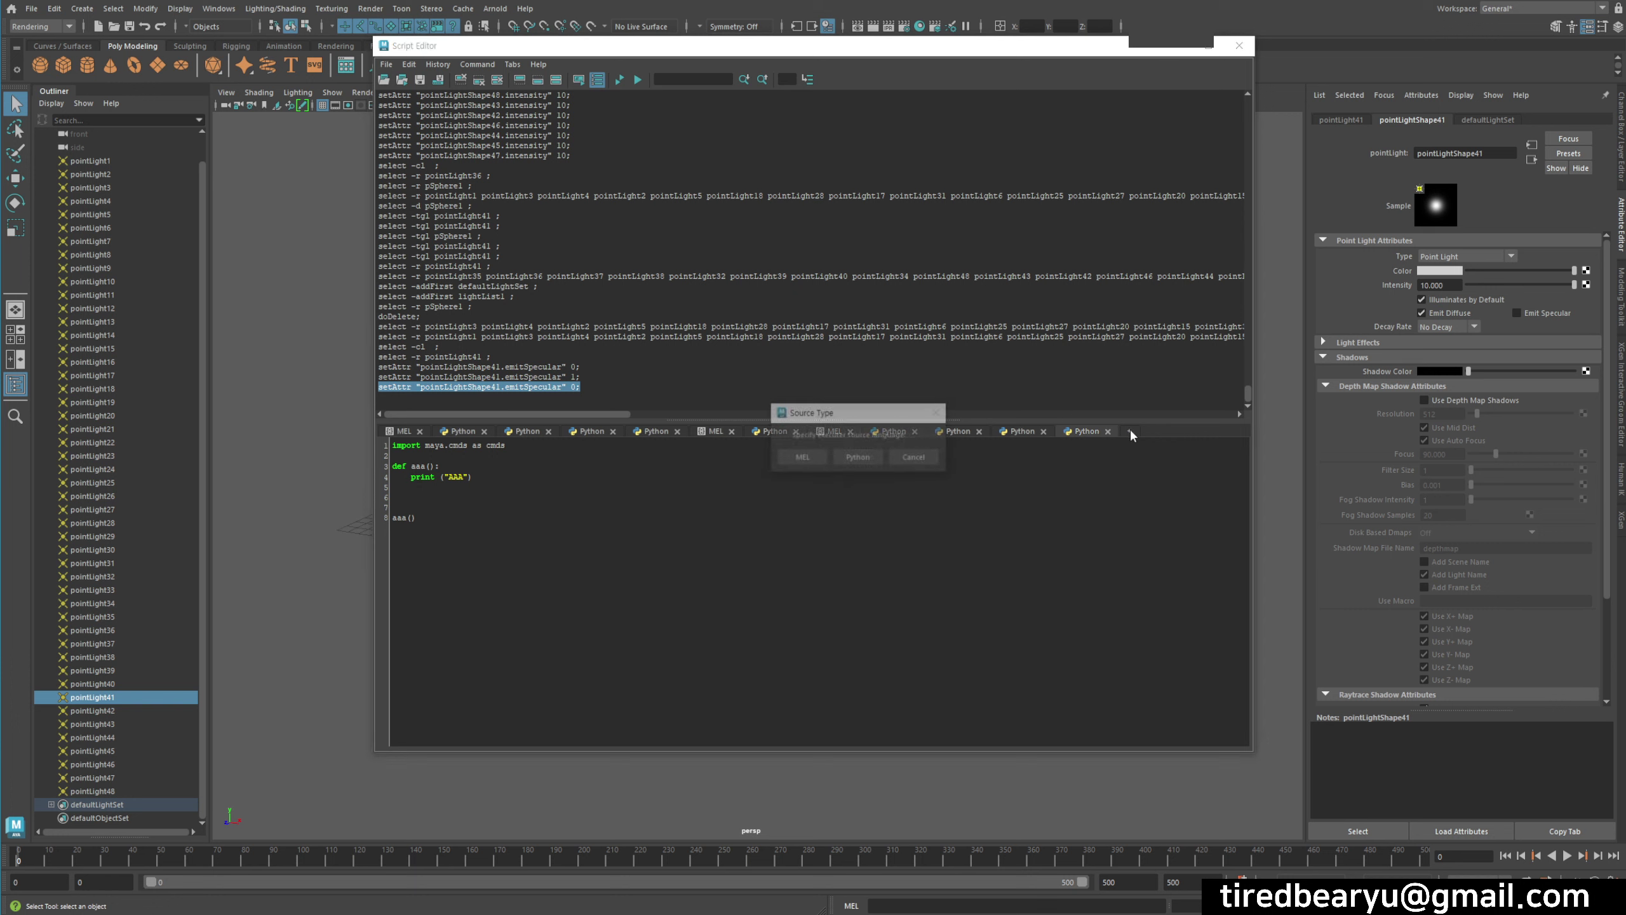
- Make the new tab MEL, drag the emitSpecular 0 command into it, and dock the editor right
{"action": "left_click", "coordinate": [795, 461]}
{"action": "left_click", "coordinate": [582, 387]}
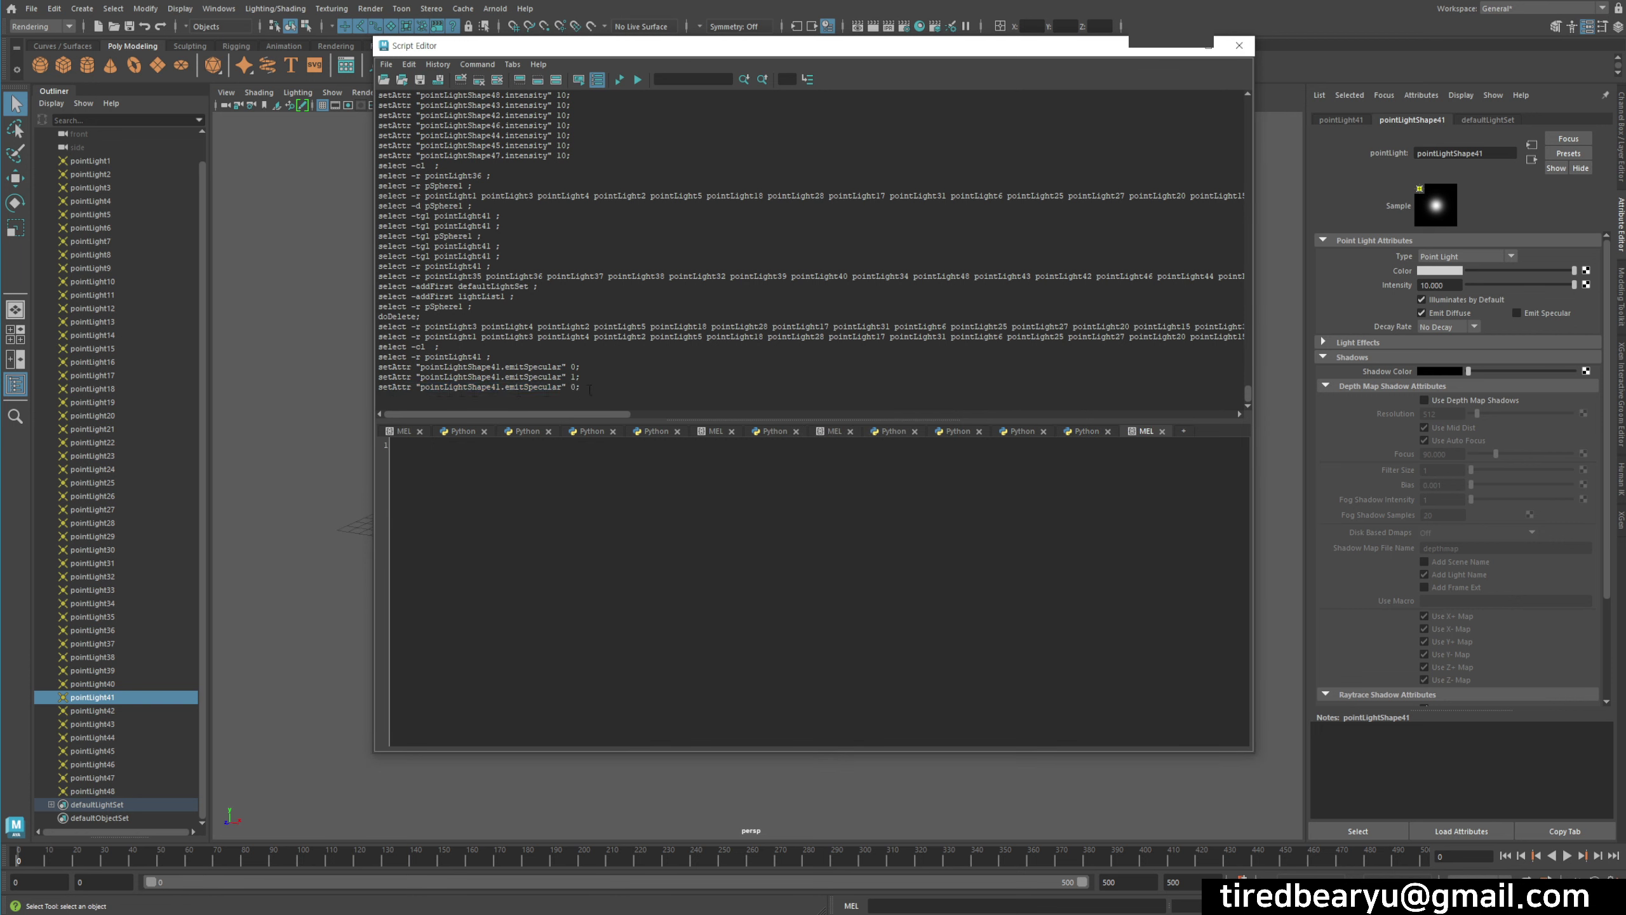
{"action": "mouse_move", "coordinate": [590, 387]}
{"action": "left_mouse_down"}
{"action": "mouse_move", "coordinate": [378, 386]}
{"action": "mouse_move", "coordinate": [577, 644]}
{"action": "left_mouse_up"}
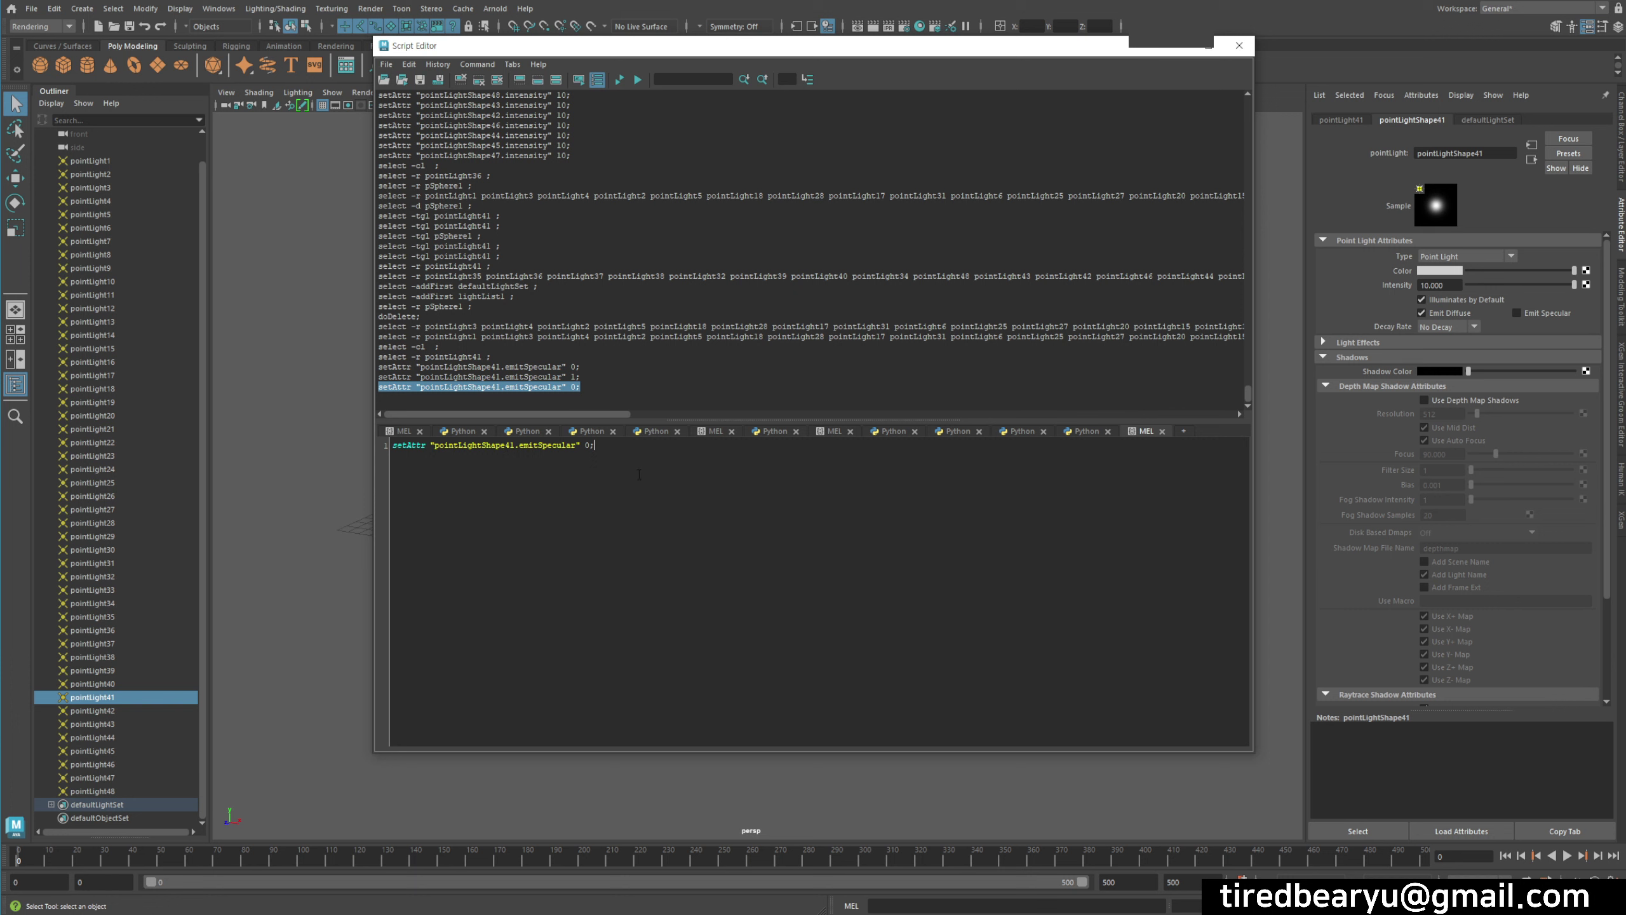
{"action": "left_click_drag", "start_coordinate": [1253, 749], "coordinate": [827, 703]}
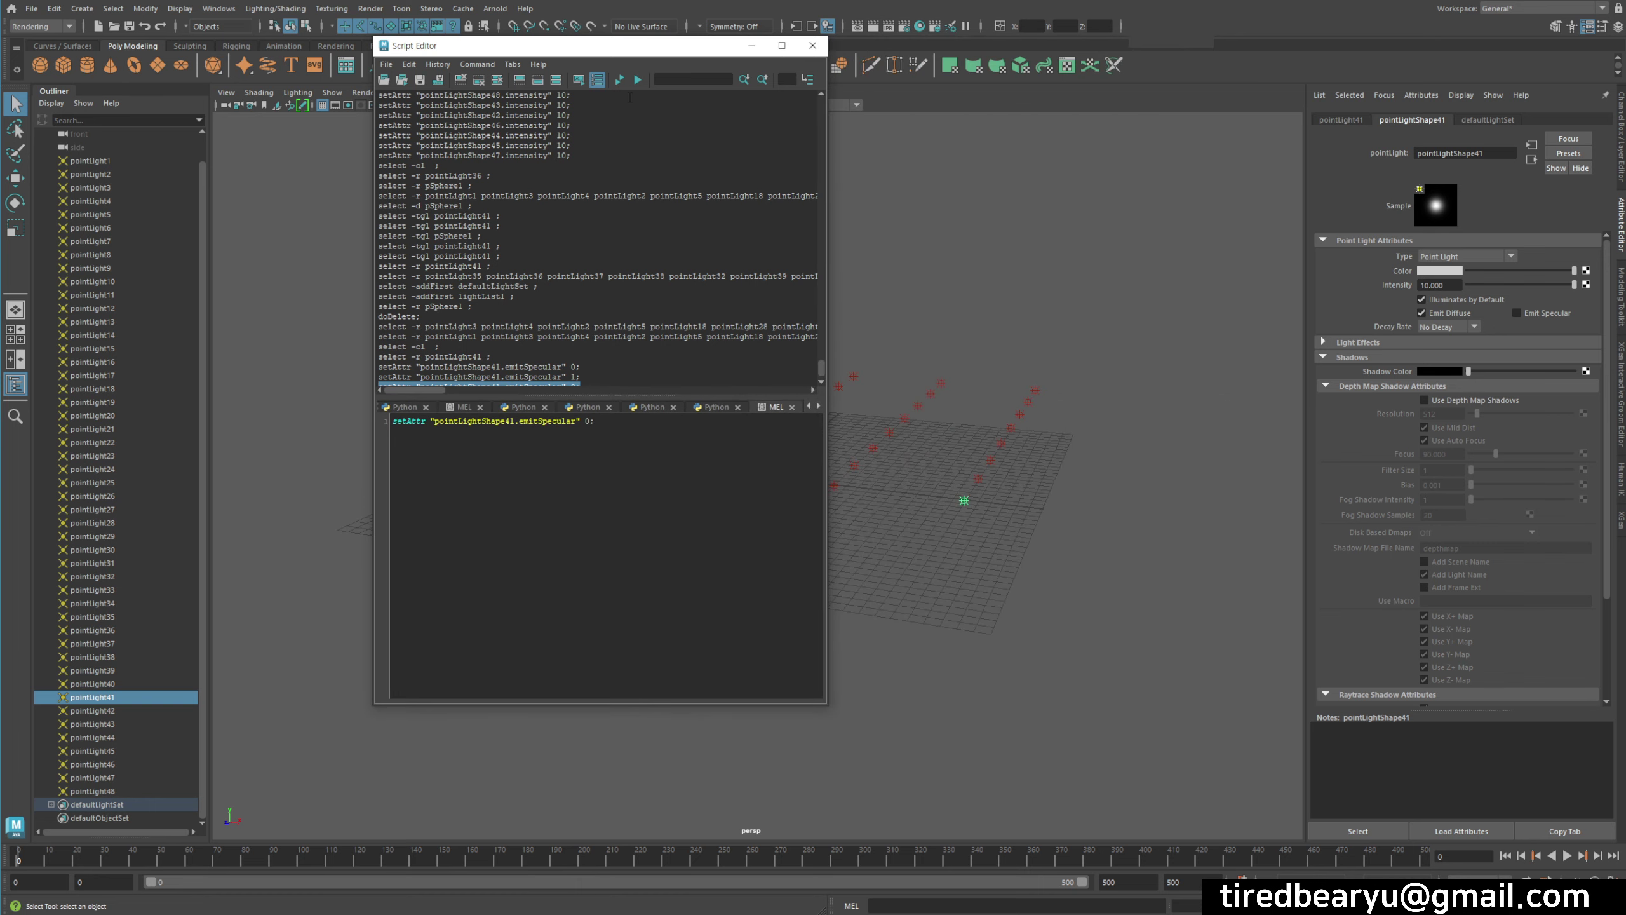
{"action": "left_click_drag", "start_coordinate": [618, 52], "coordinate": [1330, 107]}
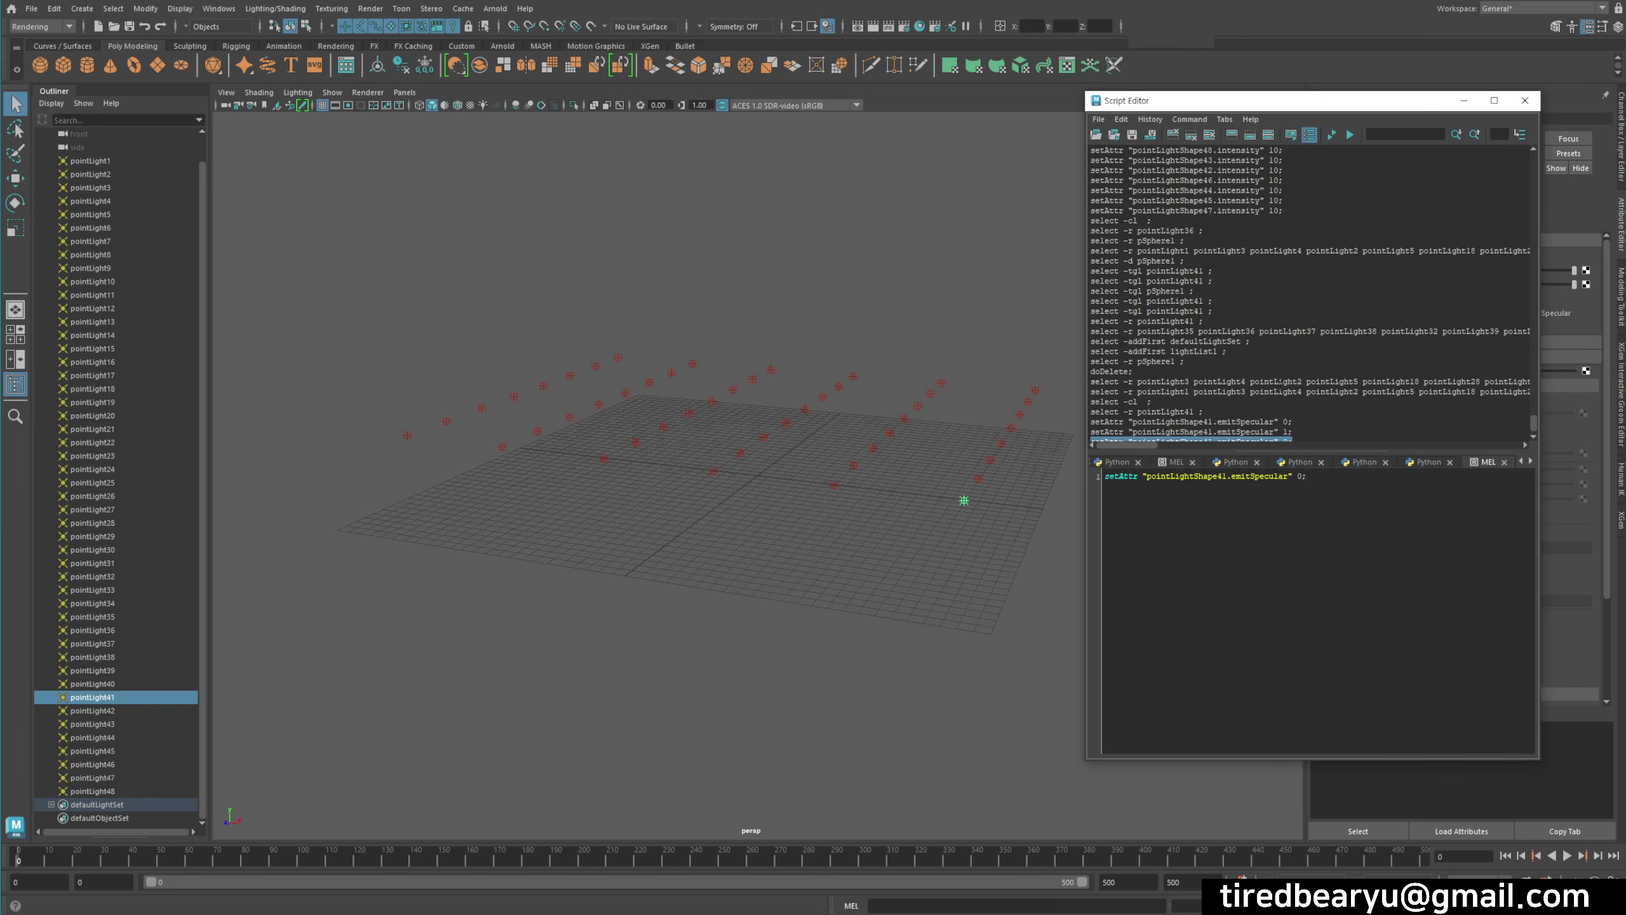
- Copy the setAttr pointLightShape41.emitSpecular 0 line and paste a duplicate onto a second line
{"action": "triple_click", "coordinate": [1222, 476]}
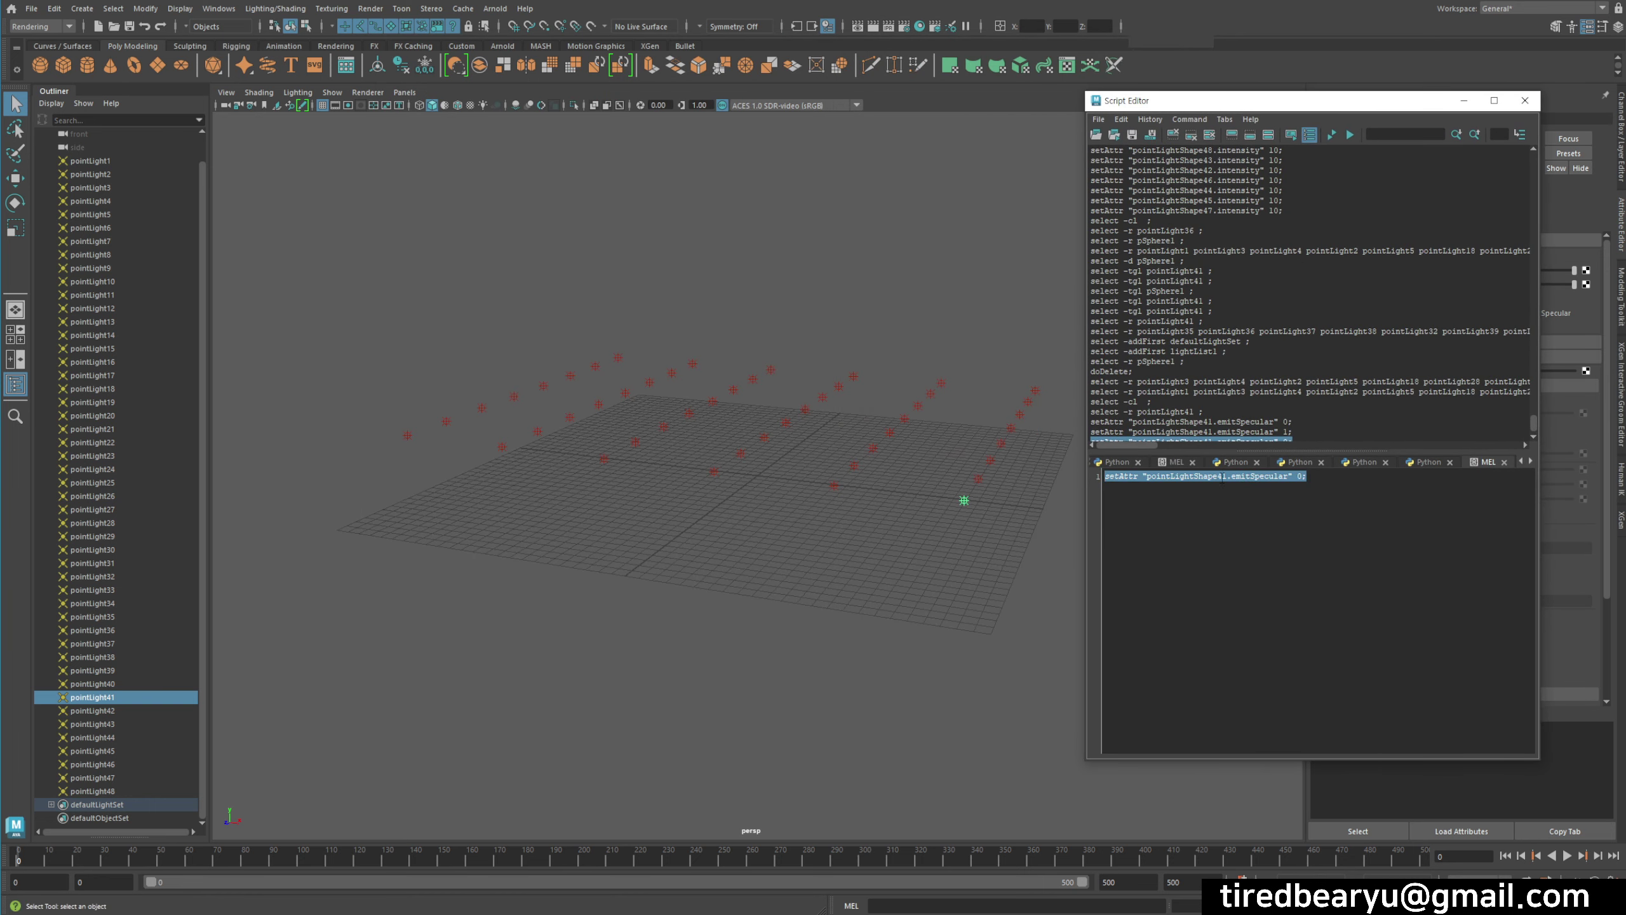
{"action": "left_click_drag", "start_coordinate": [1343, 108], "coordinate": [1118, 95]}
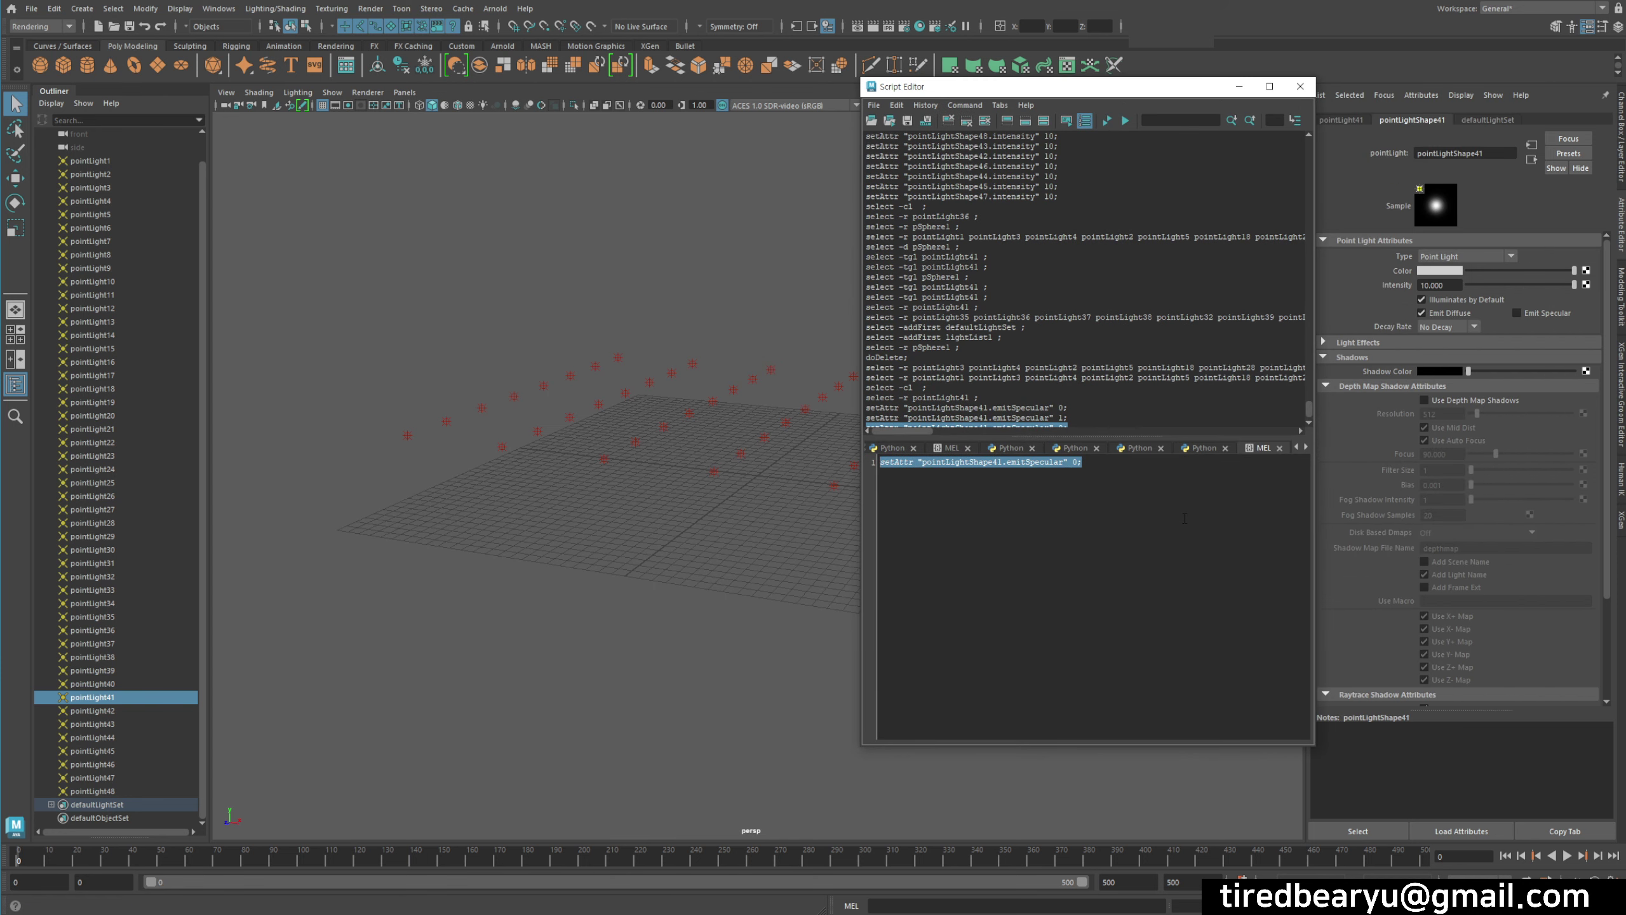
{"action": "left_click", "coordinate": [1196, 500]}
{"action": "left_click_drag", "start_coordinate": [1165, 469], "coordinate": [497, 469]}
{"action": "key", "text": "ctrl+c"}
{"action": "key", "text": "End"}
{"action": "key", "text": "Return"}
{"action": "key", "text": "ctrl+v"}
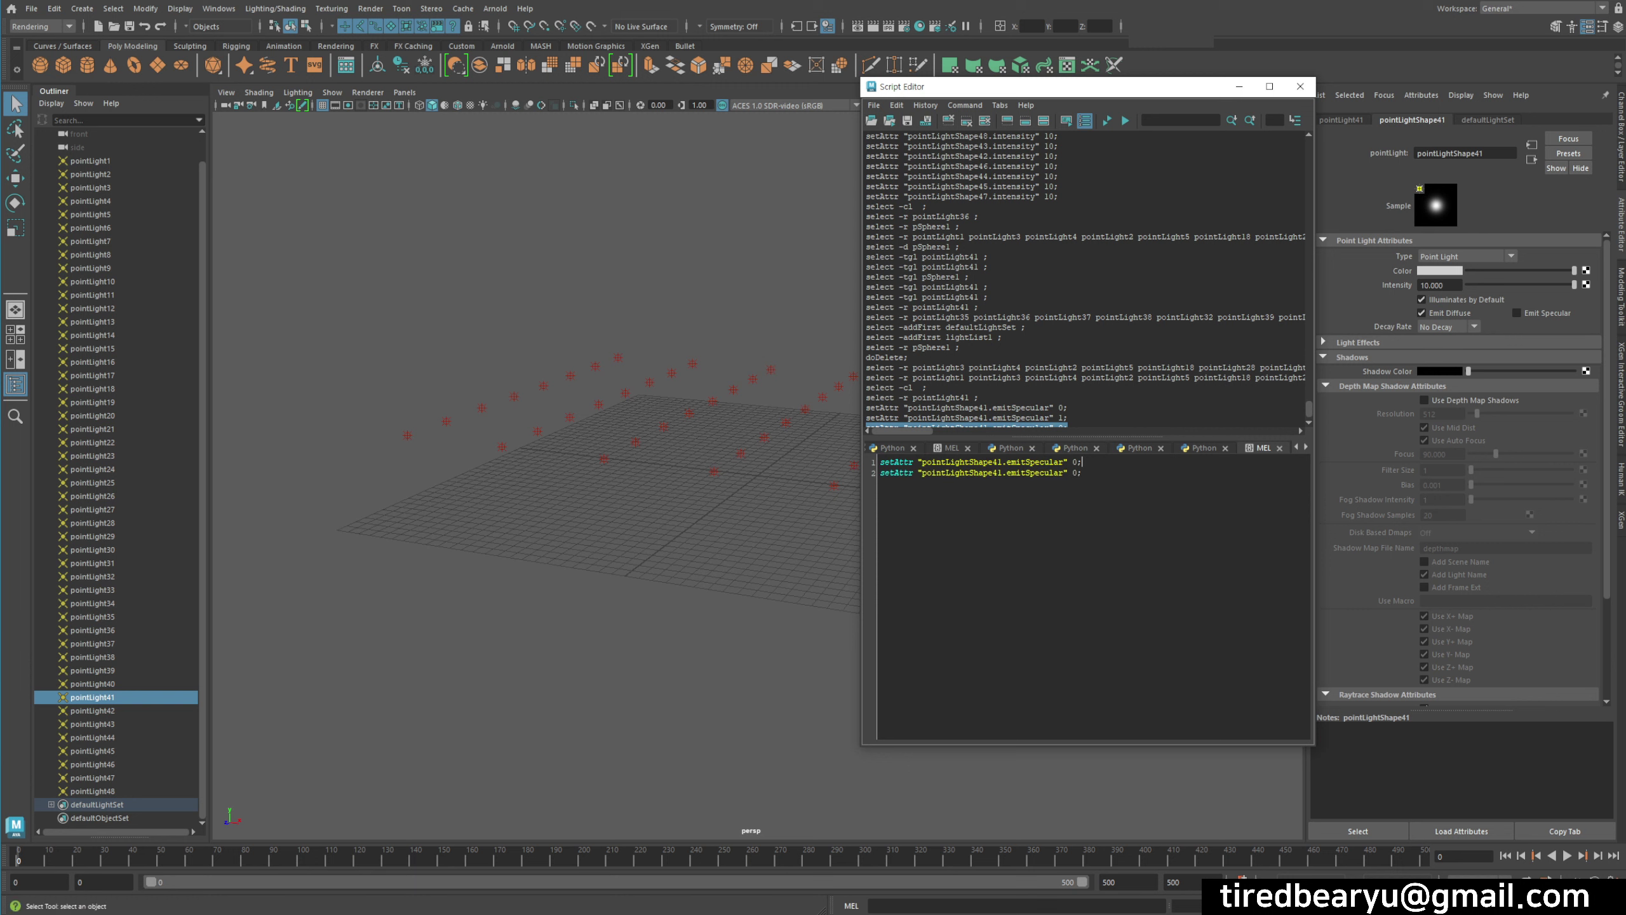
{"action": "key", "text": "shift+Down"}
- Run the emitSpecular 0 setAttr line and paste extra copies of it
{"action": "key", "text": "Delete"}
{"action": "key", "text": "ctrl+Return"}
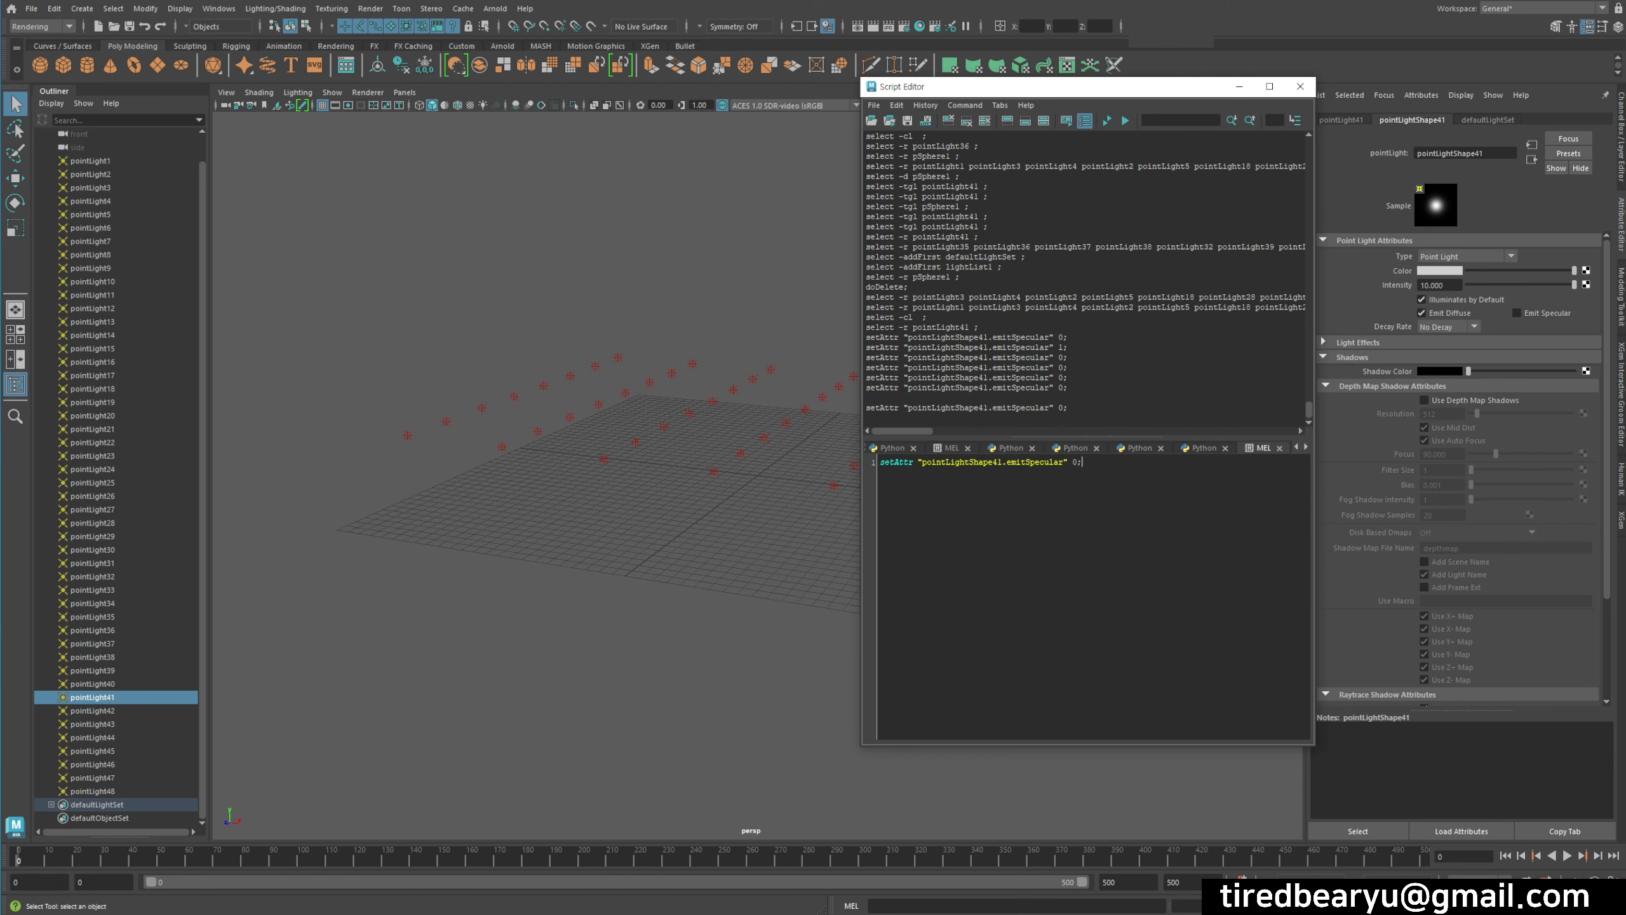
{"action": "key", "text": "Return"}
{"action": "key", "text": "ctrl+v"}
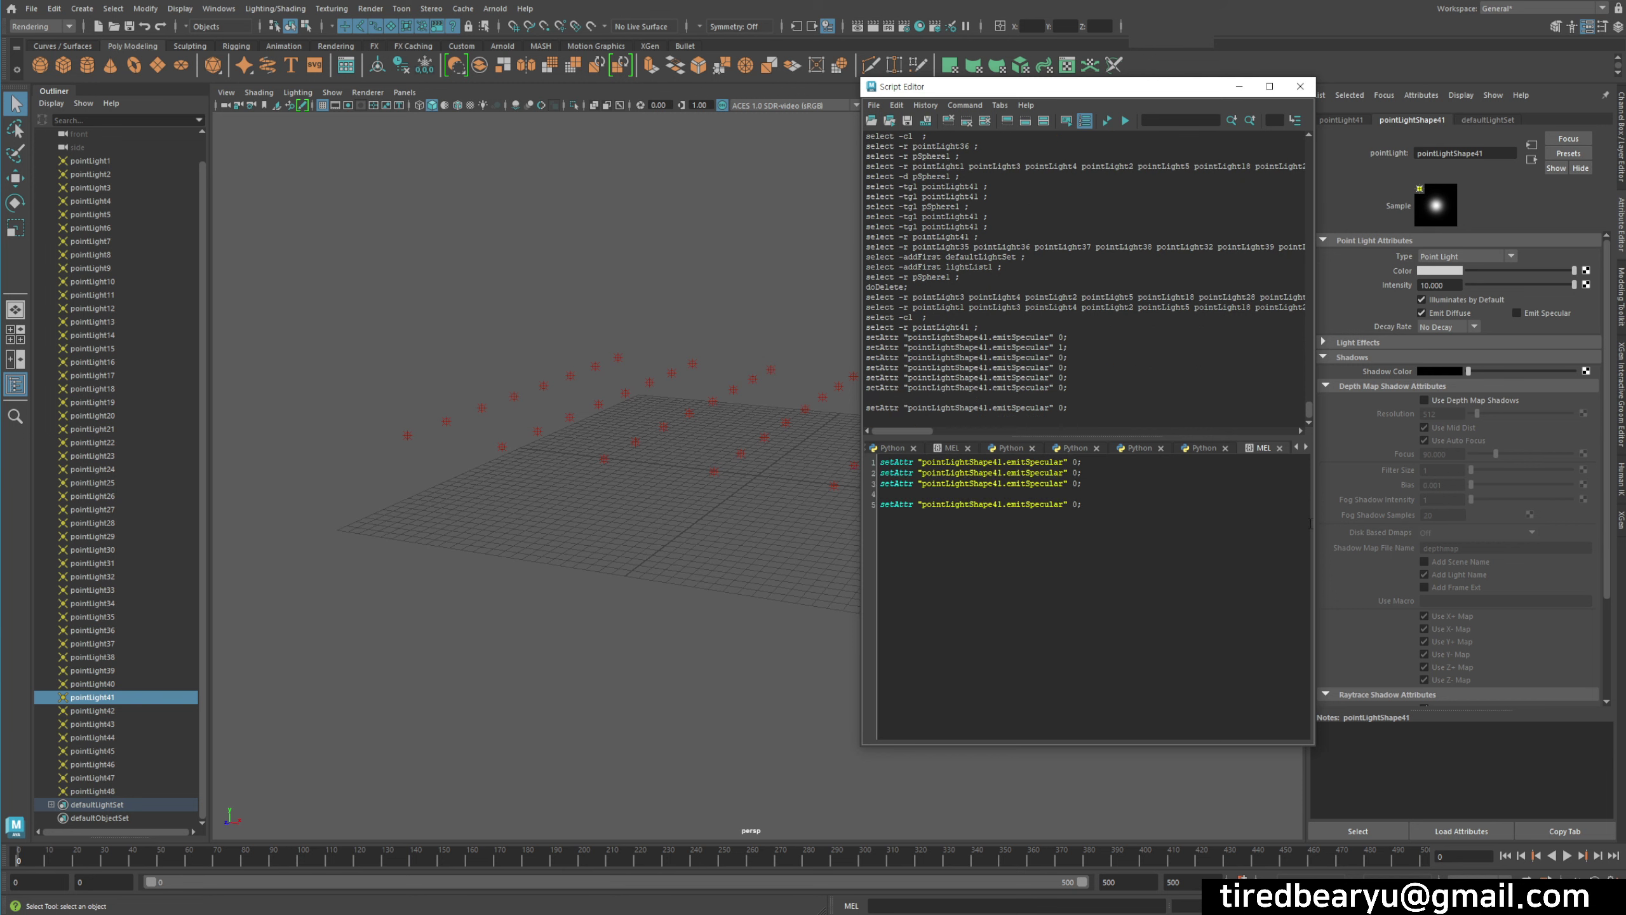
- Retarget the copied lines to pointLightShape1, pointLightShape2 and pointLightShape3
{"action": "left_click_drag", "start_coordinate": [881, 462], "coordinate": [992, 461]}
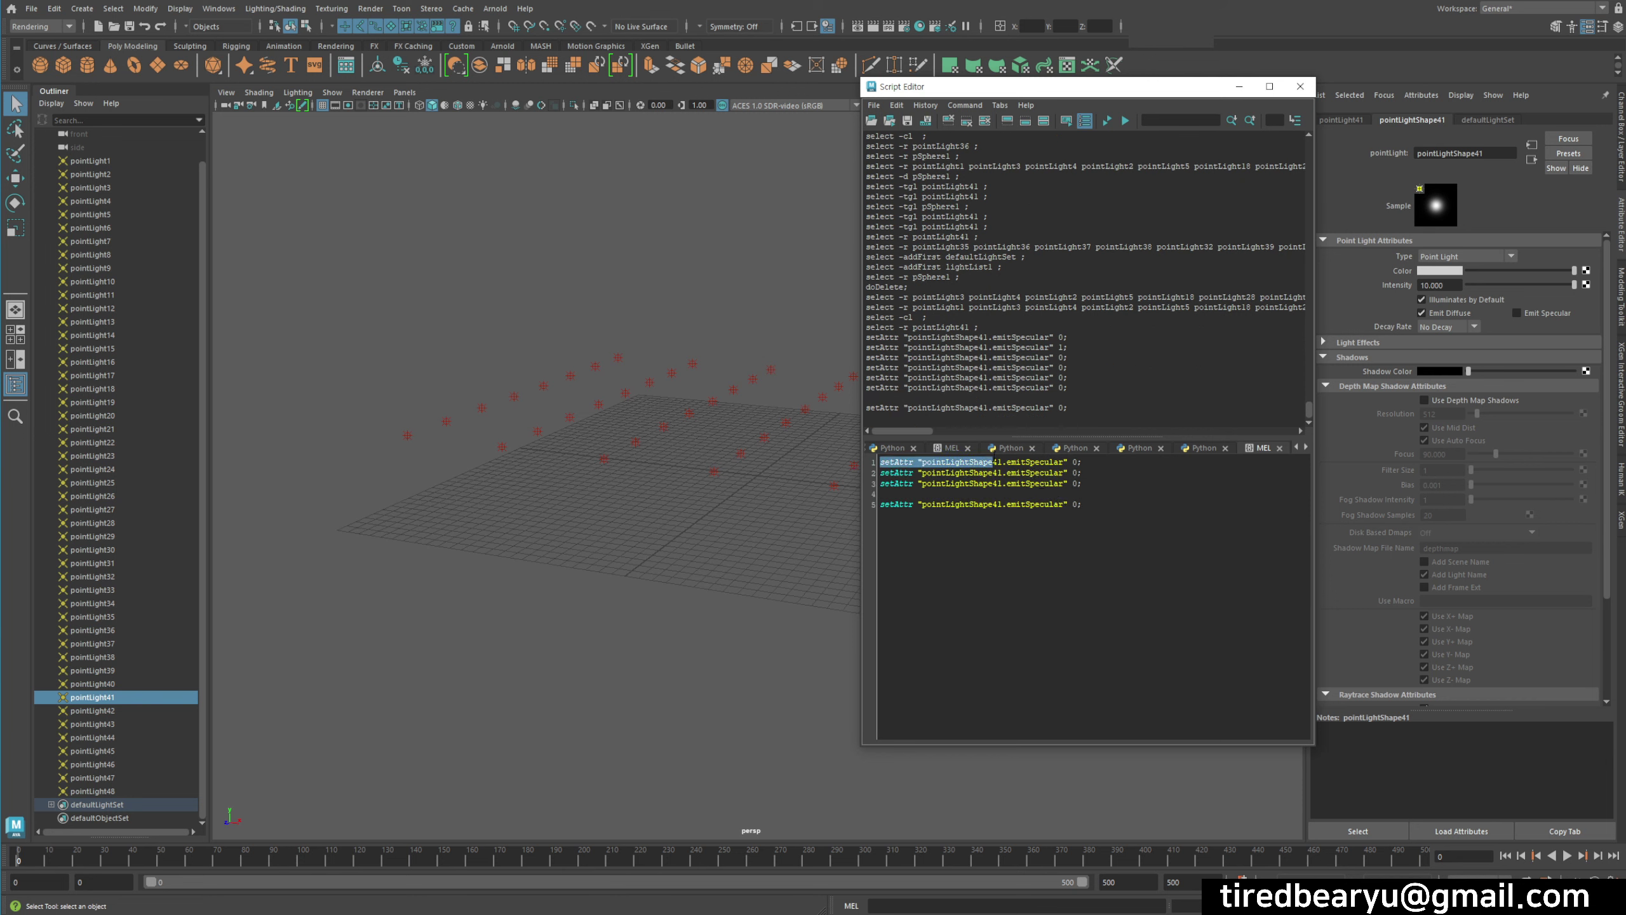
{"action": "left_click", "coordinate": [1138, 487]}
{"action": "key", "text": "Delete"}
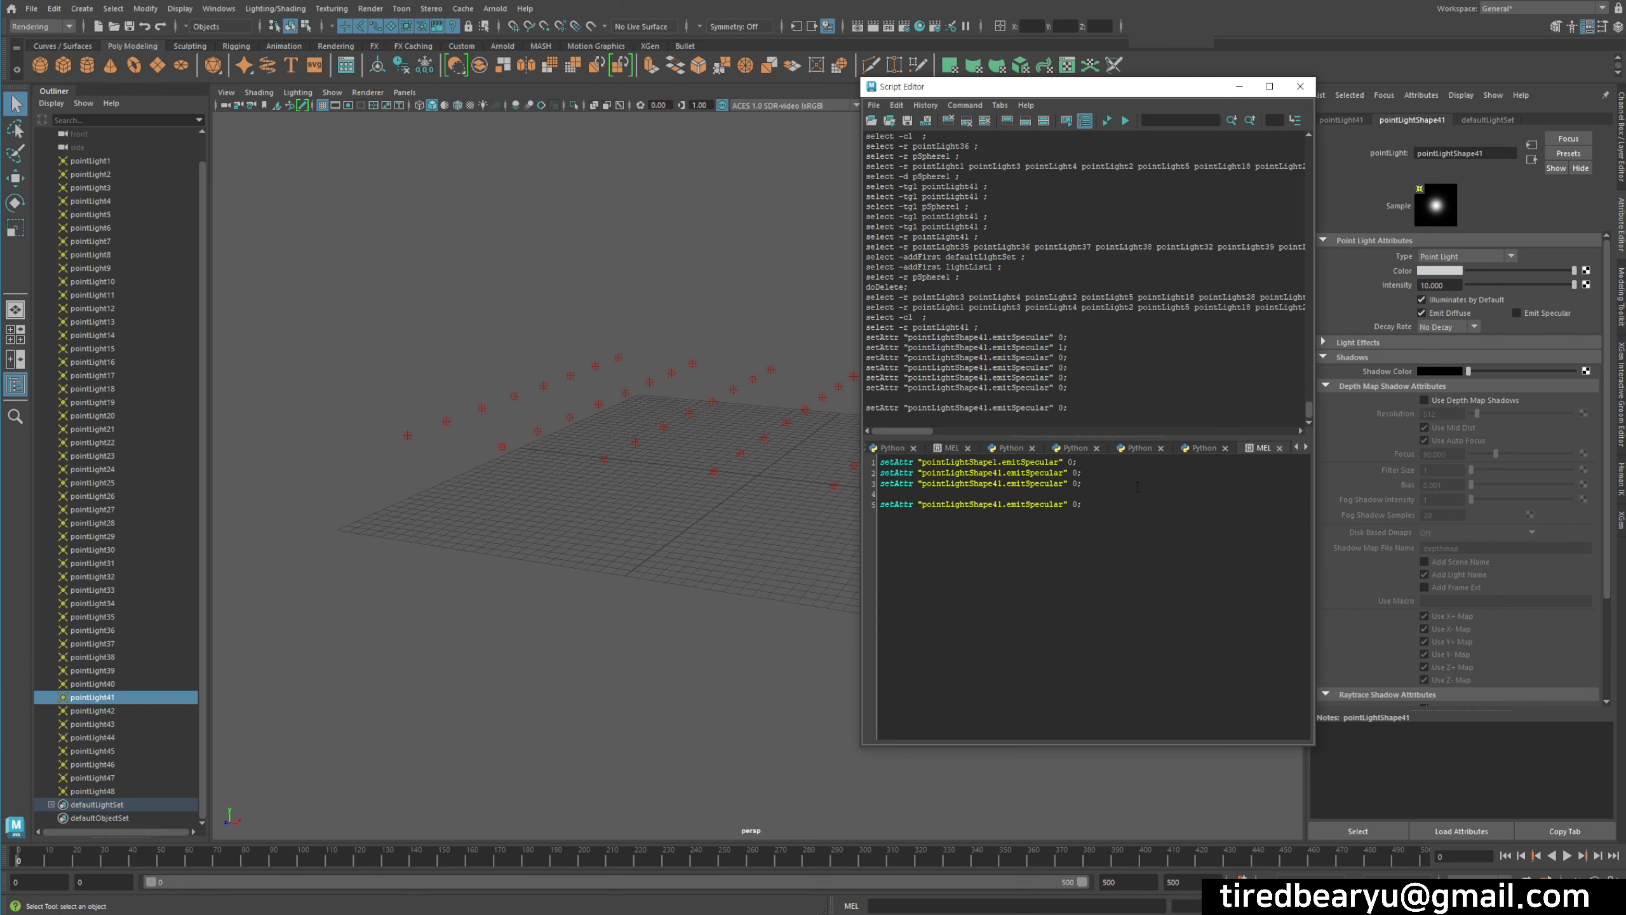
{"action": "key", "text": "Down"}
{"action": "key", "text": "Delete"}
{"action": "key", "text": "Delete"}
{"action": "type", "text": "2"}
{"action": "key", "text": "Delete"}
{"action": "key", "text": "Delete"}
{"action": "type", "text": "3"}
- Run all the emitSpecular 0 lines, then inspect pointLight1 and pointLight4
{"action": "key", "text": "ctrl+a"}
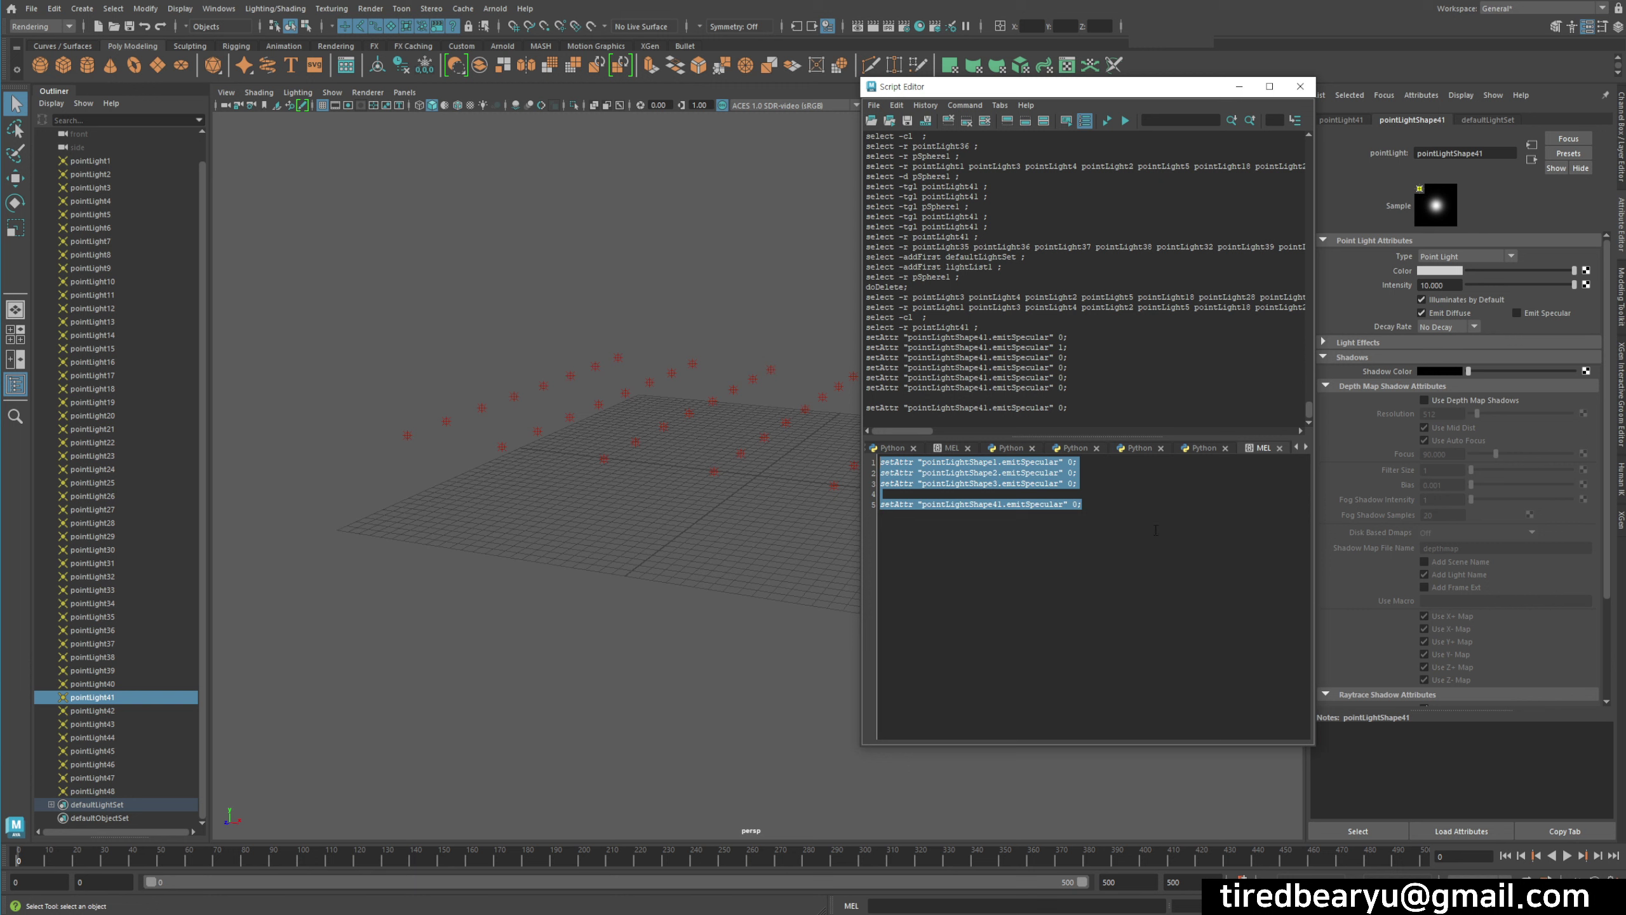
{"action": "key", "text": "ctrl+Return"}
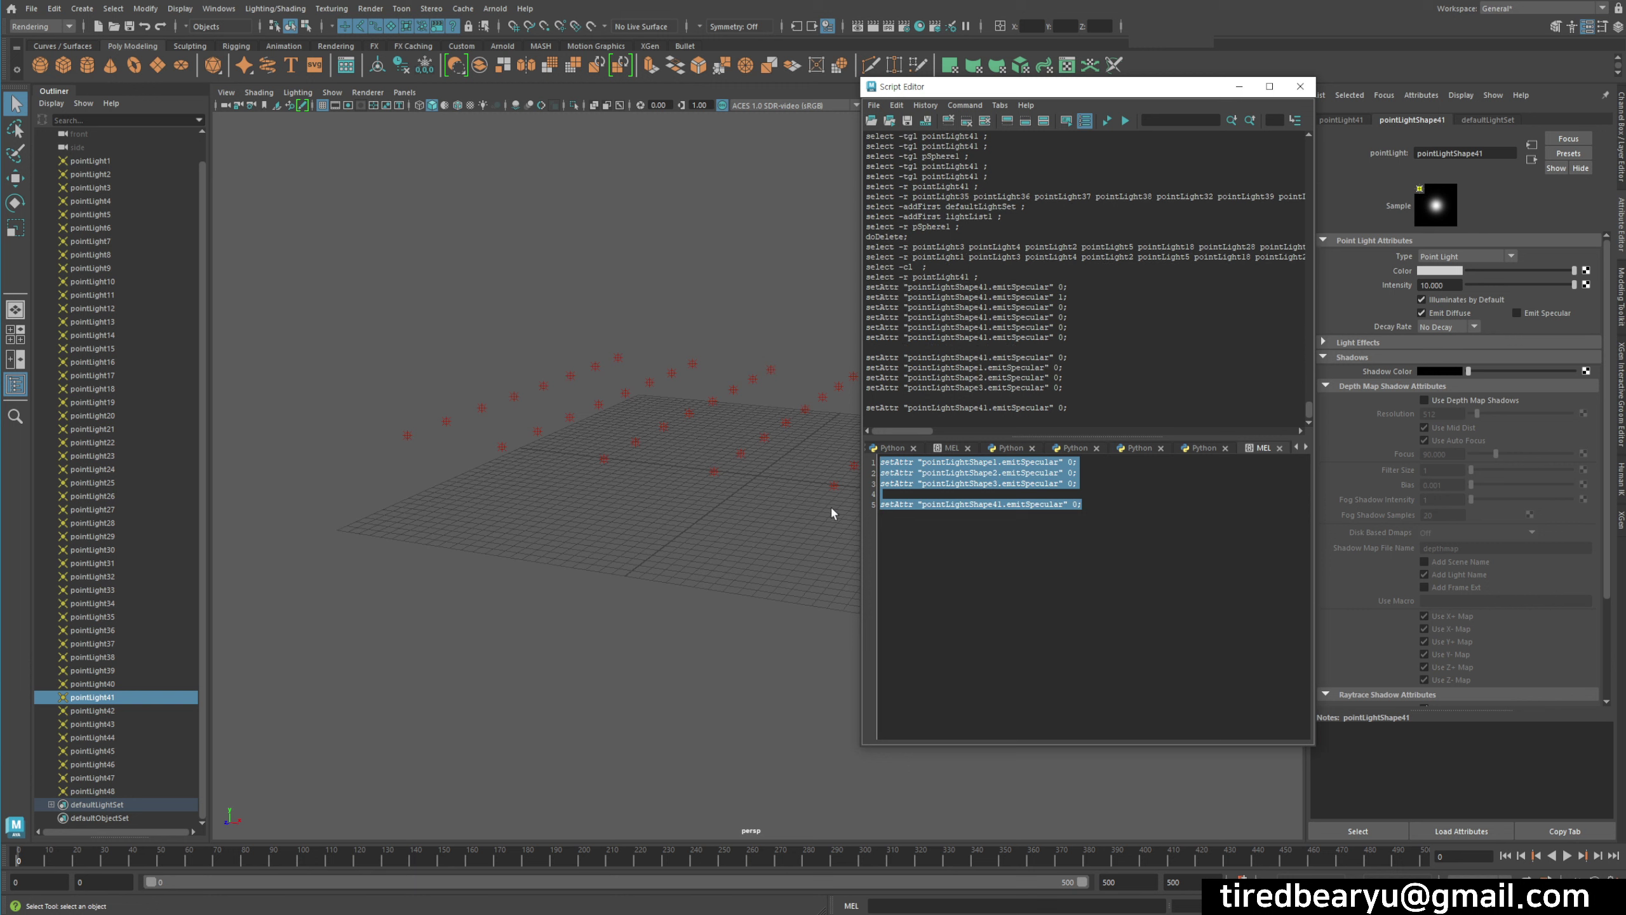
{"action": "left_click_drag", "start_coordinate": [379, 414], "coordinate": [432, 457]}
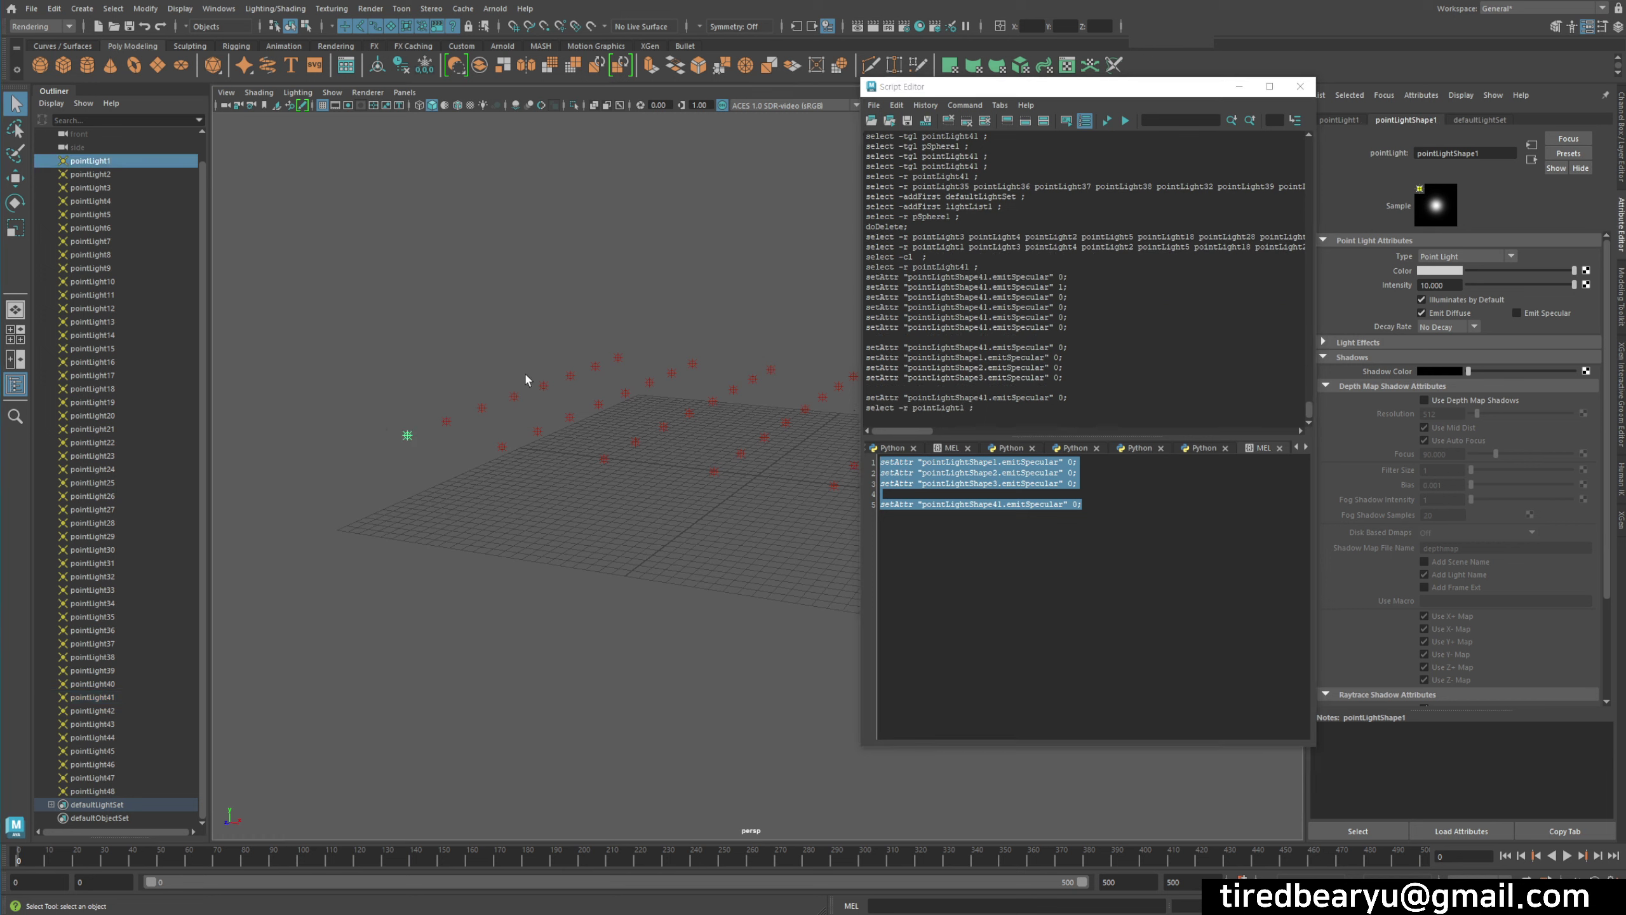
{"action": "left_click", "coordinate": [509, 395]}
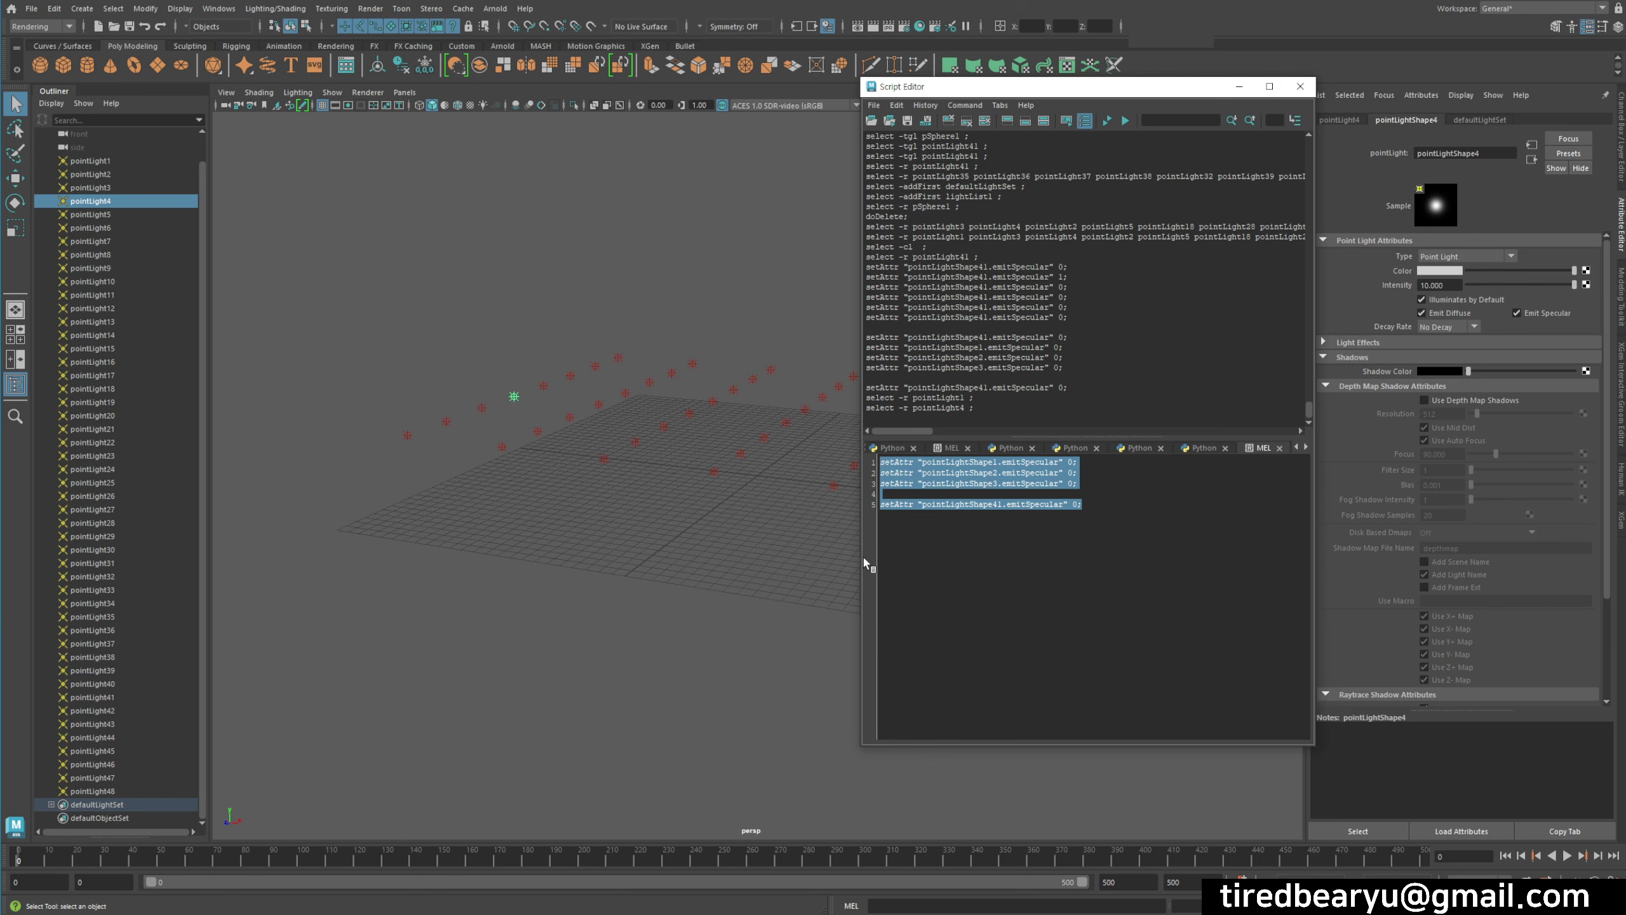
- Enlarge the Script Editor and trim the MEL tab to one emitSpecular setAttr line
{"action": "left_click_drag", "start_coordinate": [863, 561], "coordinate": [742, 551]}
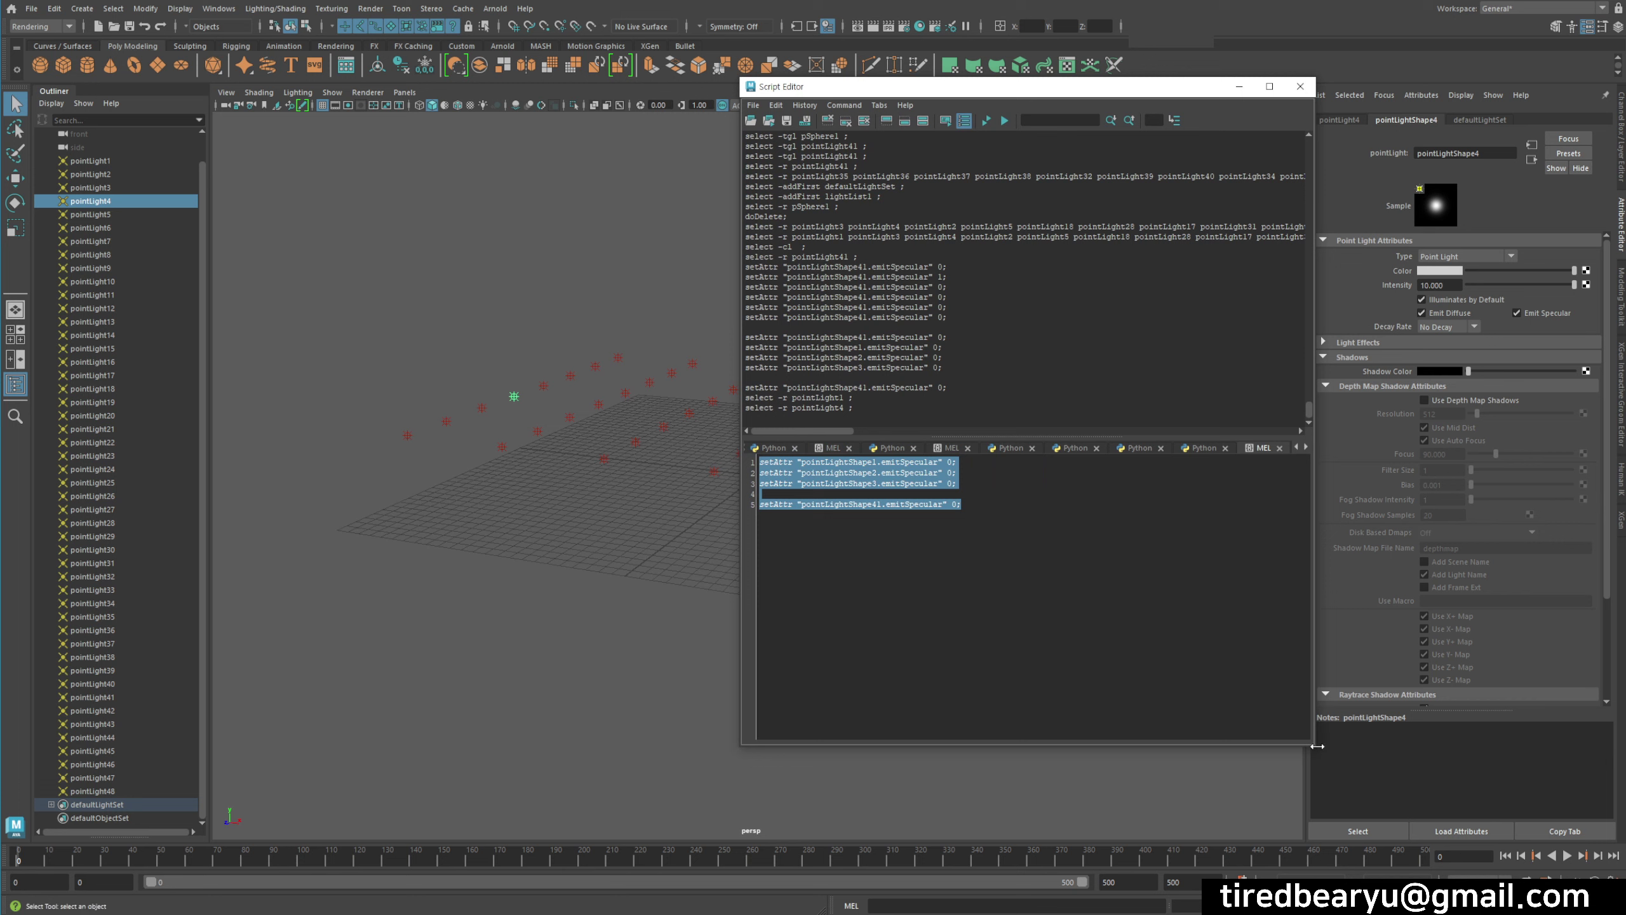
{"action": "left_click_drag", "start_coordinate": [1316, 749], "coordinate": [1455, 767]}
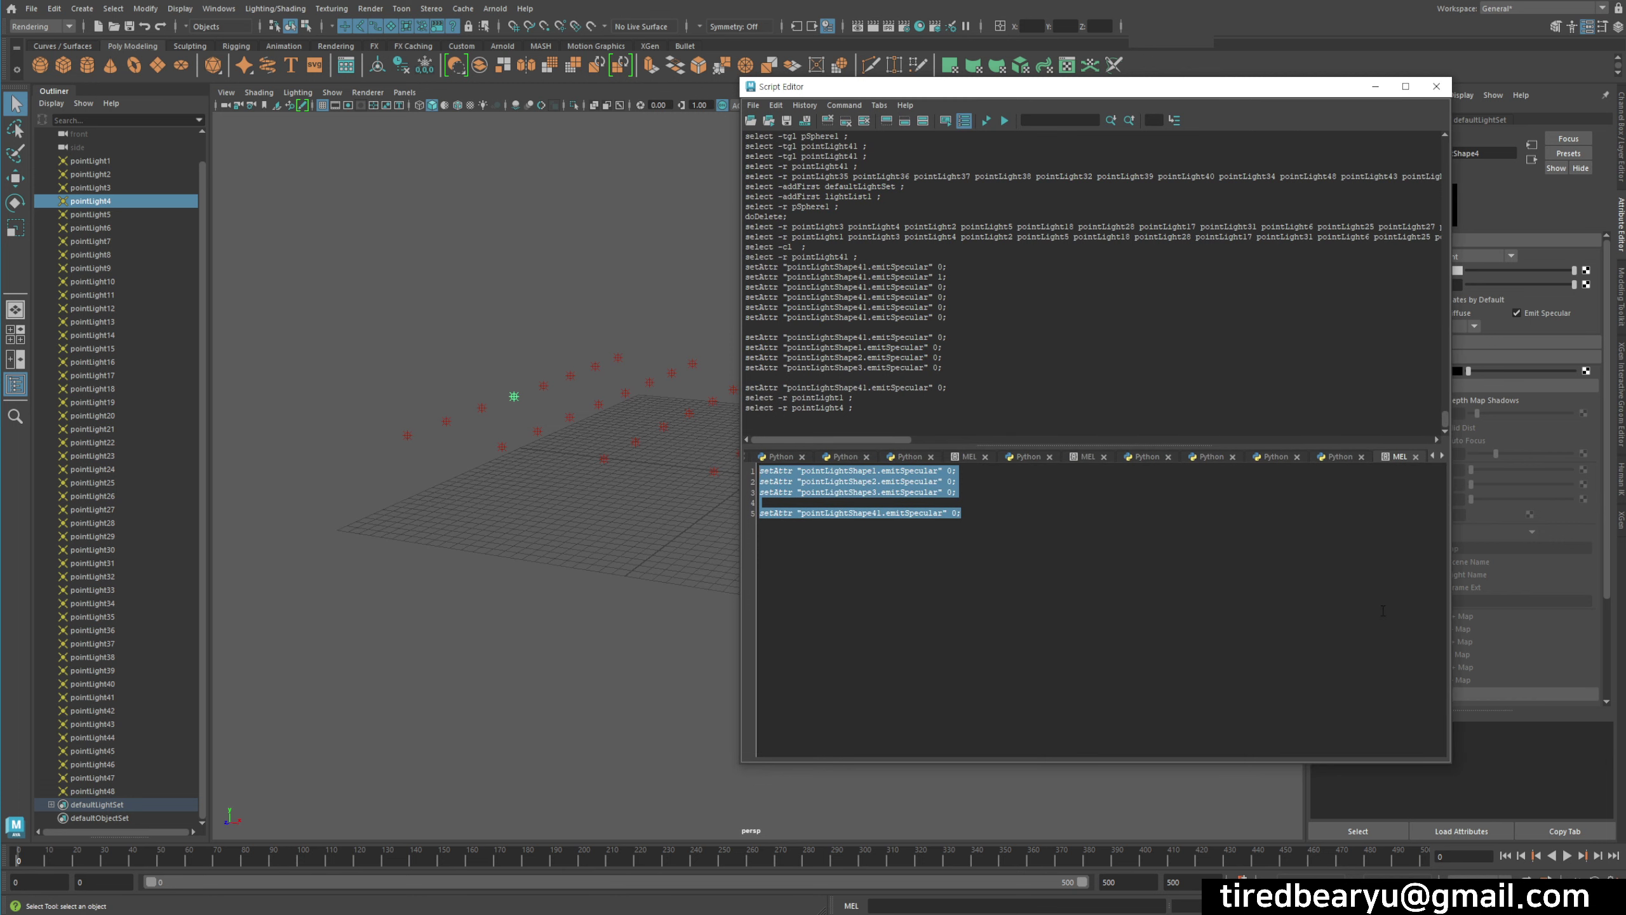
{"action": "left_click", "coordinate": [1180, 560]}
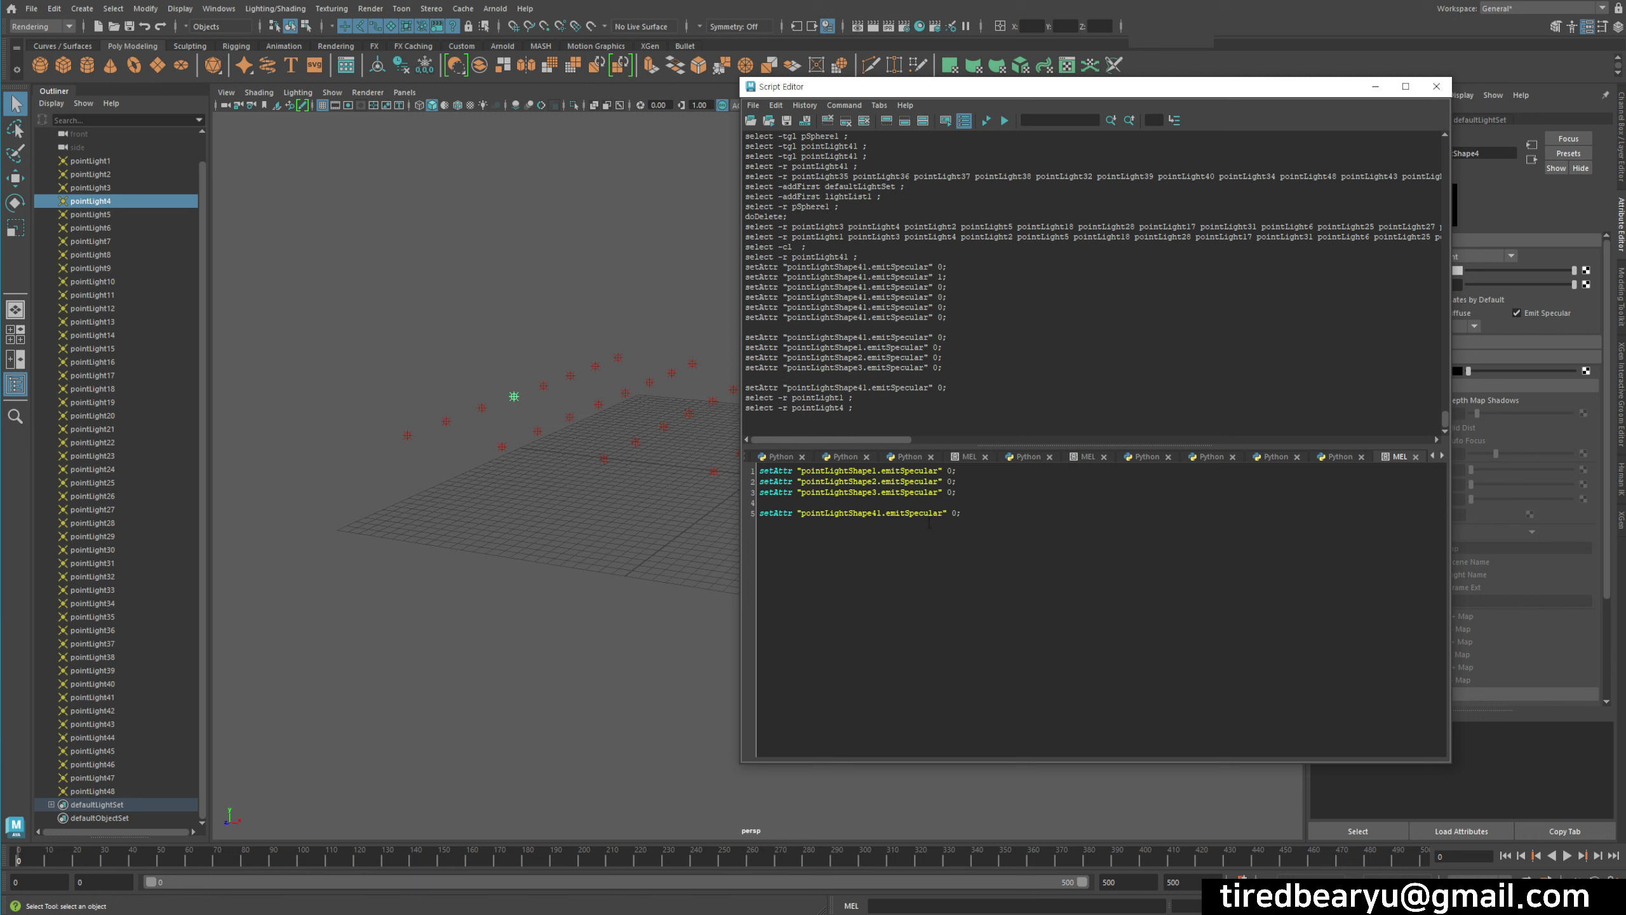
{"action": "left_click_drag", "start_coordinate": [928, 524], "coordinate": [759, 470]}
{"action": "left_click_drag", "start_coordinate": [961, 514], "coordinate": [735, 477]}
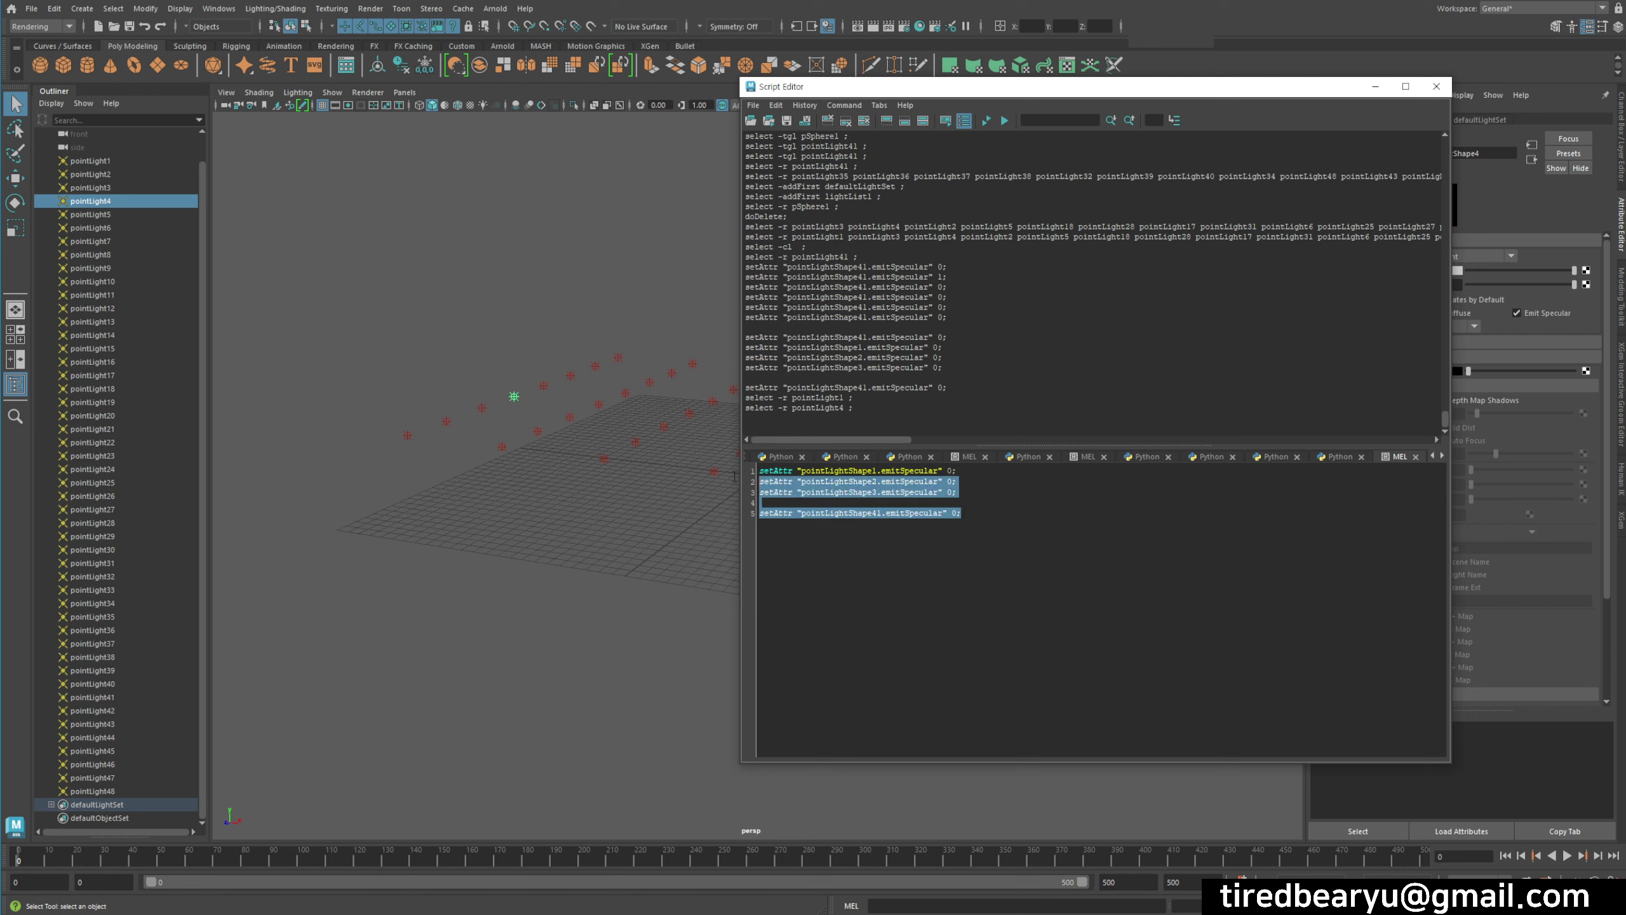
{"action": "key", "text": "BackSpace"}
{"action": "key", "text": "Return"}
{"action": "key", "text": "Return"}
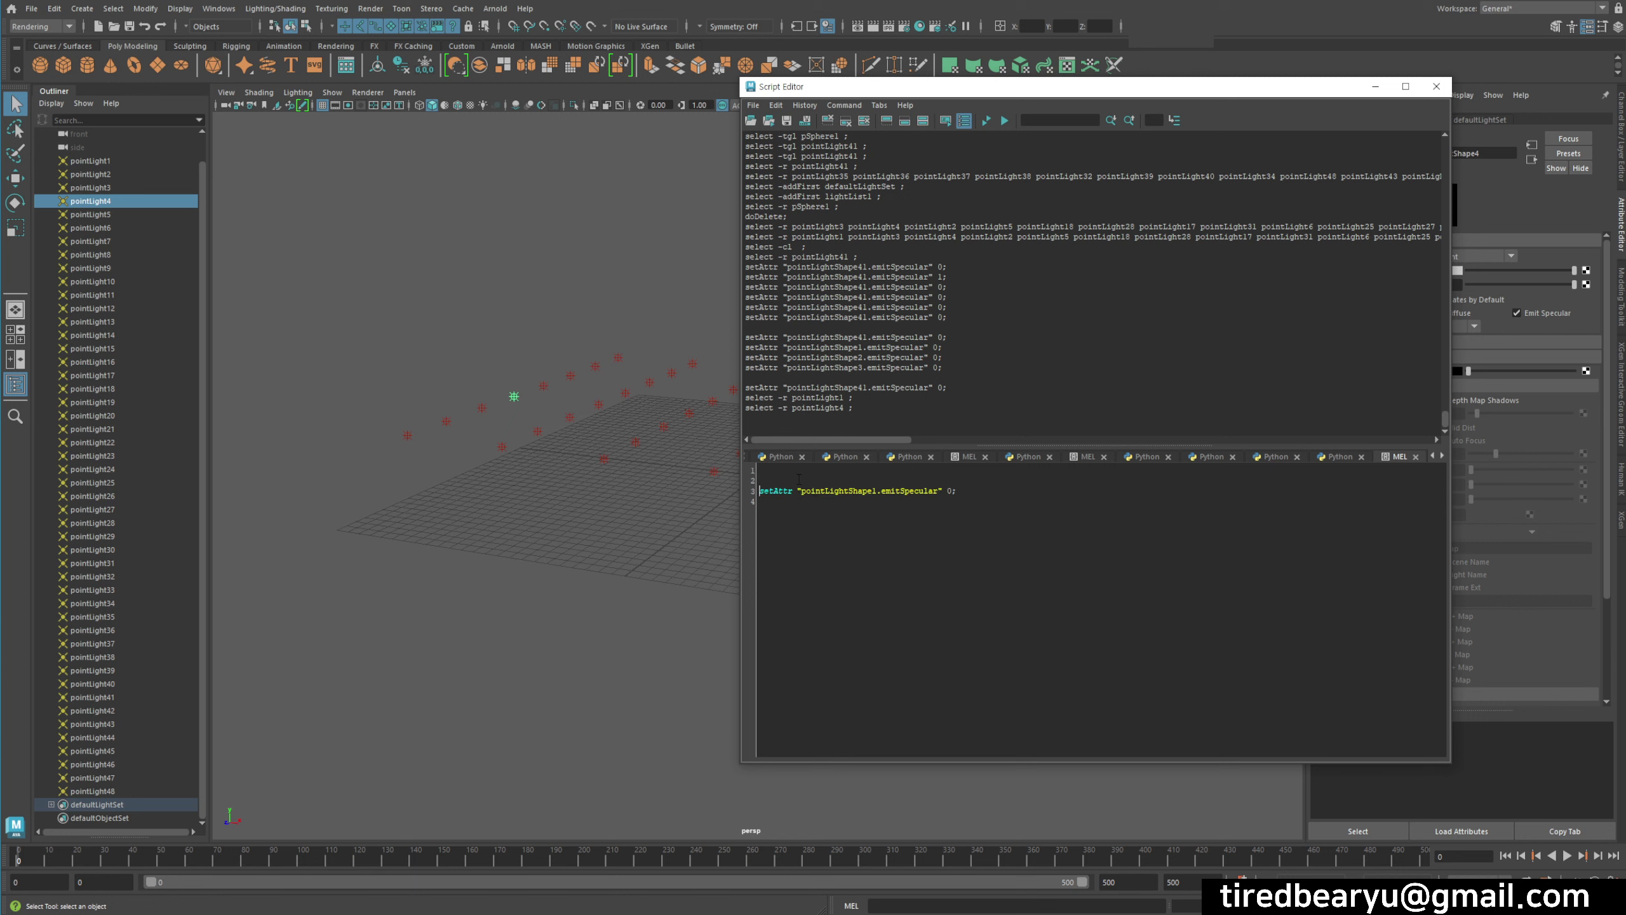
{"action": "key", "text": "Return"}
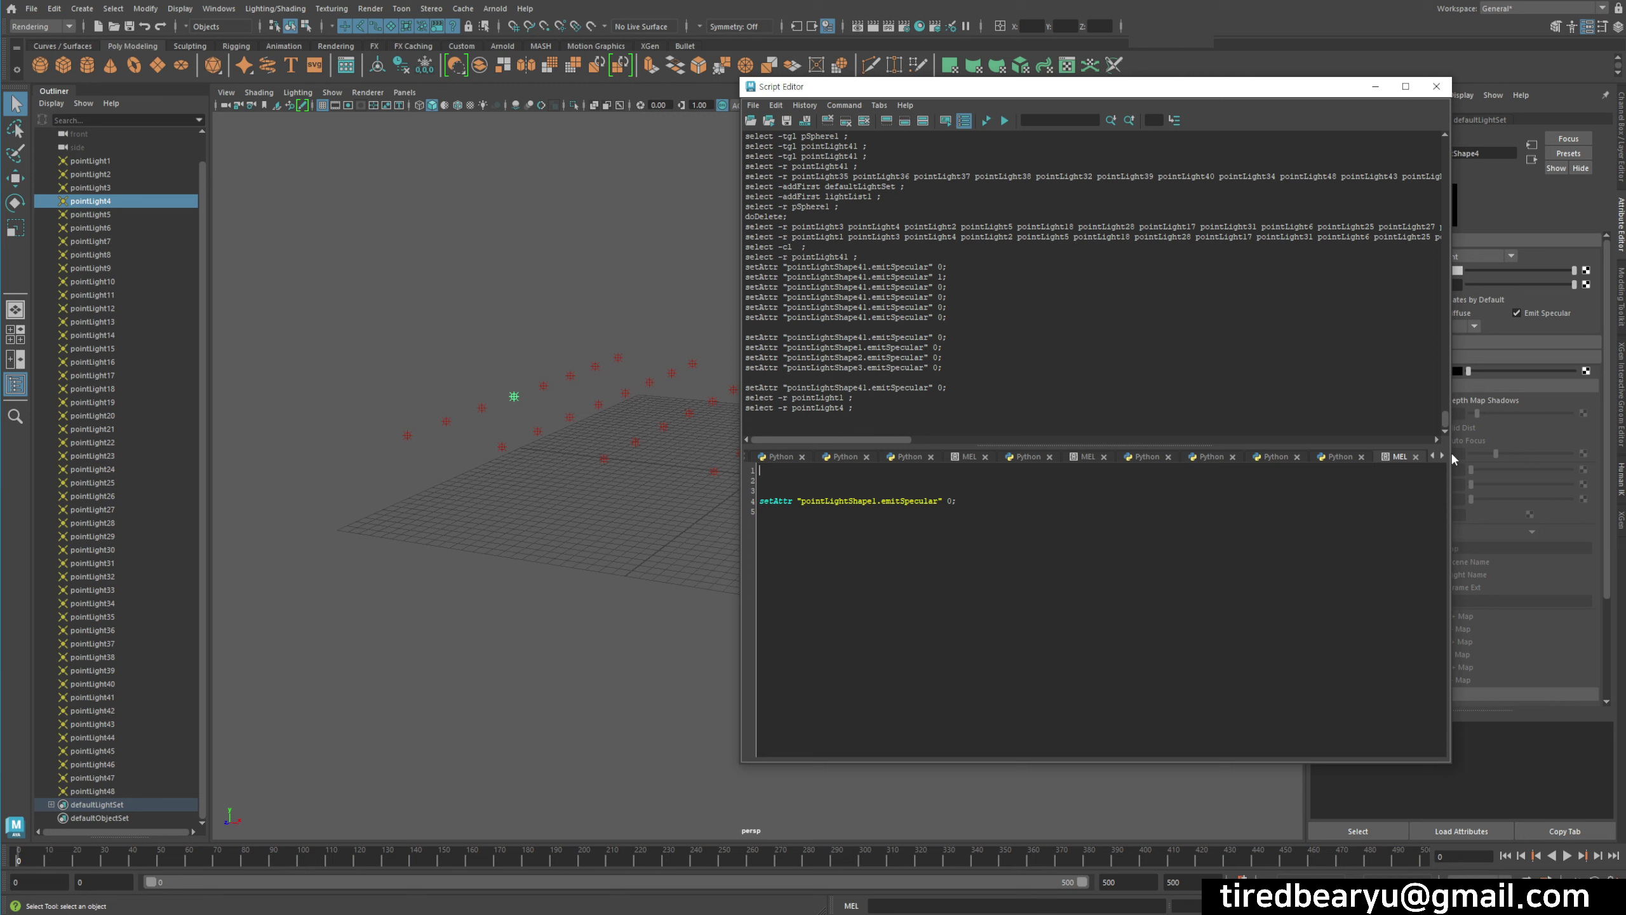
- Widen the Script Editor further and add a new Python script tab
{"action": "left_click_drag", "start_coordinate": [1451, 457], "coordinate": [1589, 458]}
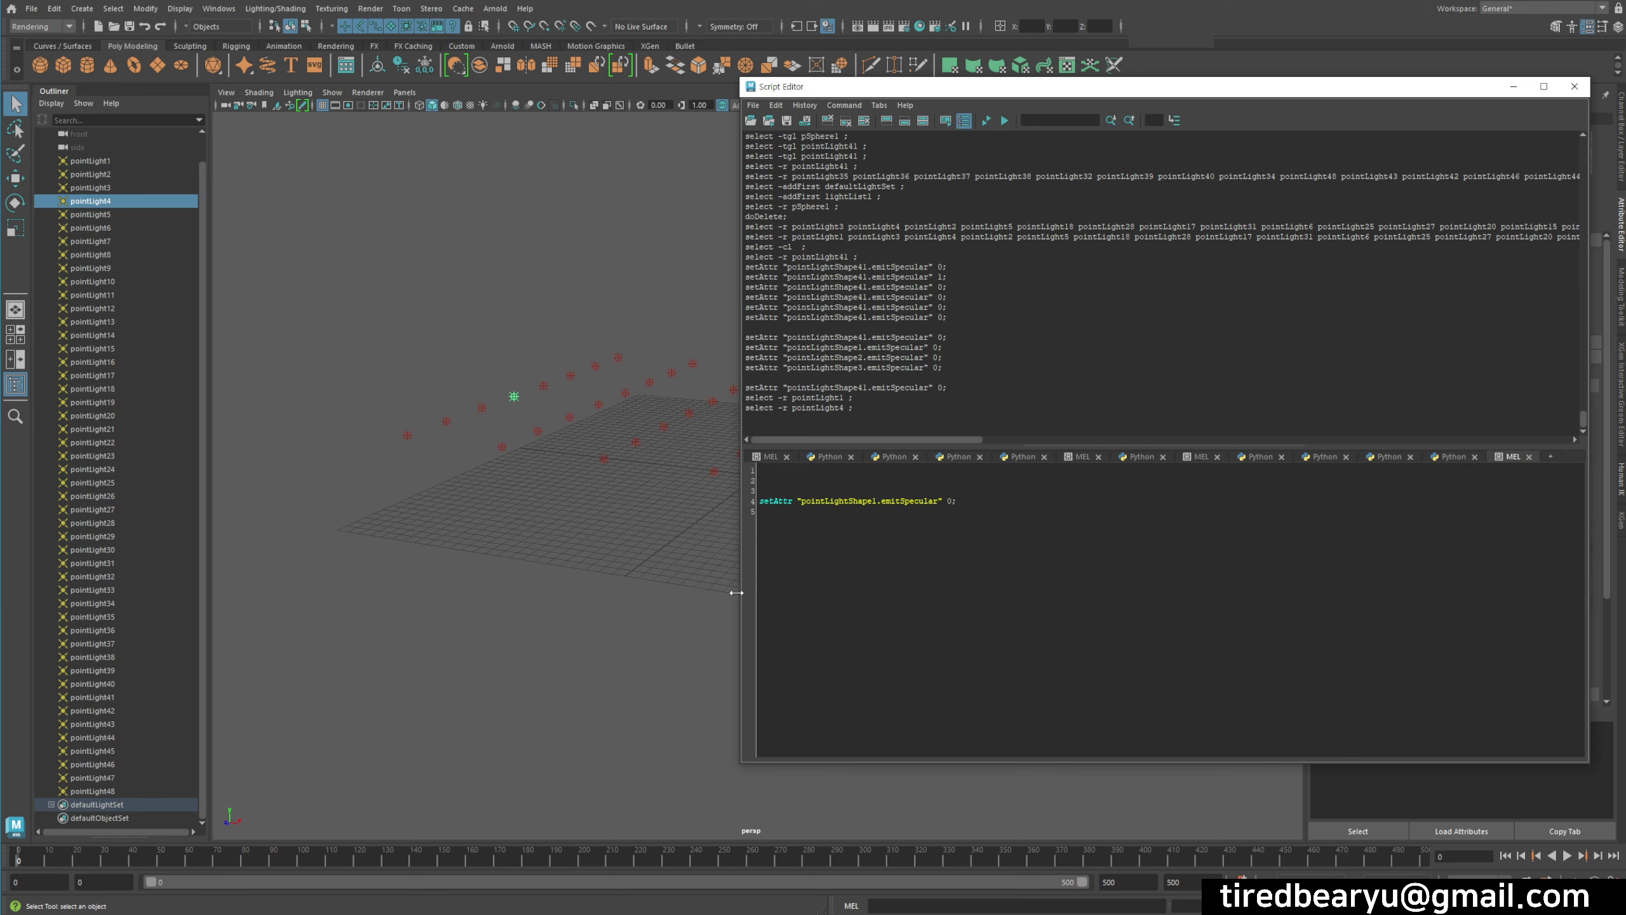
{"action": "left_click_drag", "start_coordinate": [737, 593], "coordinate": [565, 593]}
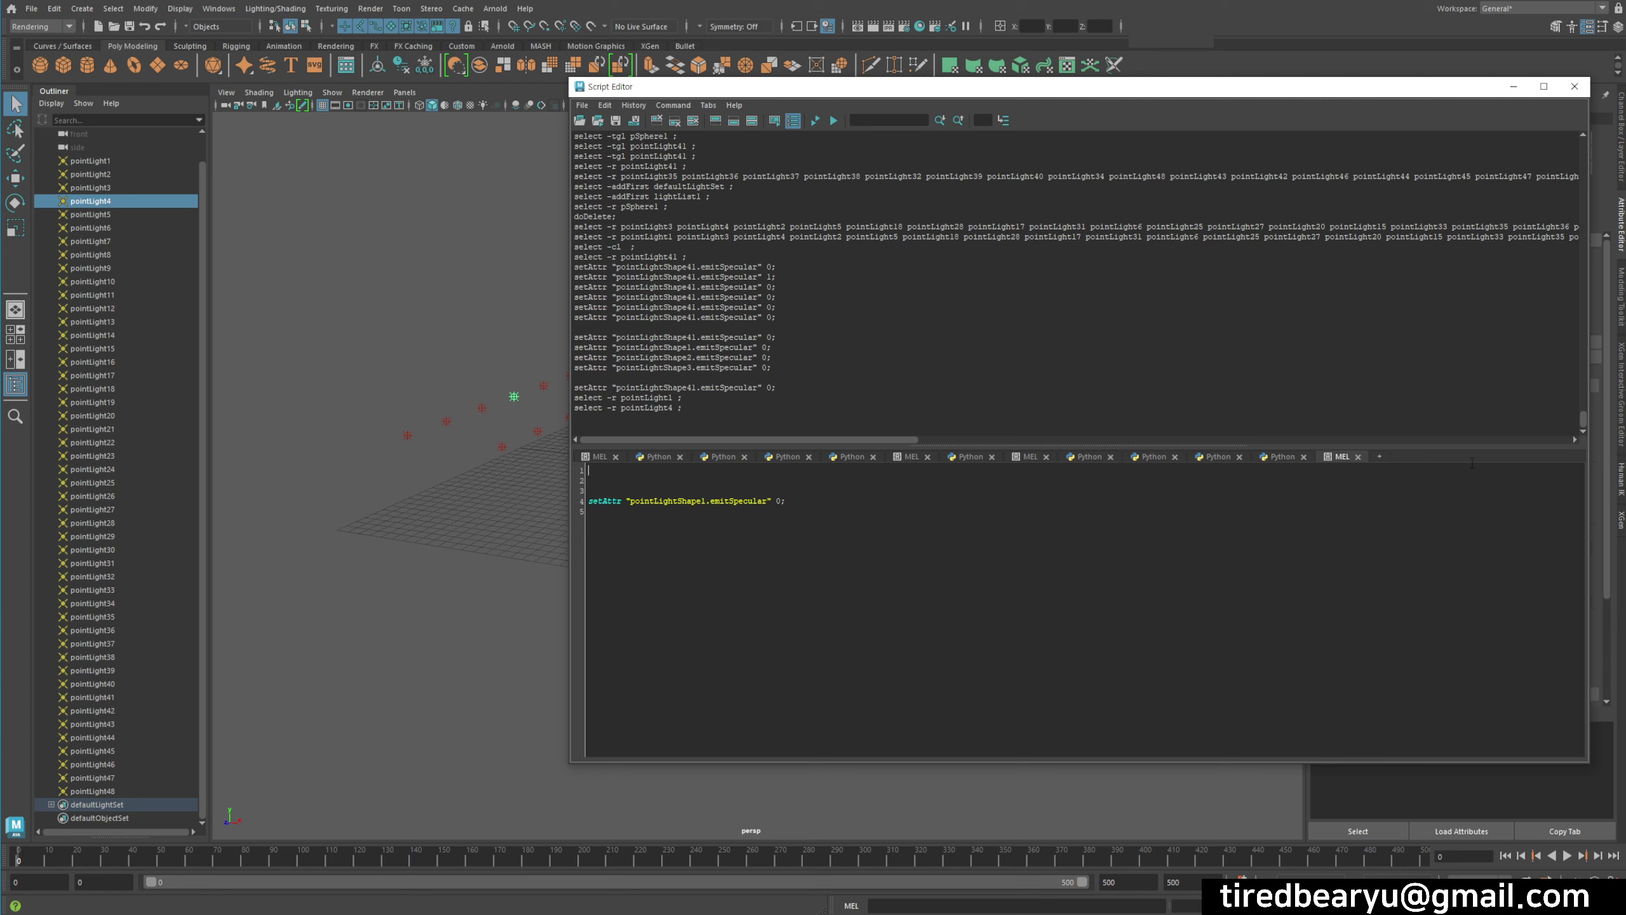
{"action": "left_click", "coordinate": [1380, 458]}
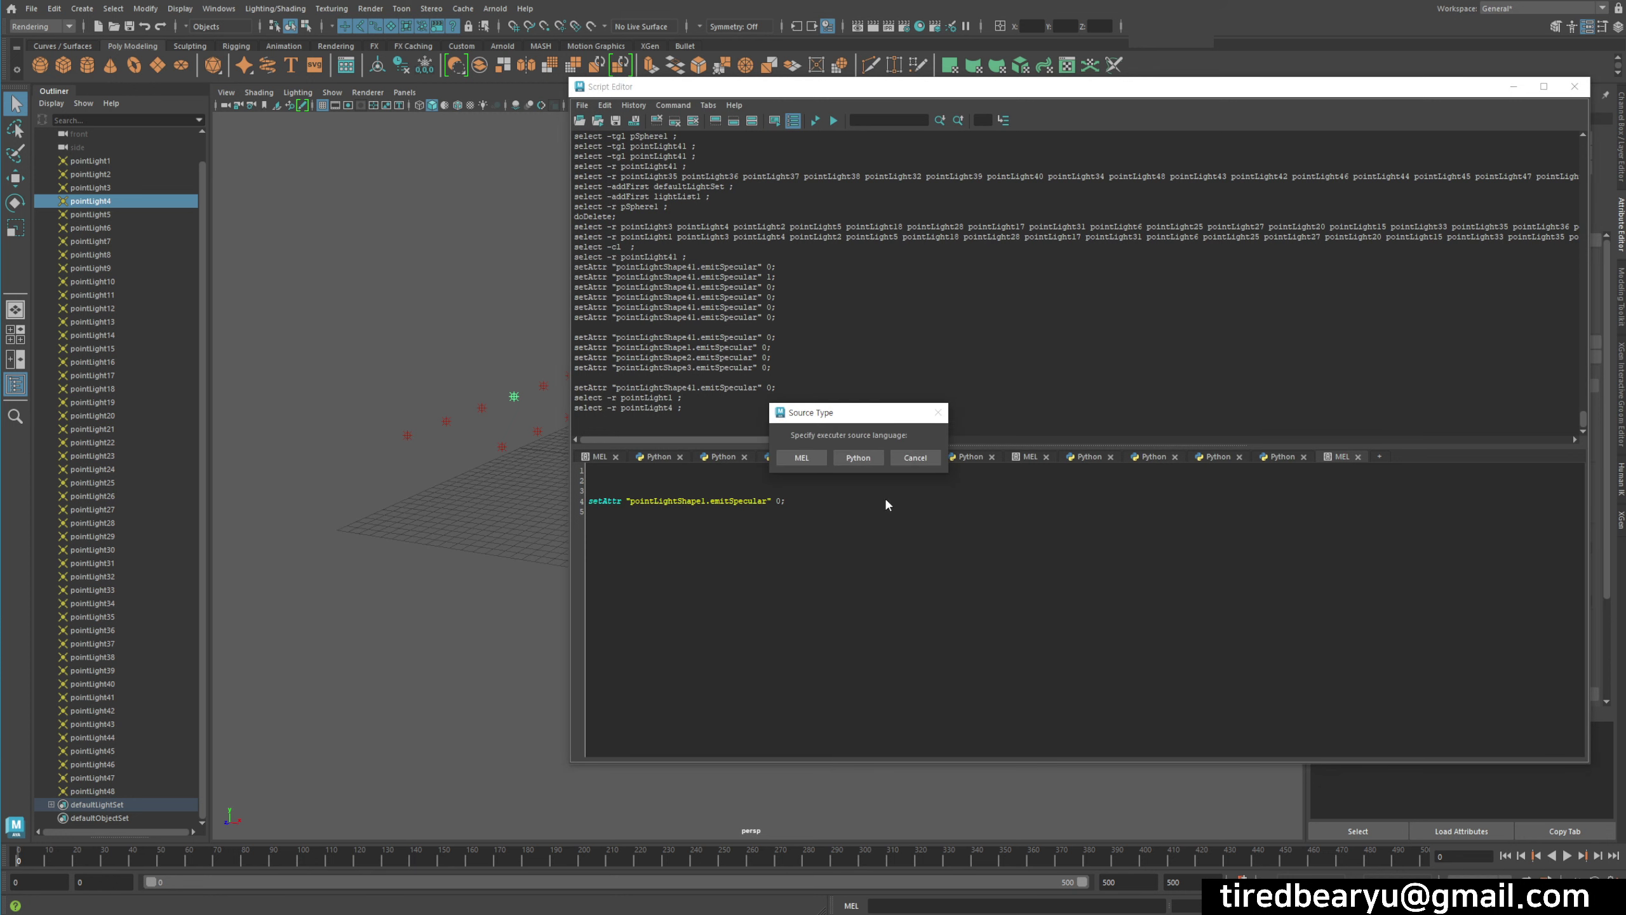
{"action": "left_click", "coordinate": [880, 458]}
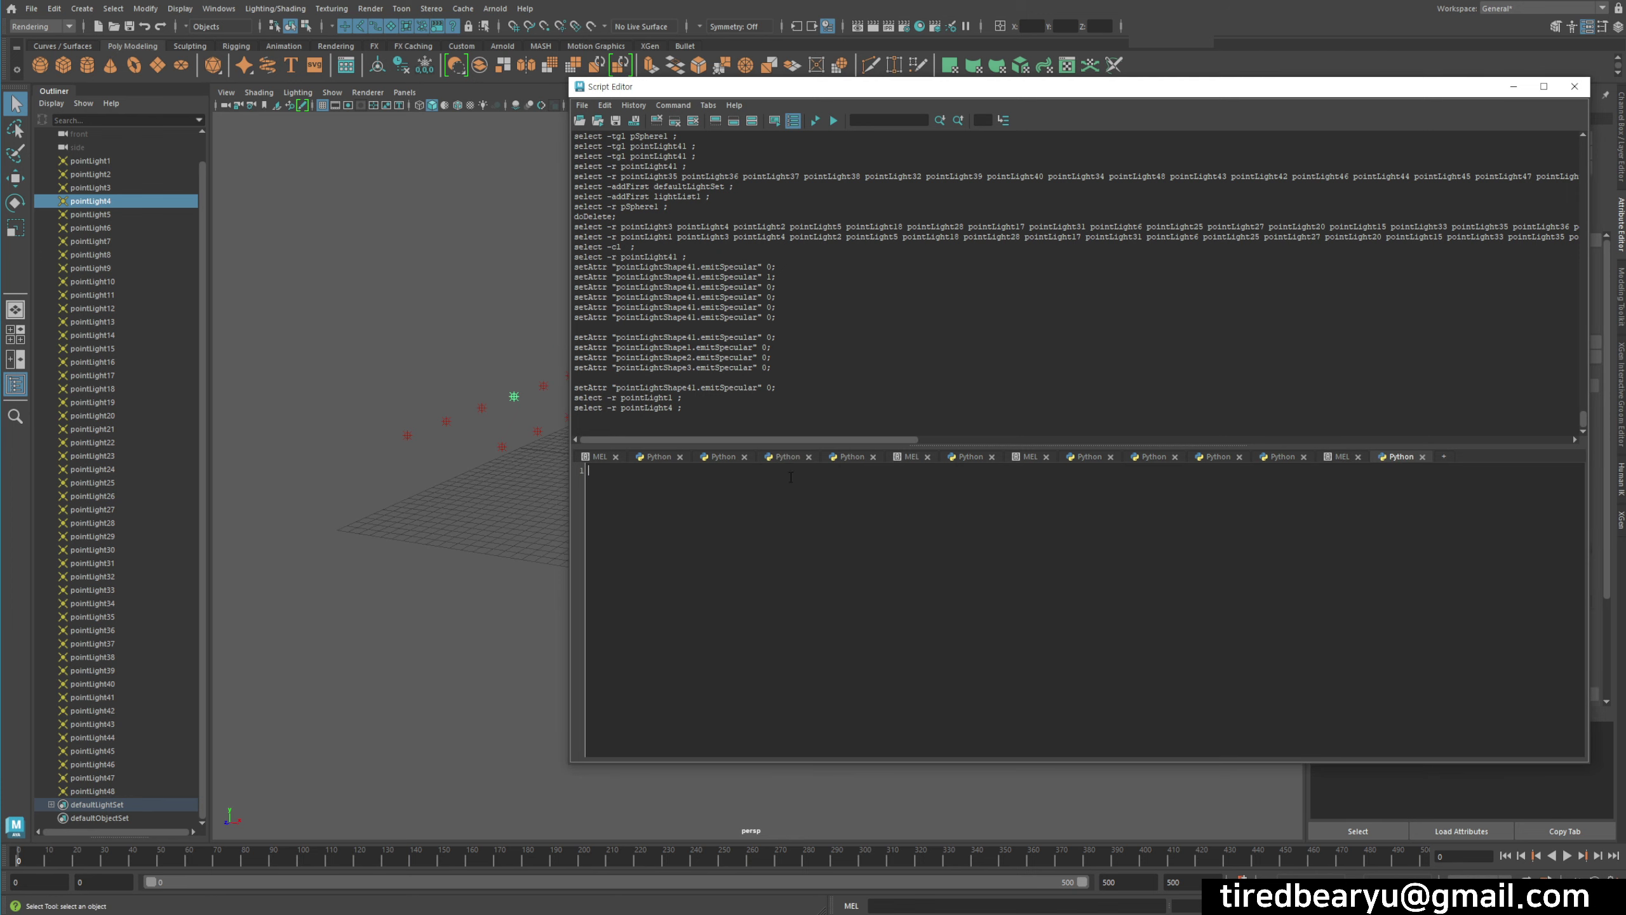
- Copy 'import maya.cmds as cmds' from the earlier Python tab into the new tab
{"action": "left_click_drag", "start_coordinate": [858, 89], "coordinate": [1140, 112]}
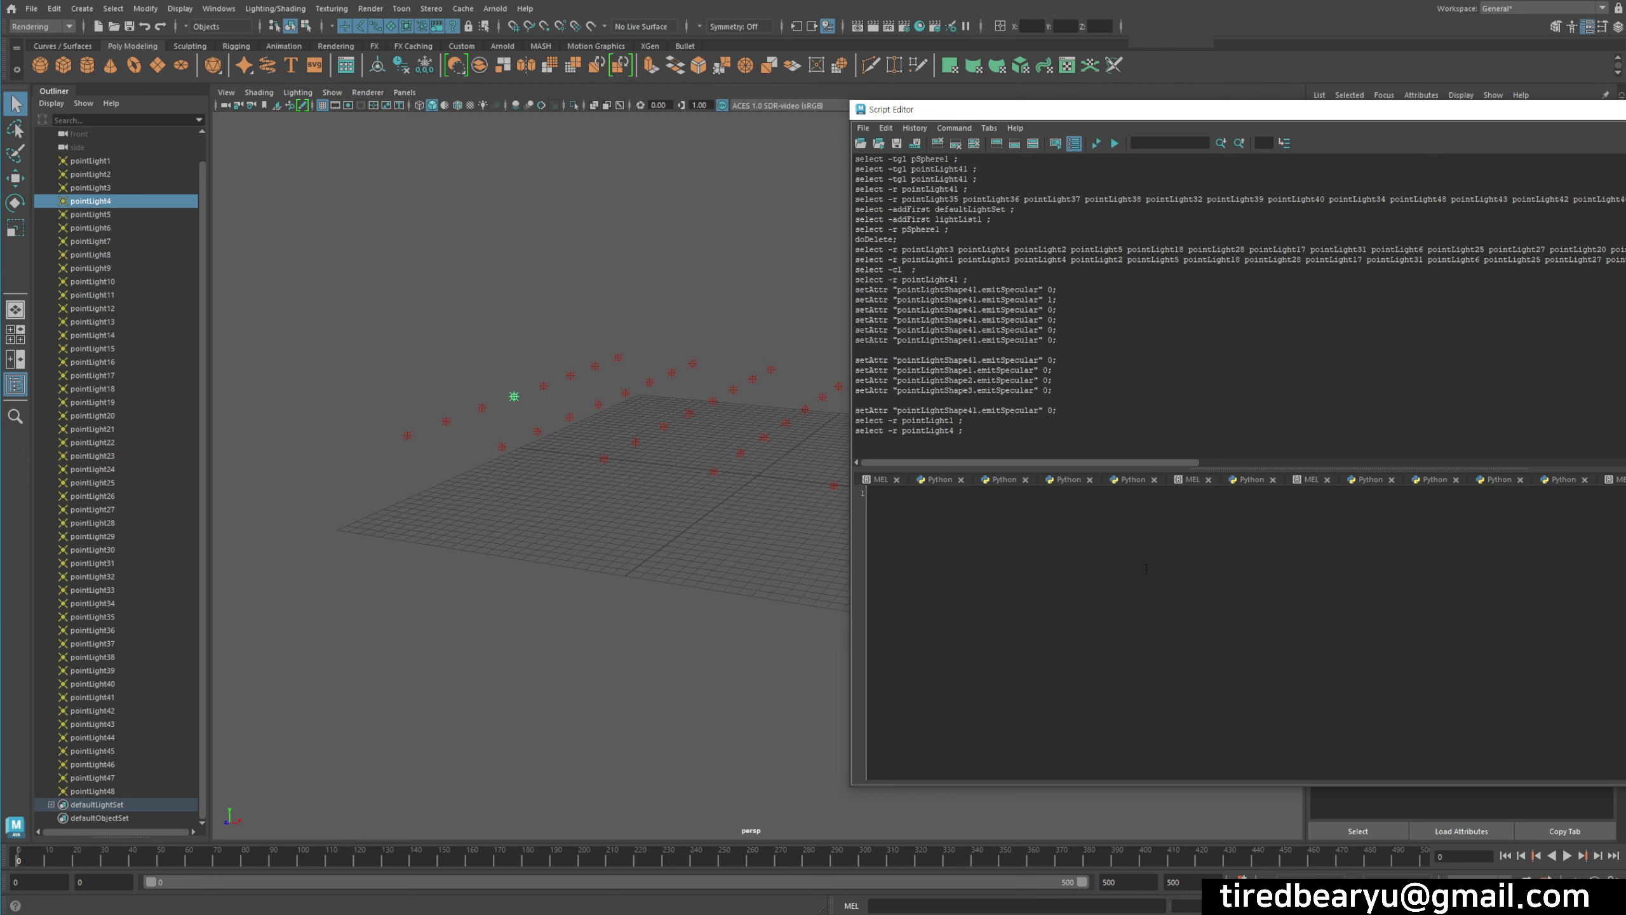
{"action": "left_click", "coordinate": [1563, 479]}
{"action": "left_click_drag", "start_coordinate": [986, 493], "coordinate": [800, 490]}
{"action": "key", "text": "ctrl+c"}
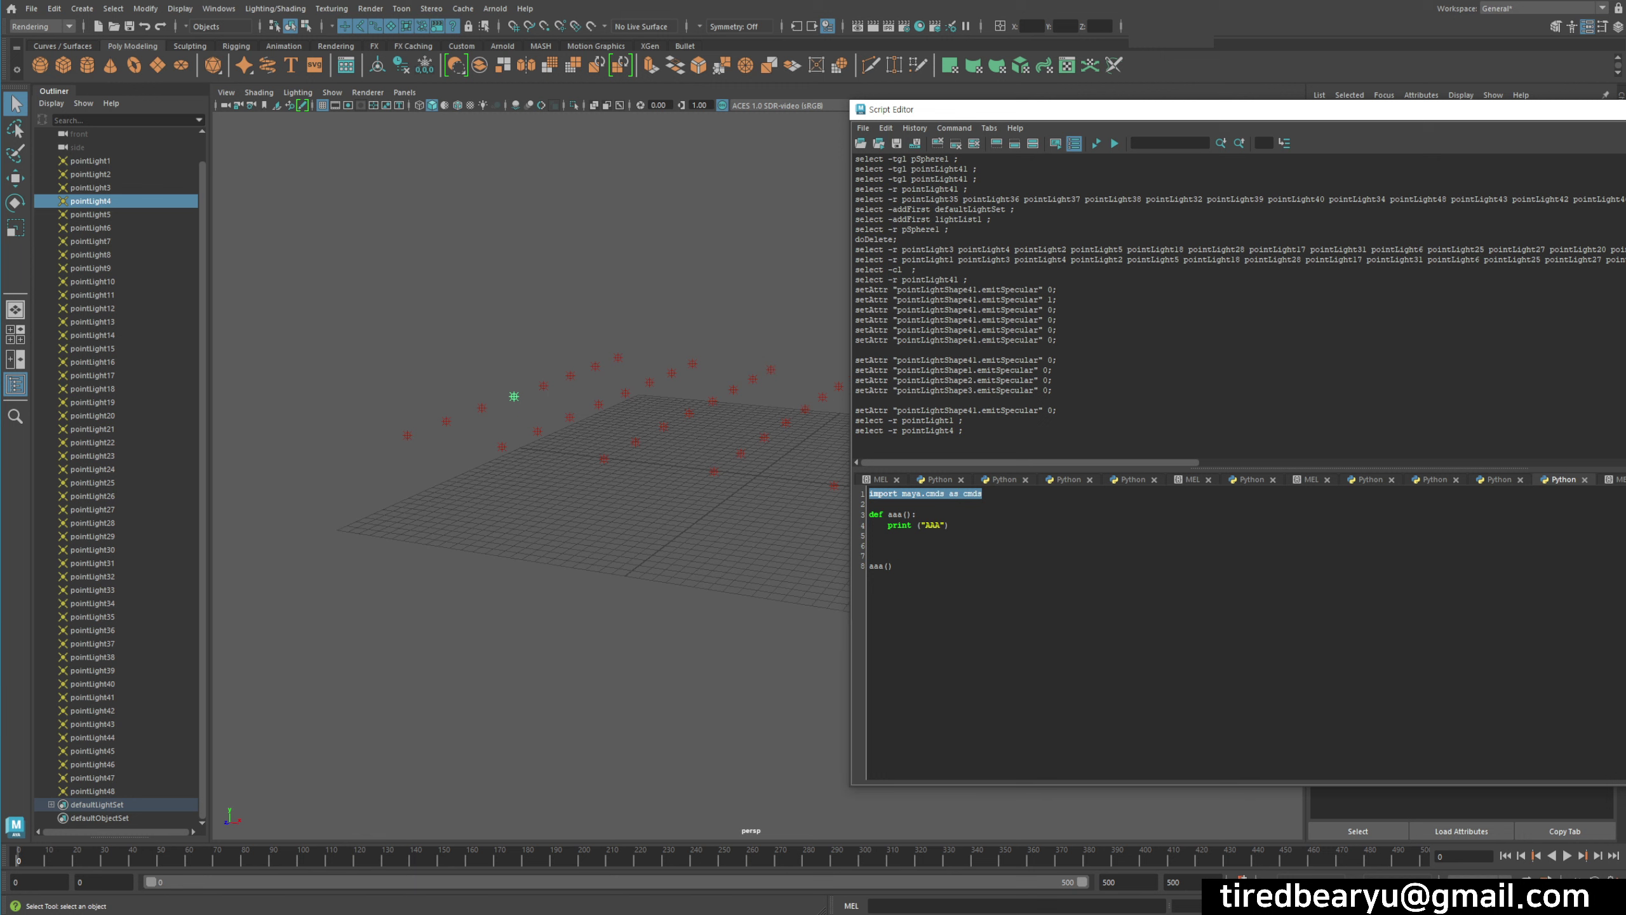
{"action": "key", "text": "ctrl+t"}
{"action": "key", "text": "ctrl+v"}
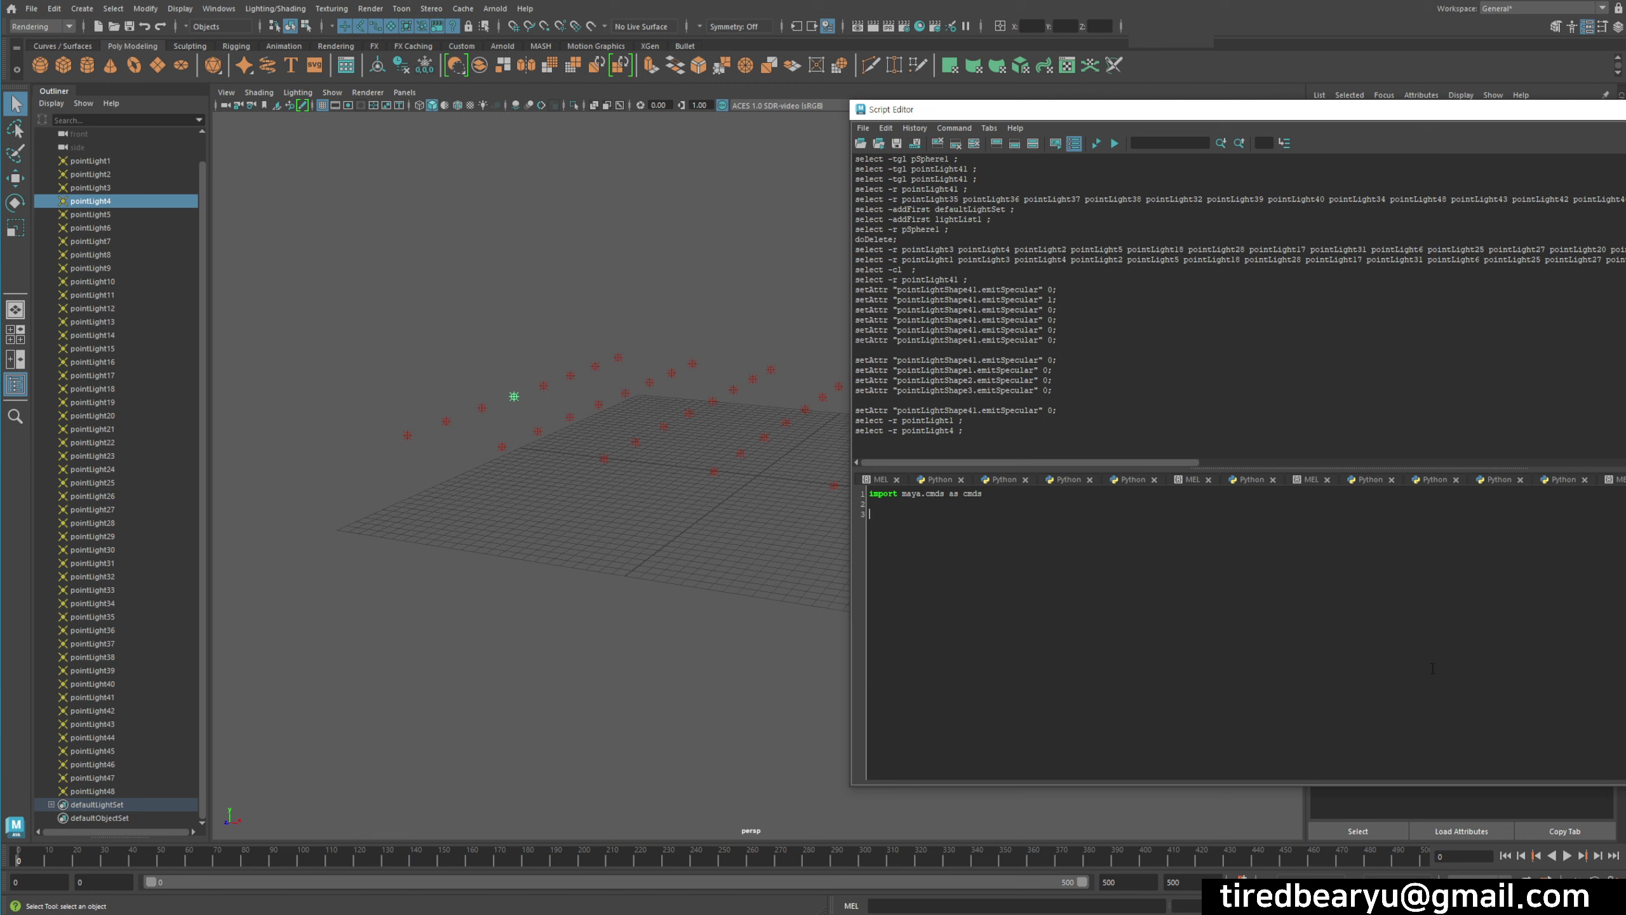
- Start a cmds.ls line and marquee-select all 48 point lights in the viewport
{"action": "left_click_drag", "start_coordinate": [581, 473], "coordinate": [640, 498], "text": "alt"}
{"action": "left_click", "coordinate": [1068, 544]}
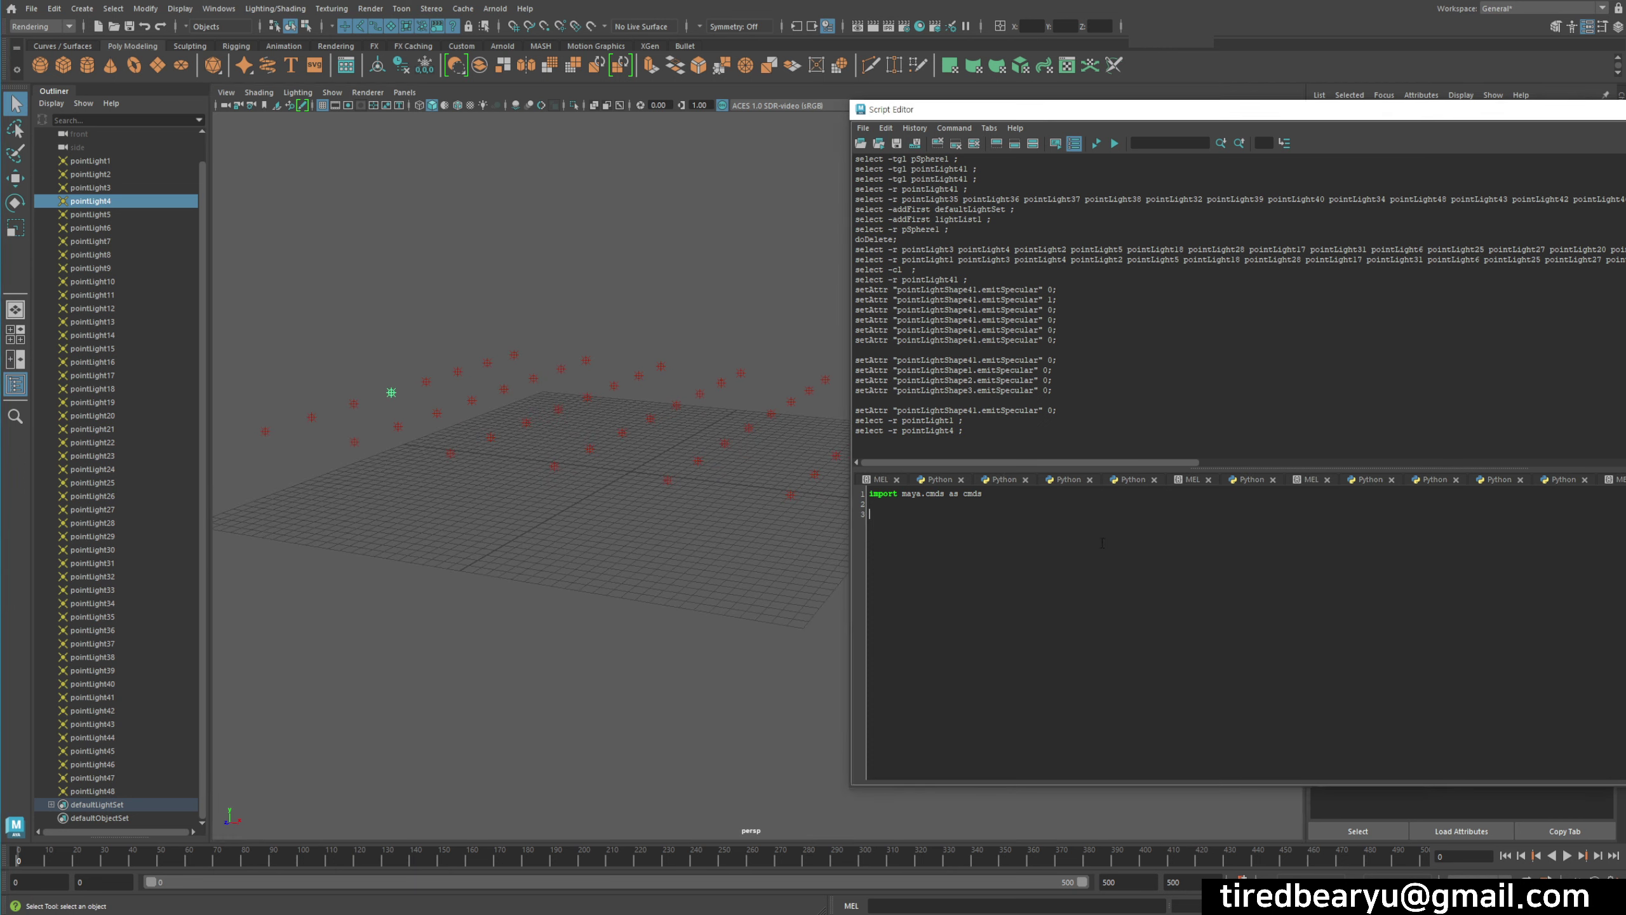
{"action": "type", "text": "cmds."}
{"action": "type", "text": "ls ("}
{"action": "mouse_move", "coordinate": [1034, 109]}
{"action": "left_mouse_down"}
{"action": "mouse_move", "coordinate": [1050, 123]}
{"action": "mouse_move", "coordinate": [1159, 103]}
{"action": "left_mouse_up"}
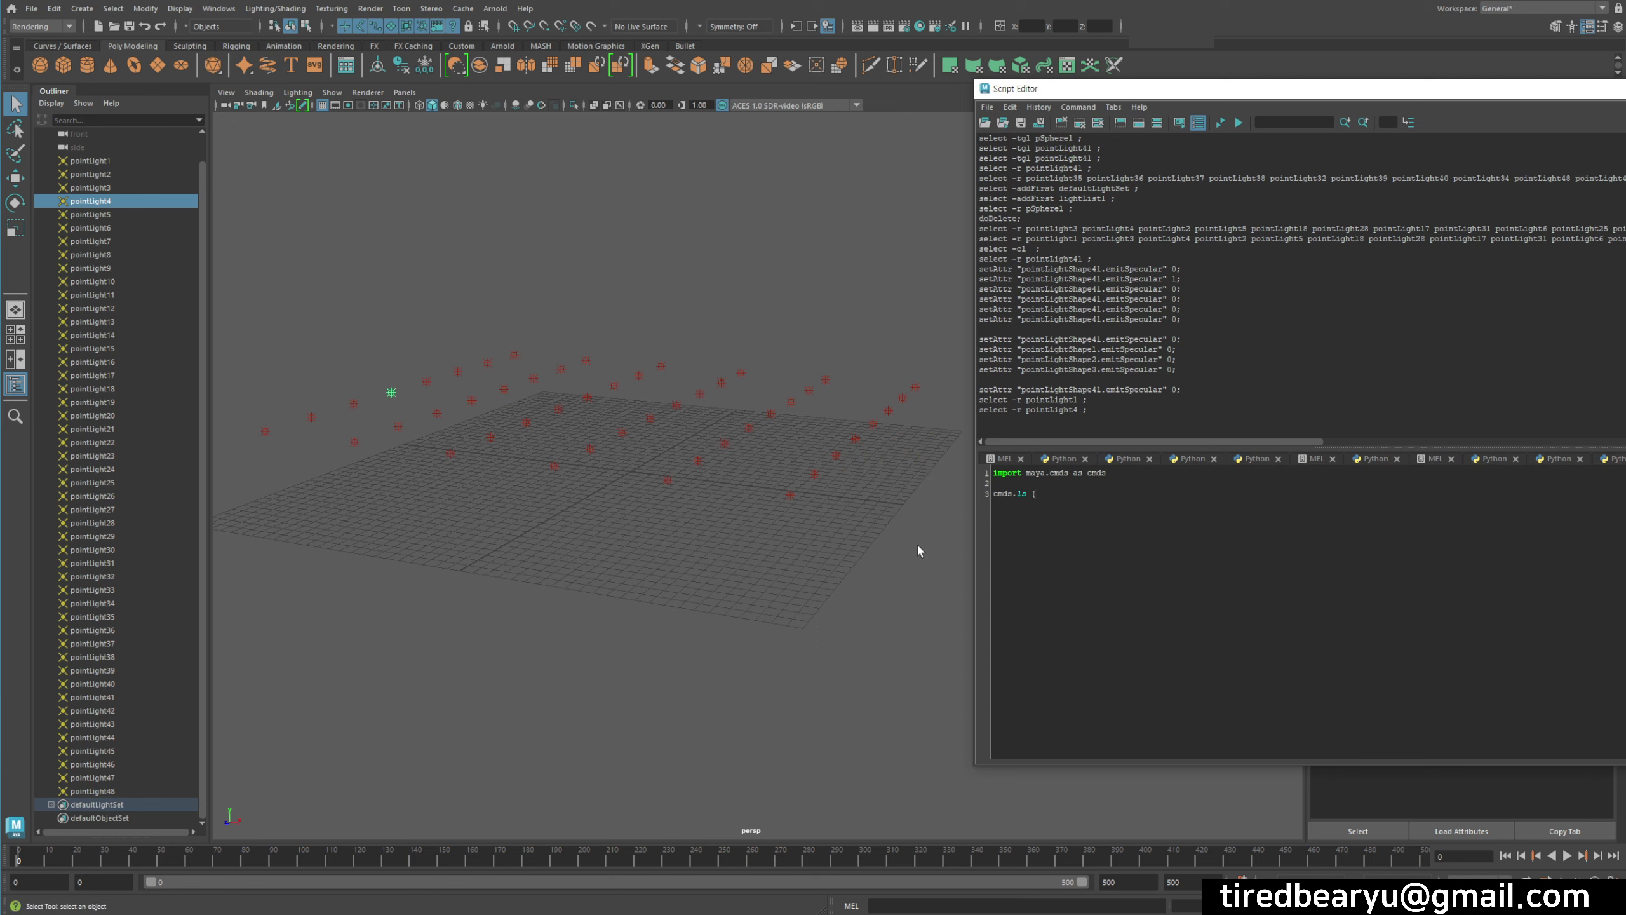
{"action": "left_click_drag", "start_coordinate": [952, 538], "coordinate": [98, 207]}
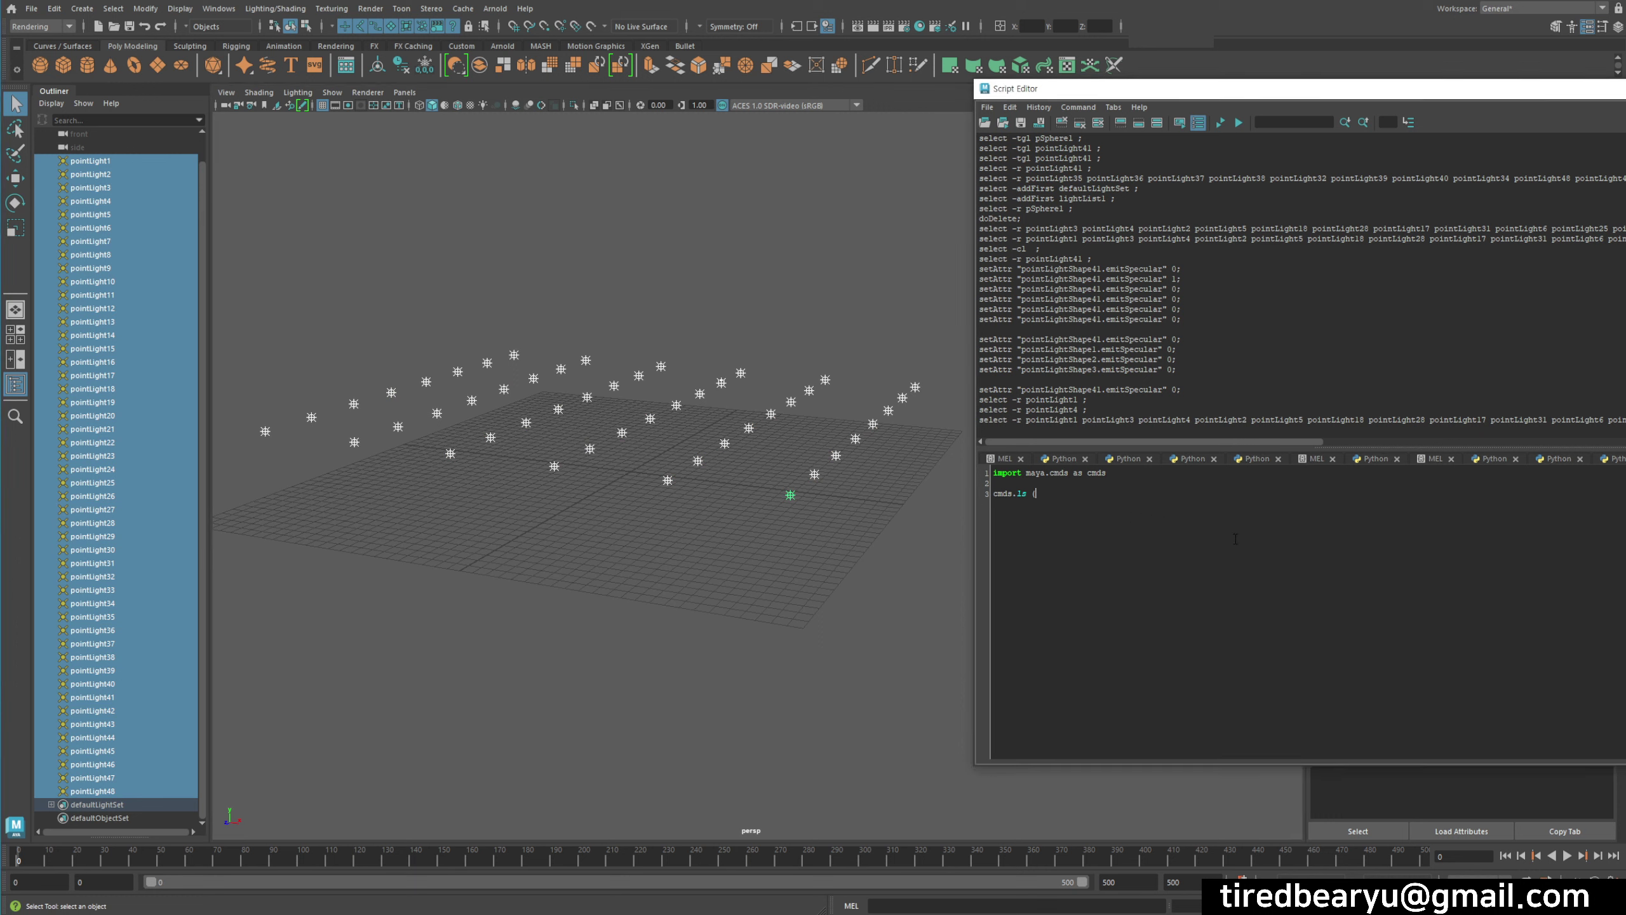
- Complete cmds.ls(sl=1) and run it to list the selected lights
{"action": "type", "text": "sl =1"}
{"action": "key", "text": "ctrl+a"}
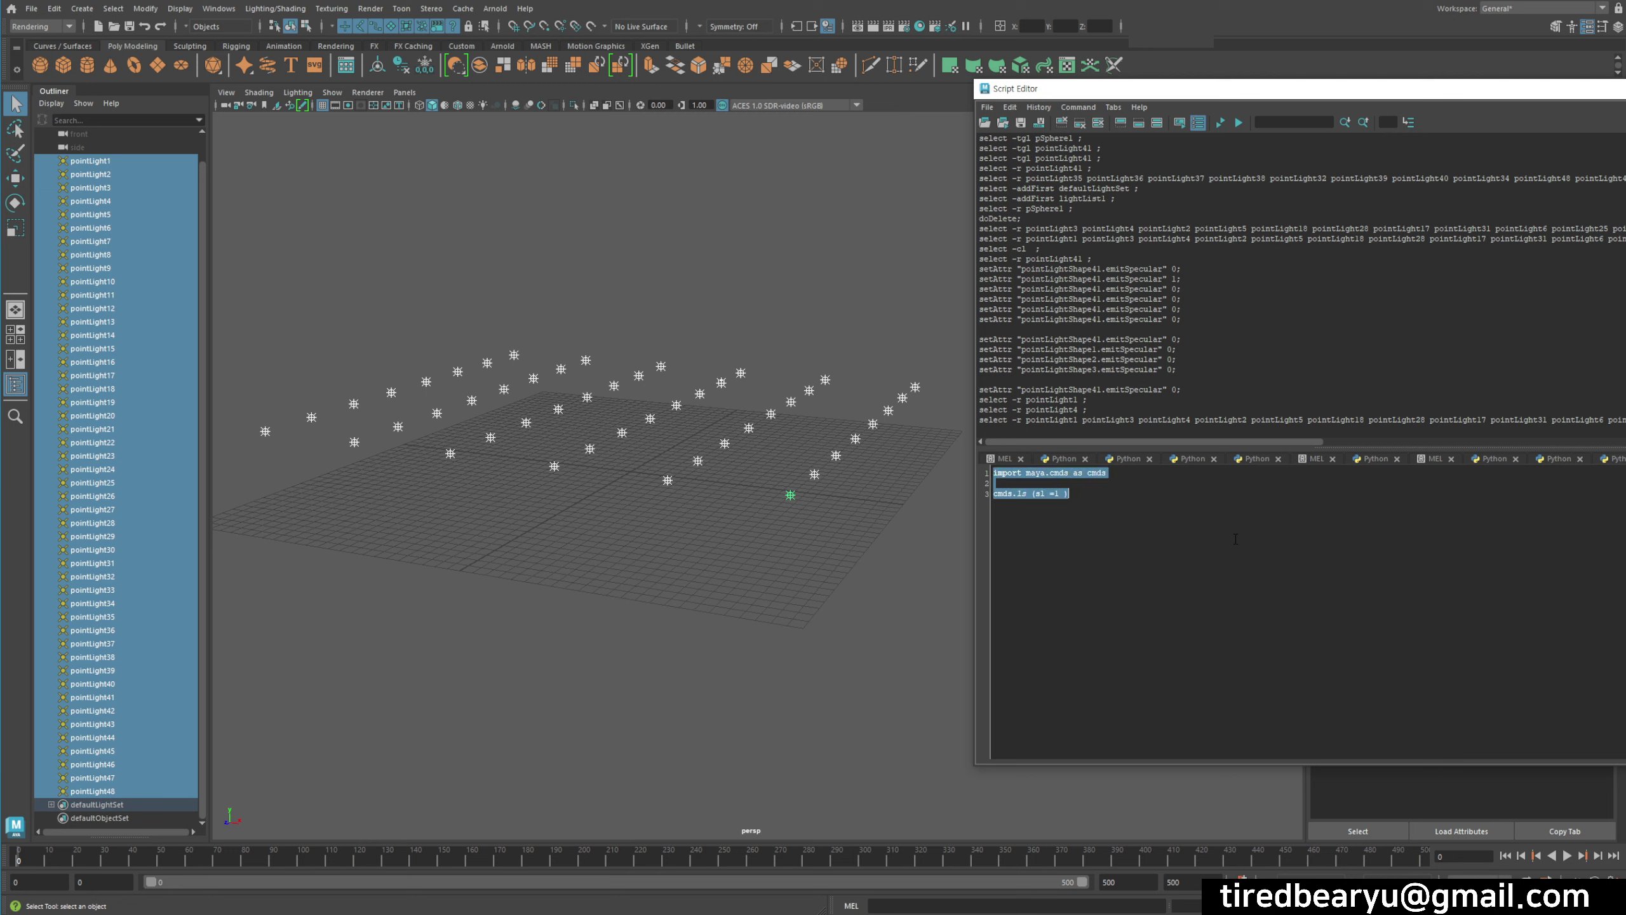
{"action": "key", "text": "ctrl+Return"}
{"action": "left_click", "coordinate": [1236, 539]}
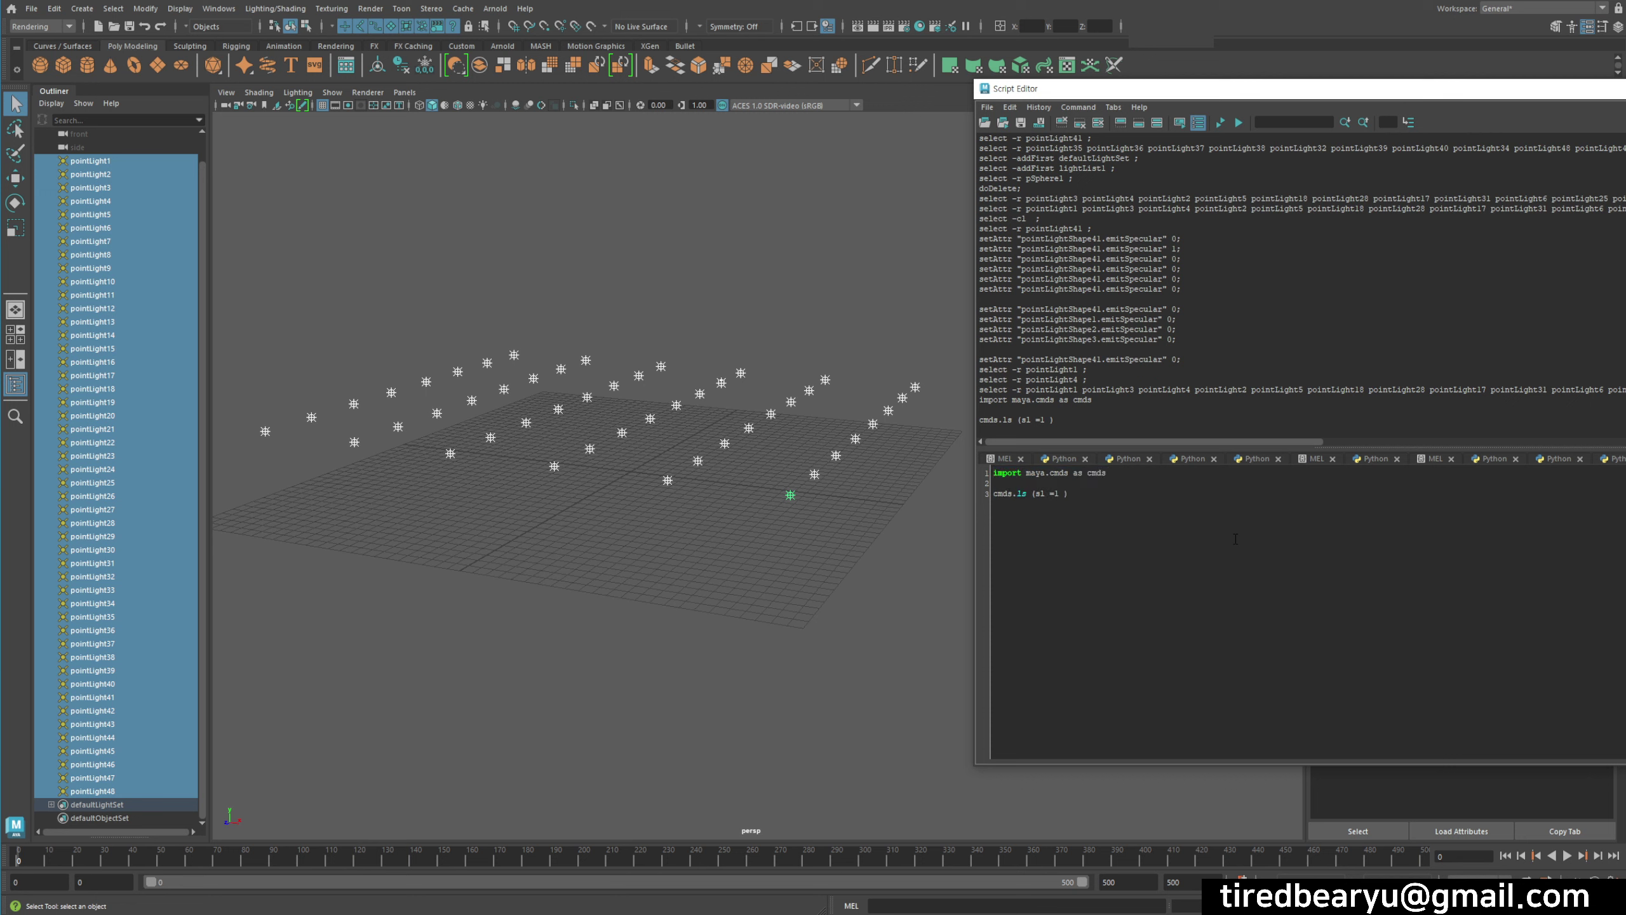
{"action": "key", "text": "shift+Home"}
{"action": "key", "text": "ctrl+Return"}
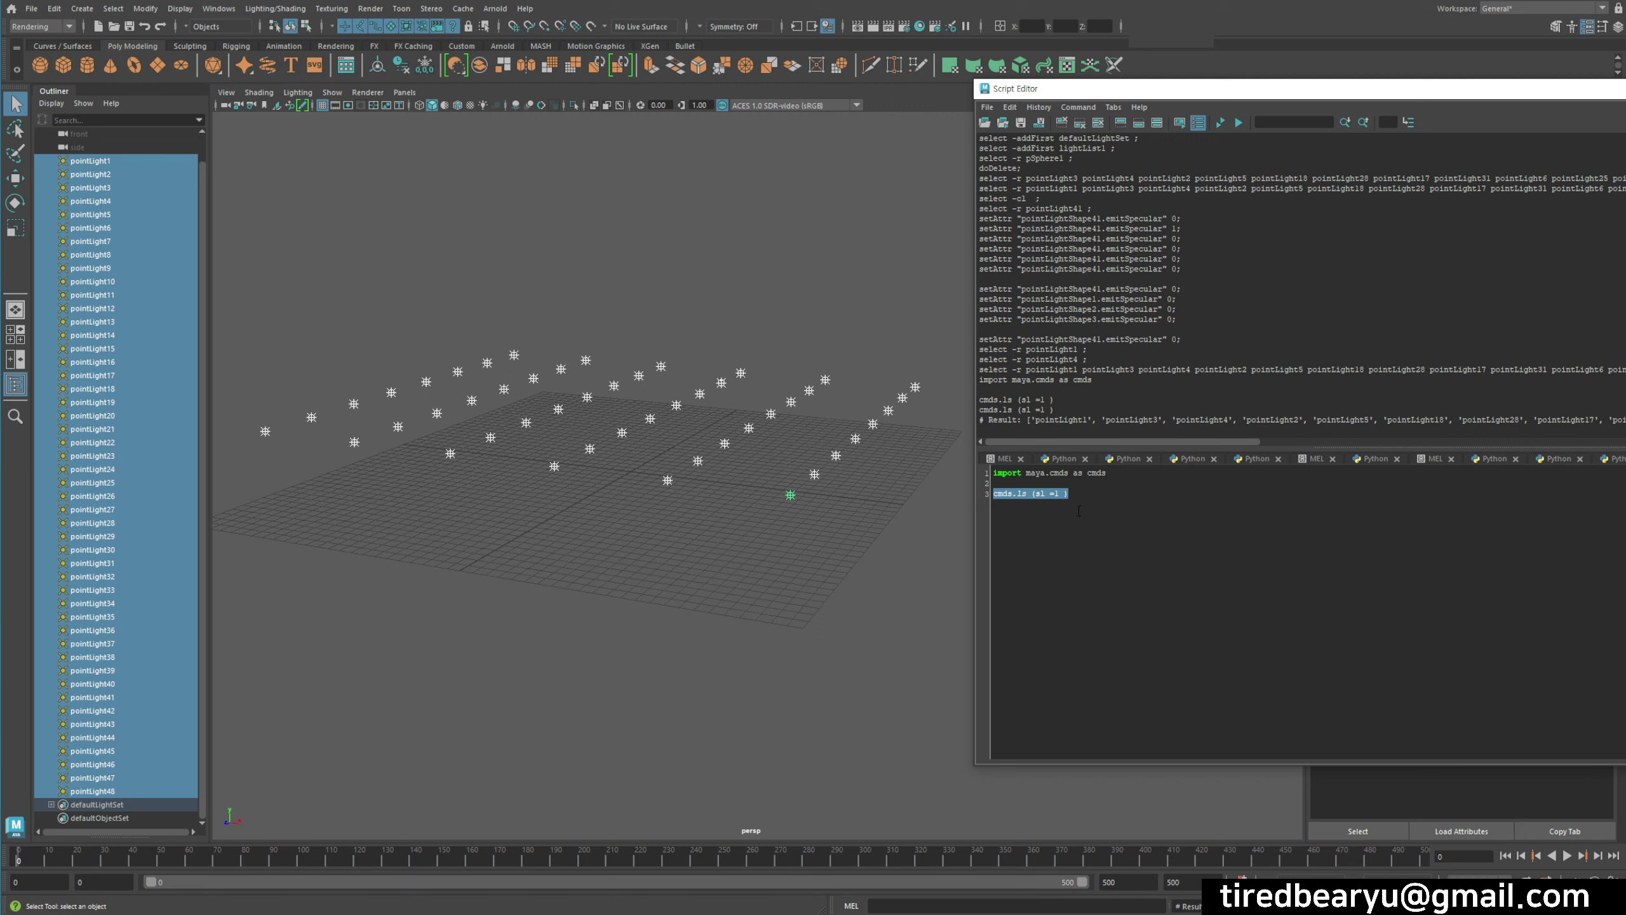
- Assign the selection to select_obj and run a for-loop printing each name
{"action": "left_click", "coordinate": [995, 498]}
{"action": "type", "text": "select_"}
{"action": "type", "text": "obj ="}
{"action": "key", "text": "Return"}
{"action": "key", "text": "Return"}
{"action": "type", "text": "for x in se"}
{"action": "type", "text": "lect_"}
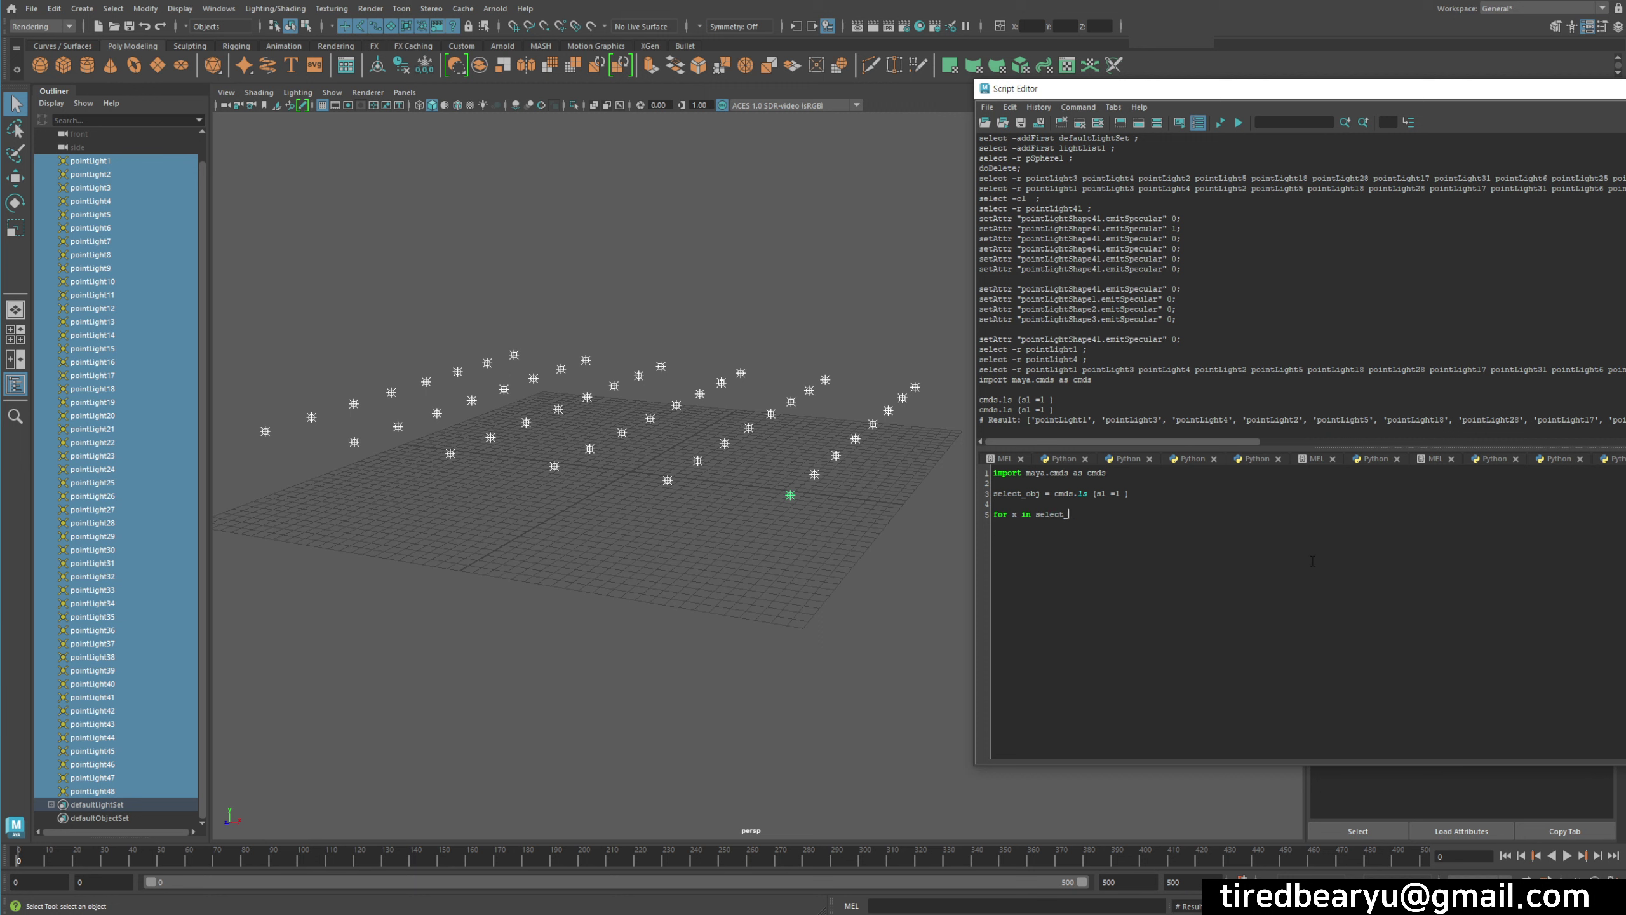
{"action": "type", "text": "obj"}
{"action": "type", "text": "print (x"}
{"action": "key", "text": "ctrl+a"}
{"action": "key", "text": "ctrl+Return"}
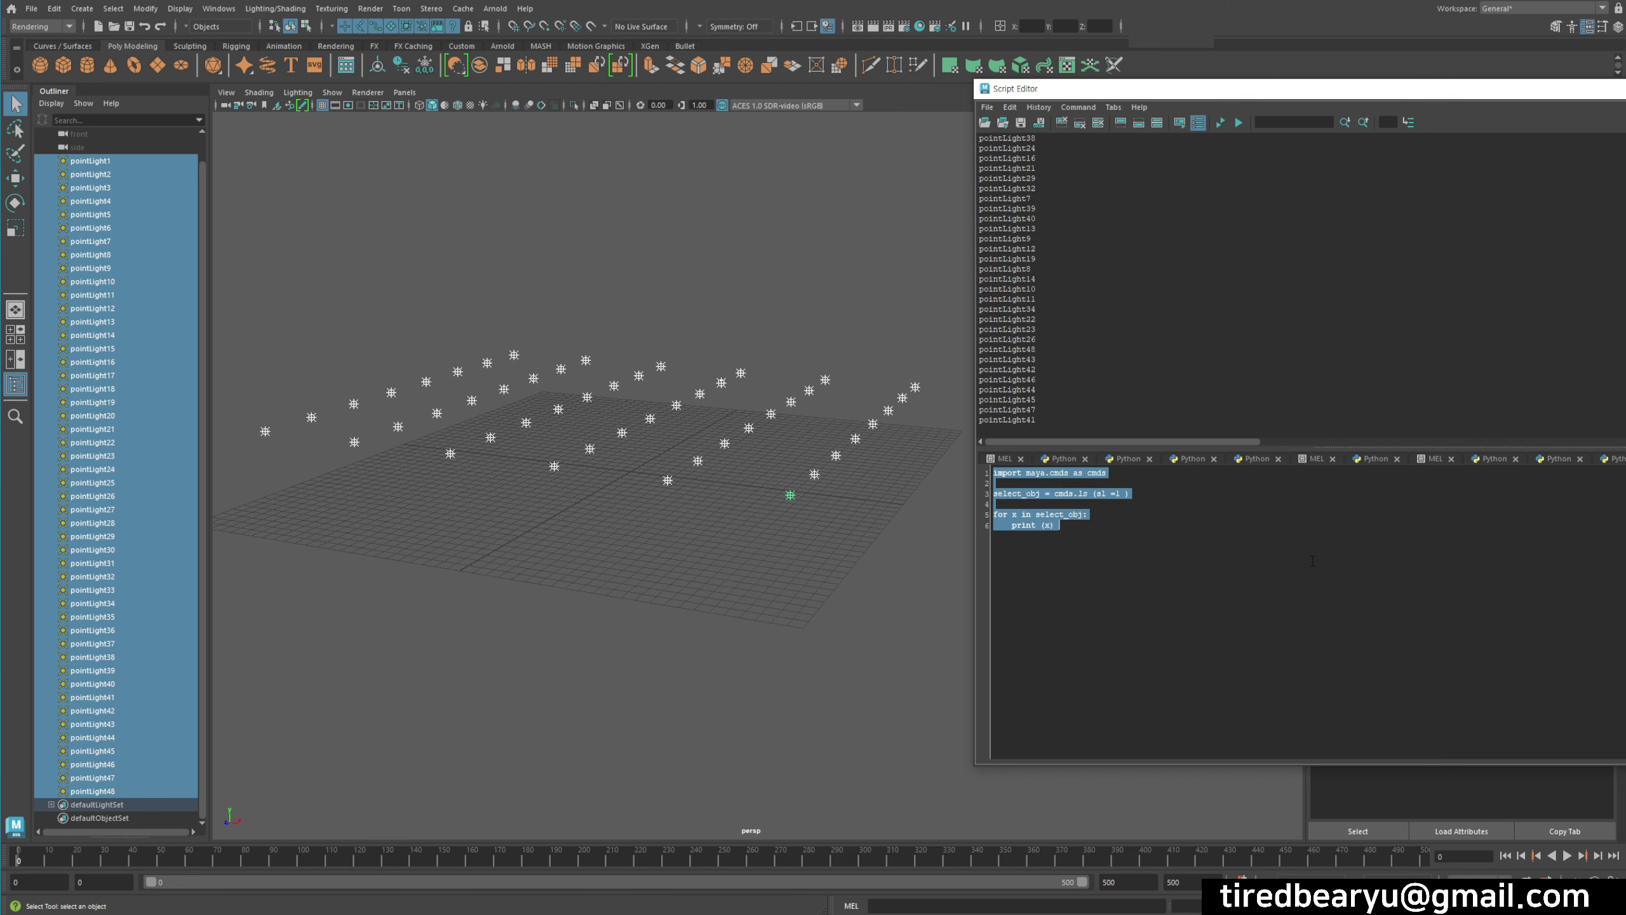
- Review the printed point light names and select the print(x) statement
{"action": "scroll", "coordinate": [1131, 392], "scroll_direction": "up", "scroll_amount": 3}
{"action": "scroll", "coordinate": [1094, 382], "scroll_direction": "up", "scroll_amount": 10}
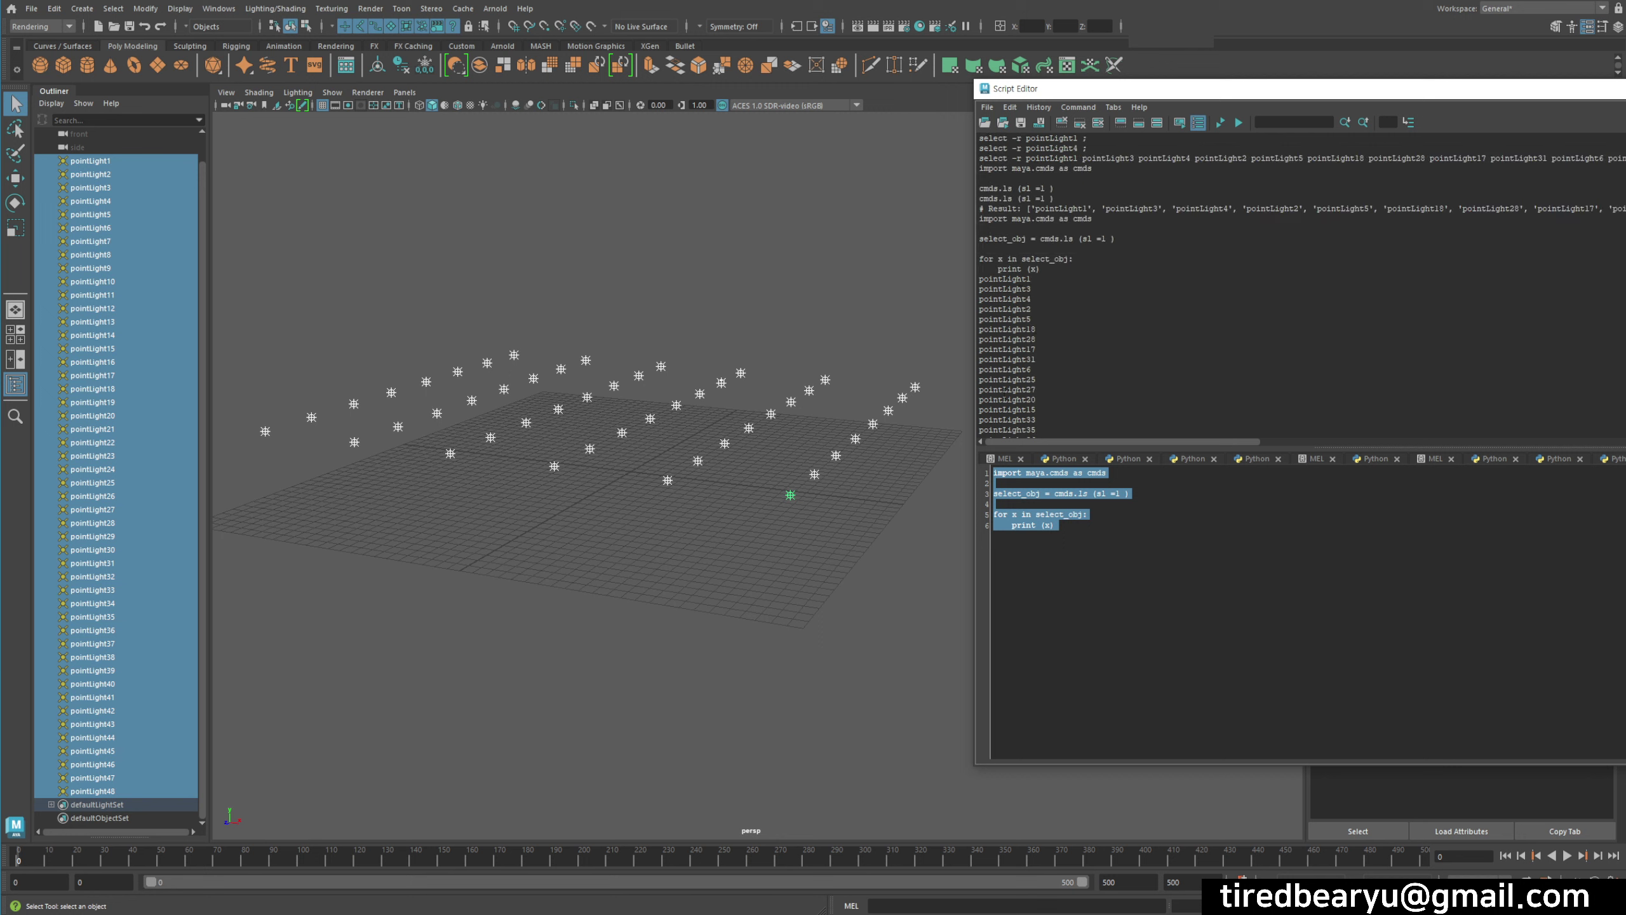
{"action": "scroll", "coordinate": [1127, 289], "scroll_direction": "down", "scroll_amount": 6}
{"action": "left_click", "coordinate": [1088, 538]}
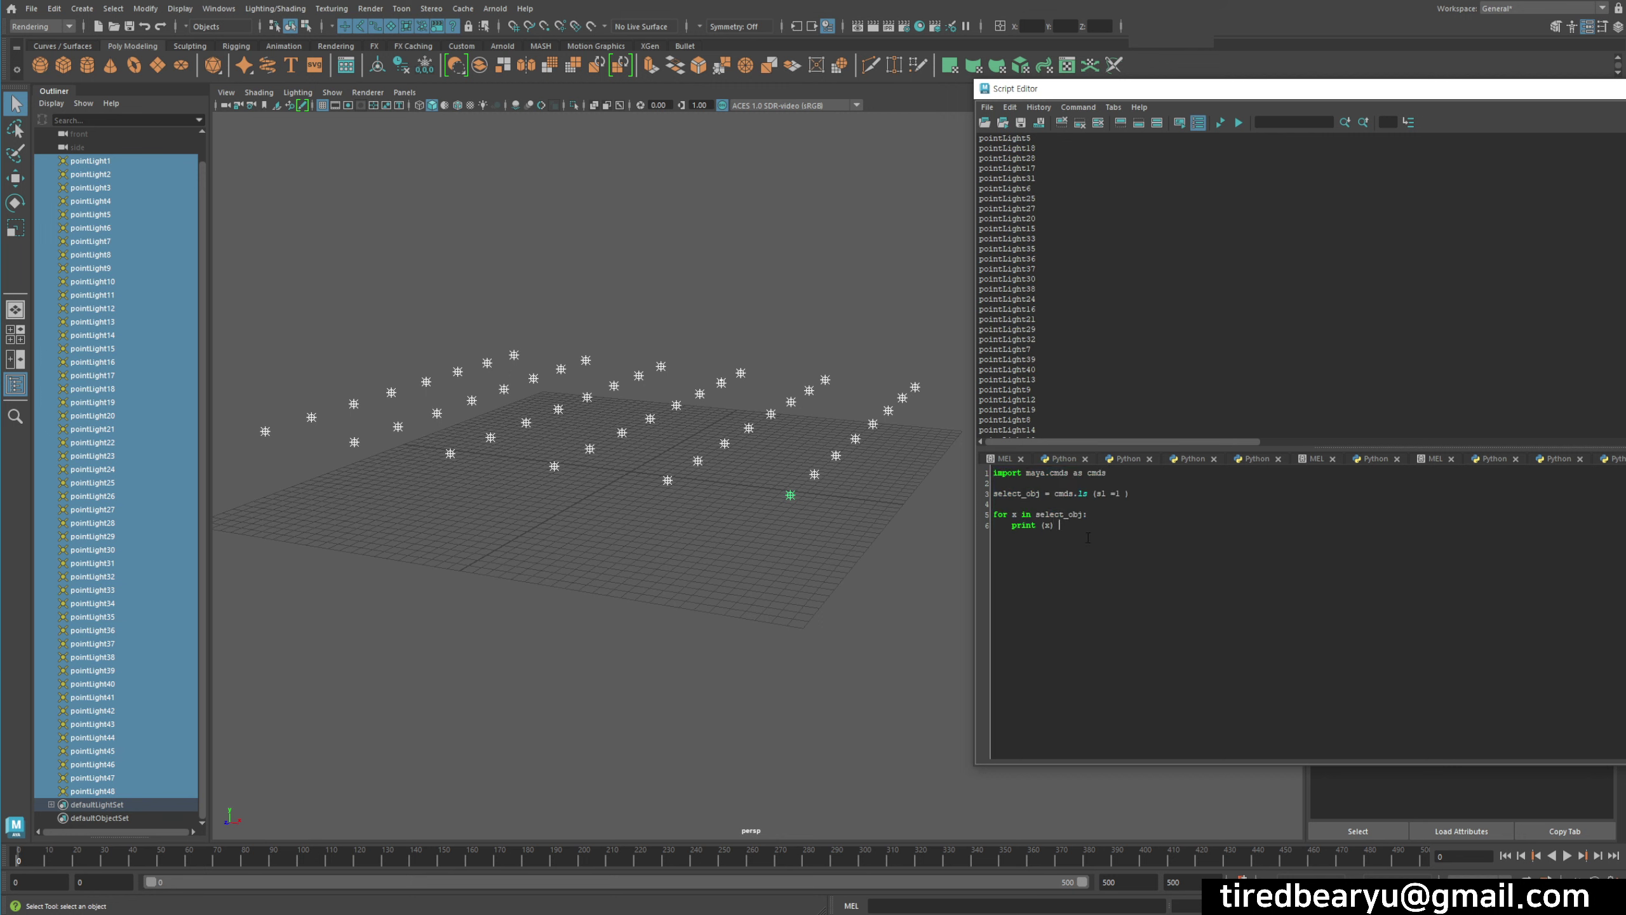
{"action": "left_click_drag", "start_coordinate": [1055, 526], "coordinate": [1012, 525]}
{"action": "left_click", "coordinate": [1056, 525]}
- Replace print(x) with cmds.setAttr, checking the spelling against the MEL tab
{"action": "left_click_drag", "start_coordinate": [1089, 88], "coordinate": [774, 77]}
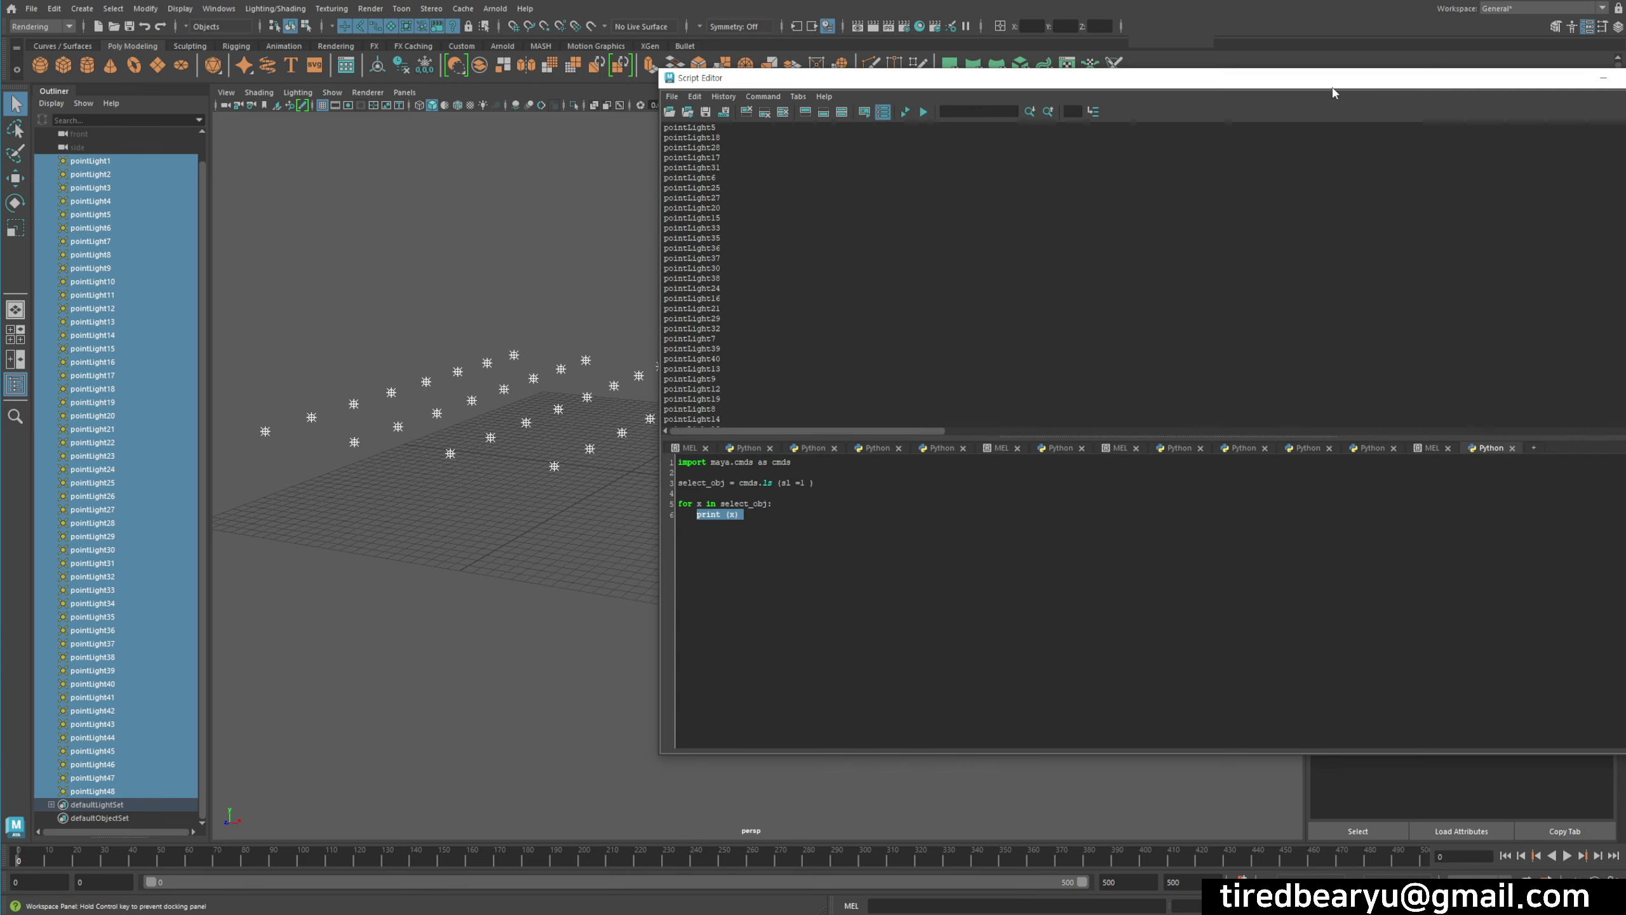
{"action": "left_click", "coordinate": [1433, 448]}
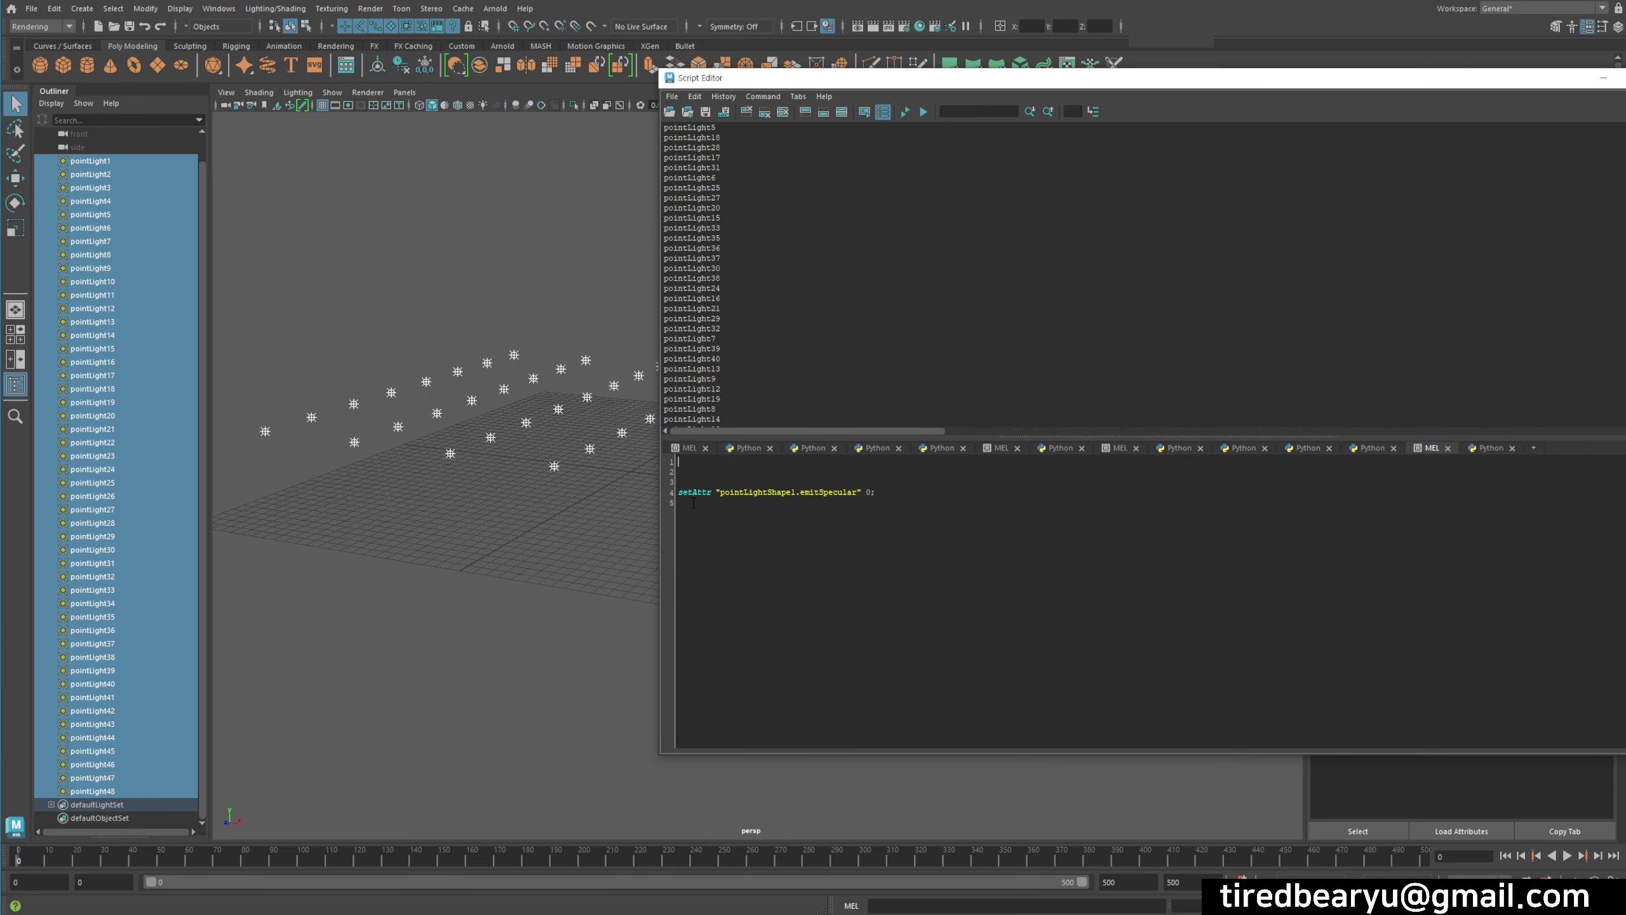
{"action": "left_click", "coordinate": [1491, 448]}
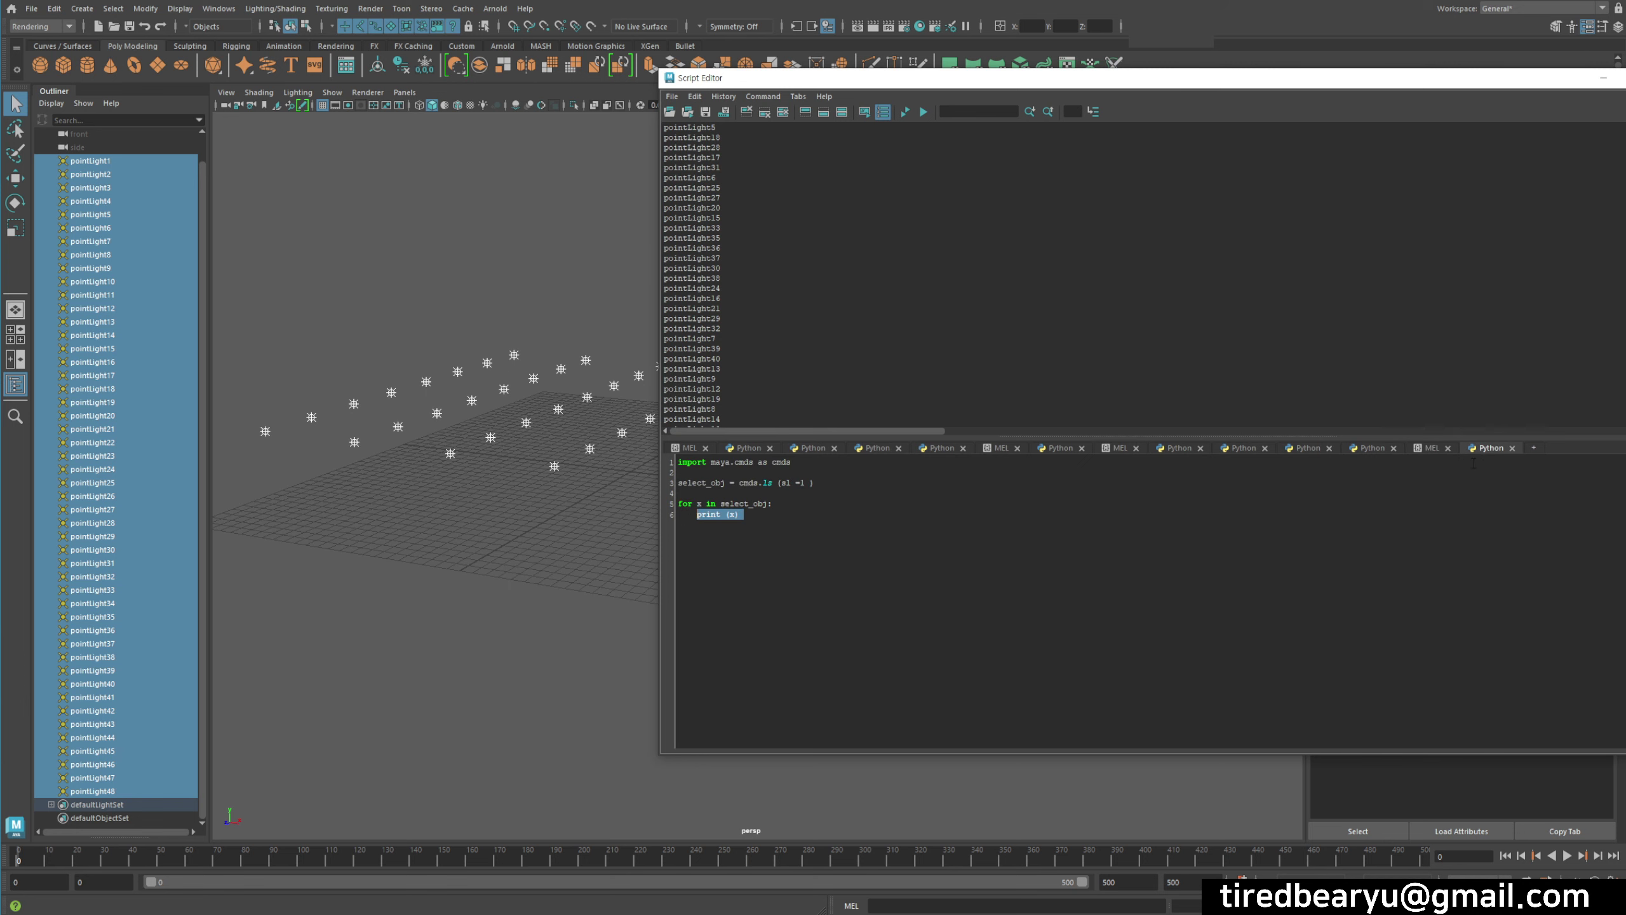
{"action": "key", "text": "shift+Left"}
{"action": "key", "text": "shift+Left"}
{"action": "key", "text": "shift+Left"}
{"action": "key", "text": "shift+Left"}
{"action": "key", "text": "shift+Left"}
{"action": "key", "text": "shift+Left"}
{"action": "key", "text": "shift+Left"}
{"action": "key", "text": "shift+Left"}
{"action": "key", "text": "shift+Left"}
{"action": "type", "text": "cmds."}
{"action": "type", "text": "tt"}
{"action": "left_click", "coordinate": [1432, 448]}
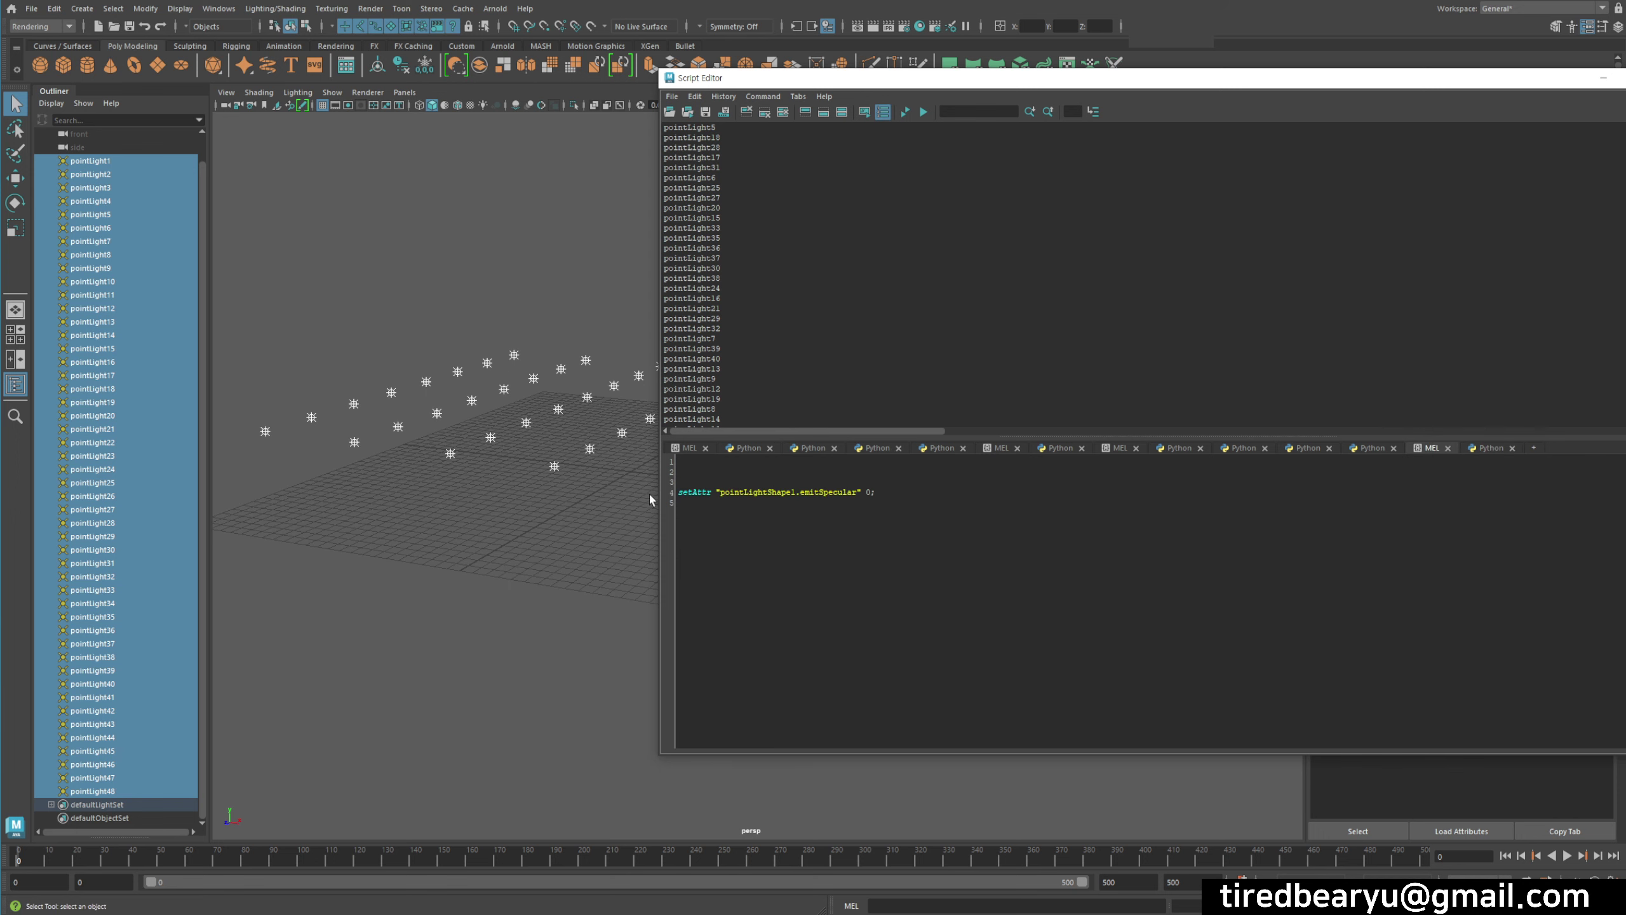
{"action": "double_click", "coordinate": [692, 491]}
{"action": "left_click", "coordinate": [1490, 448]}
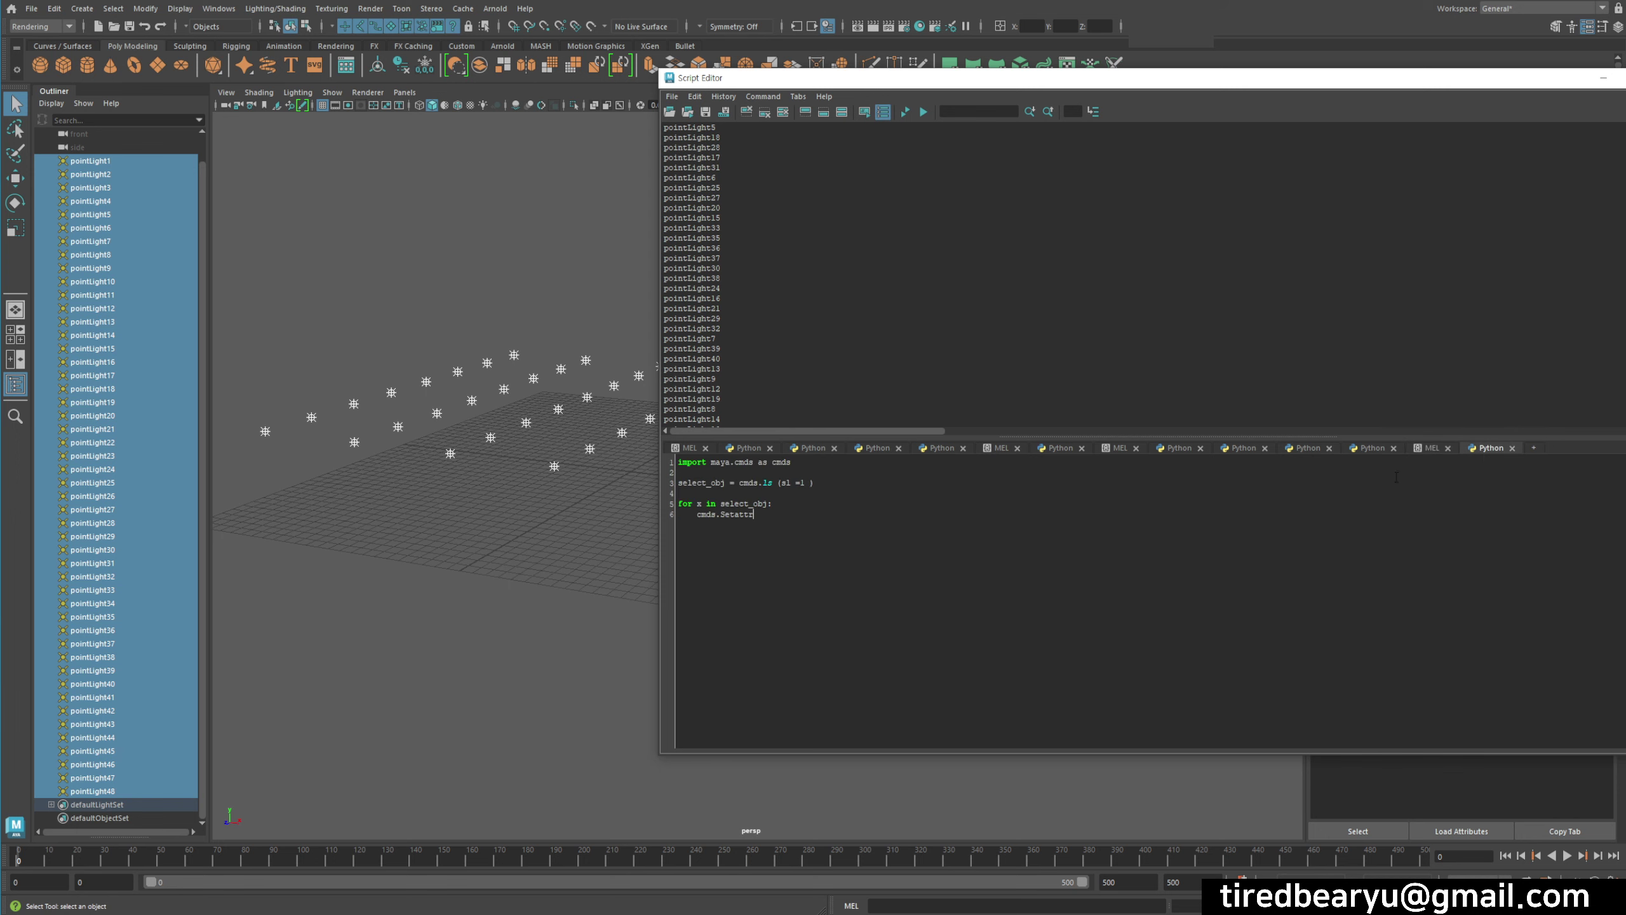
{"action": "double_click", "coordinate": [742, 516]}
{"action": "type", "text": "setAttr"}
- Complete the call as cmds.setAttr(x+'.emitSpecular', 0) and run the loop
{"action": "left_click", "coordinate": [1427, 448]}
{"action": "double_click", "coordinate": [826, 492]}
{"action": "key", "text": "ctrl+c"}
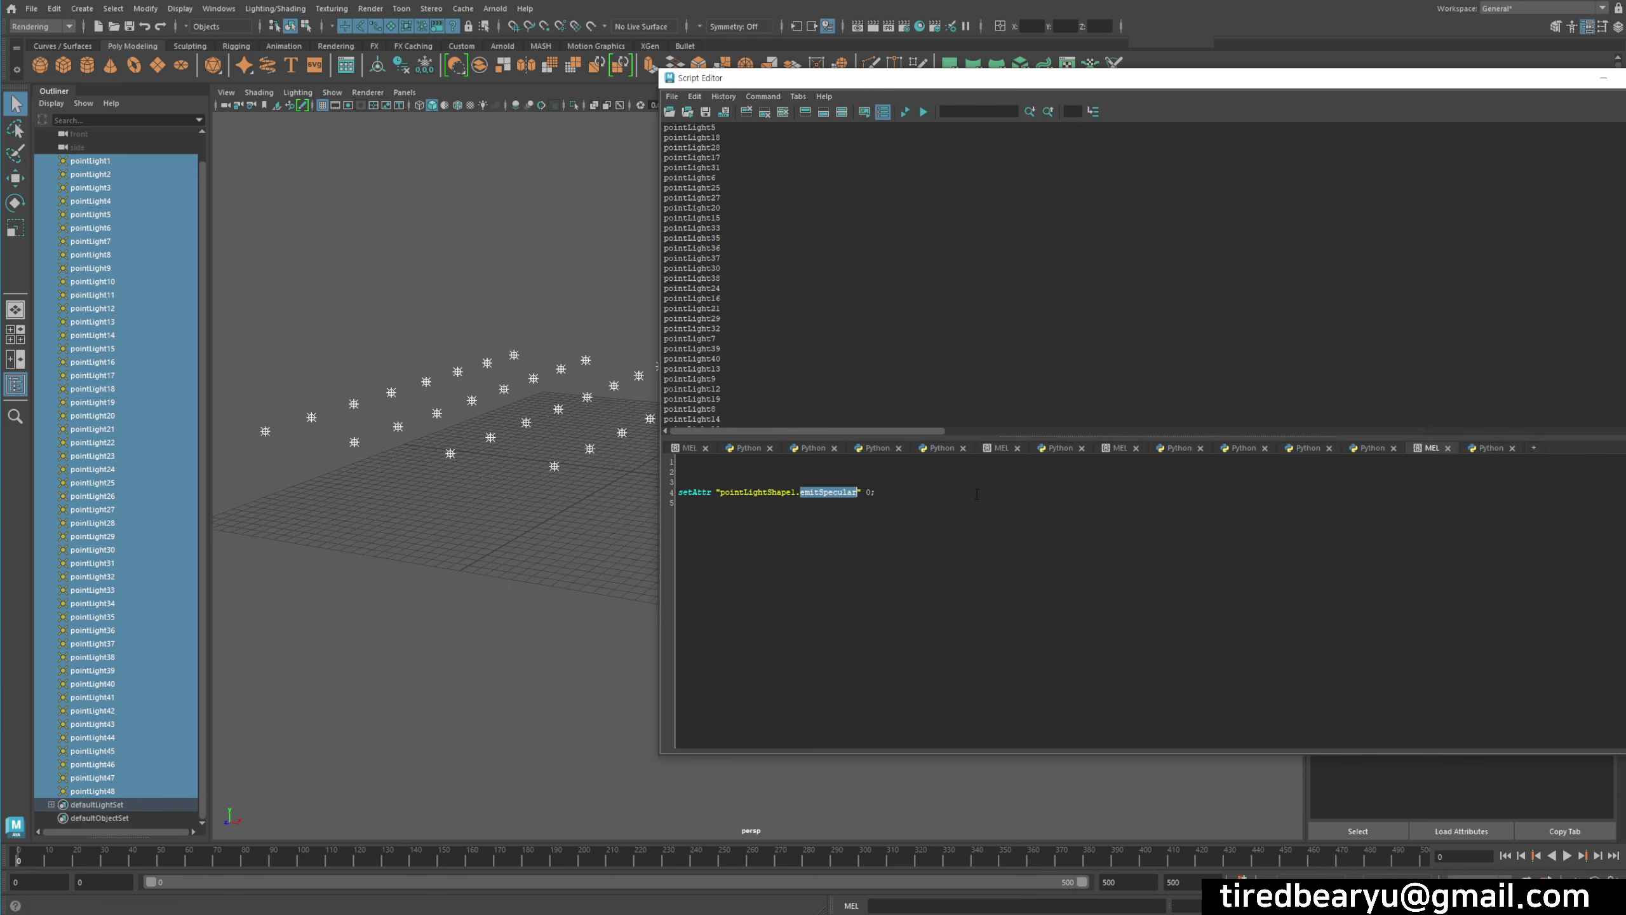
{"action": "left_click", "coordinate": [1494, 449]}
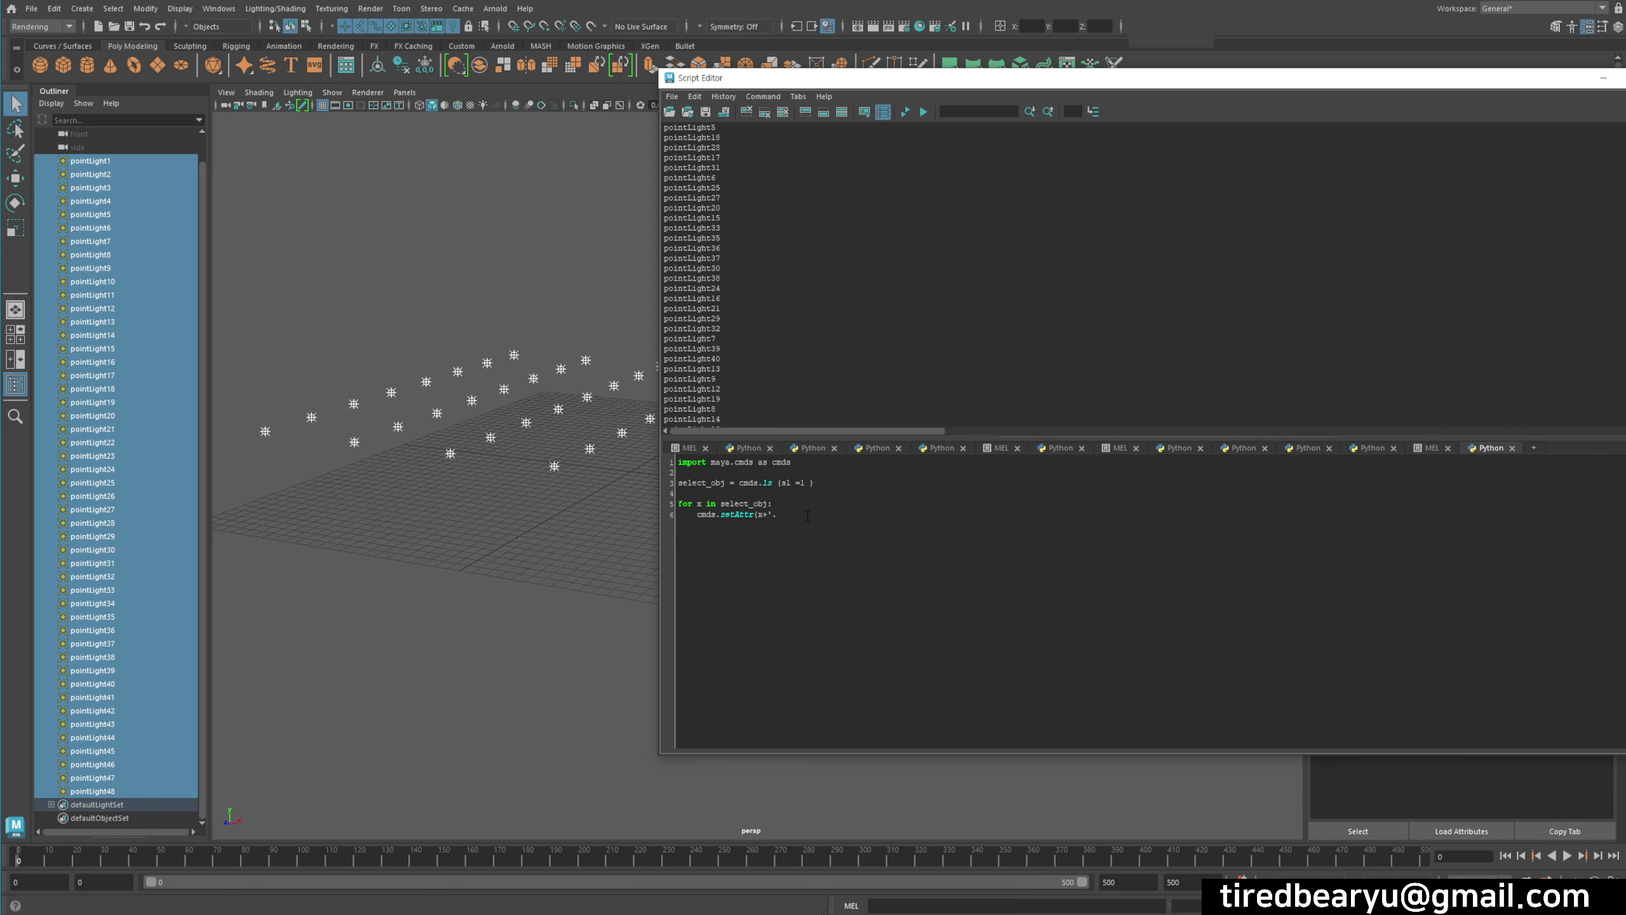
{"action": "key", "text": "ctrl+v"}
{"action": "type", "text": "'"}
{"action": "type", "text": ", "}
{"action": "type", "text": "0"}
{"action": "key", "text": "ctrl+a"}
{"action": "key", "text": "ctrl+Return"}
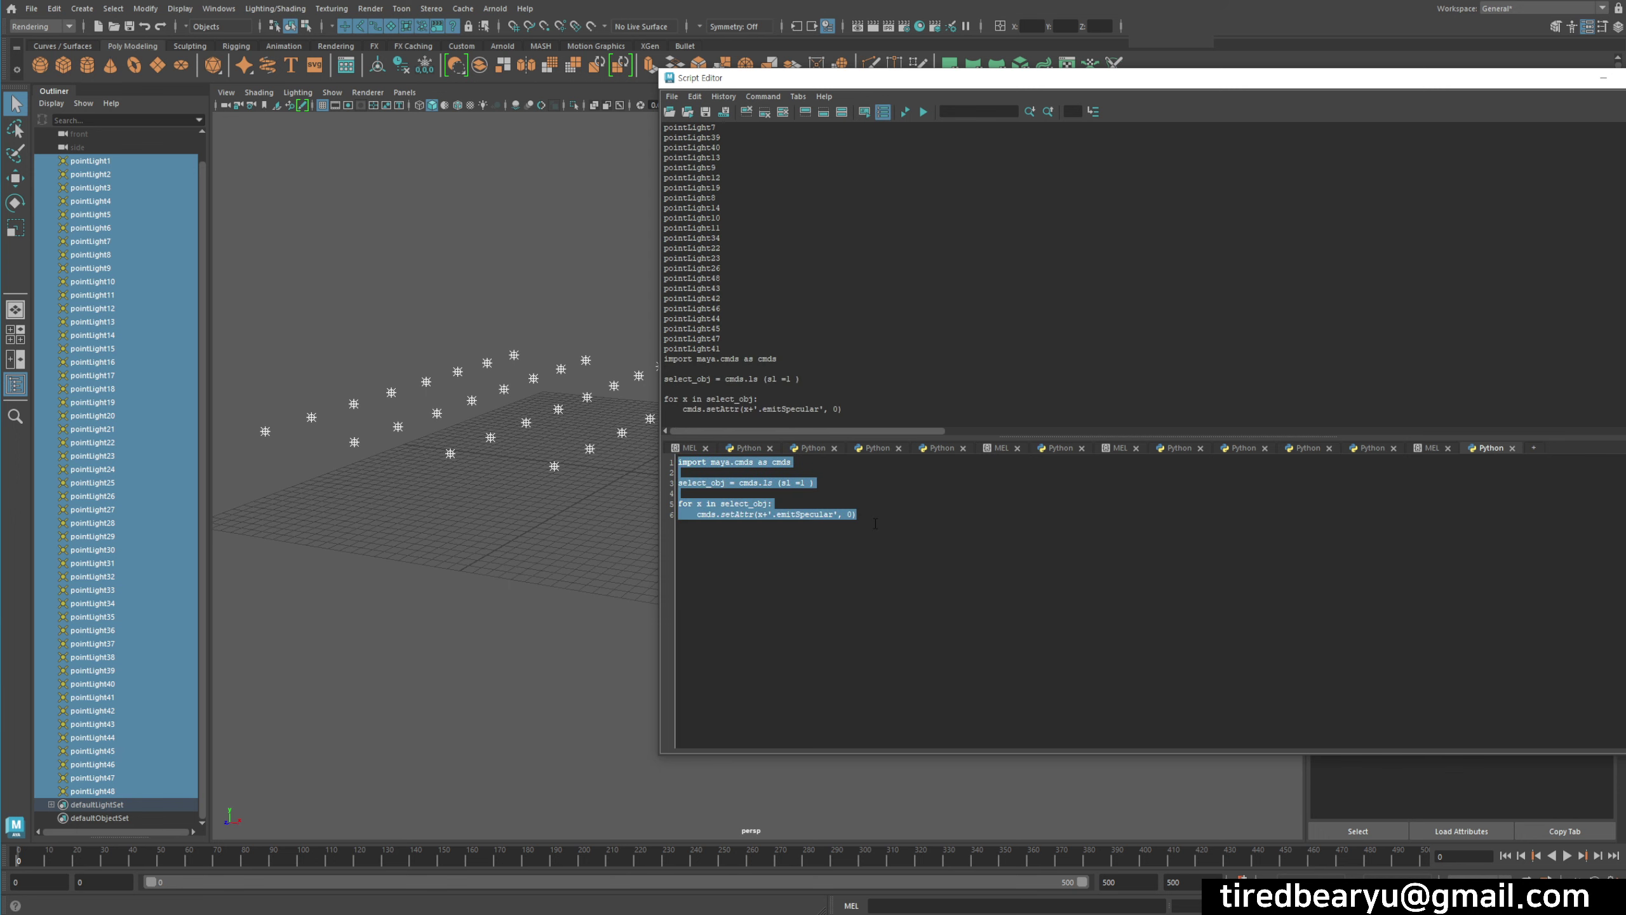
{"action": "left_click_drag", "start_coordinate": [779, 78], "coordinate": [954, 518]}
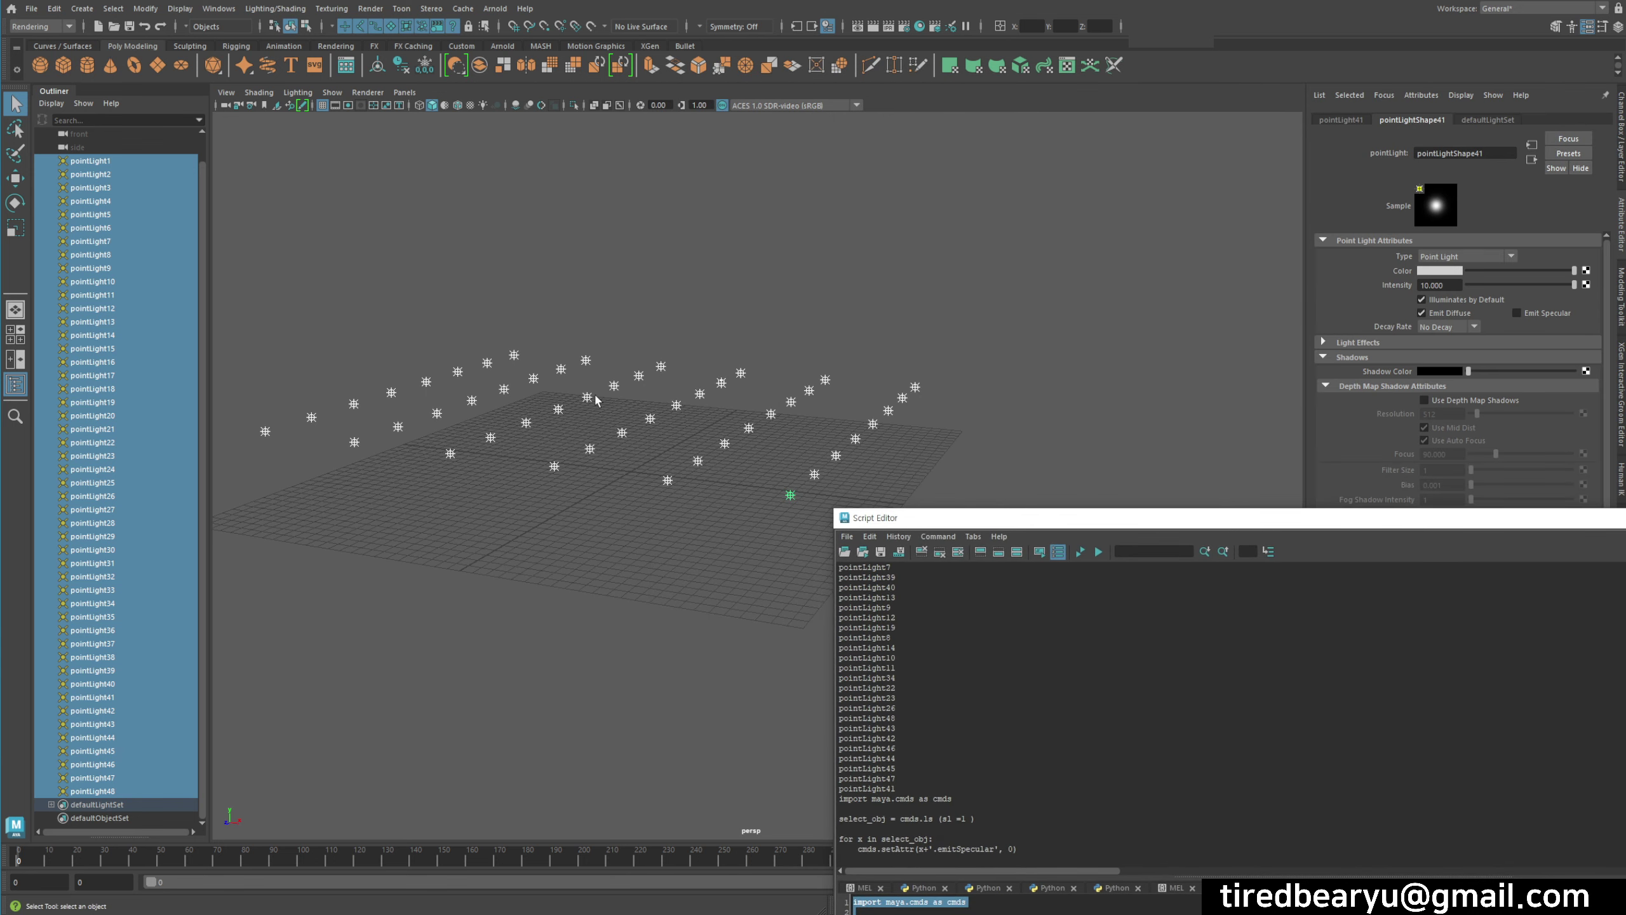
- Inspect pointLight8, pointLight37 and pointLight33 to check their Emit Specular
{"action": "left_click", "coordinate": [514, 355]}
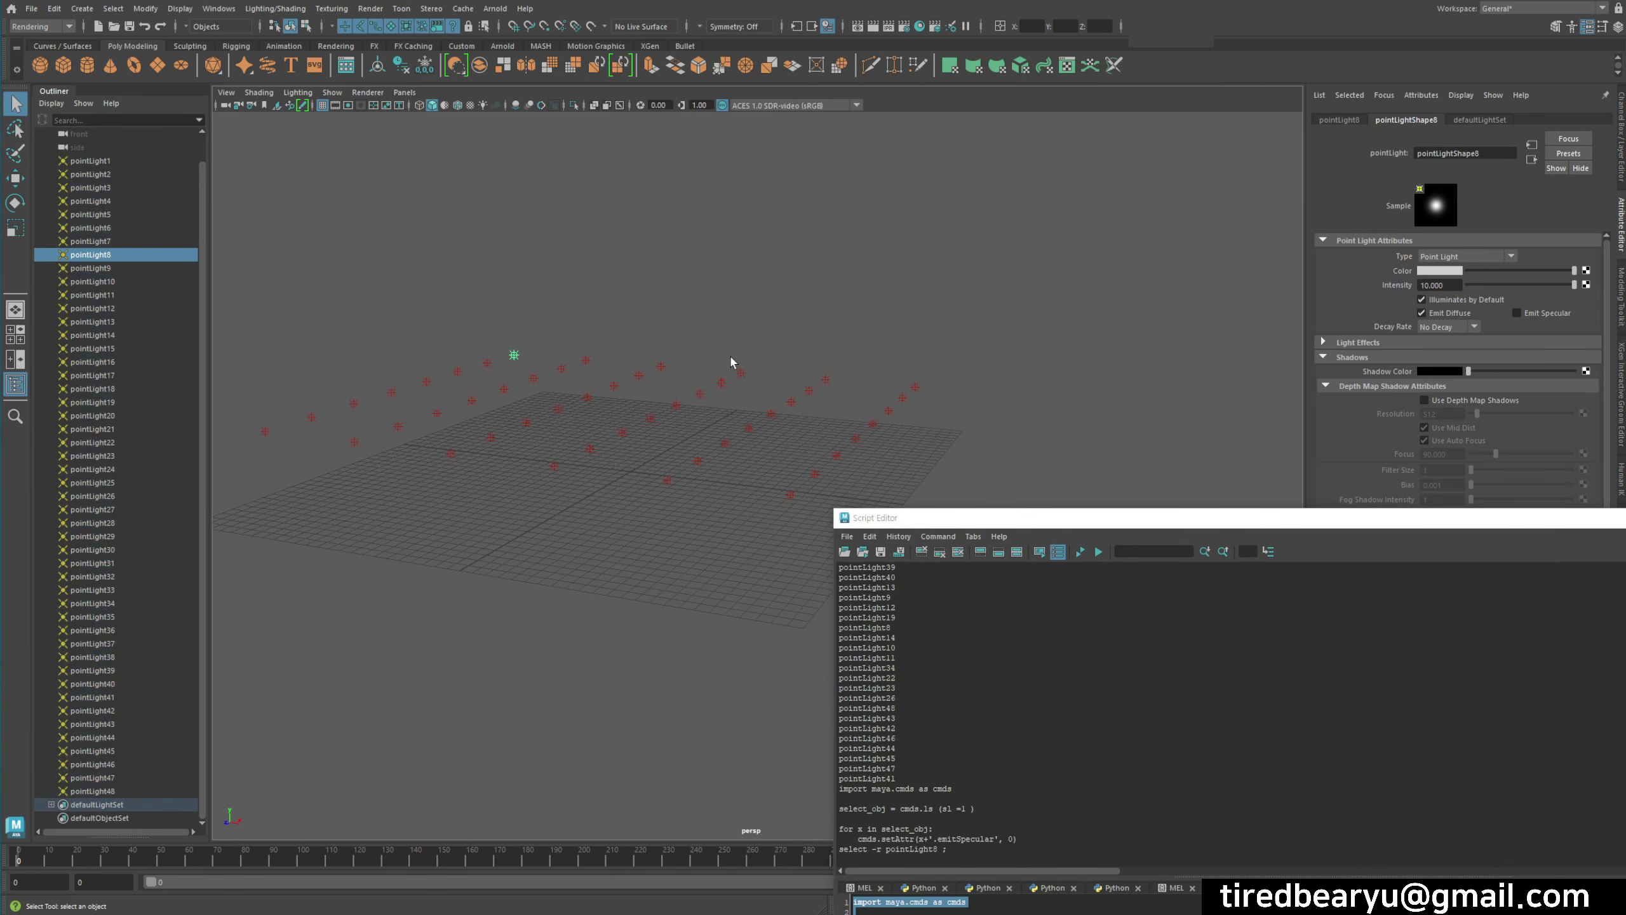
{"action": "left_click", "coordinate": [771, 413]}
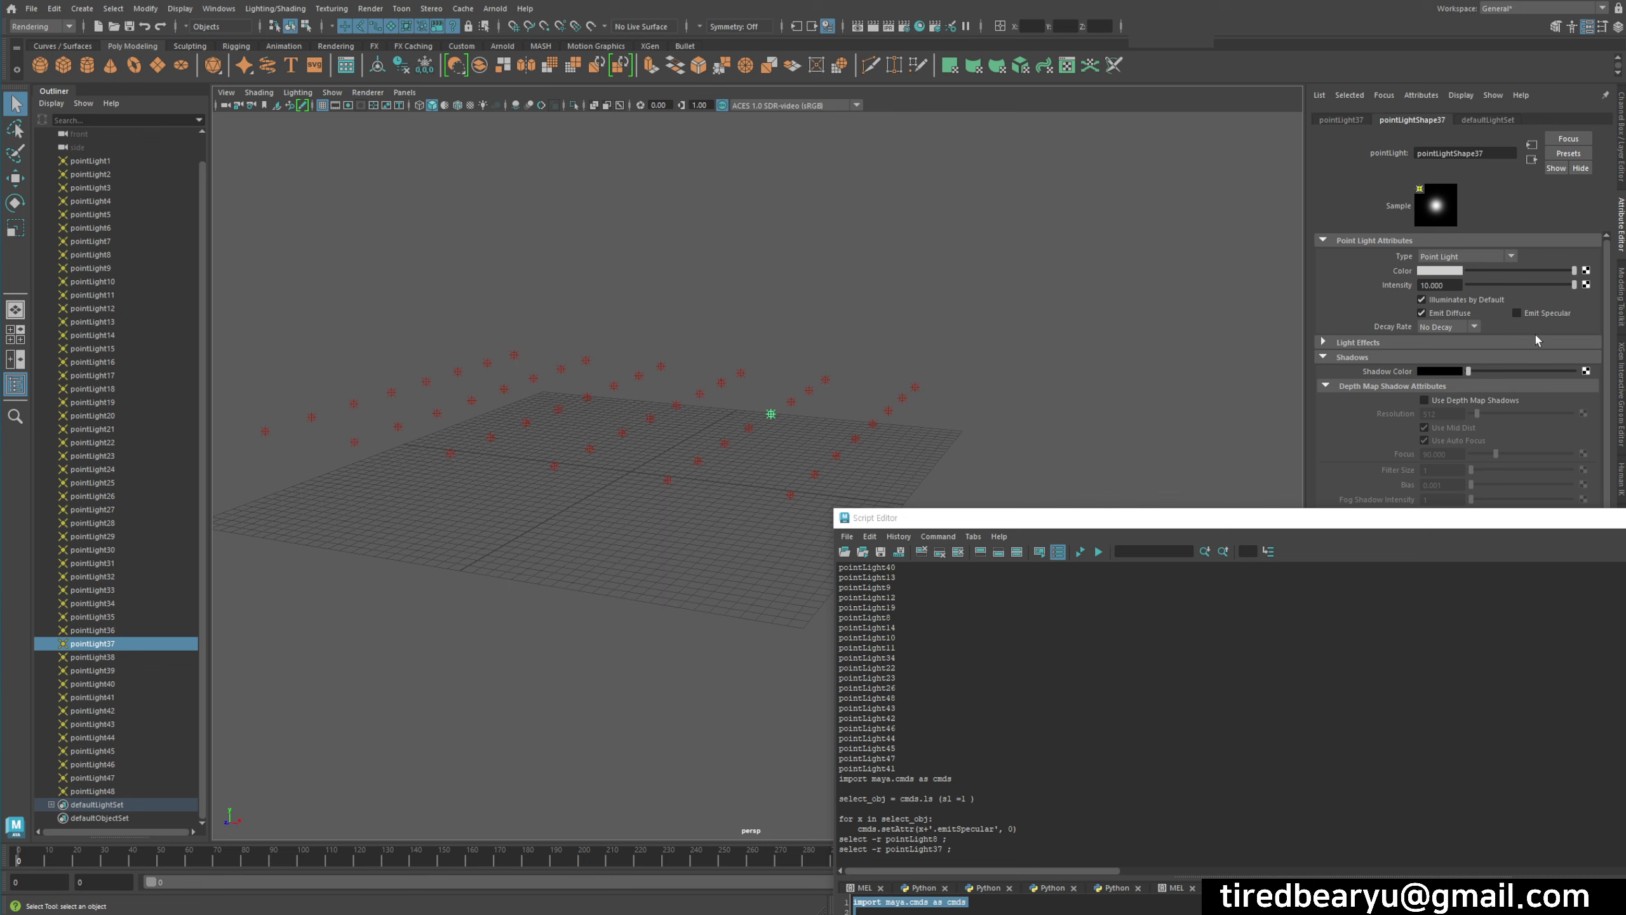
{"action": "left_click", "coordinate": [668, 480]}
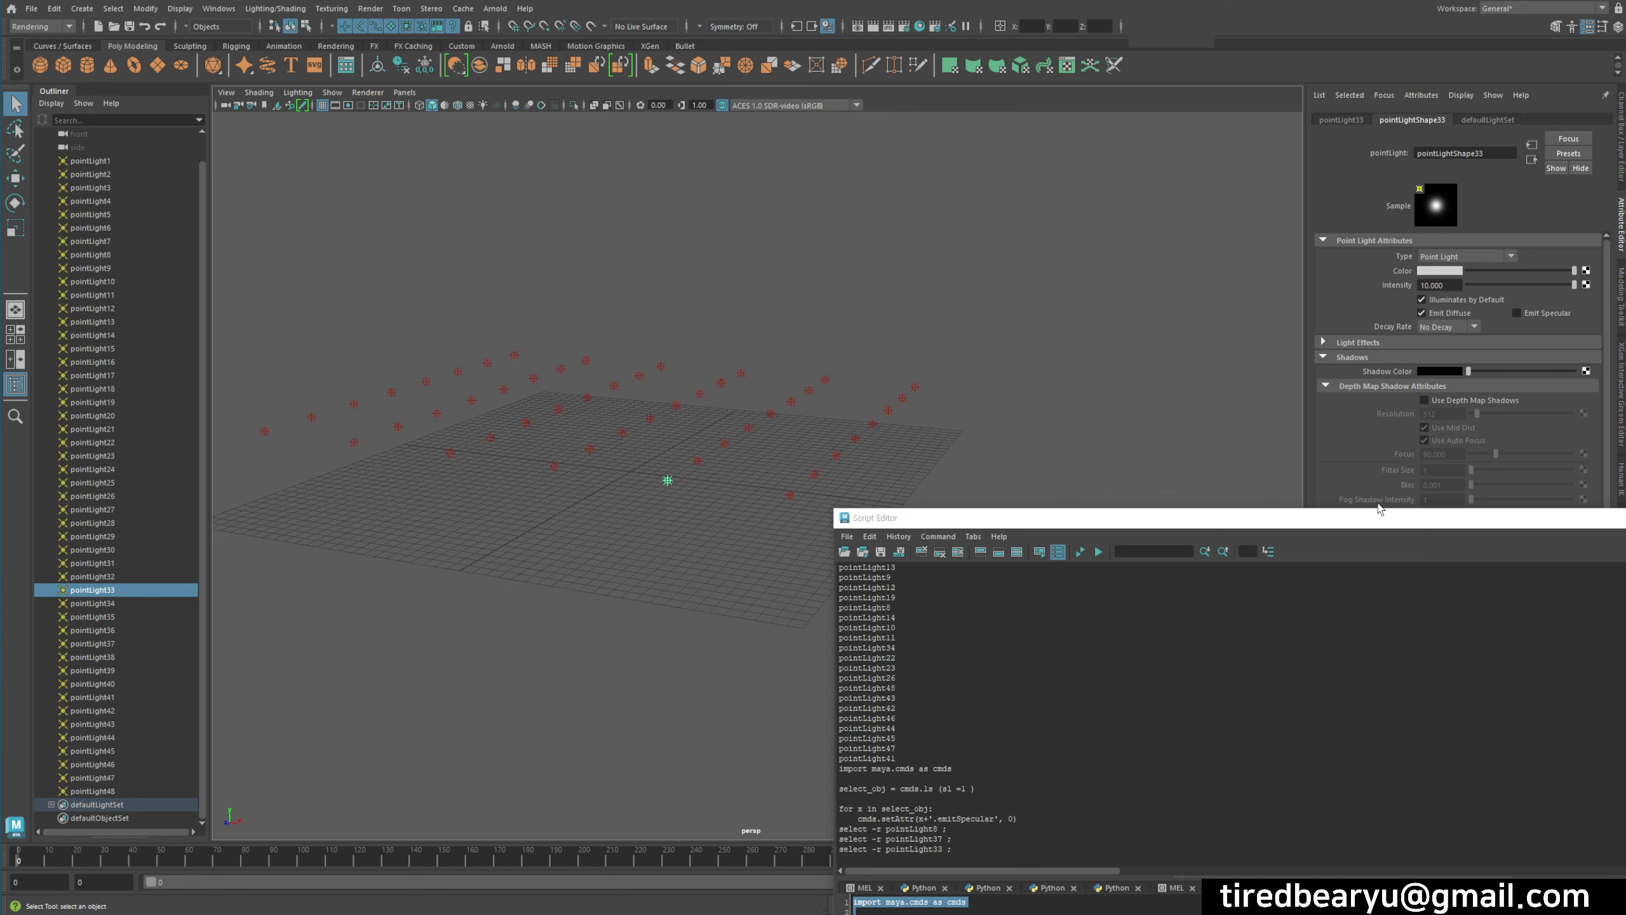
- Change the emitSpecular value from 10 to 1 and rerun the loop on all lights
{"action": "left_click_drag", "start_coordinate": [887, 518], "coordinate": [843, 195]}
{"action": "left_click", "coordinate": [989, 632]}
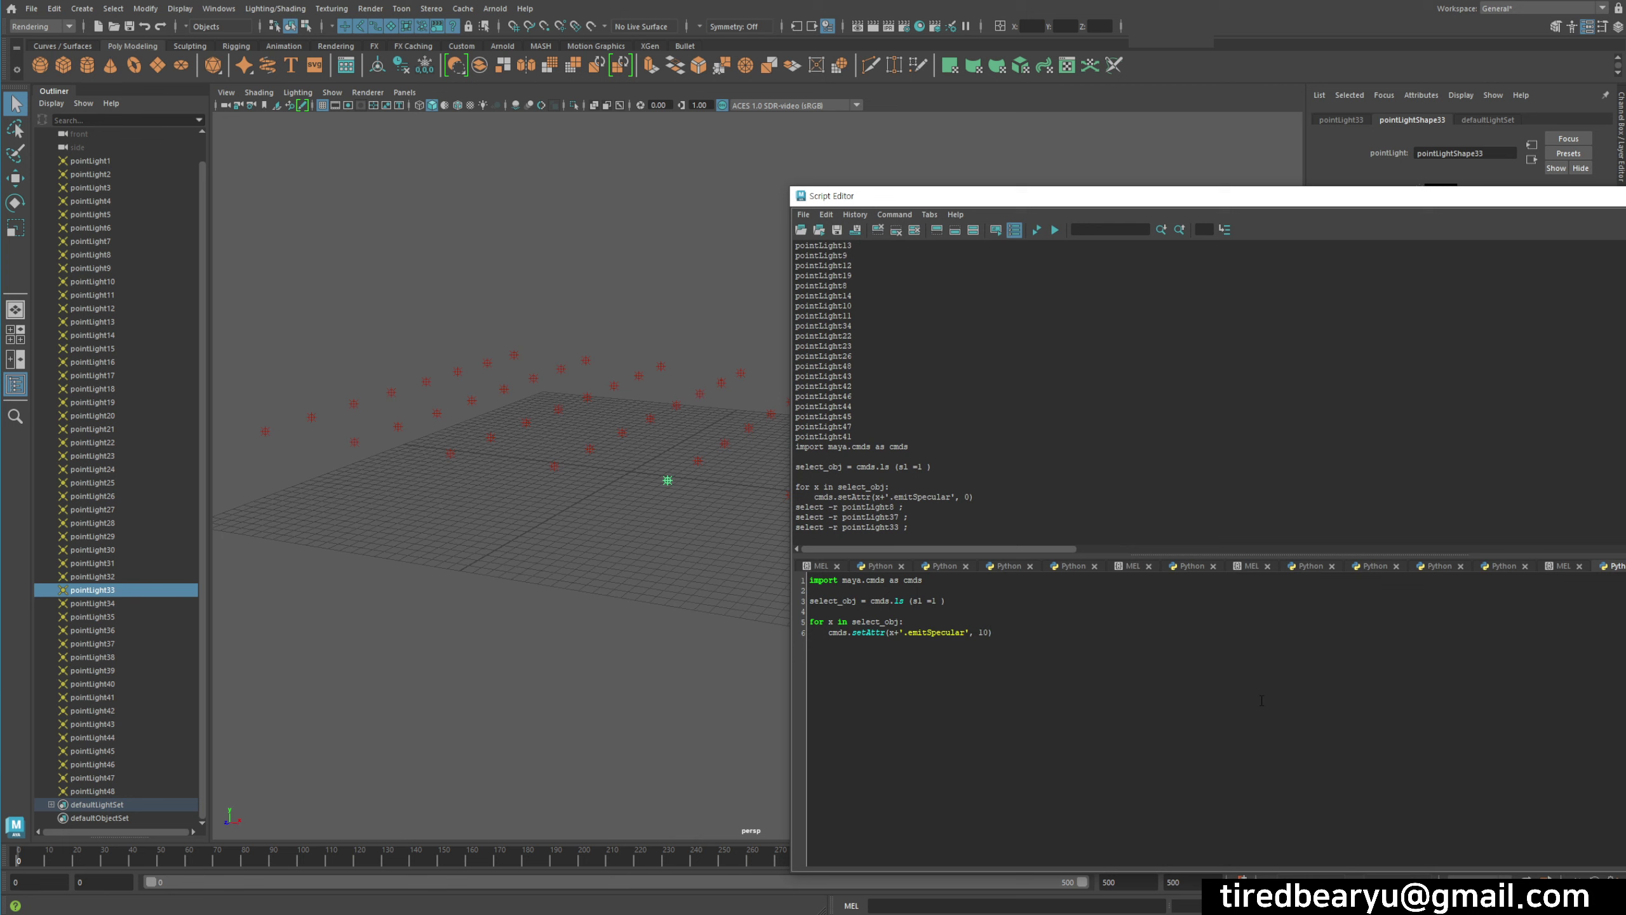
{"action": "key", "text": "BackSpace"}
{"action": "scroll", "coordinate": [457, 361], "scroll_direction": "down", "scroll_amount": 5}
{"action": "left_click_drag", "start_coordinate": [458, 361], "coordinate": [668, 574]}
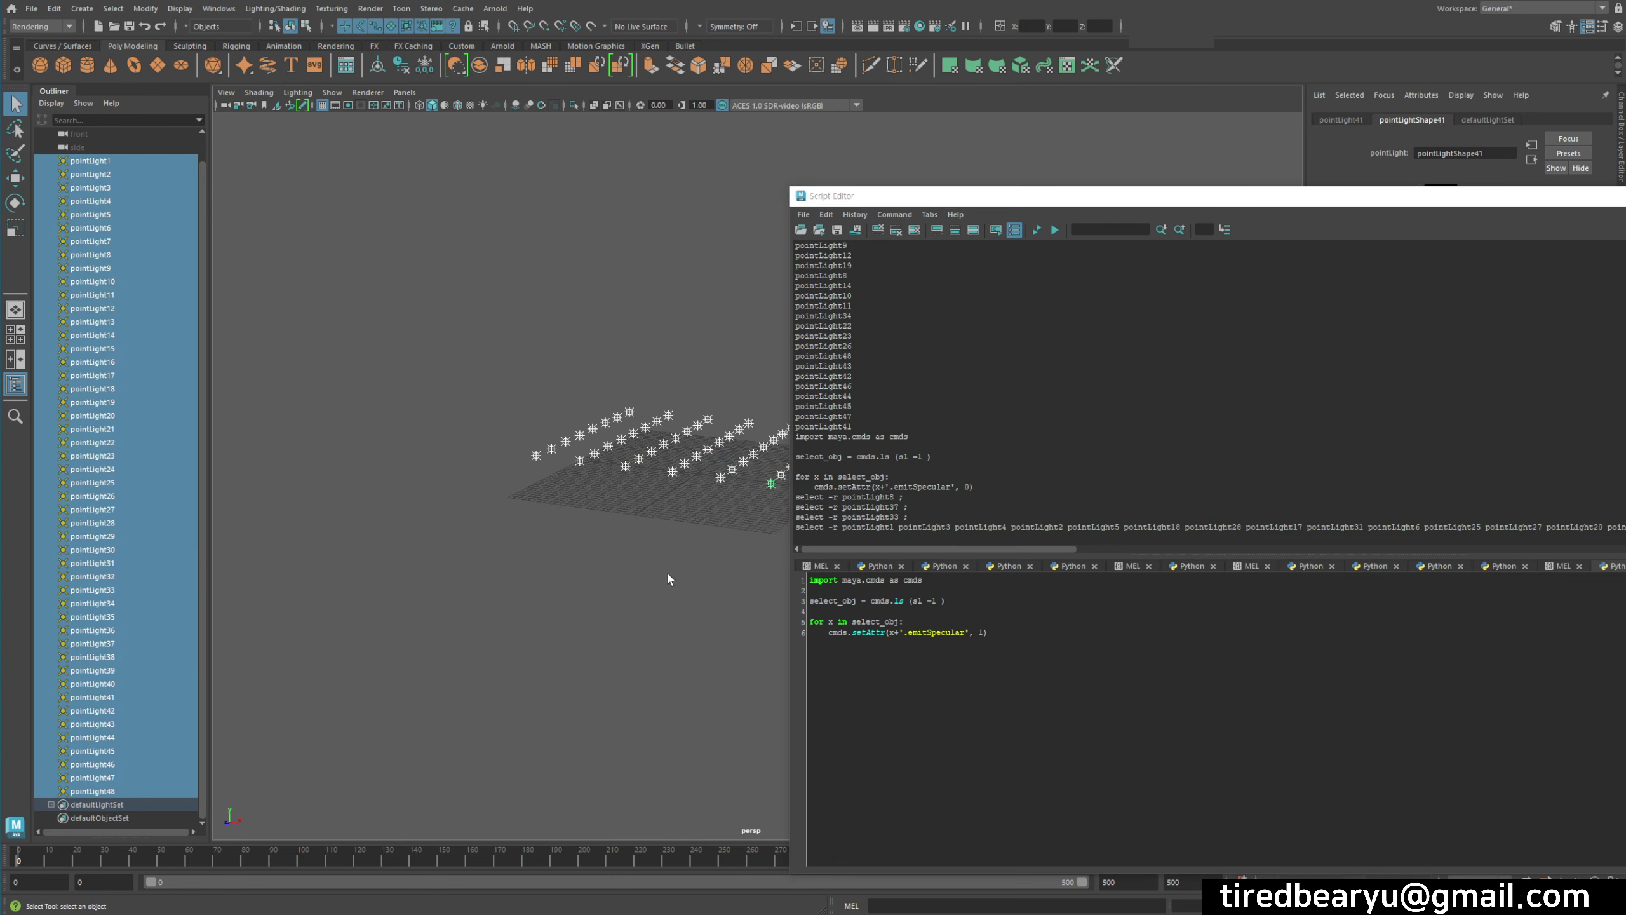
{"action": "left_click", "coordinate": [1157, 773]}
{"action": "key", "text": "ctrl+a"}
{"action": "key", "text": "ctrl+Return"}
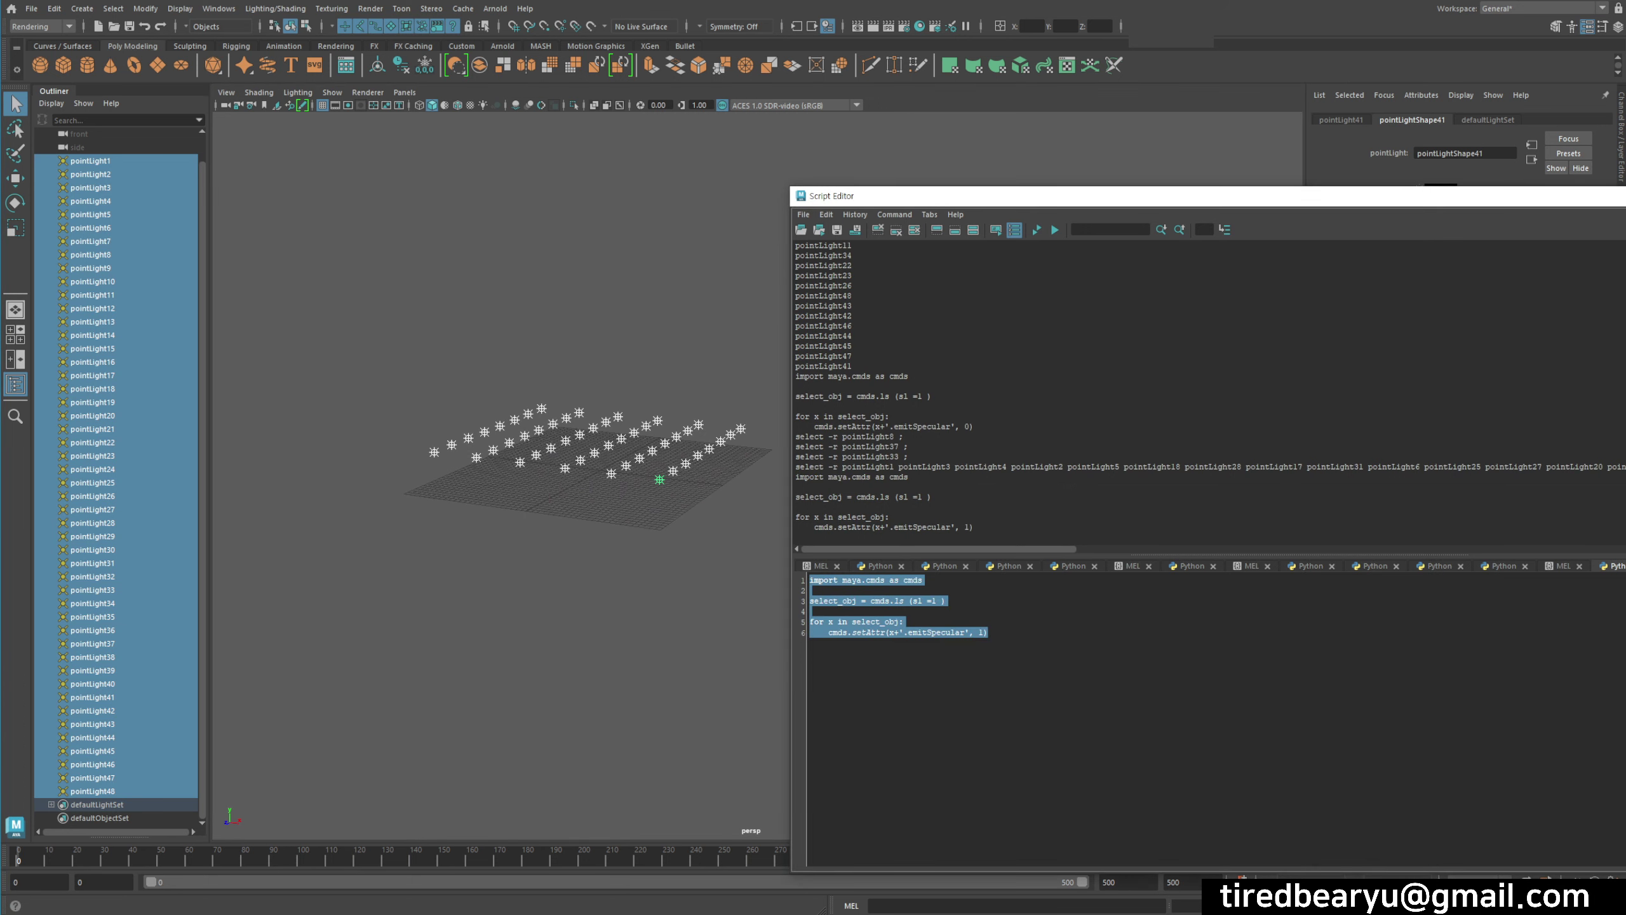
- Verify Emit Specular on pointLight41 and pointLight31, then select most of the grid
{"action": "left_click_drag", "start_coordinate": [1265, 195], "coordinate": [1265, 345]}
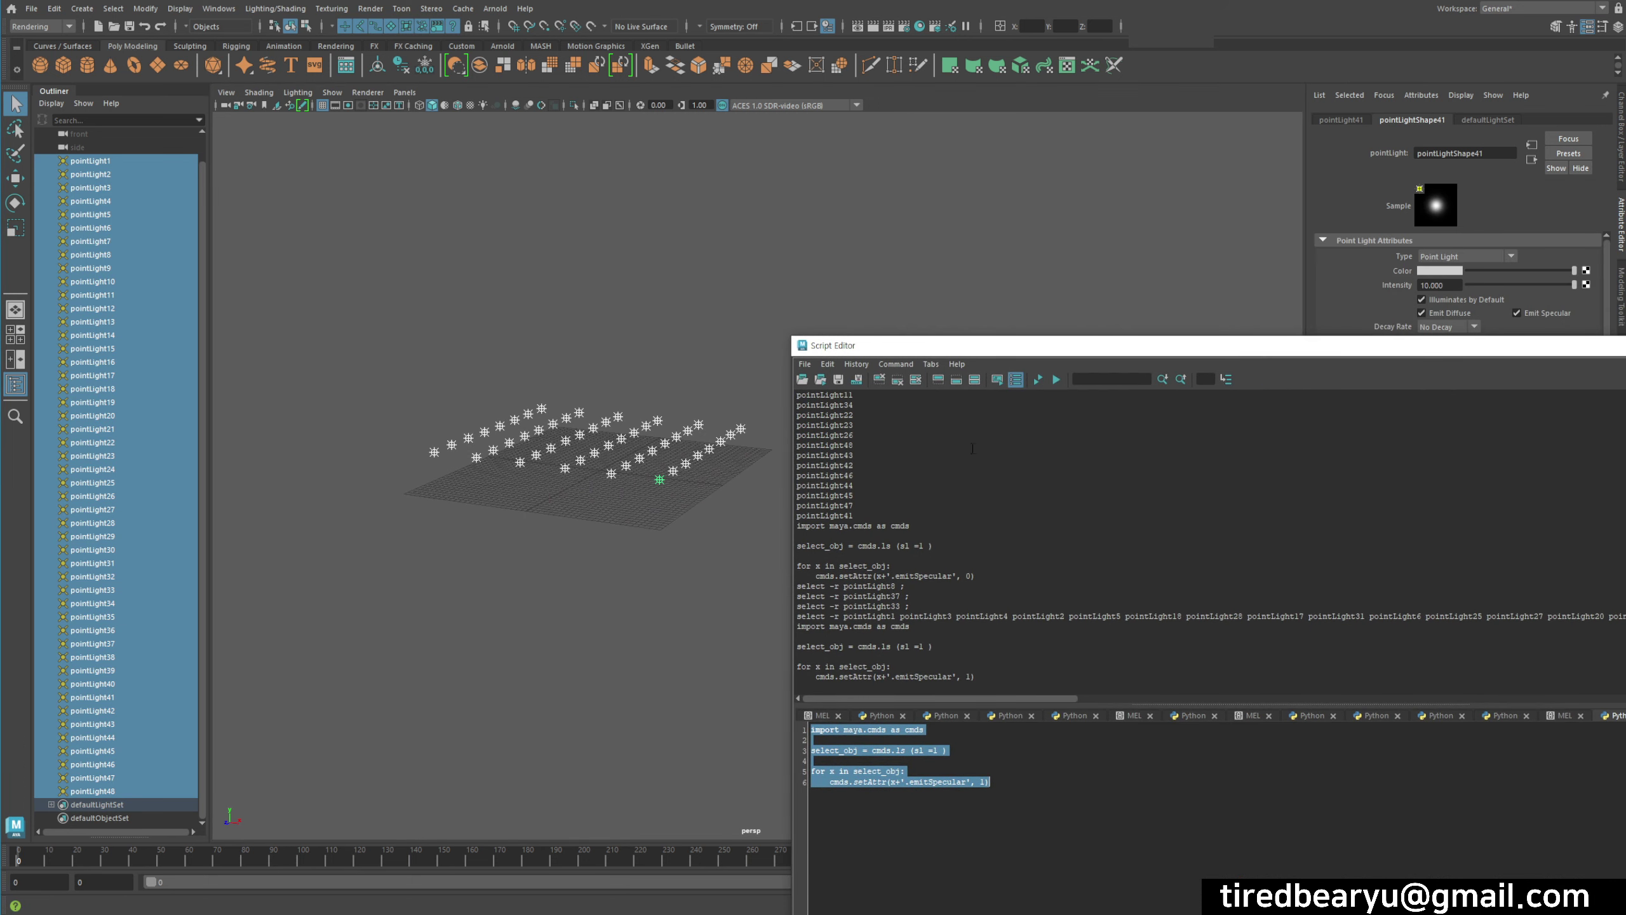
{"action": "left_click", "coordinate": [660, 479]}
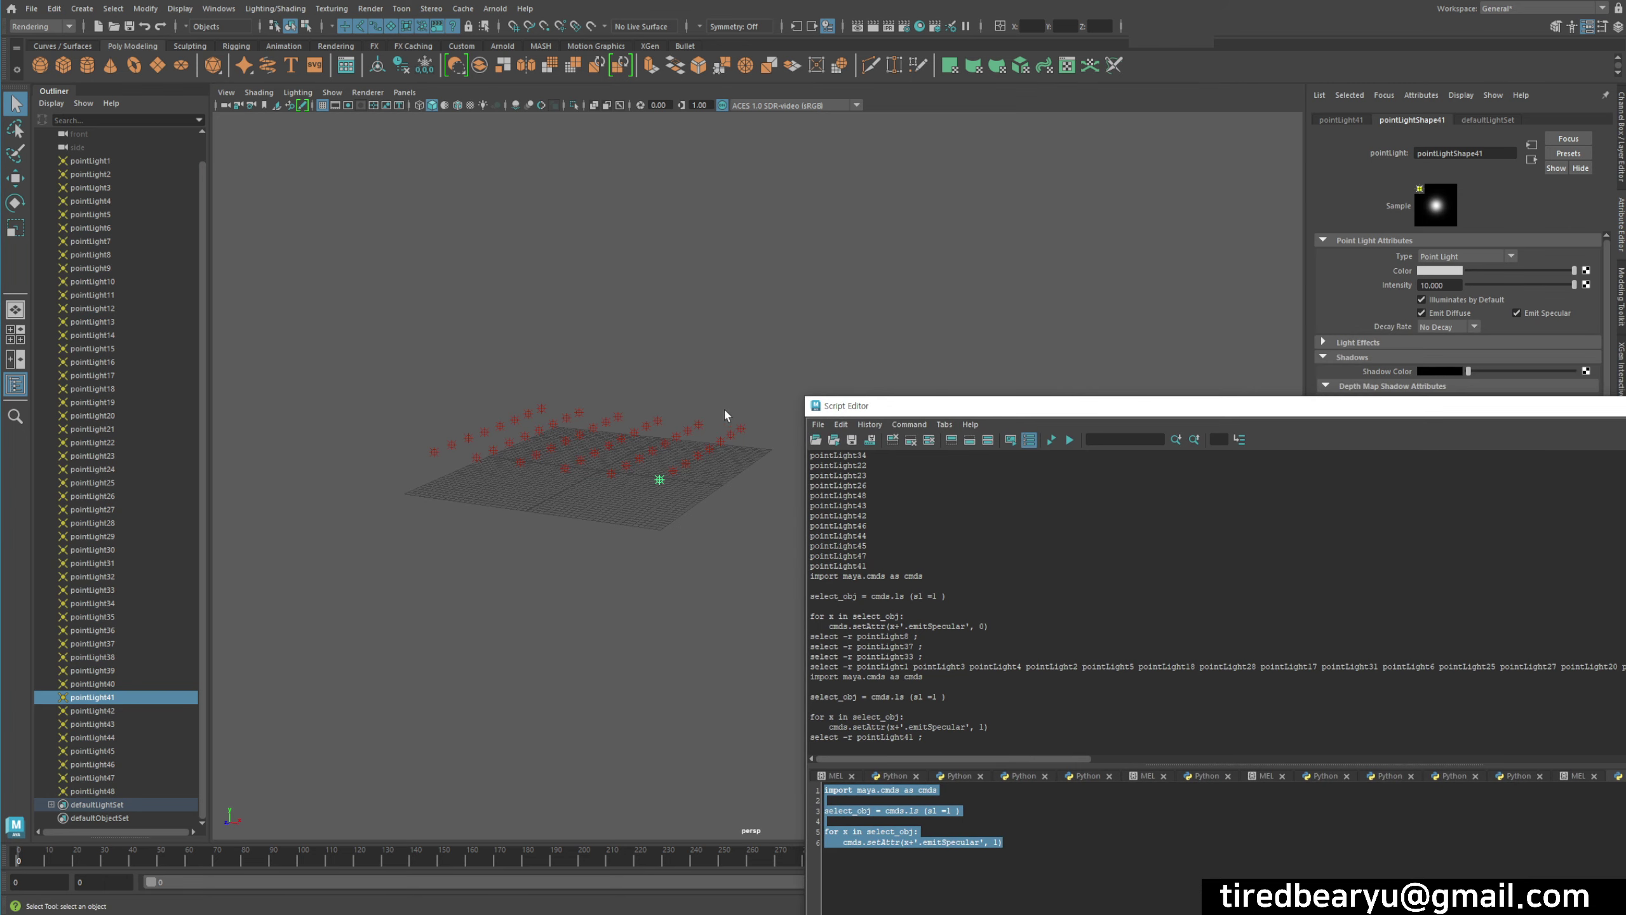
{"action": "left_click", "coordinate": [646, 426]}
{"action": "left_click_drag", "start_coordinate": [443, 421], "coordinate": [755, 493]}
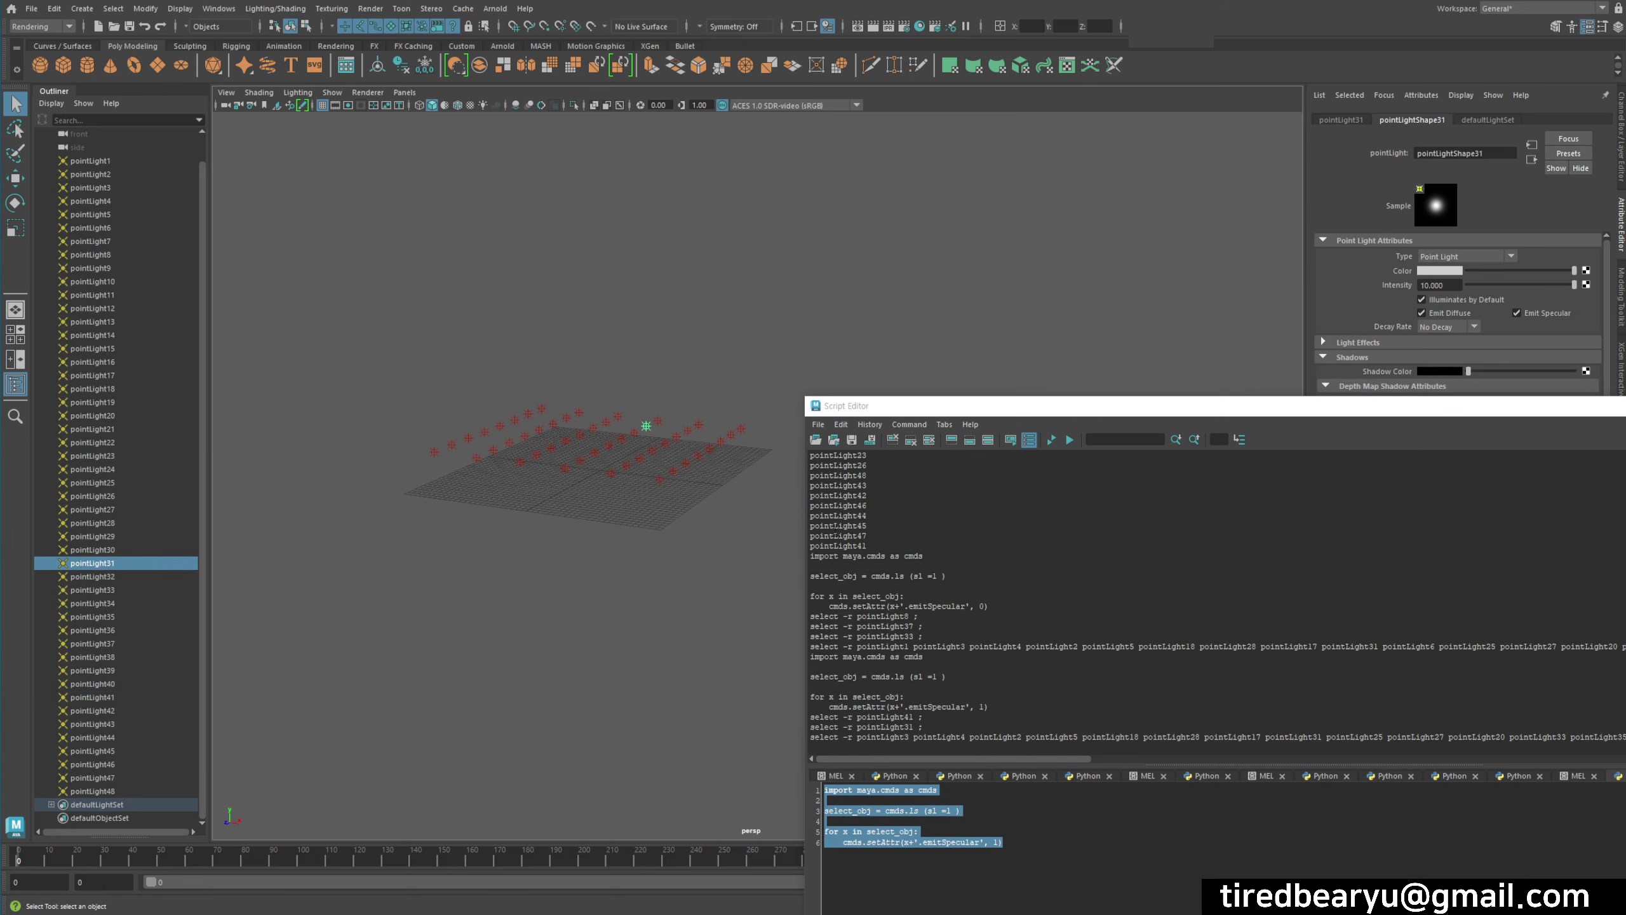
- Switch the loop to set emitDiffuse to 0 and run it on the selected lights
{"action": "mouse_move", "coordinate": [1414, 285]}
{"action": "left_mouse_down"}
{"action": "mouse_move", "coordinate": [1472, 335]}
{"action": "mouse_move", "coordinate": [1447, 332]}
{"action": "left_mouse_up"}
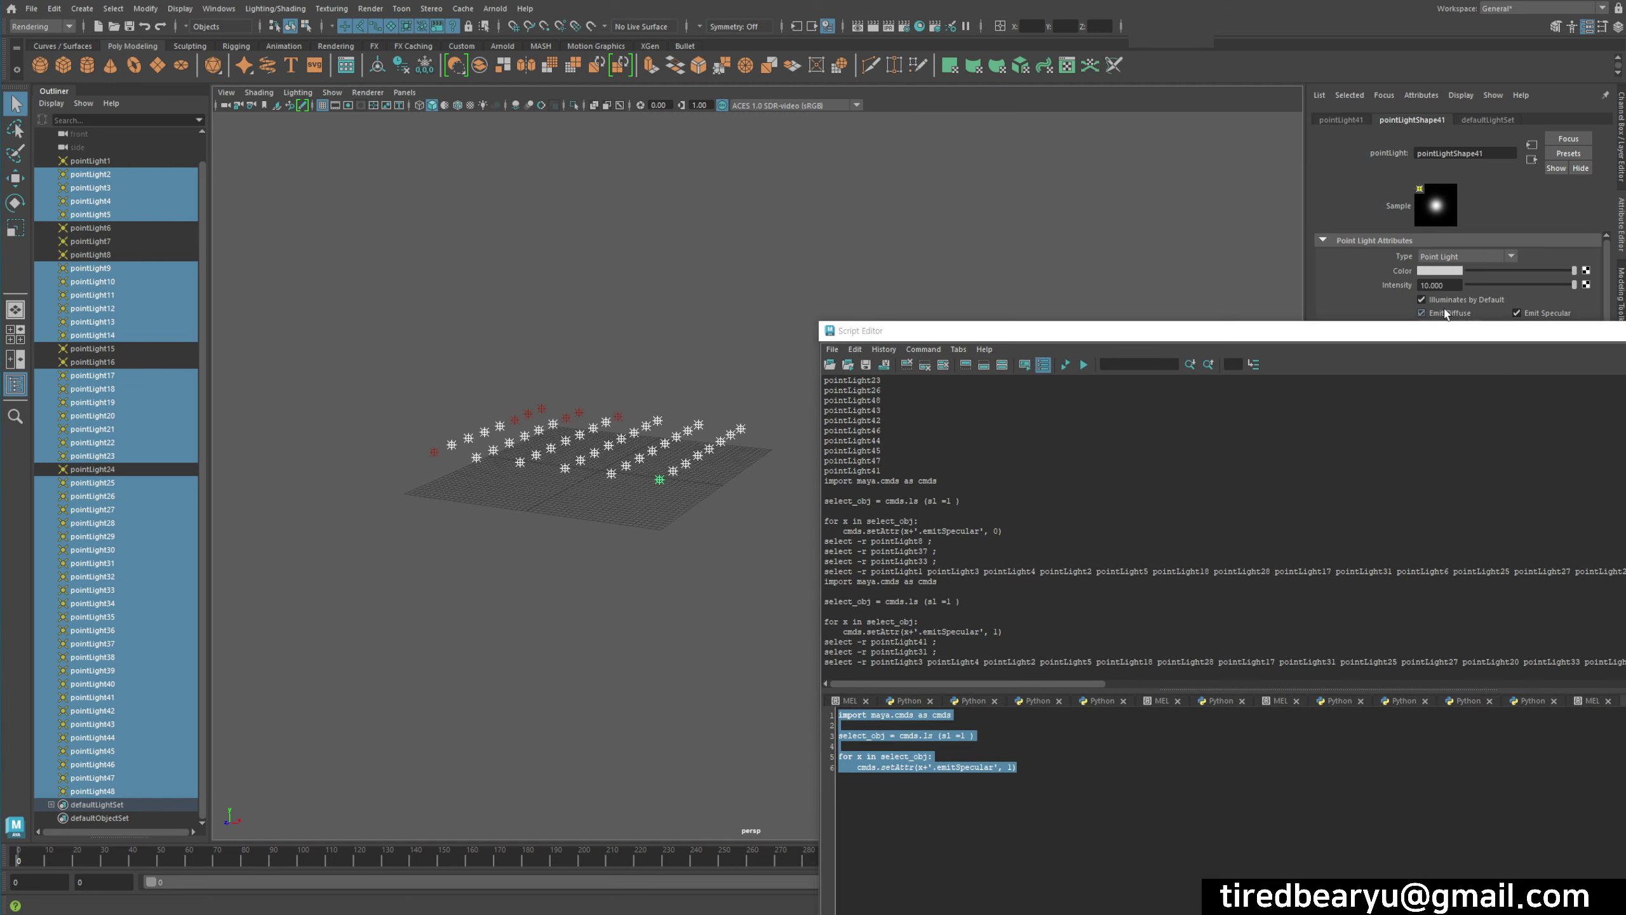
{"action": "left_click", "coordinate": [1421, 313]}
{"action": "double_click", "coordinate": [975, 662]}
{"action": "key", "text": "ctrl+c"}
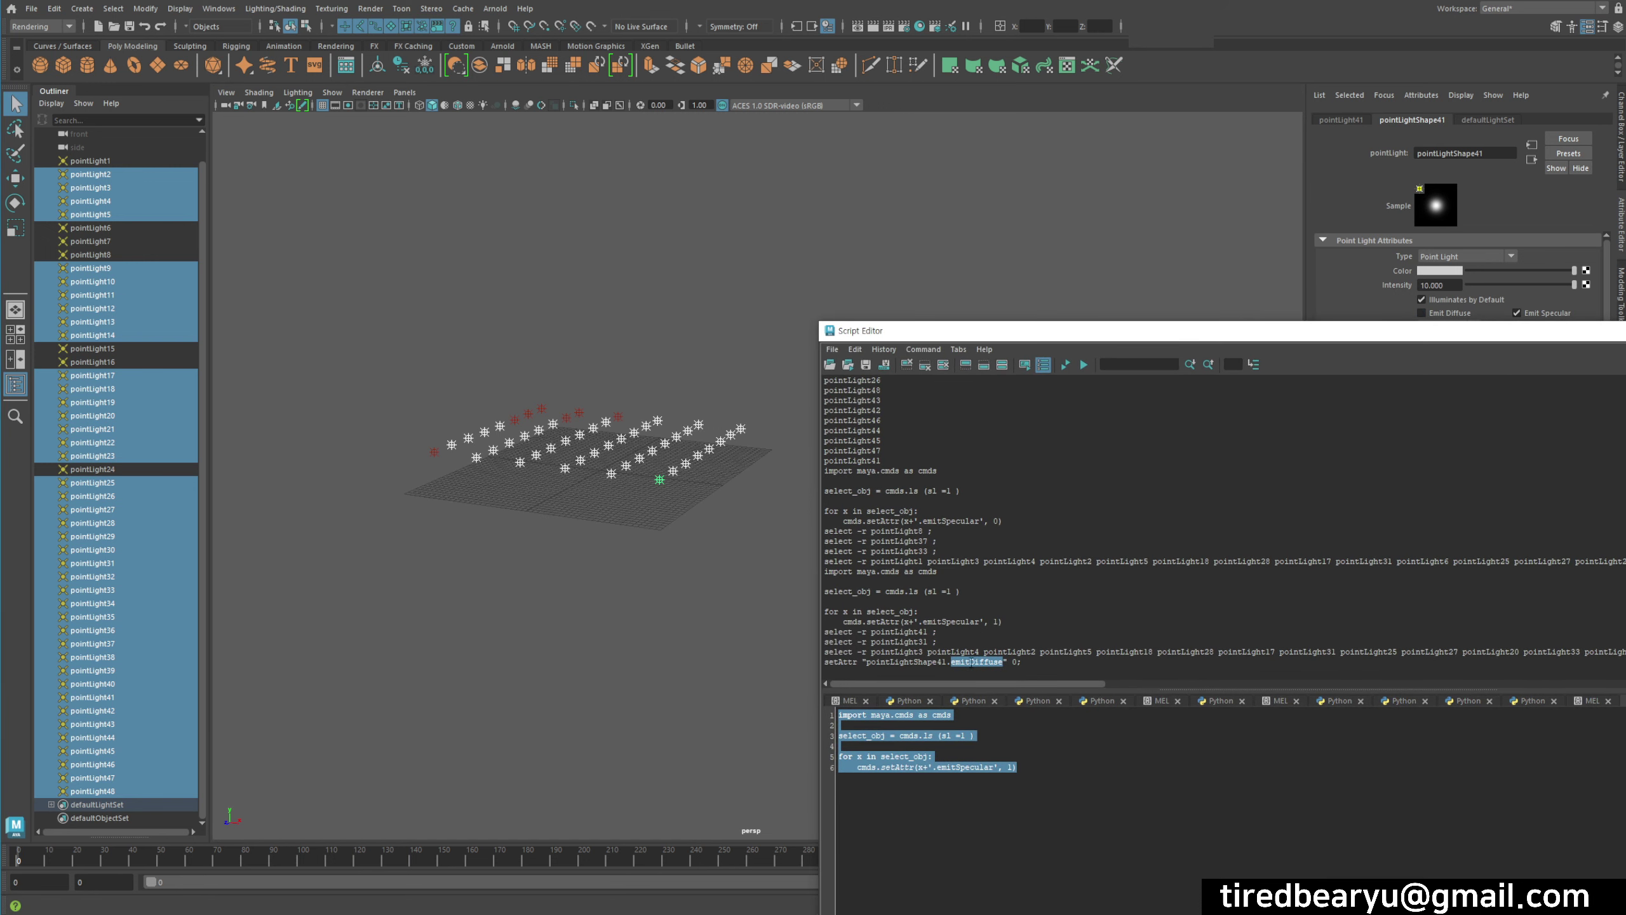
{"action": "left_click", "coordinate": [970, 794]}
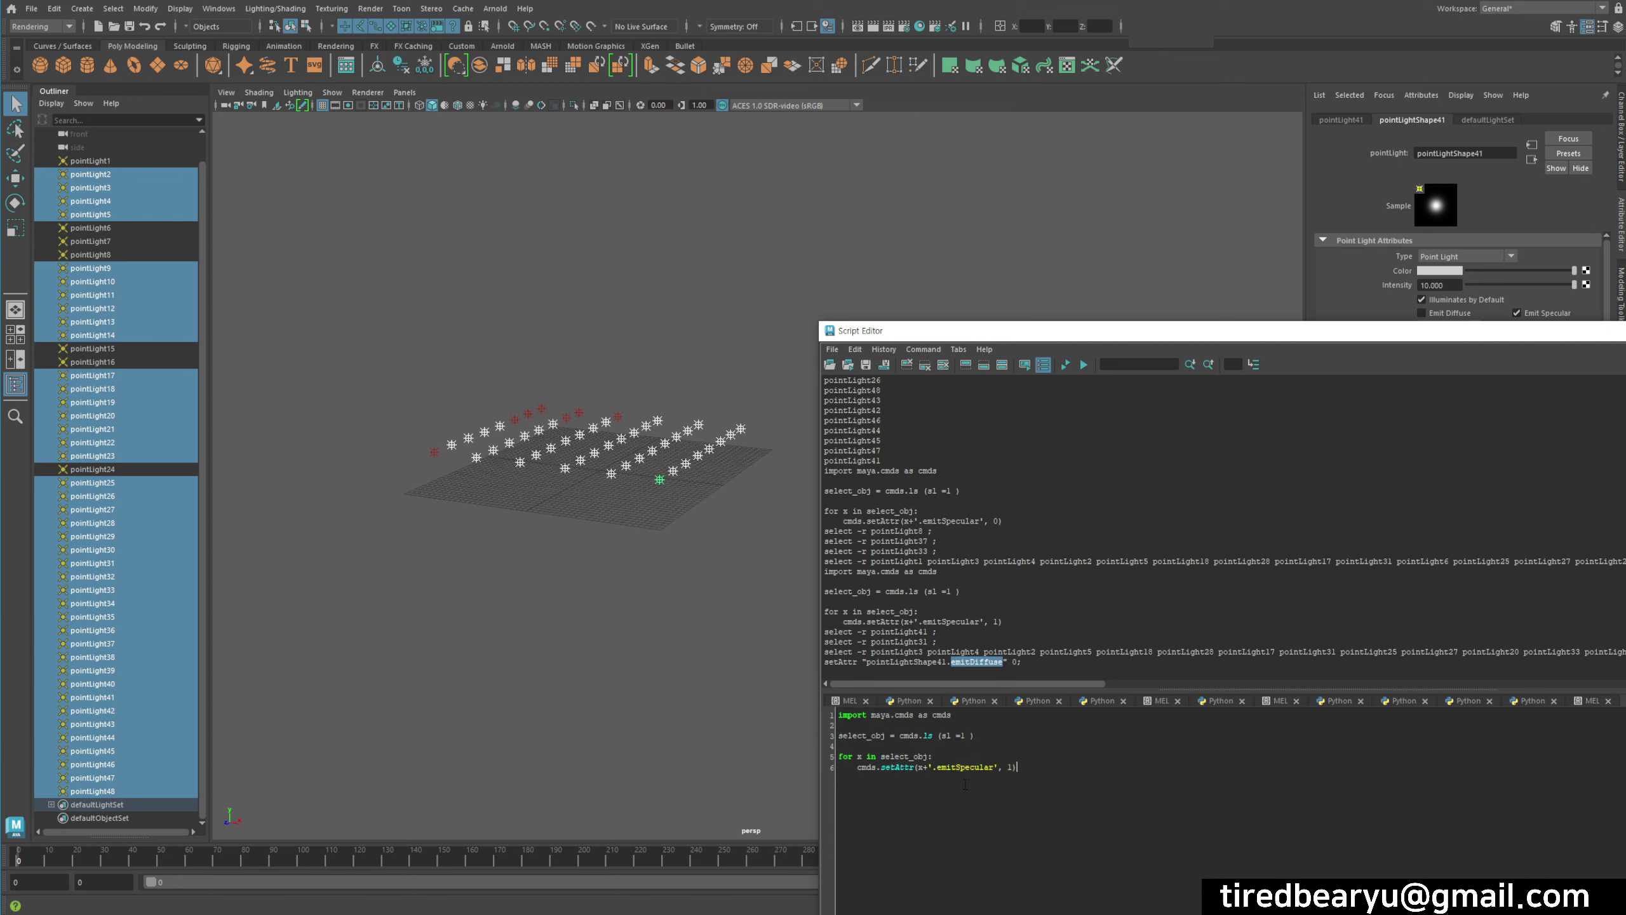
{"action": "double_click", "coordinate": [963, 766]}
{"action": "key", "text": "ctrl+v"}
{"action": "type", "text": "0"}
{"action": "key", "text": "ctrl+a"}
{"action": "key", "text": "ctrl+Return"}
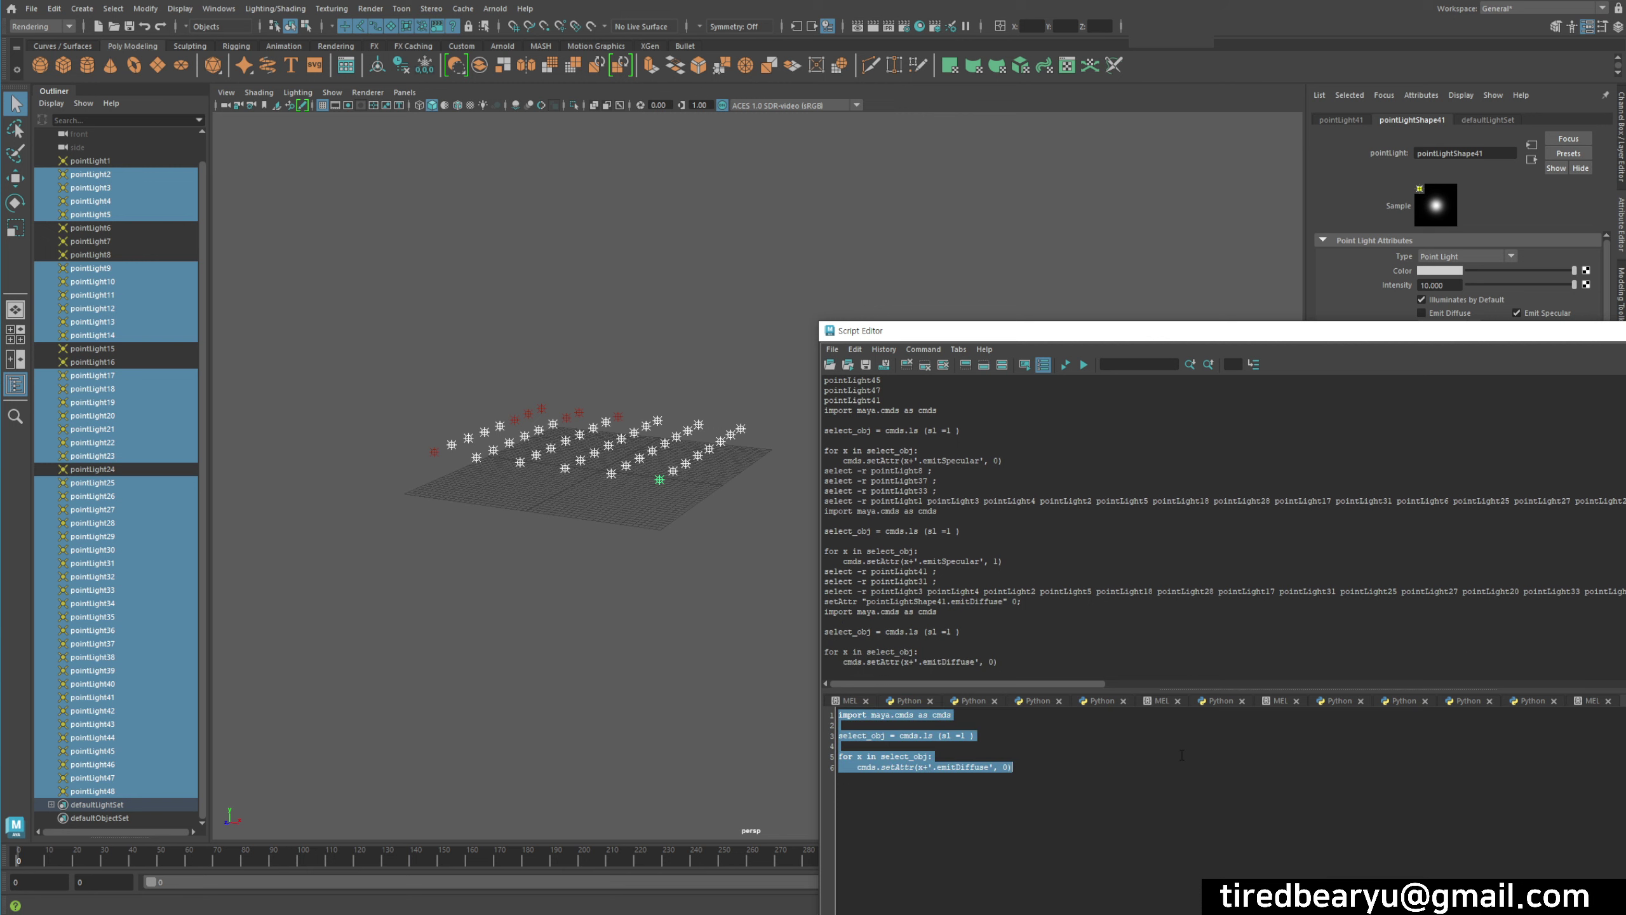
- Check the result on pointLight41 and pointLight8
{"action": "left_click", "coordinate": [659, 479]}
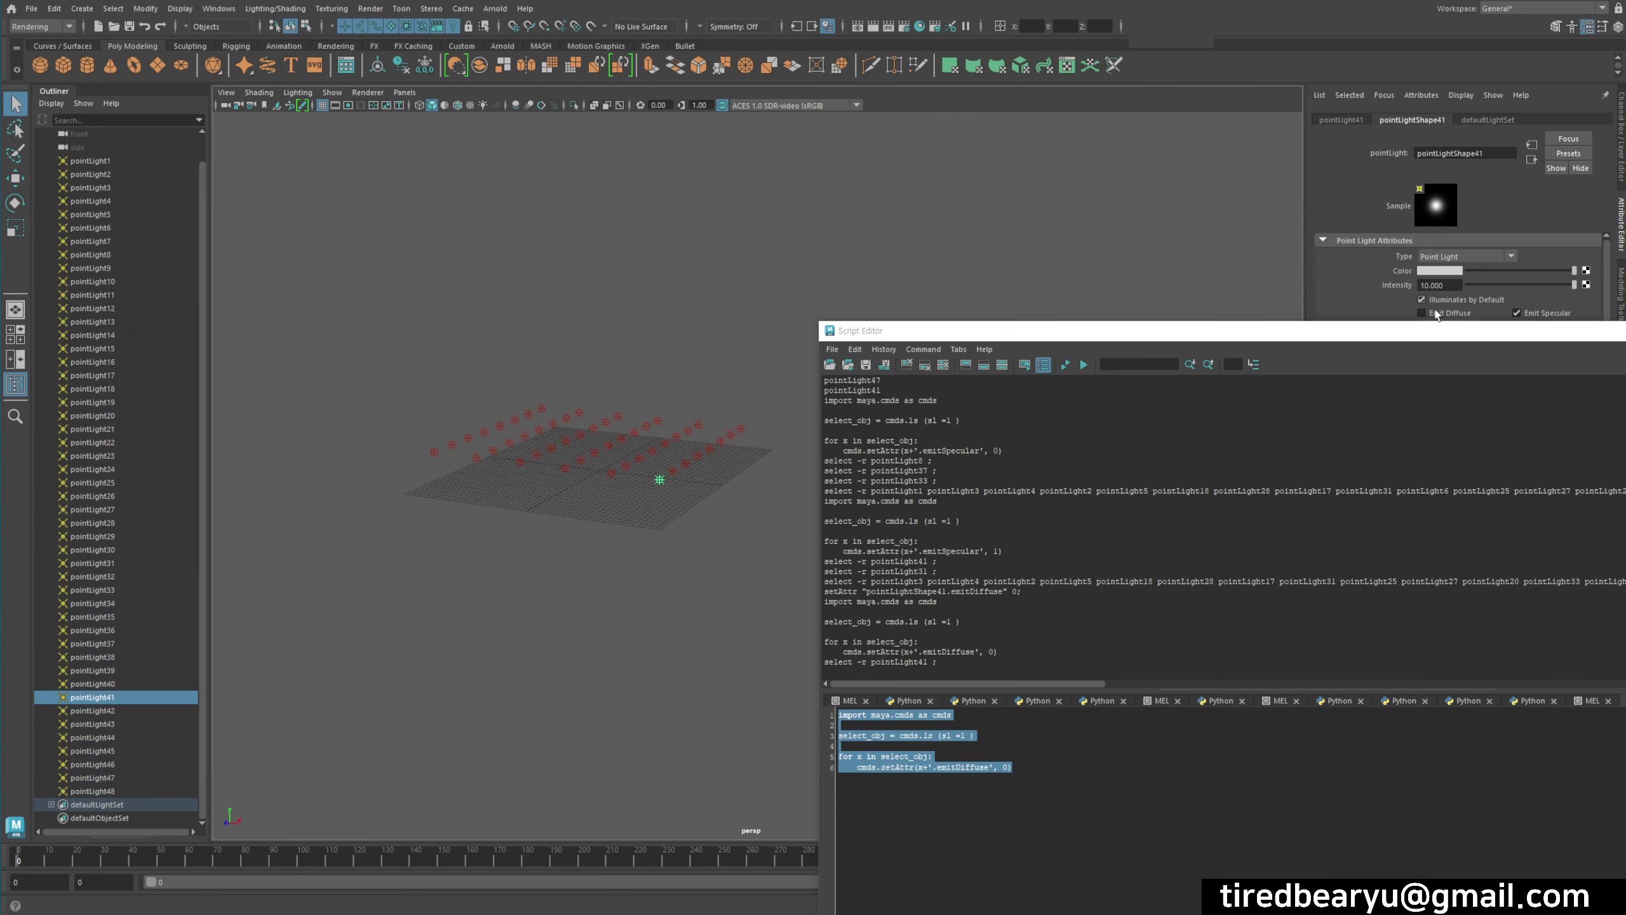
{"action": "left_click", "coordinate": [551, 414]}
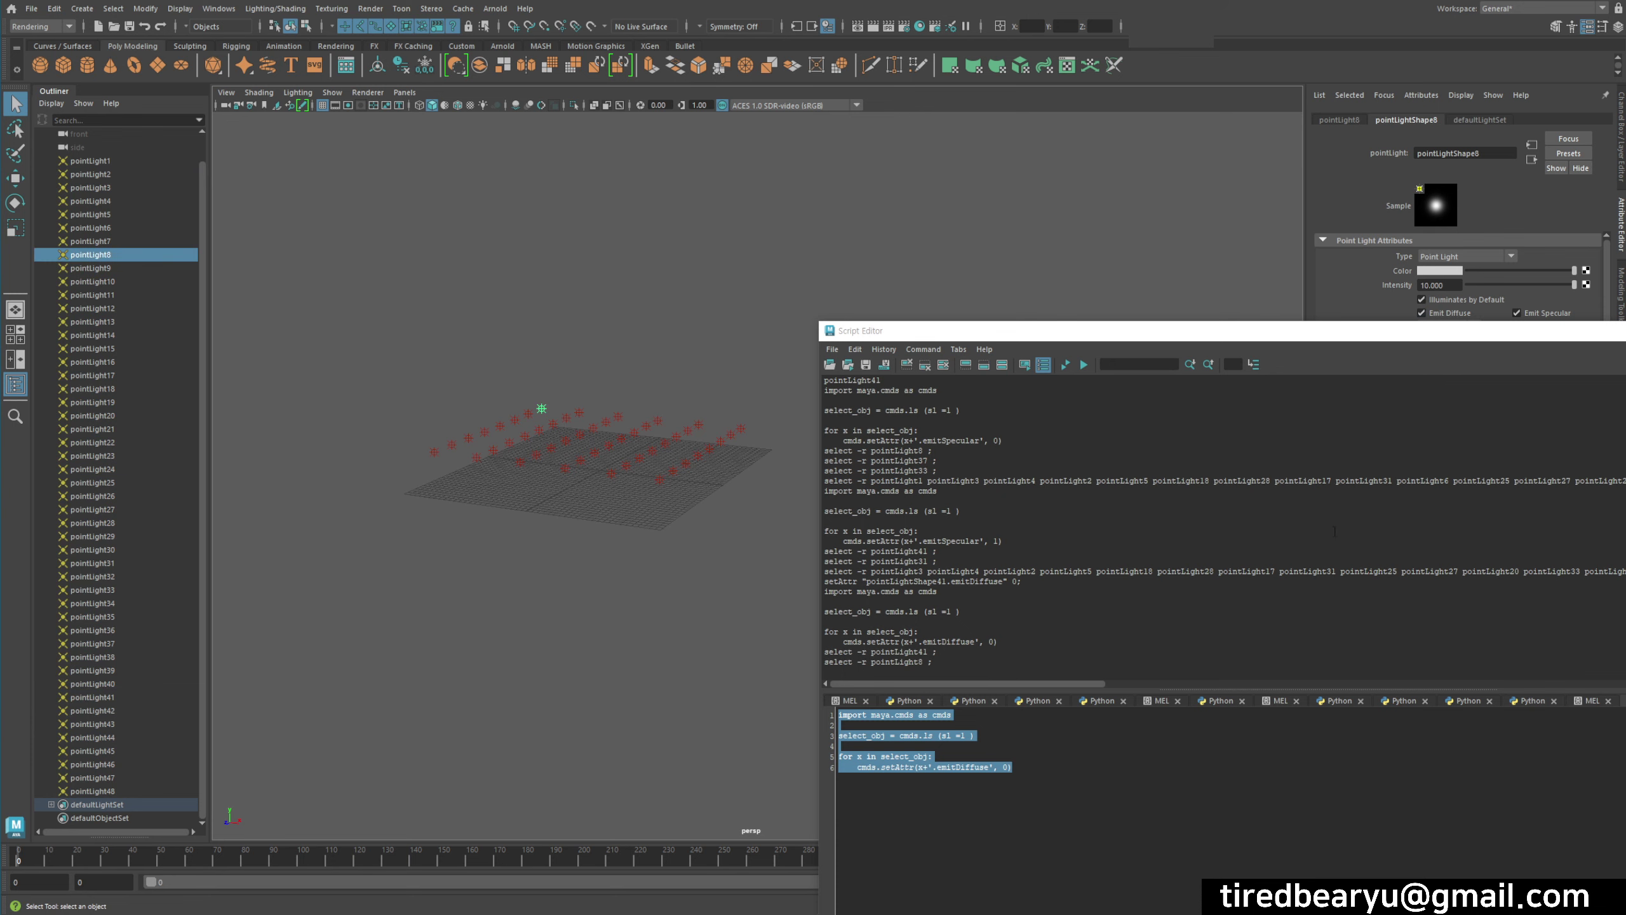
{"action": "left_click_drag", "start_coordinate": [1377, 329], "coordinate": [871, 184]}
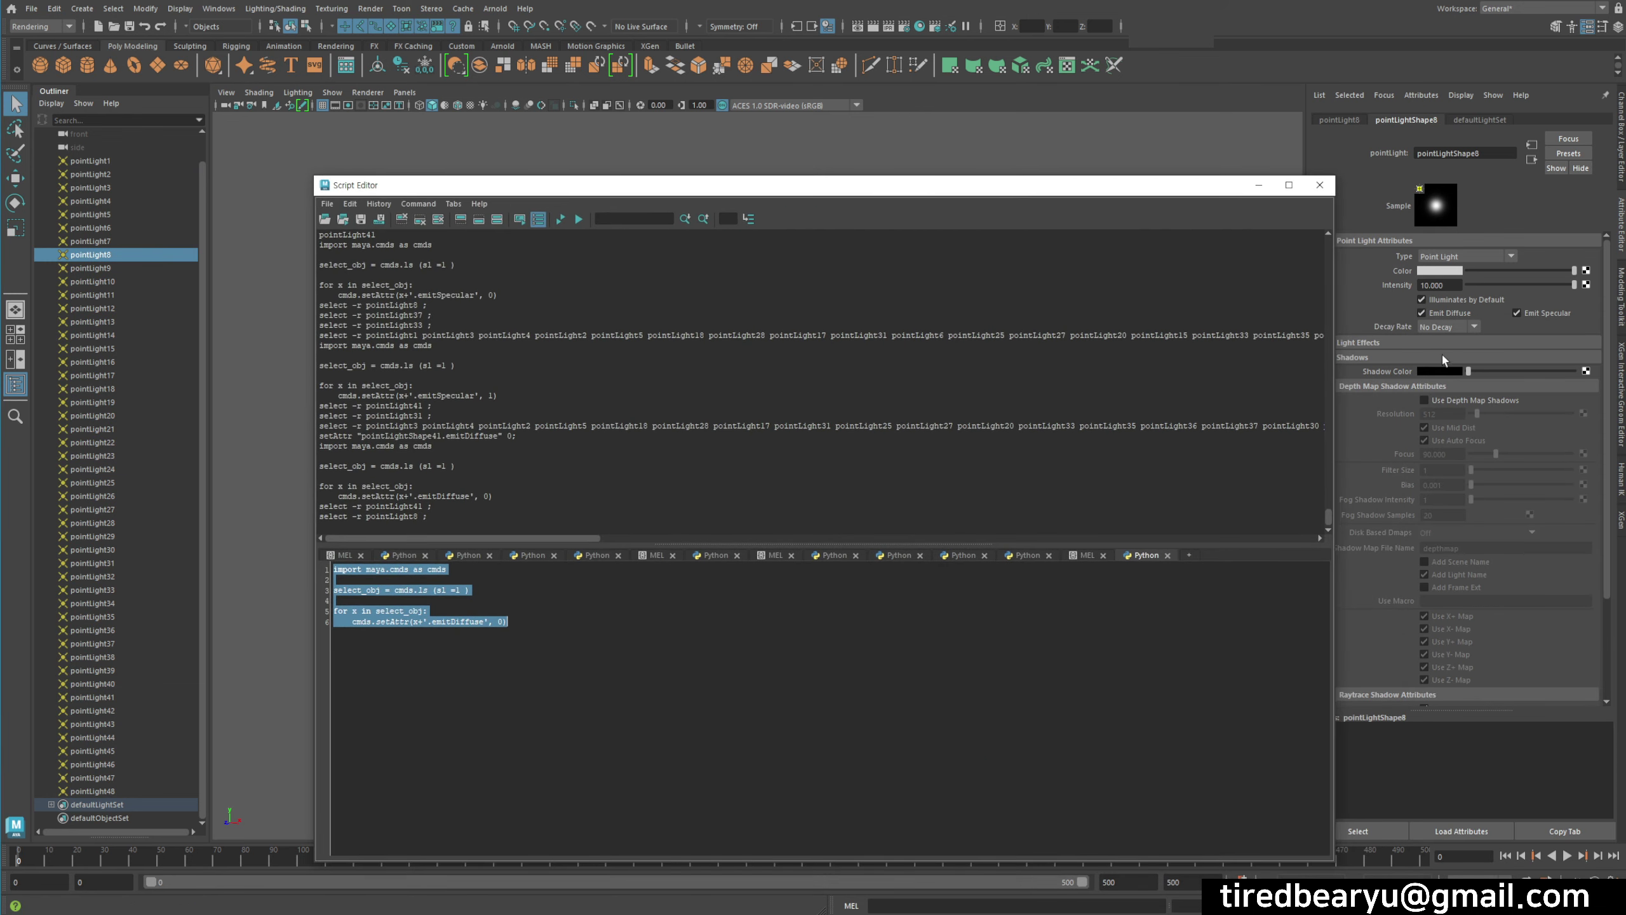
- Edit the loop to set shadowRays to 10, copying the name from pointLight8's Shadow Rays
{"action": "left_click_drag", "start_coordinate": [1332, 862], "coordinate": [993, 665]}
{"action": "scroll", "coordinate": [1510, 477], "scroll_direction": "down", "scroll_amount": 5}
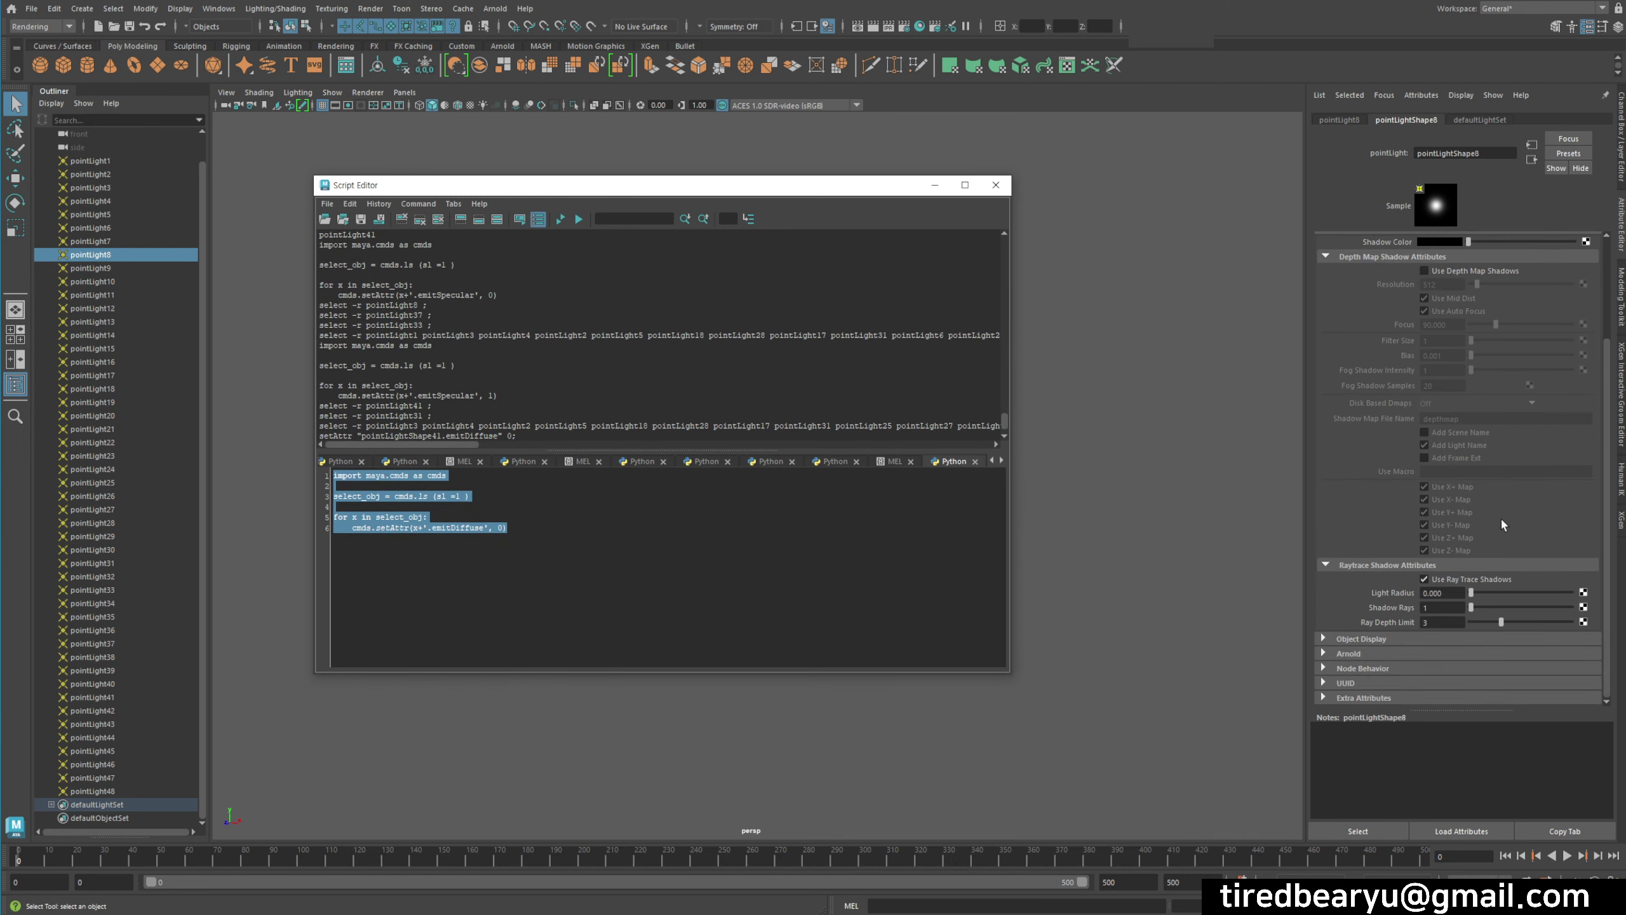
{"action": "left_click", "coordinate": [1483, 611]}
{"action": "left_click_drag", "start_coordinate": [672, 192], "coordinate": [1206, 171]}
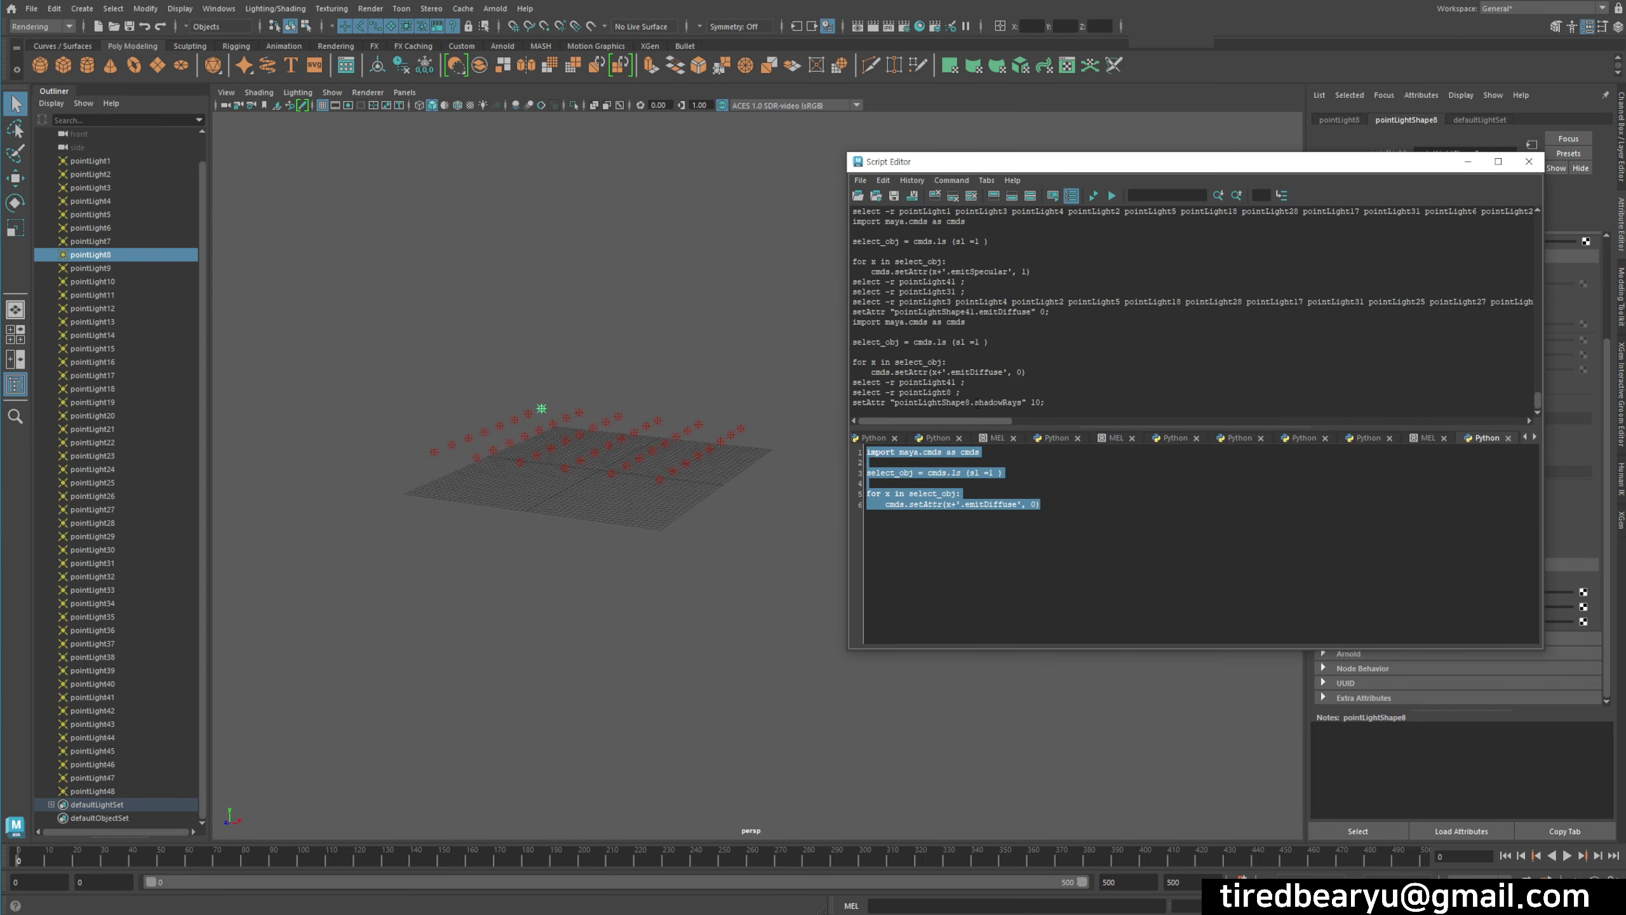
{"action": "double_click", "coordinate": [997, 403]}
{"action": "key", "text": "ctrl+c"}
{"action": "double_click", "coordinate": [995, 505]}
{"action": "key", "text": "ctrl+v"}
{"action": "key", "text": "Right"}
{"action": "key", "text": "Right"}
{"action": "key", "text": "Right"}
{"action": "type", "text": "1"}
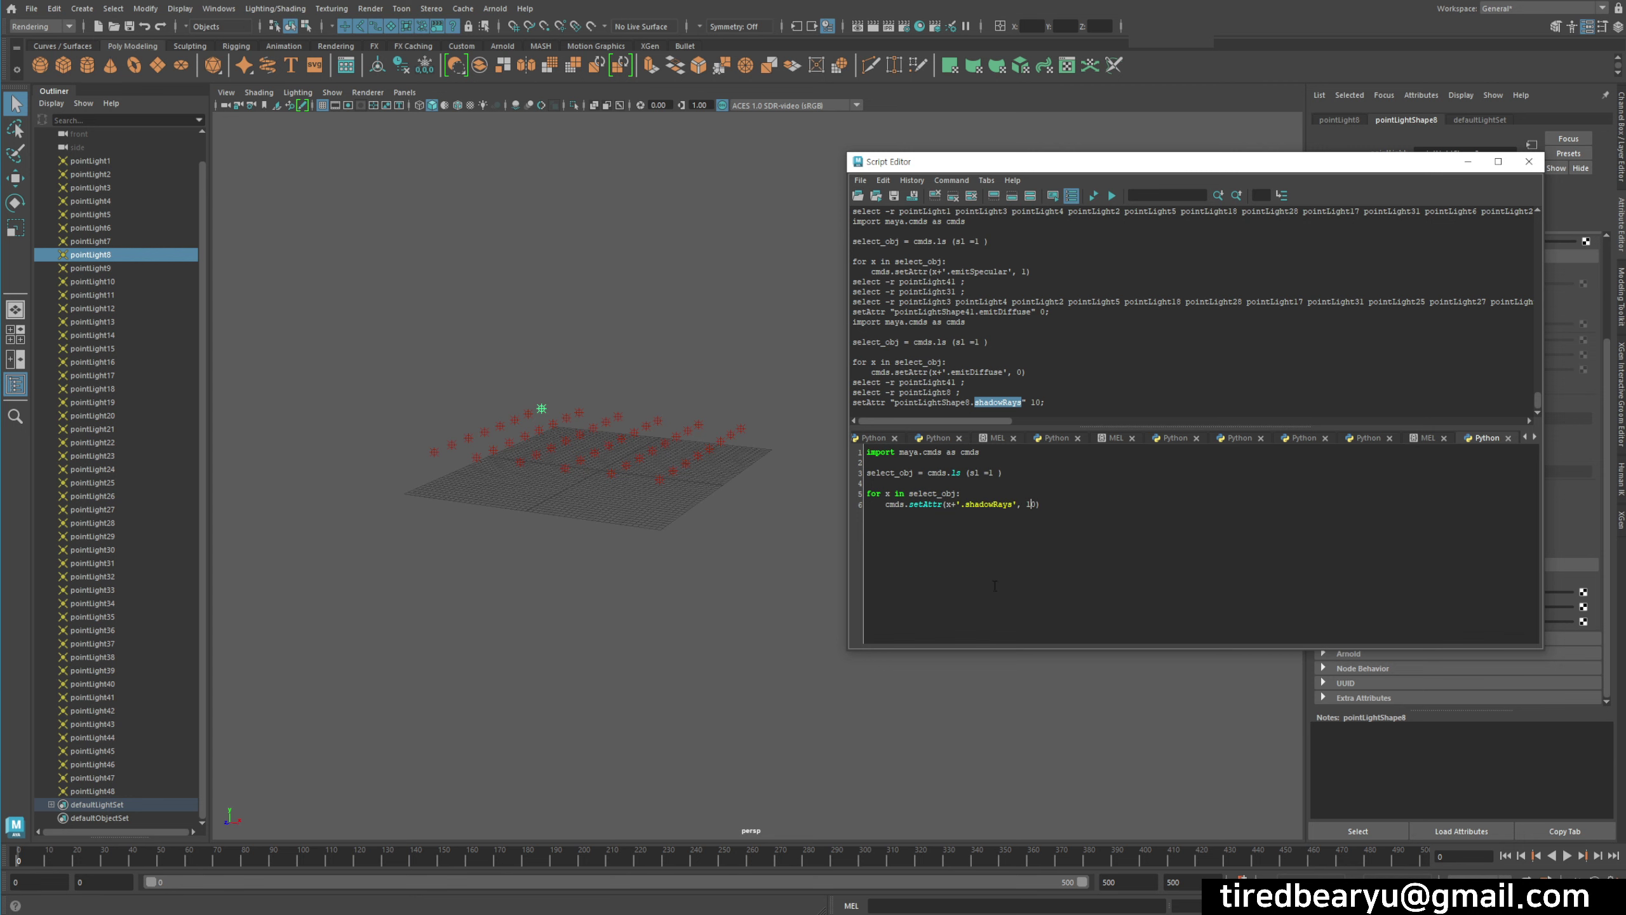
{"action": "key", "text": "BackSpace"}
- Select every point light in the grid and run the shadowRays loop
{"action": "left_click", "coordinate": [813, 538]}
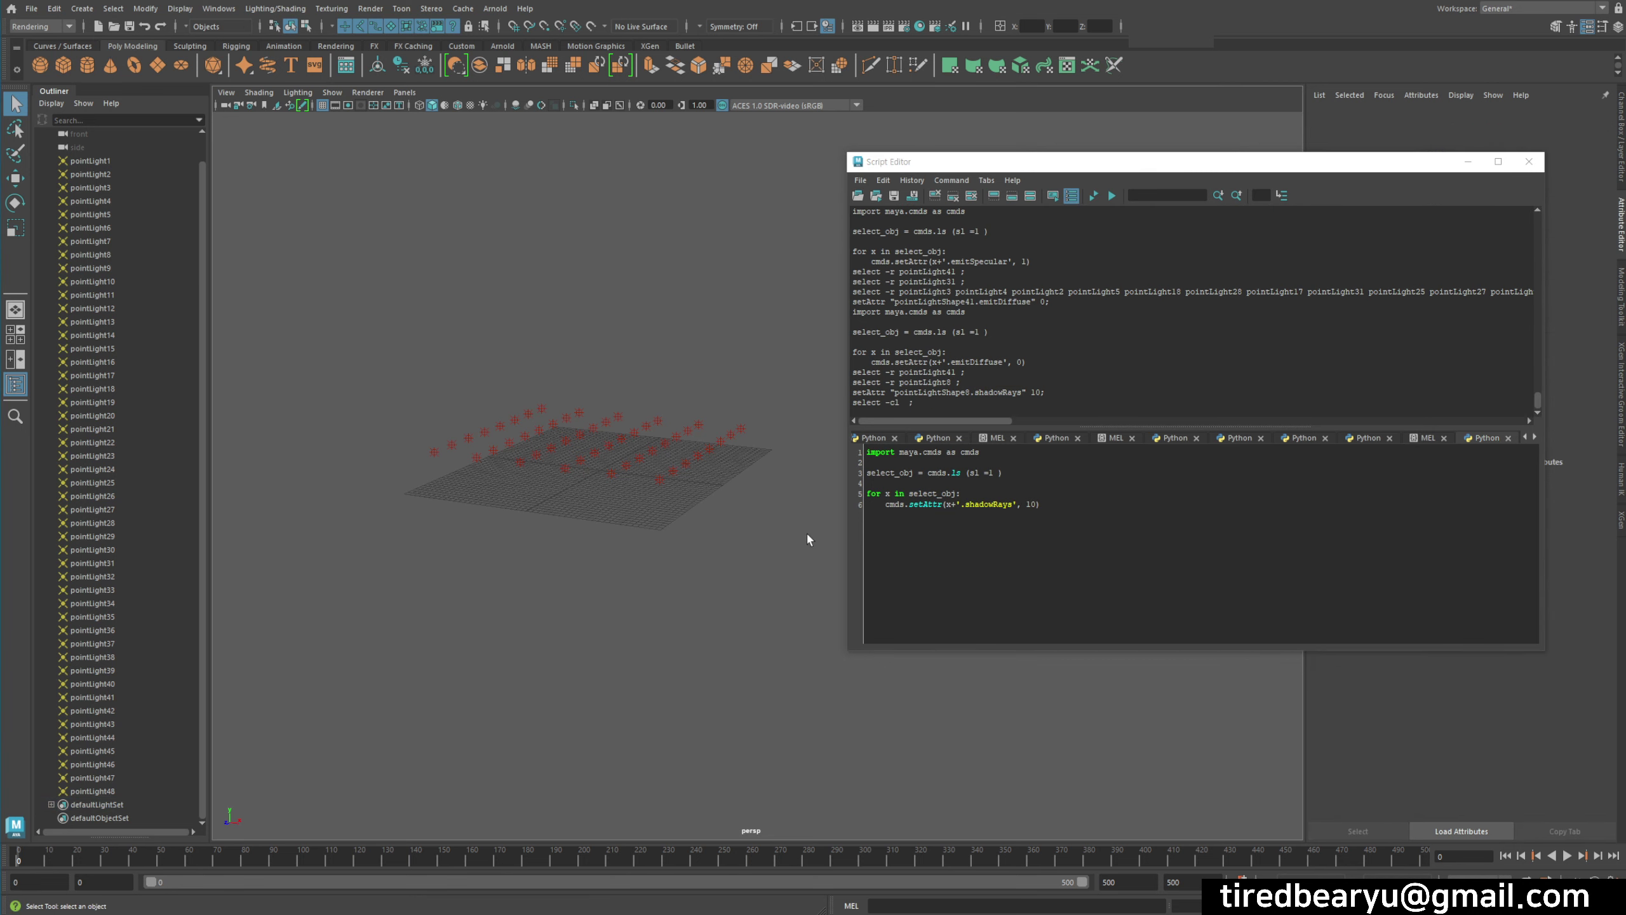
{"action": "left_click_drag", "start_coordinate": [806, 531], "coordinate": [410, 391]}
{"action": "left_click", "coordinate": [1133, 505]}
{"action": "key", "text": "ctrl+a"}
{"action": "key", "text": "ctrl+Return"}
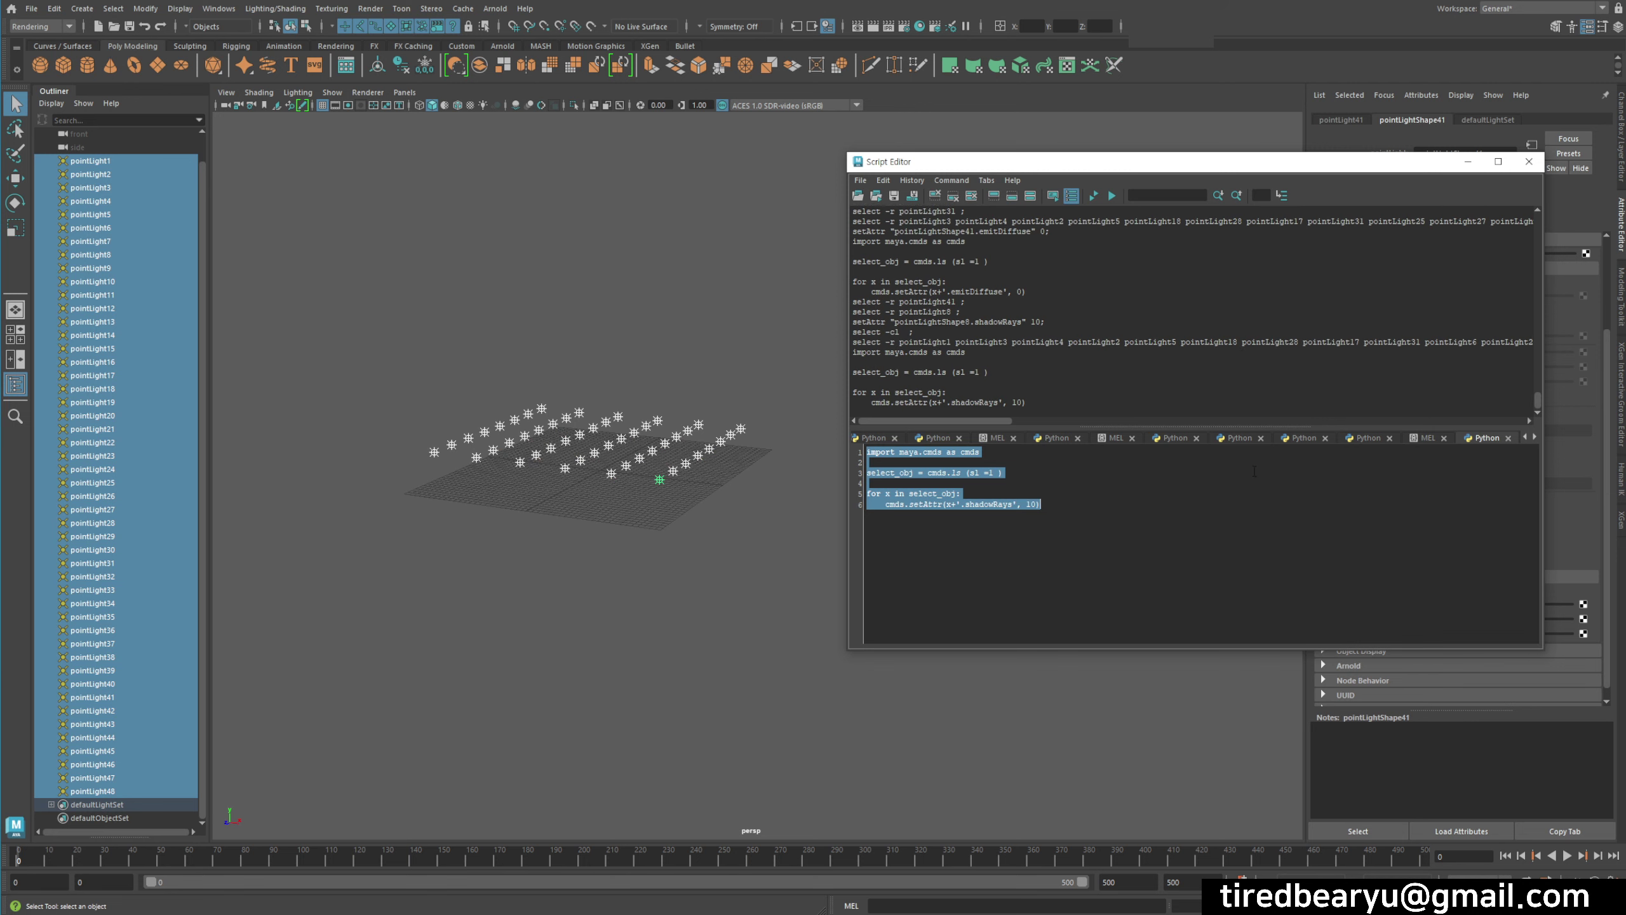
- Deselect the lights and inspect pointLight1's settings
{"action": "left_click", "coordinate": [564, 480]}
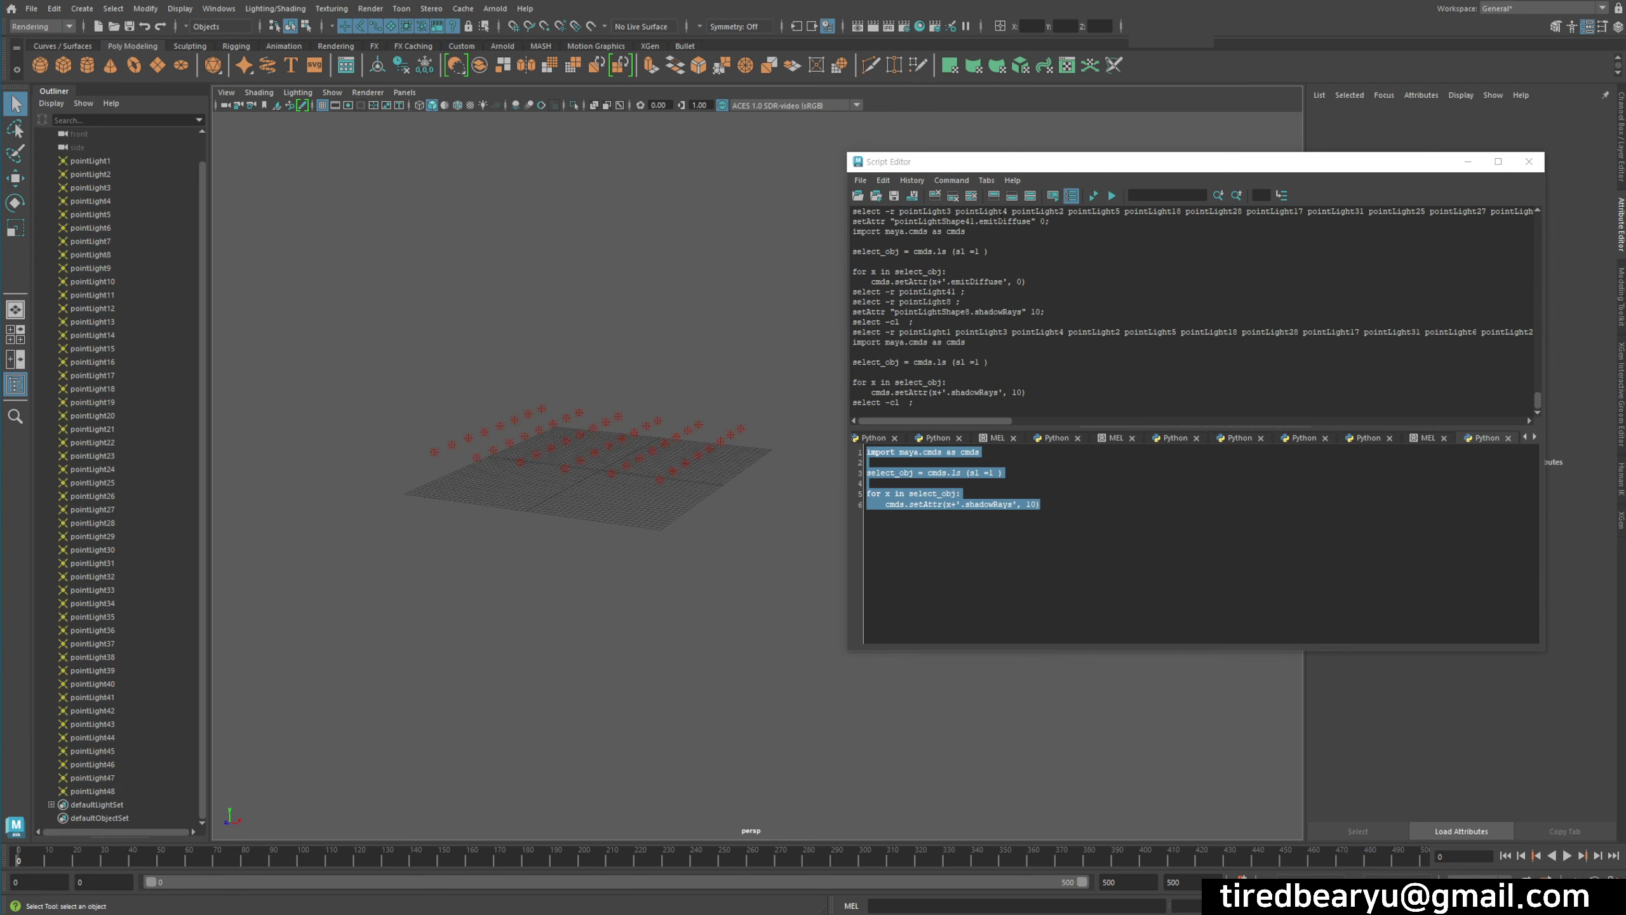
{"action": "left_click_drag", "start_coordinate": [1161, 173], "coordinate": [941, 149]}
{"action": "left_click_drag", "start_coordinate": [410, 432], "coordinate": [442, 462]}
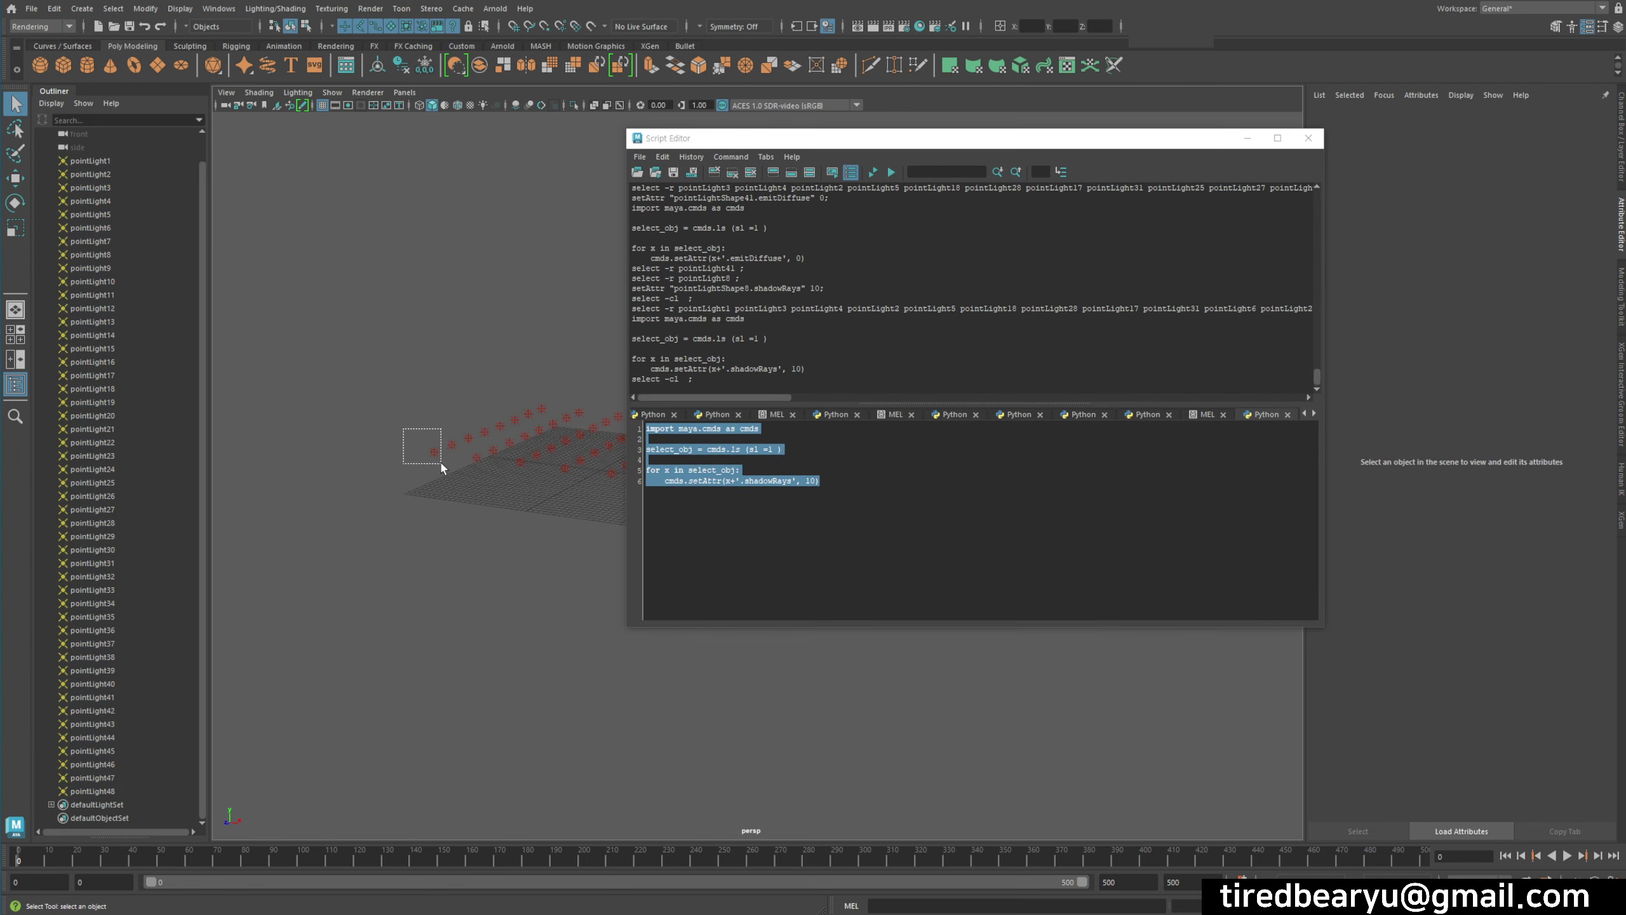
{"action": "scroll", "coordinate": [1507, 577], "scroll_direction": "down", "scroll_amount": 1}
{"action": "key", "text": "ctrl+a"}
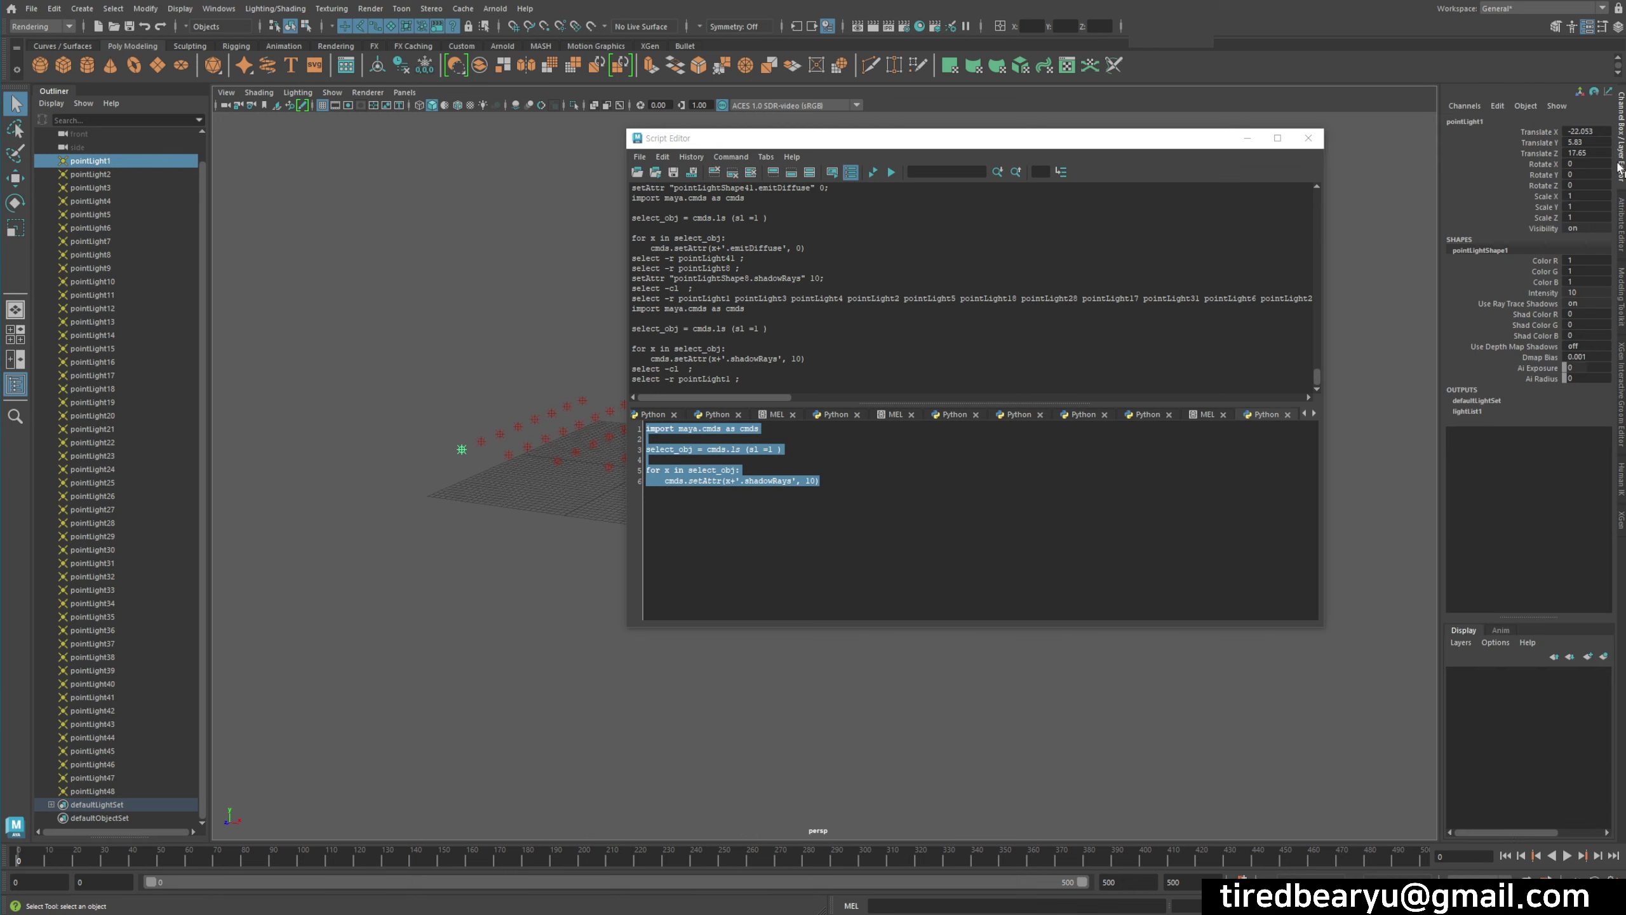